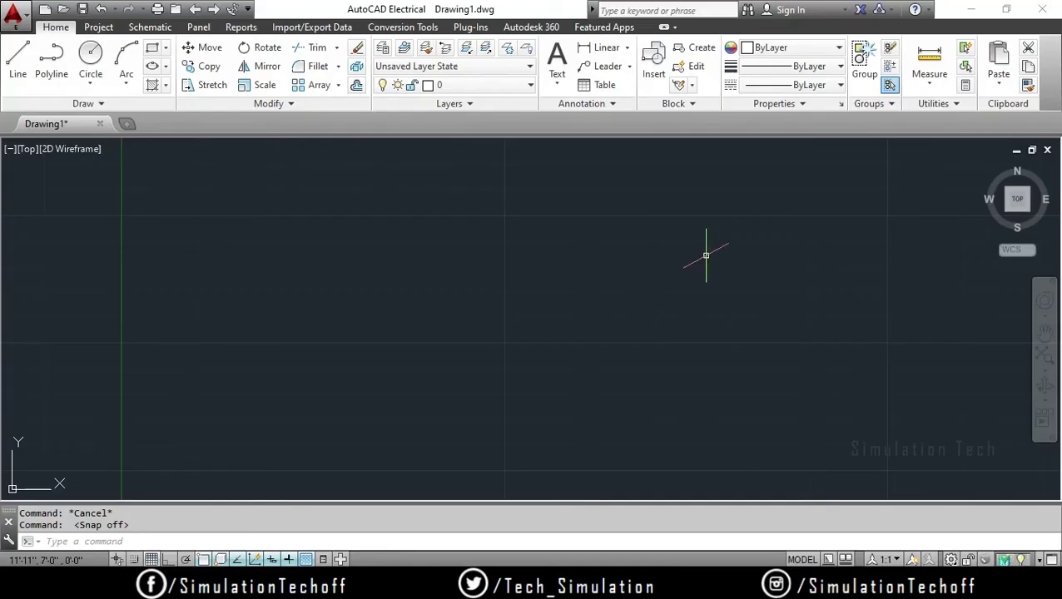
Set the current object colour to Cyan and the lineweight to 0.30 mm
click(790, 47)
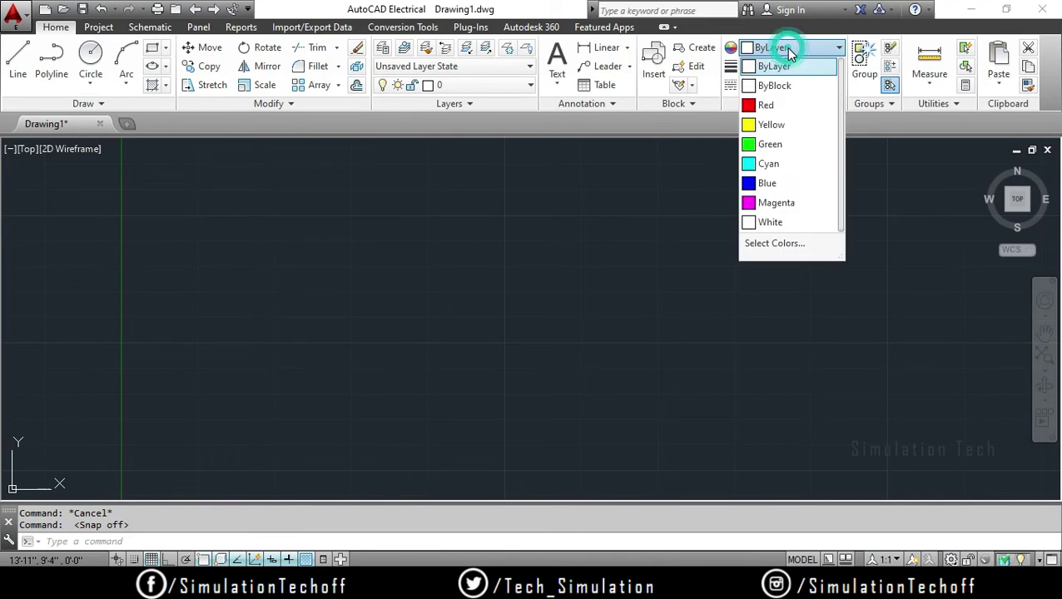
click(777, 165)
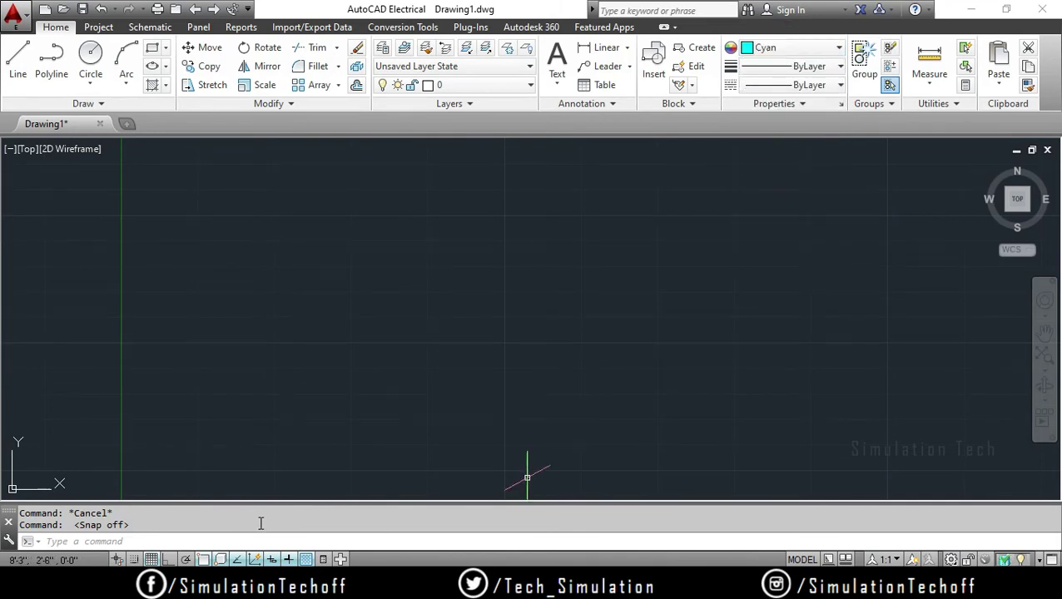
click(792, 74)
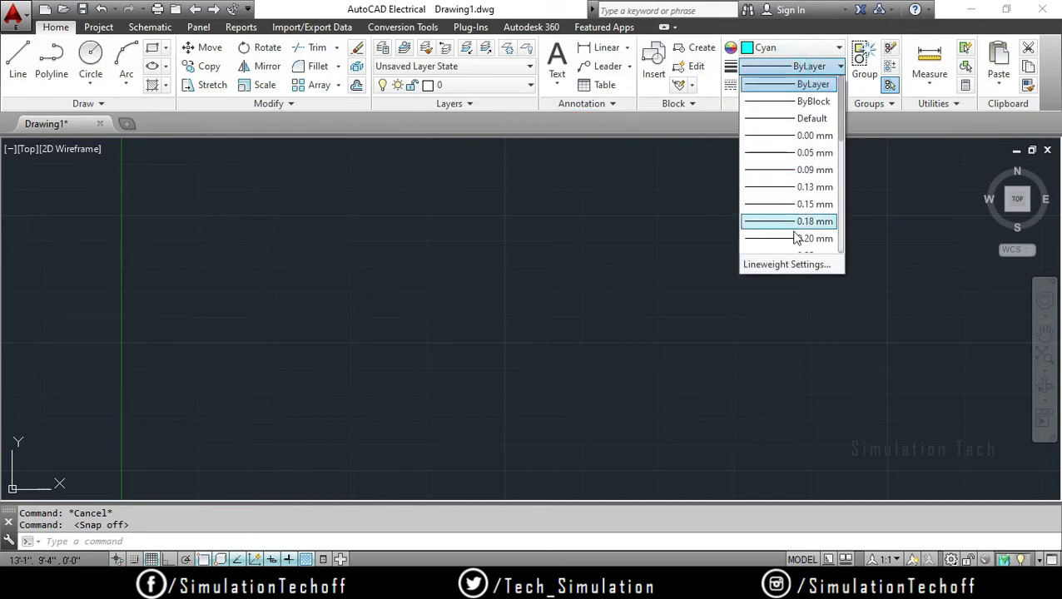
scroll(795, 238, down, 2)
scroll(811, 158, up, 2)
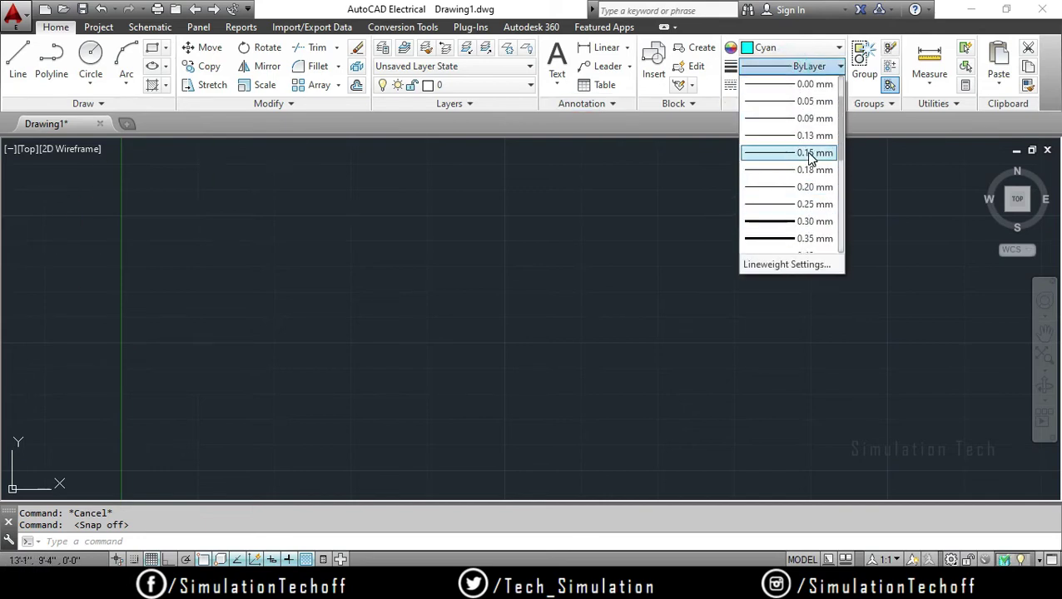
click(807, 221)
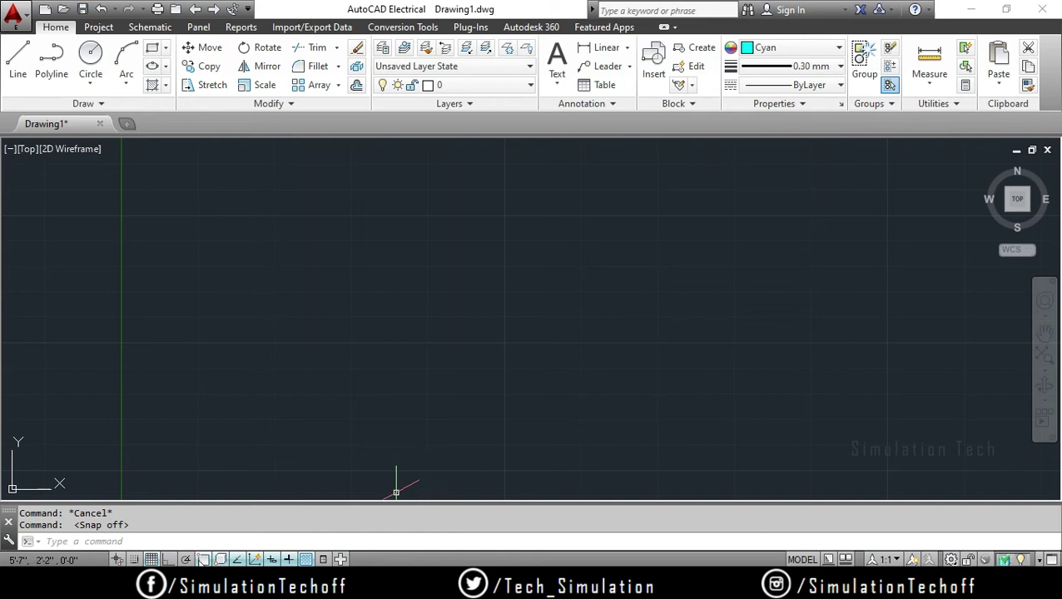
Hide the grid, pan the origin inward, and start a trial line
click(153, 560)
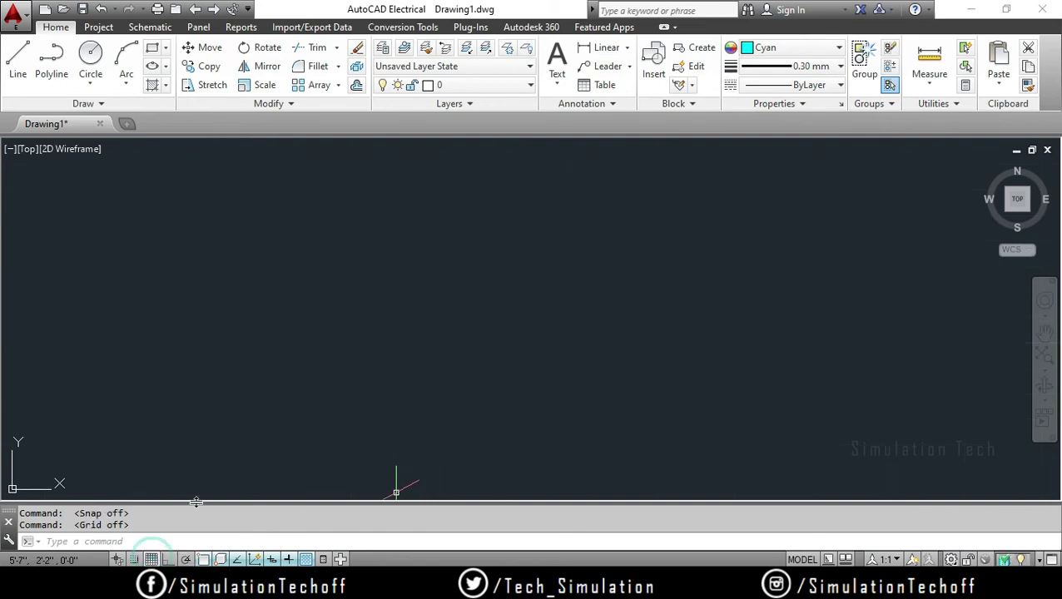
middle_drag(468, 383, 369, 357)
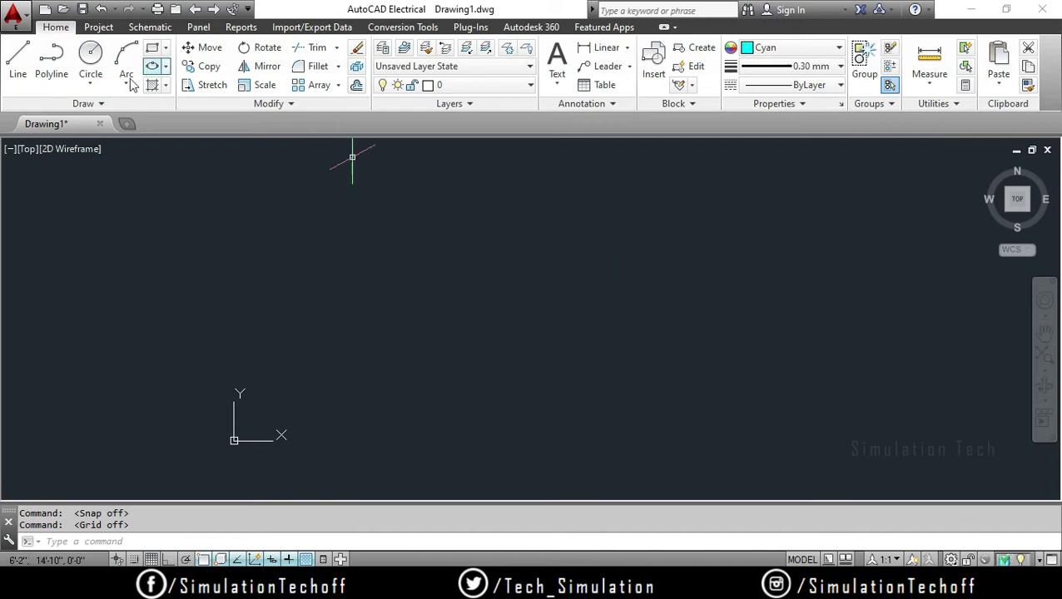
click(19, 58)
click(422, 380)
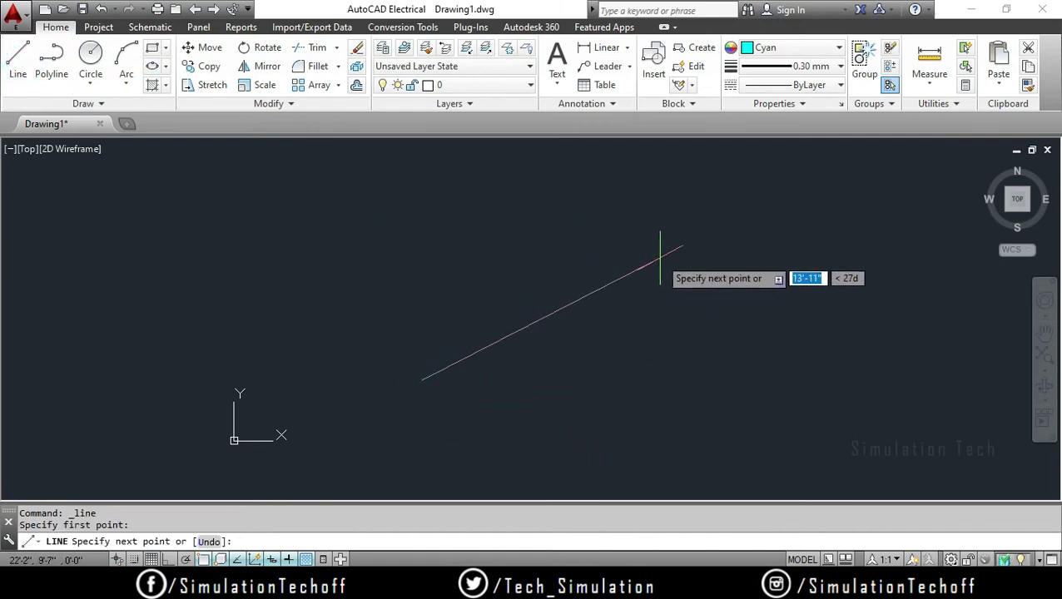
Turn on Ortho with F8, abandon the trial line, and bring up Drawing Units via UN
key(F8)
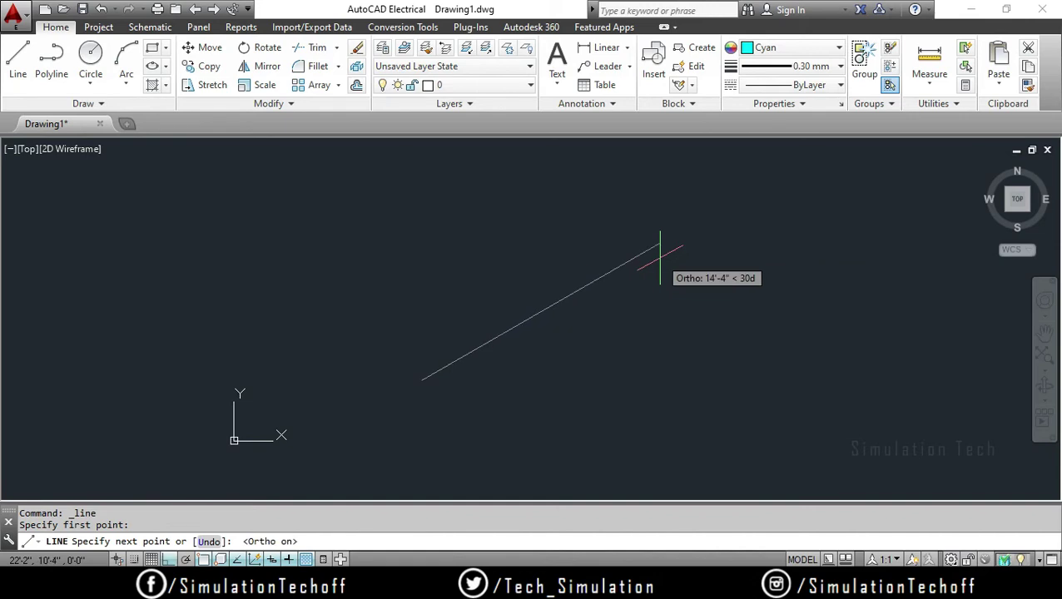
text(17)
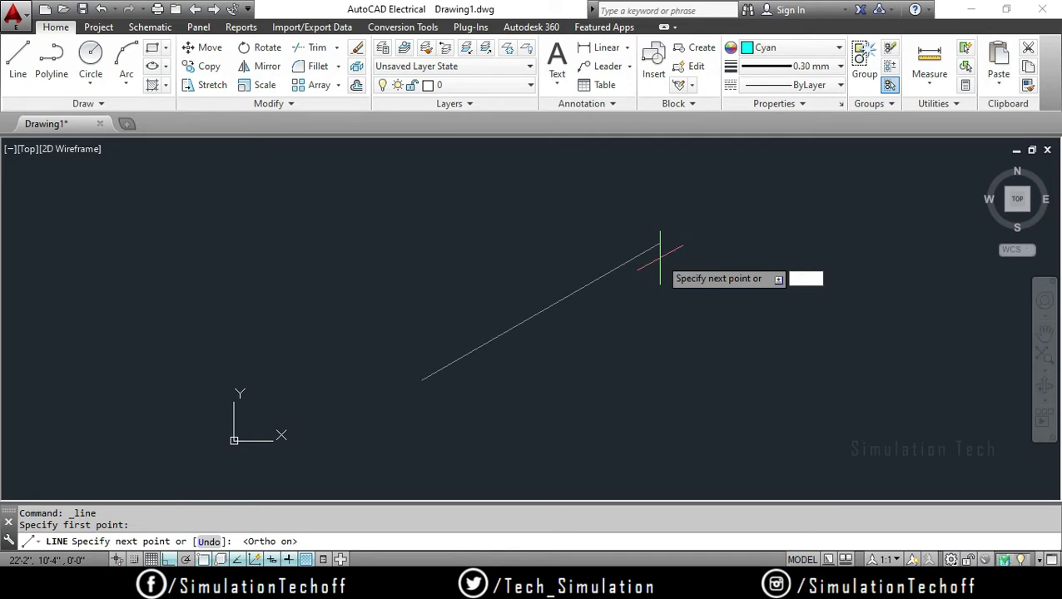
key(Escape)
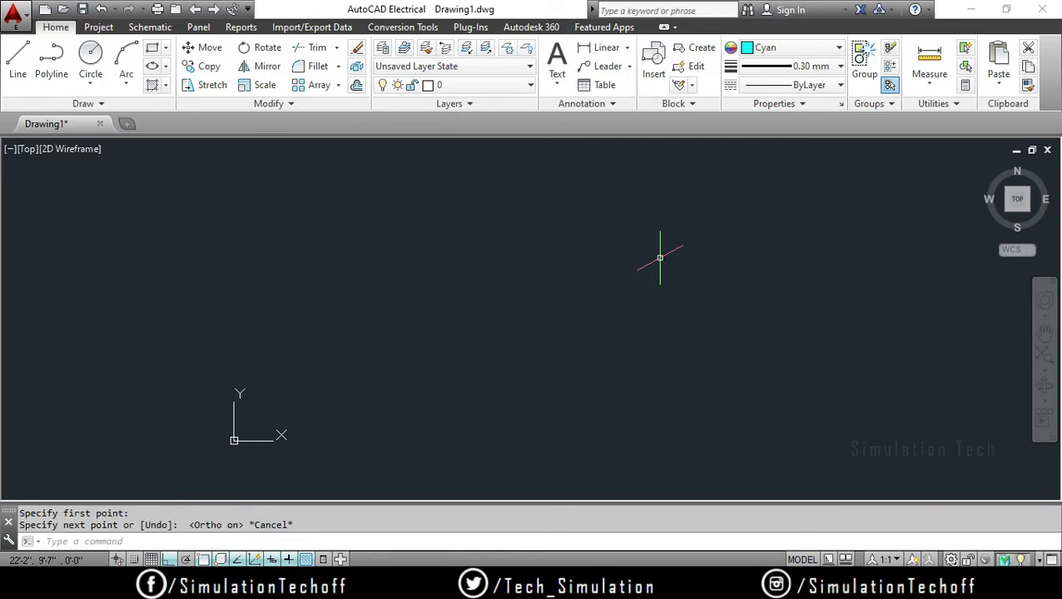
text(un)
key(Return)
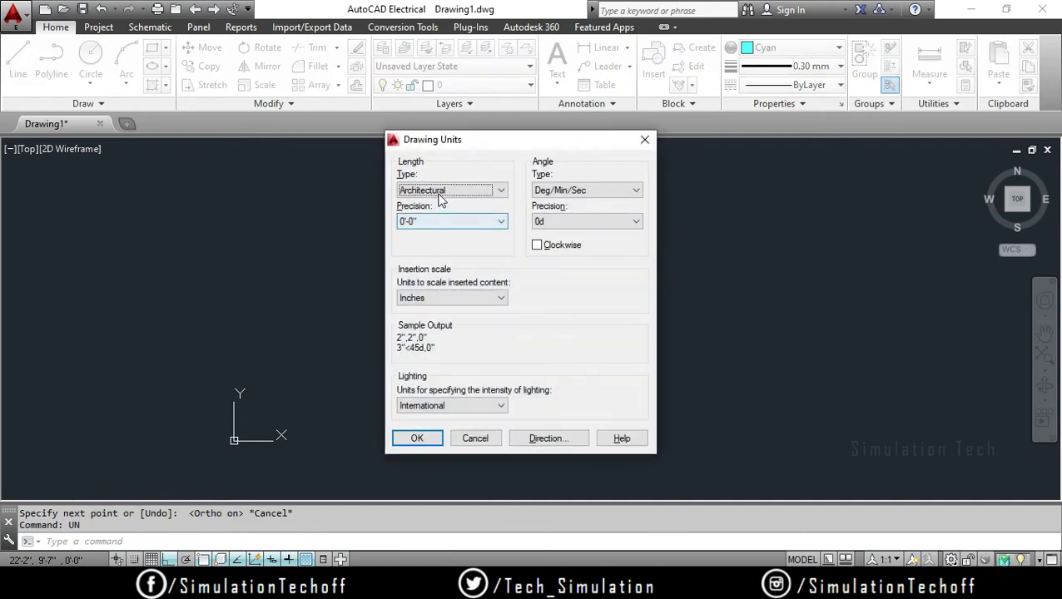
Set lengths to Decimal with 0.0 precision and insertion scale to Millimeters, then apply
click(441, 189)
click(425, 213)
click(449, 220)
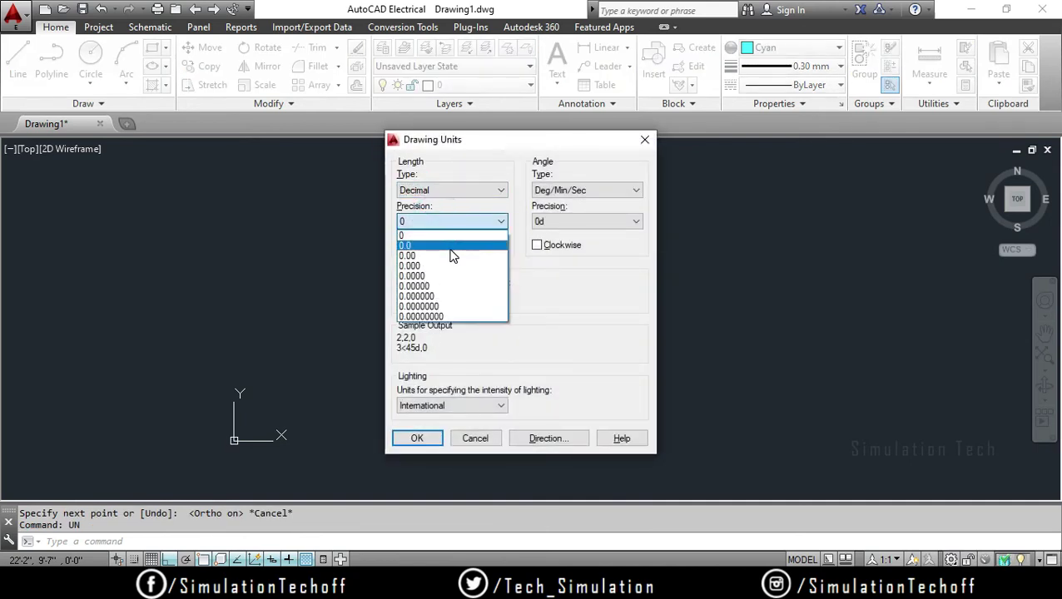
click(450, 247)
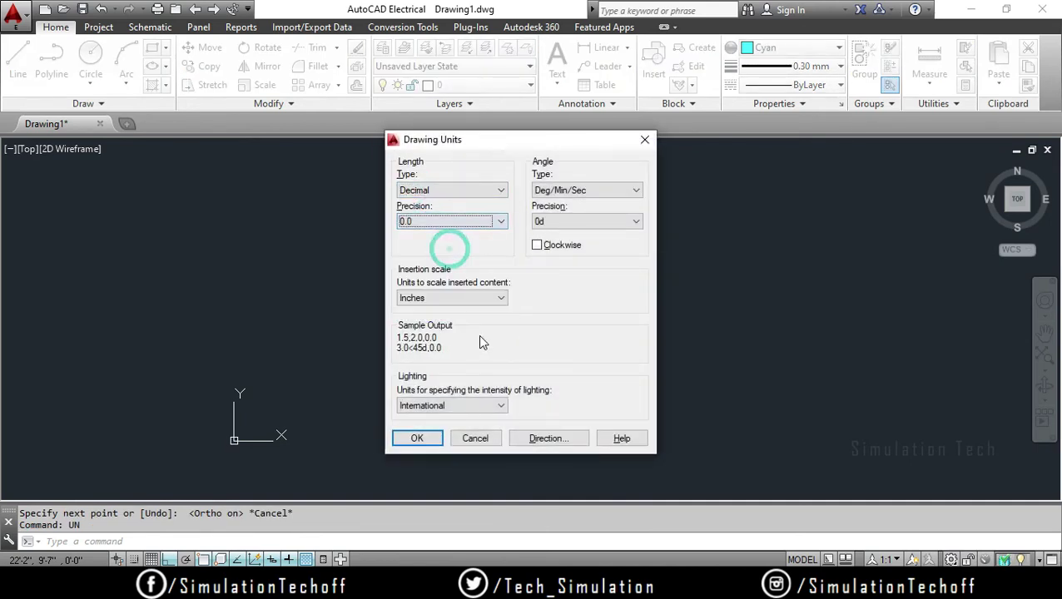
click(451, 301)
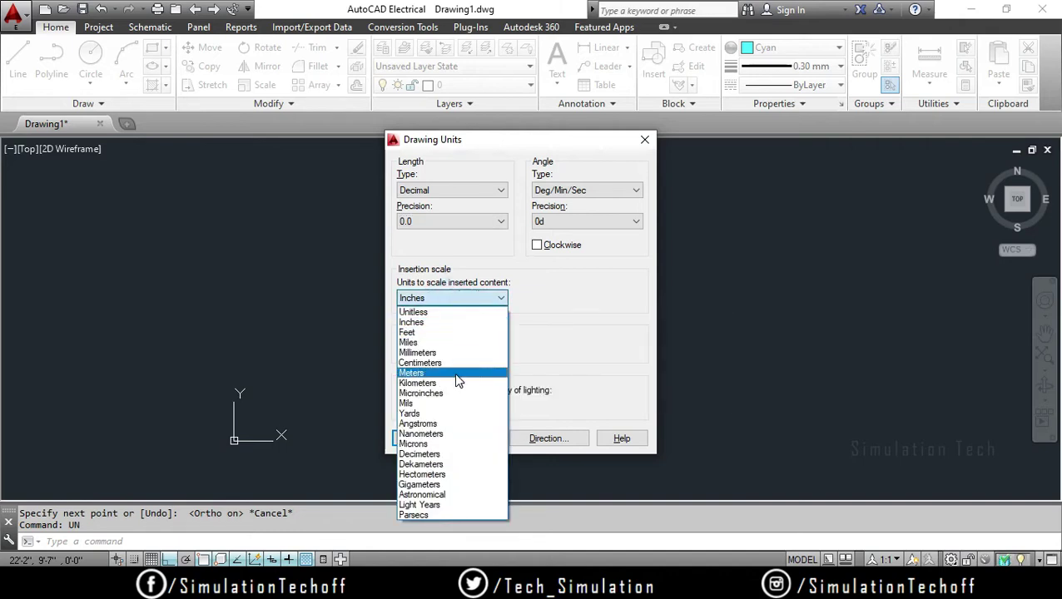
click(454, 352)
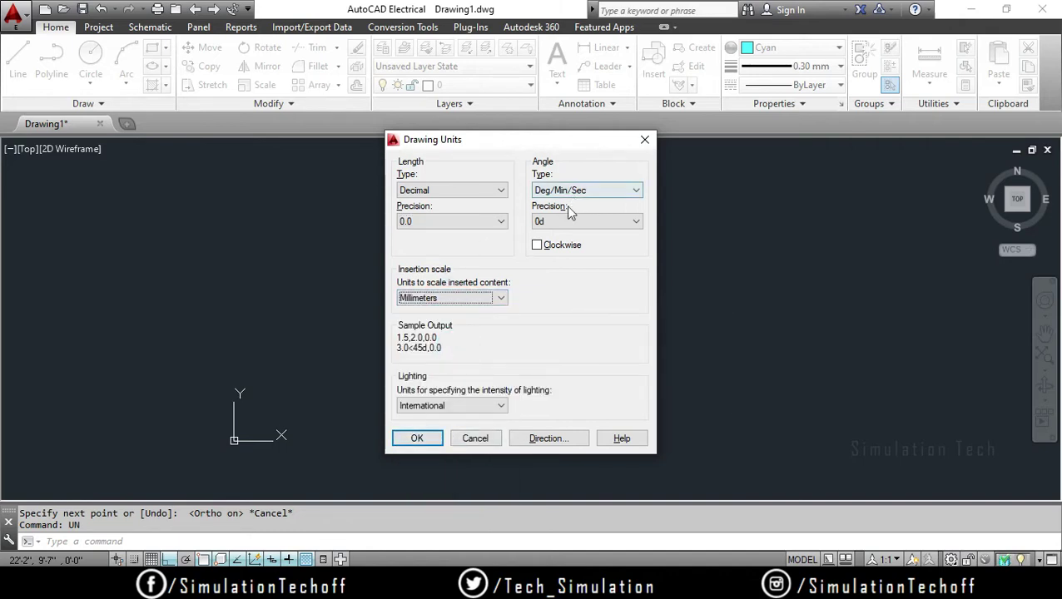
click(417, 438)
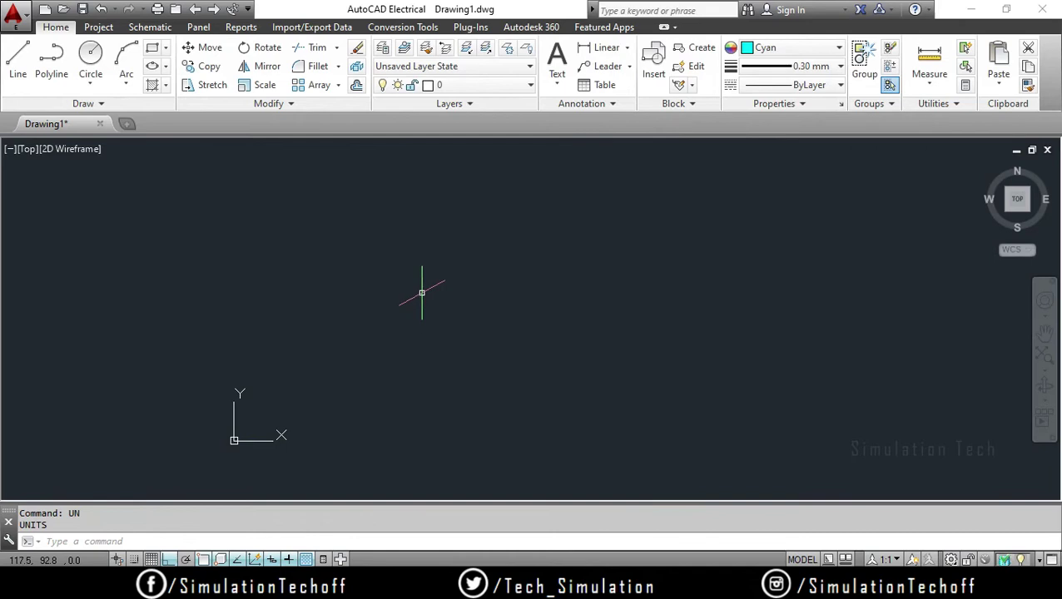
Draw the 175-unit base edge with a 9-unit rise and 32-unit return at its end
text(l)
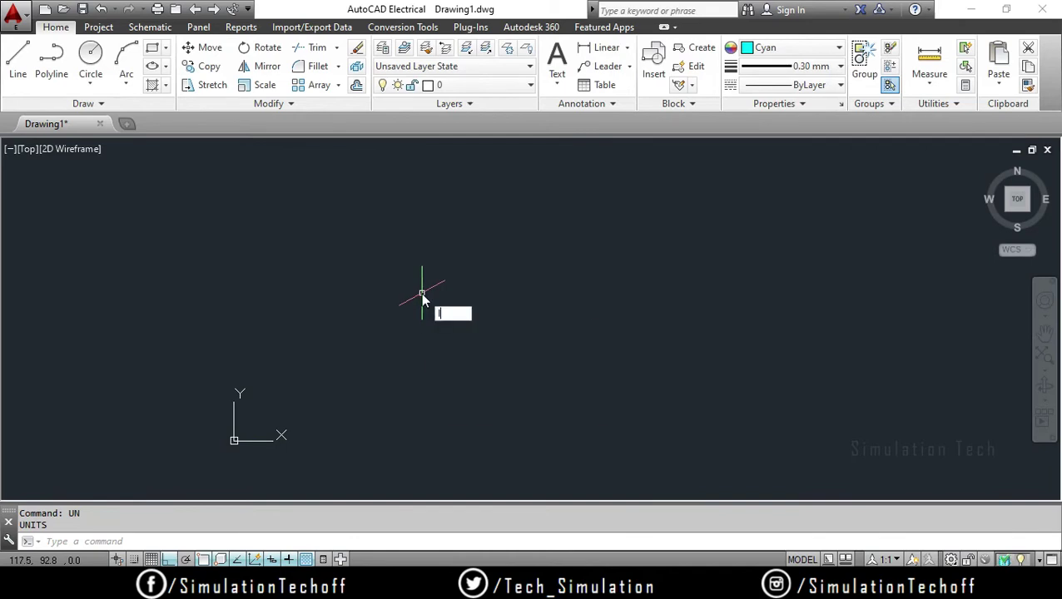
key(Return)
click(437, 386)
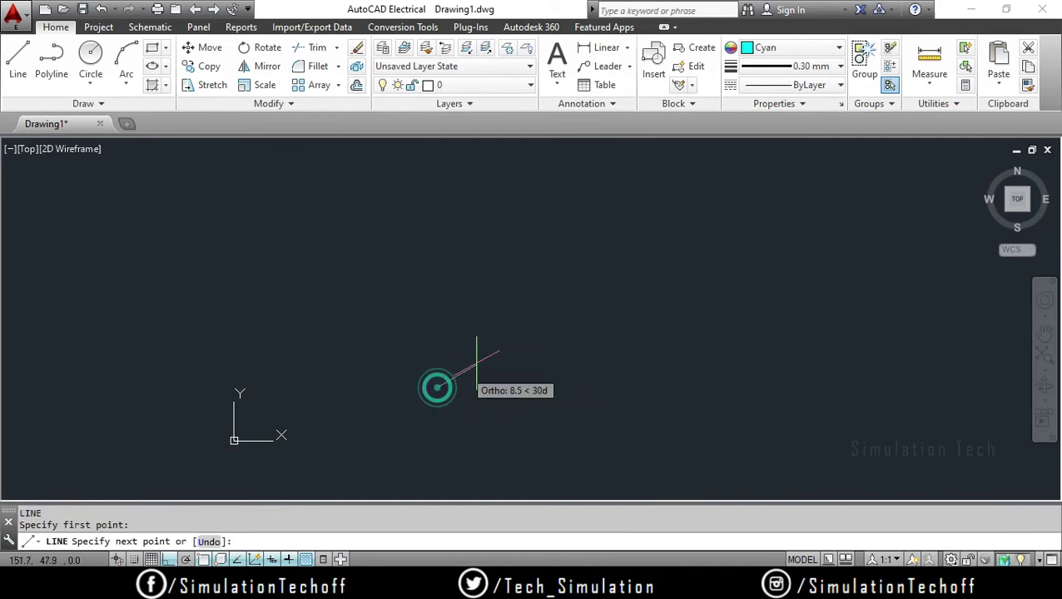
text(175)
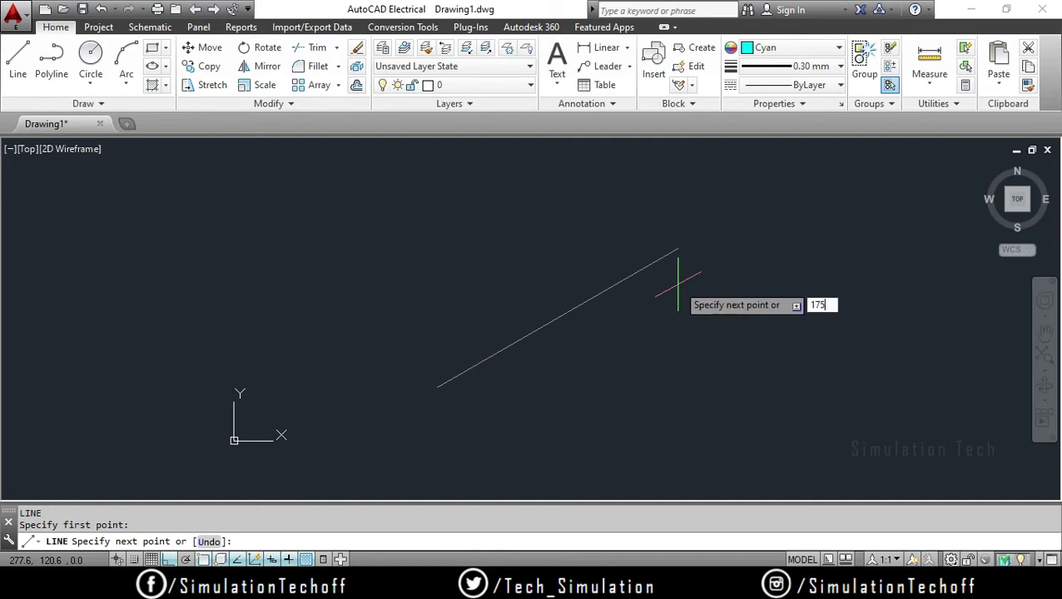
key(Return)
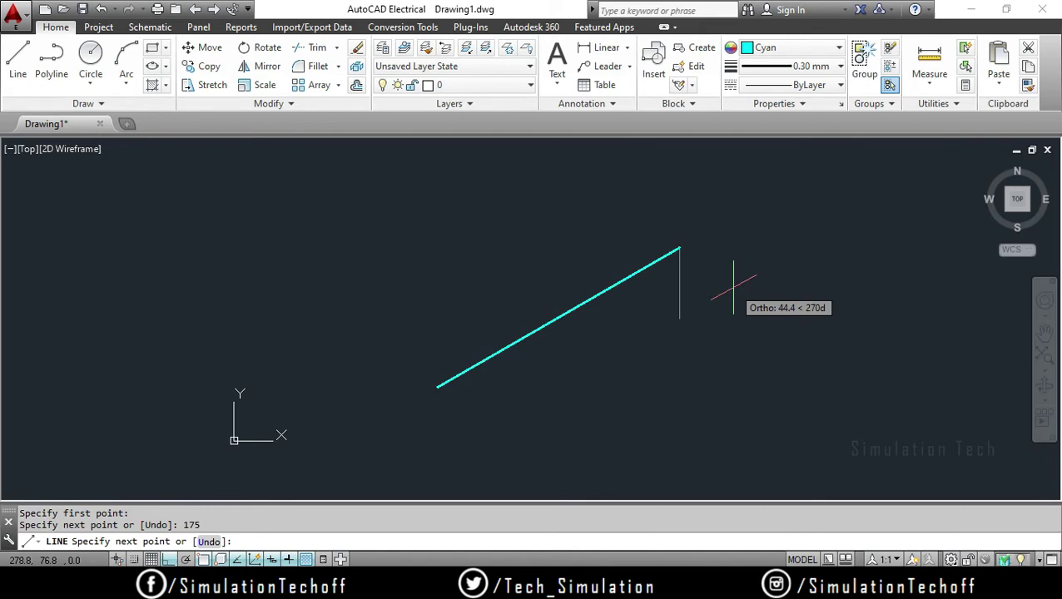
text(9)
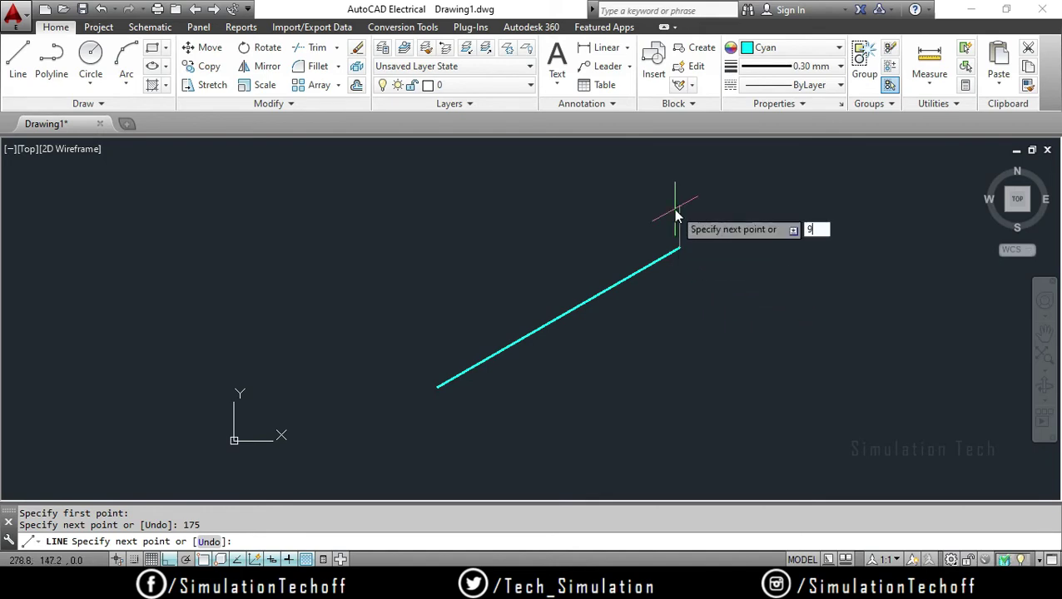
key(Return)
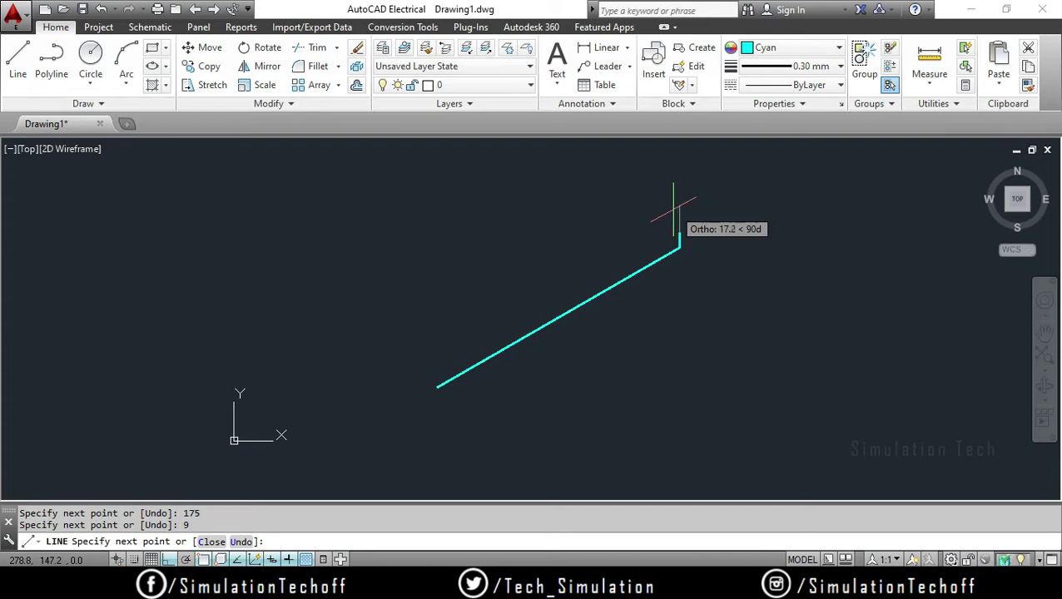
text(32)
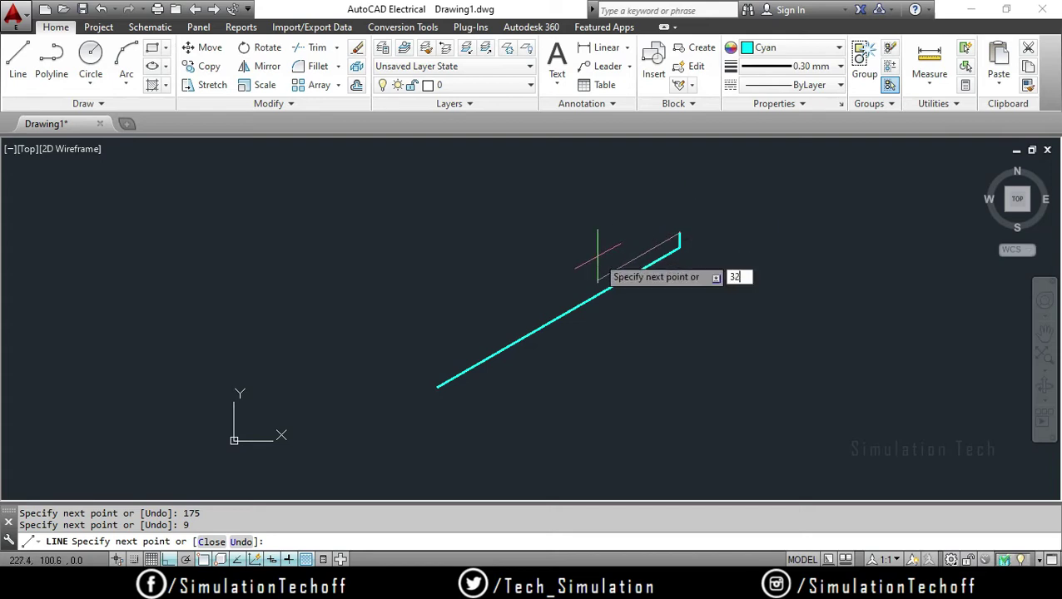
key(Return)
key(Escape)
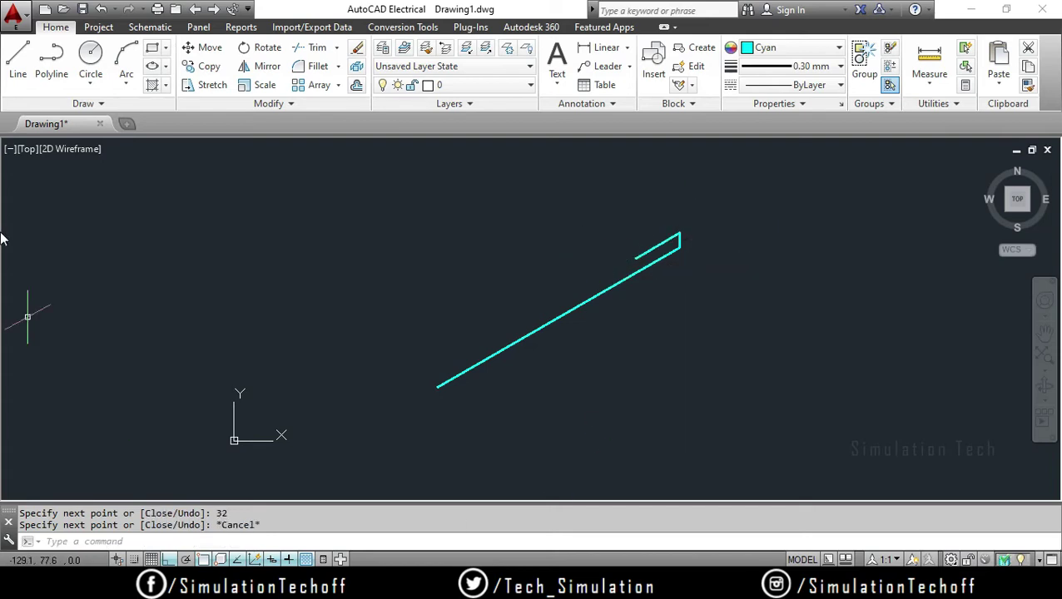
From the lower-left endpoint, draw a 9-unit rise and a 32-unit segment along 30°
click(18, 60)
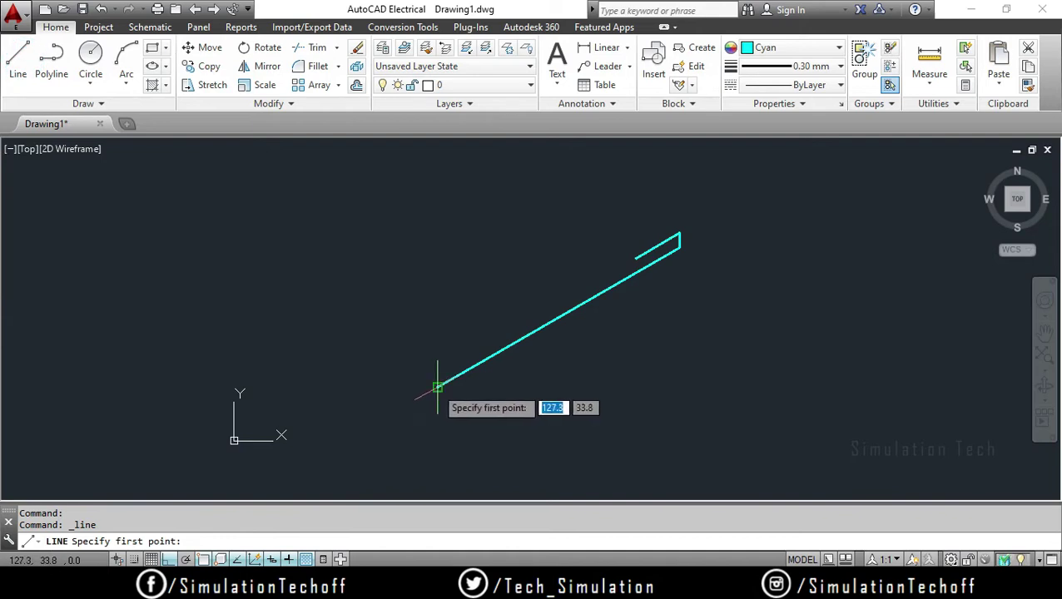
click(437, 386)
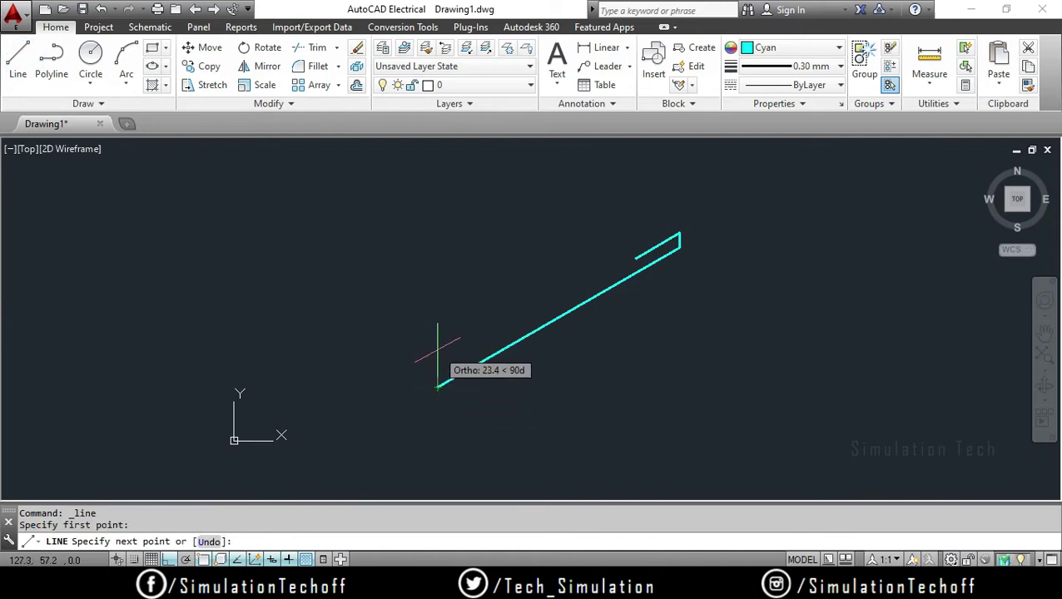
text(9)
key(Return)
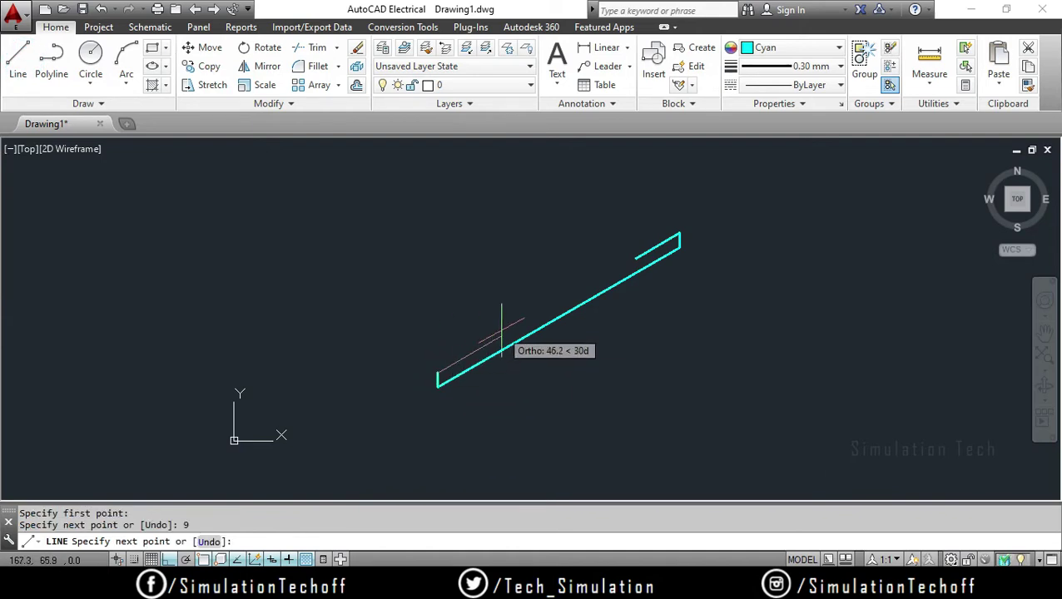
text(32)
key(Return)
key(Escape)
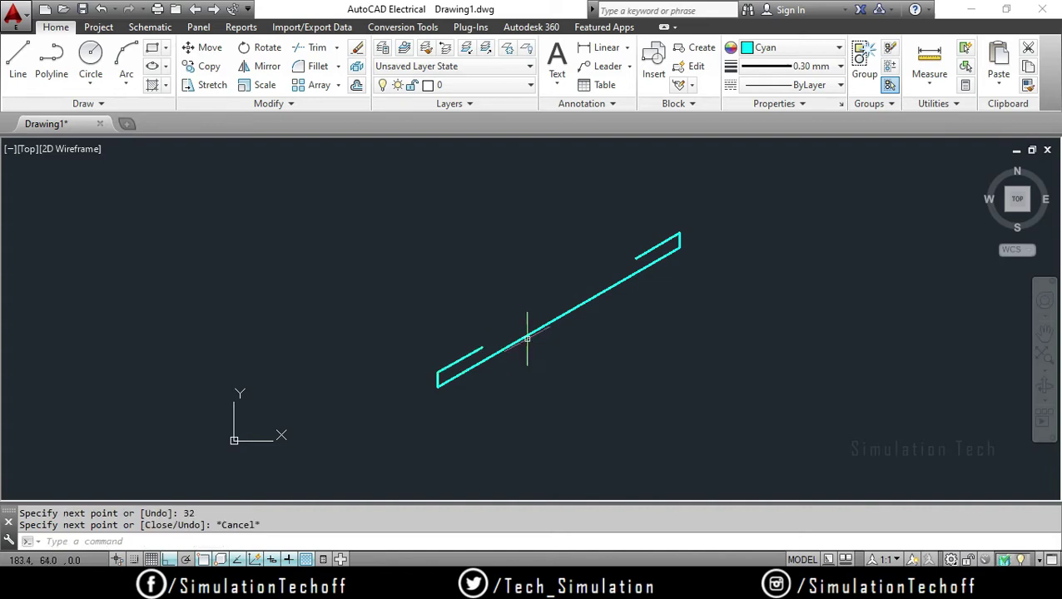
scroll(573, 277, up, 2)
scroll(583, 300, up, 2)
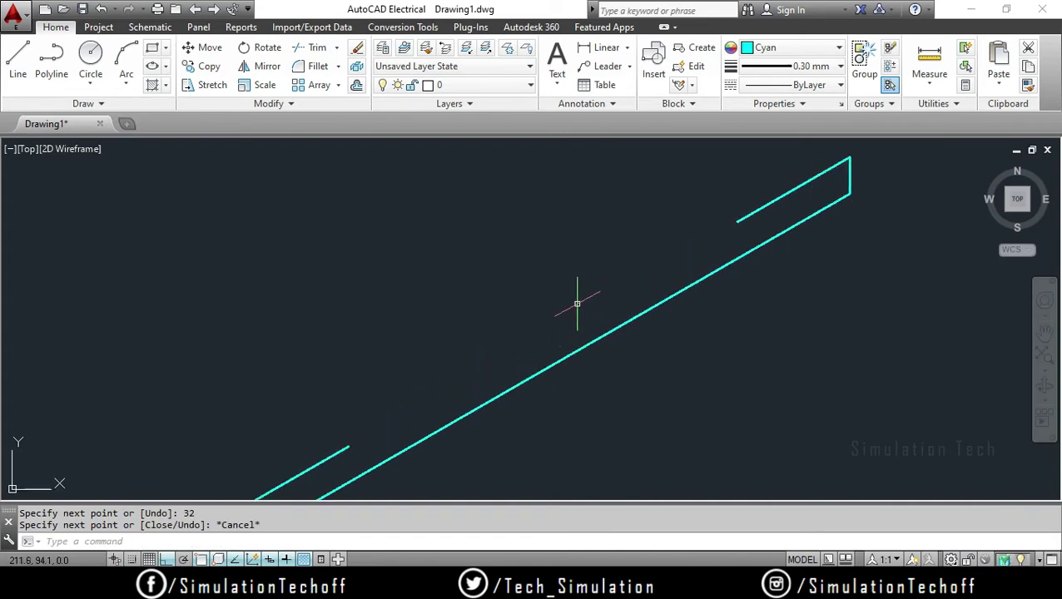
scroll(499, 337, down, 2)
middle_drag(467, 347, 524, 301)
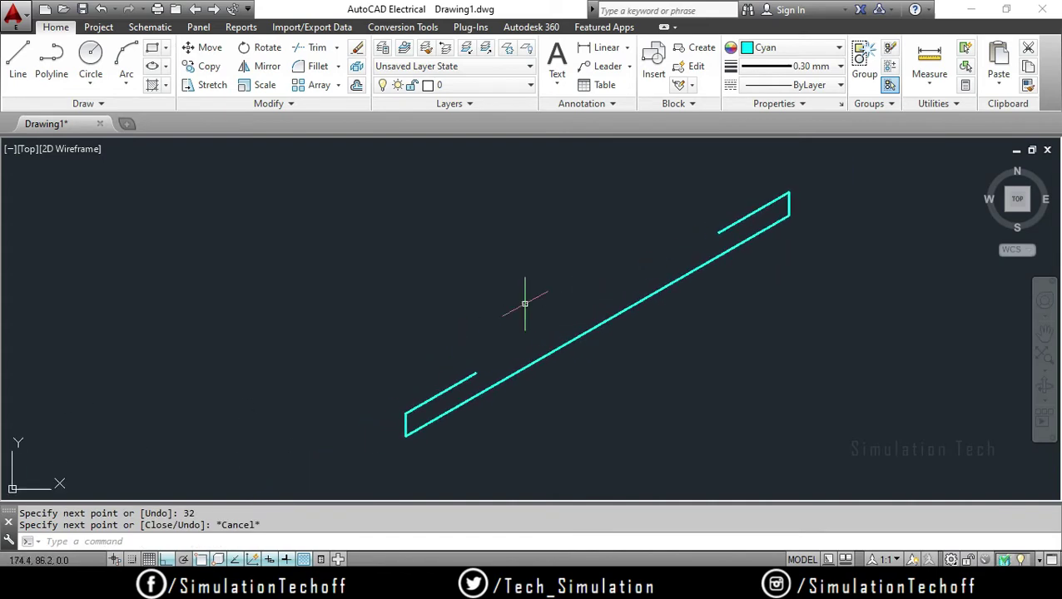
Draw the left end face on isoplane Left with edges 50, 9 and 50
click(18, 57)
click(406, 435)
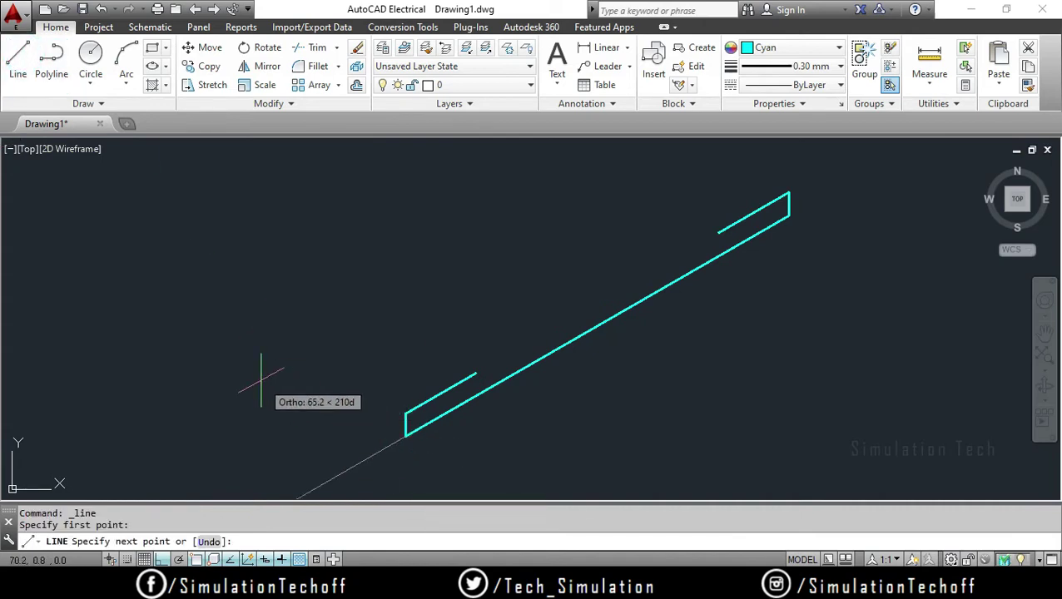
key(F5)
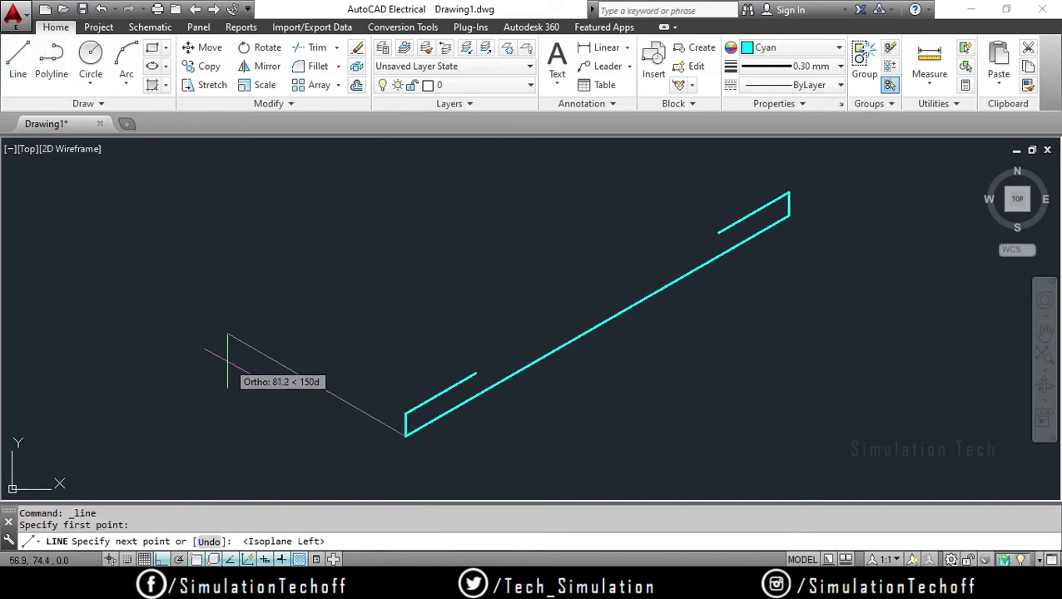
text(50)
key(Return)
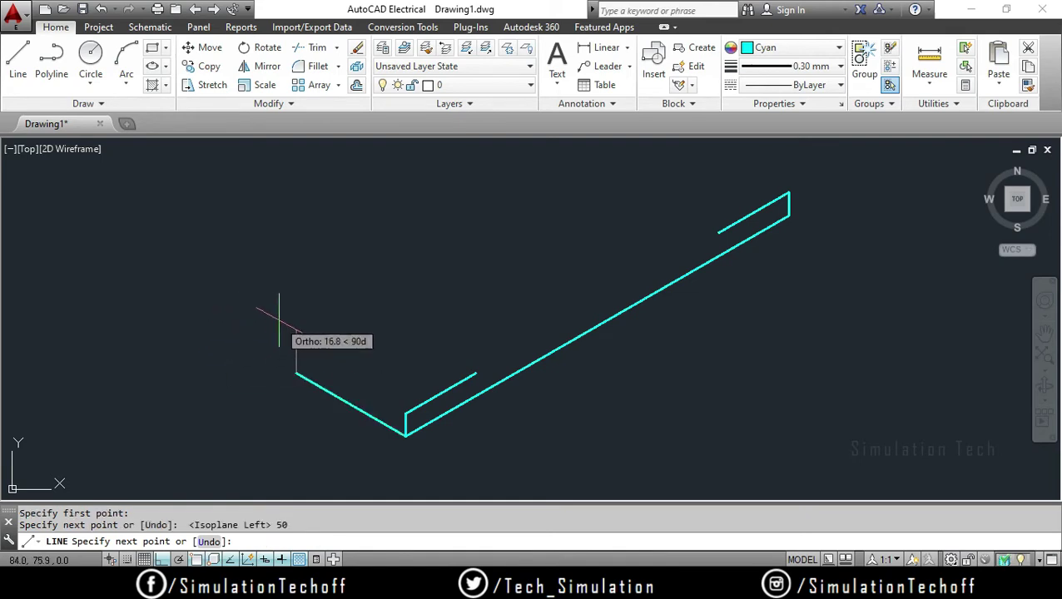
text(9)
key(Return)
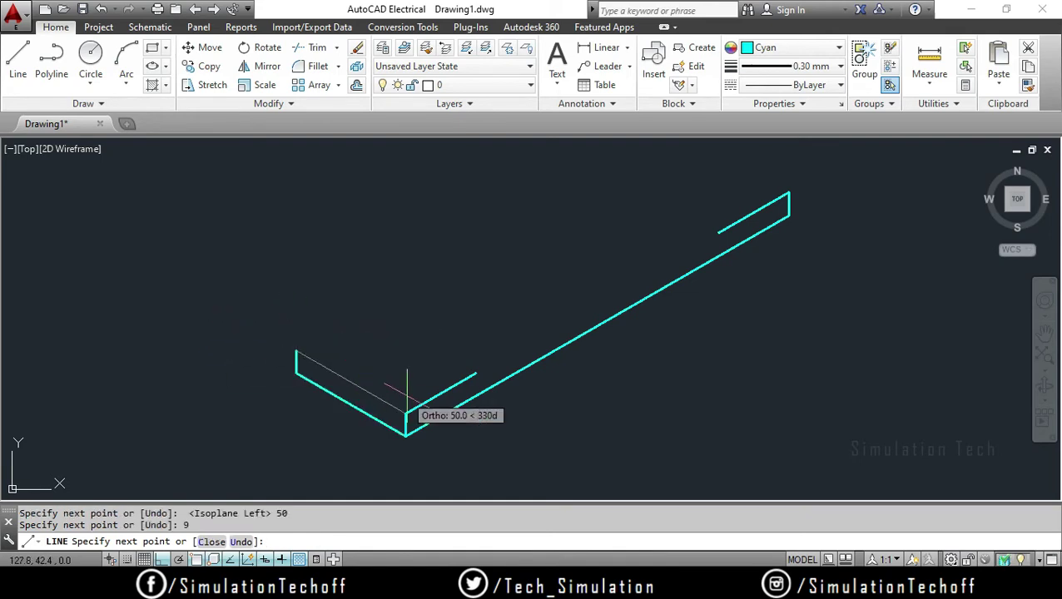
text(50)
key(Return)
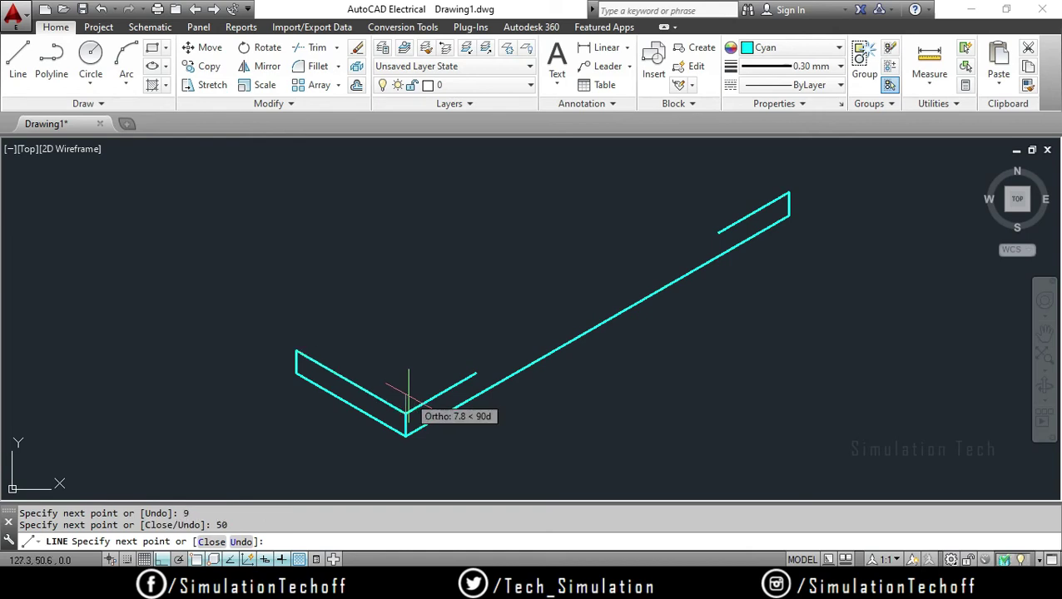
key(Escape)
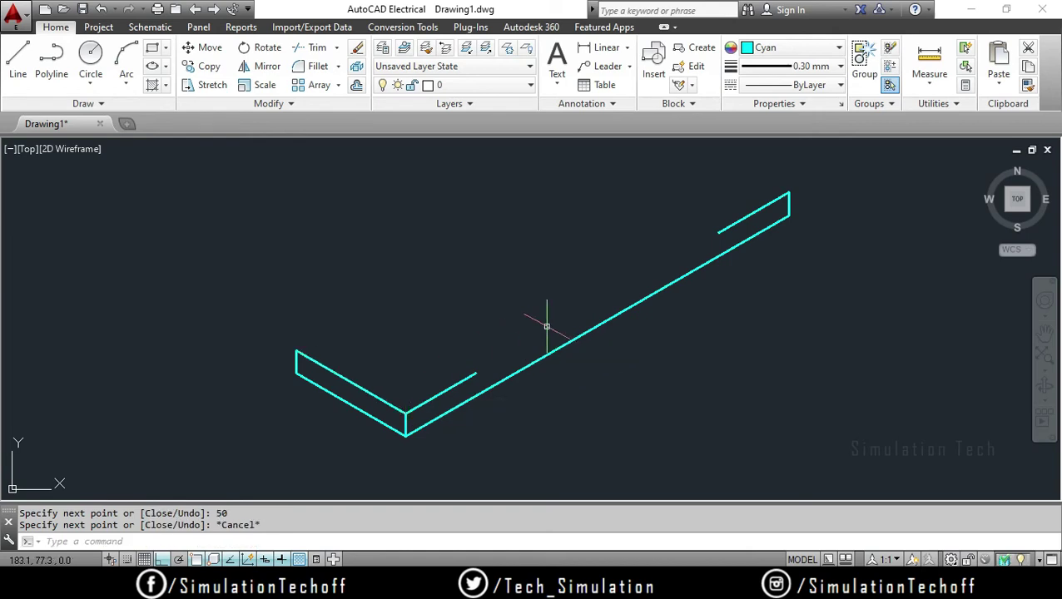
Add a 32-unit top edge on isoplane Top, then switch to the PowerPoint reference slide
click(17, 59)
click(296, 350)
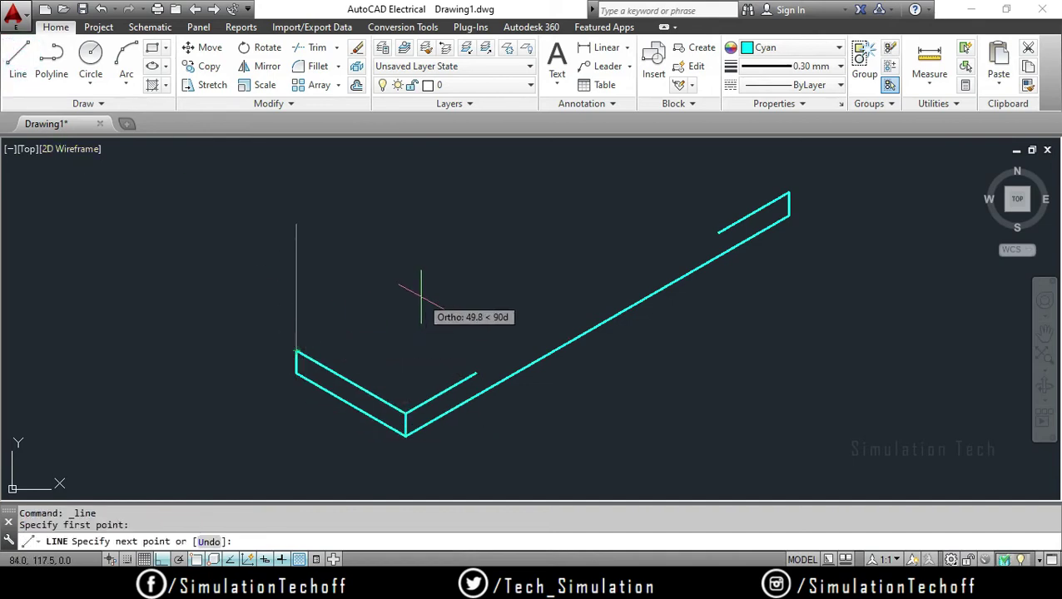
key(F5)
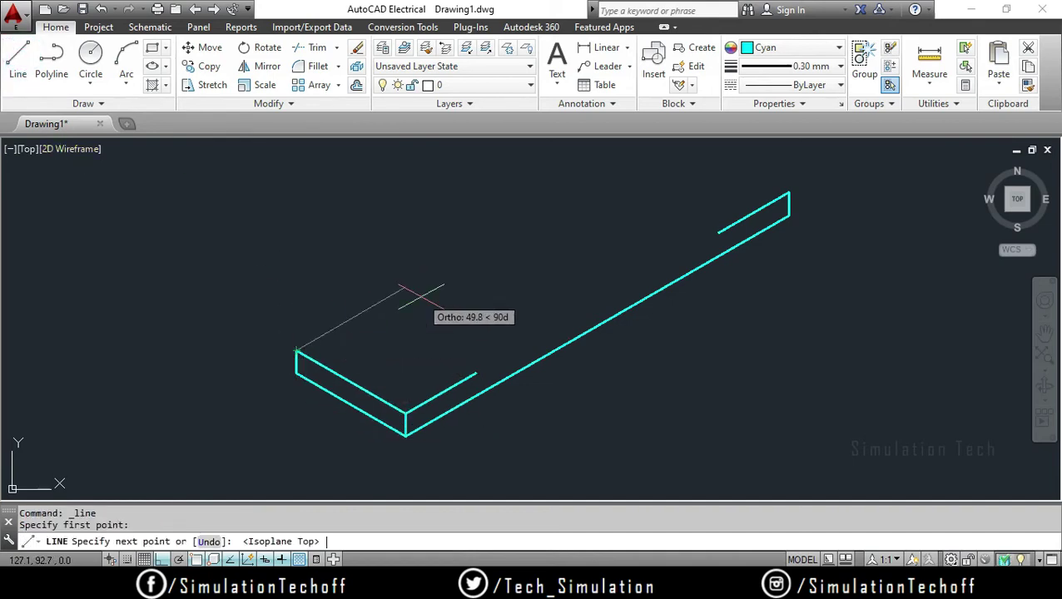
text(32)
key(Return)
key(Escape)
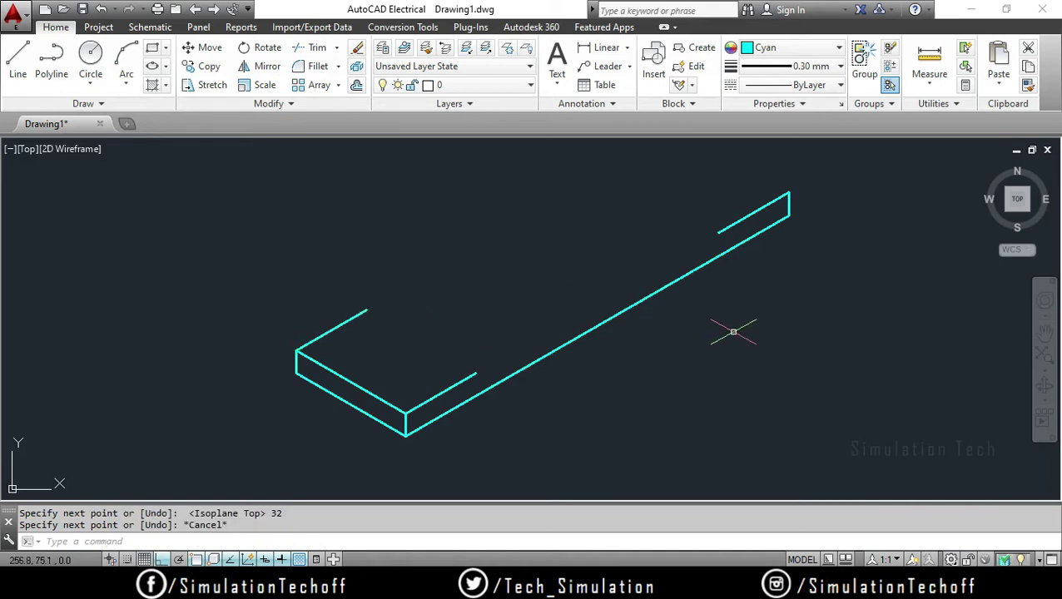
key(alt+Tab)
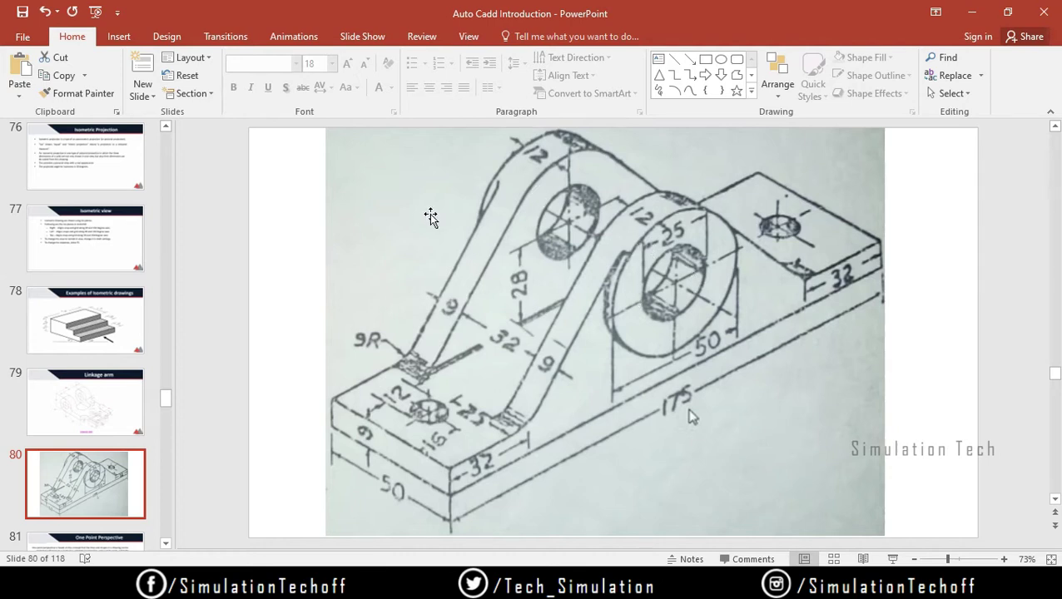
Launch Epic Pen, trace the boss arc in pink ink, then erase it
key(super)
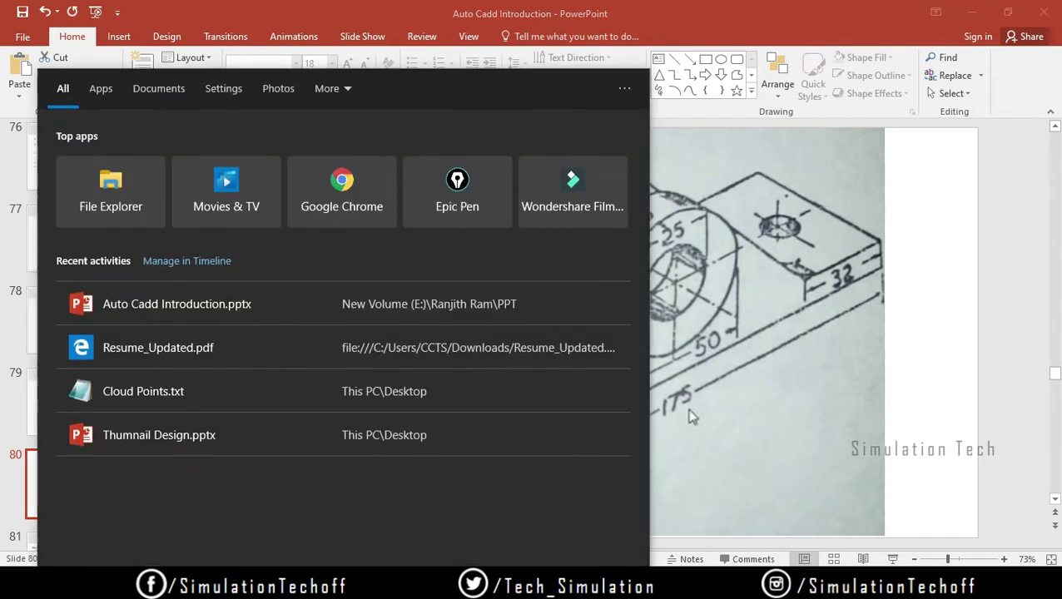
text(epic)
key(Return)
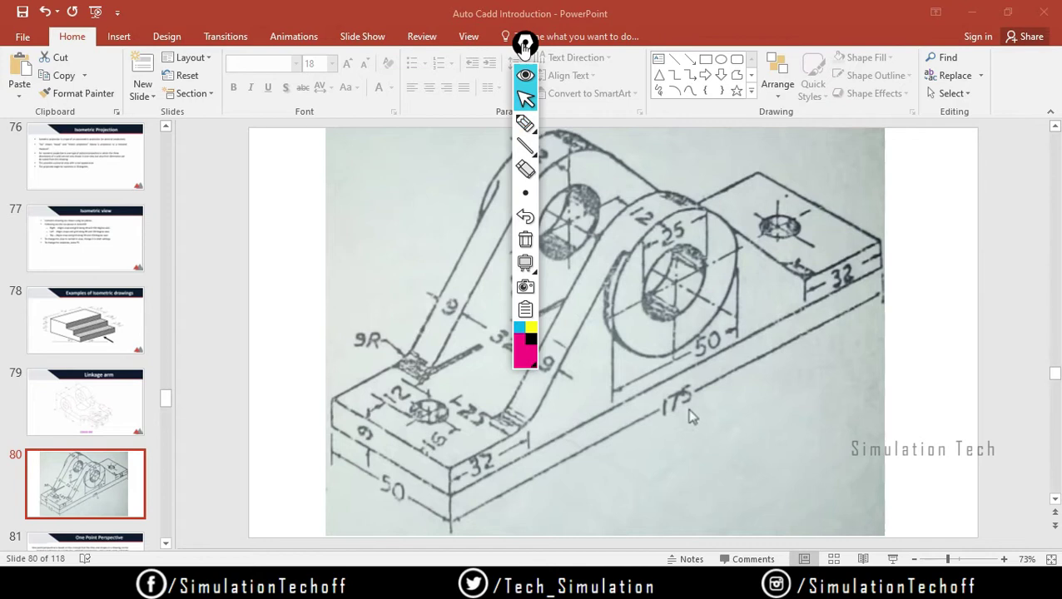
click(1002, 203)
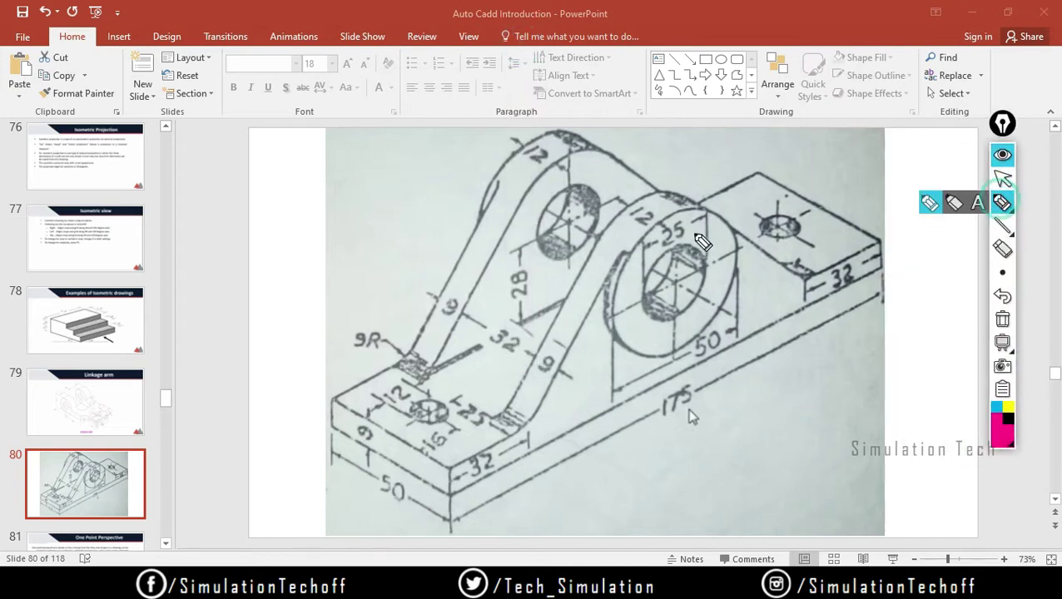
mouse_move(649, 227)
mouse_down()
mouse_move(623, 278)
mouse_move(614, 332)
mouse_up()
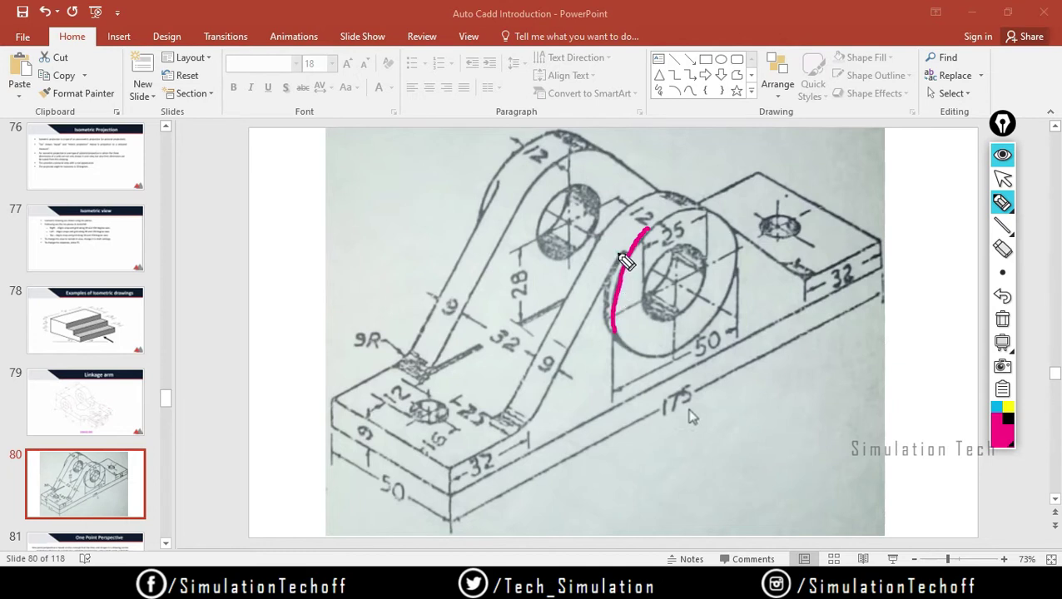
mouse_move(620, 254)
mouse_down()
mouse_move(624, 353)
mouse_move(638, 355)
mouse_up()
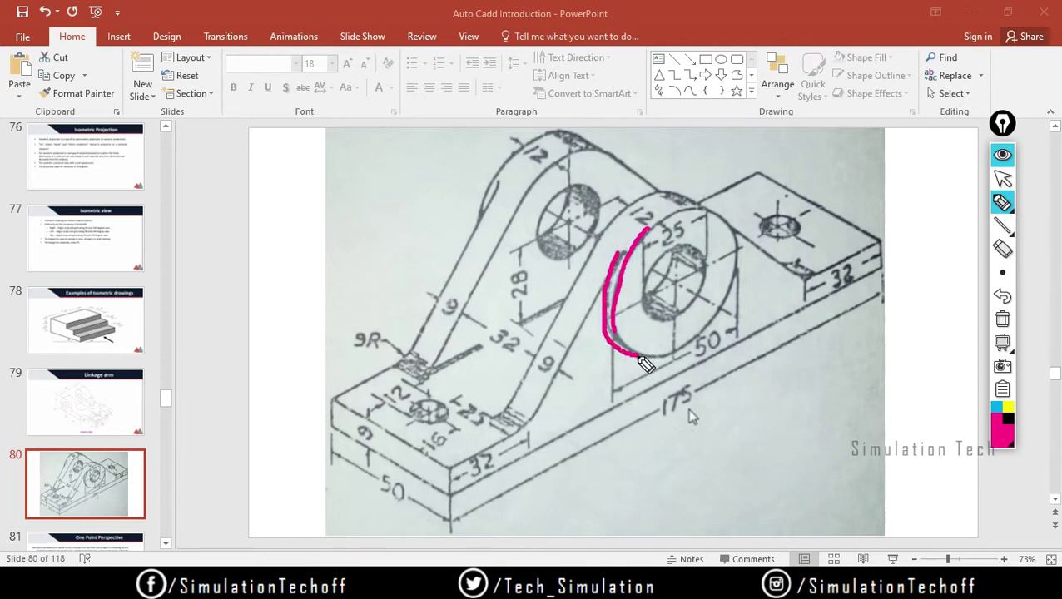
click(1000, 321)
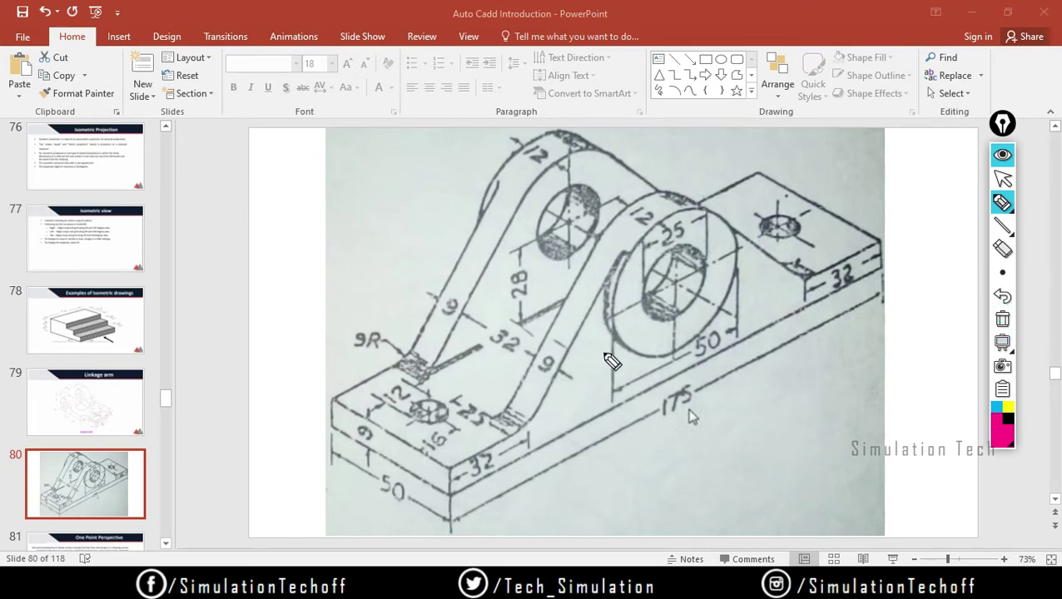
Mark the boss, the 12 dimension and the 175 base edge in pink, then clear the ink and collapse the toolbar
drag(600, 351, 631, 371)
drag(620, 218, 639, 227)
click(454, 494)
mouse_move(454, 494)
mouse_down()
mouse_move(799, 335)
mouse_move(862, 282)
mouse_up()
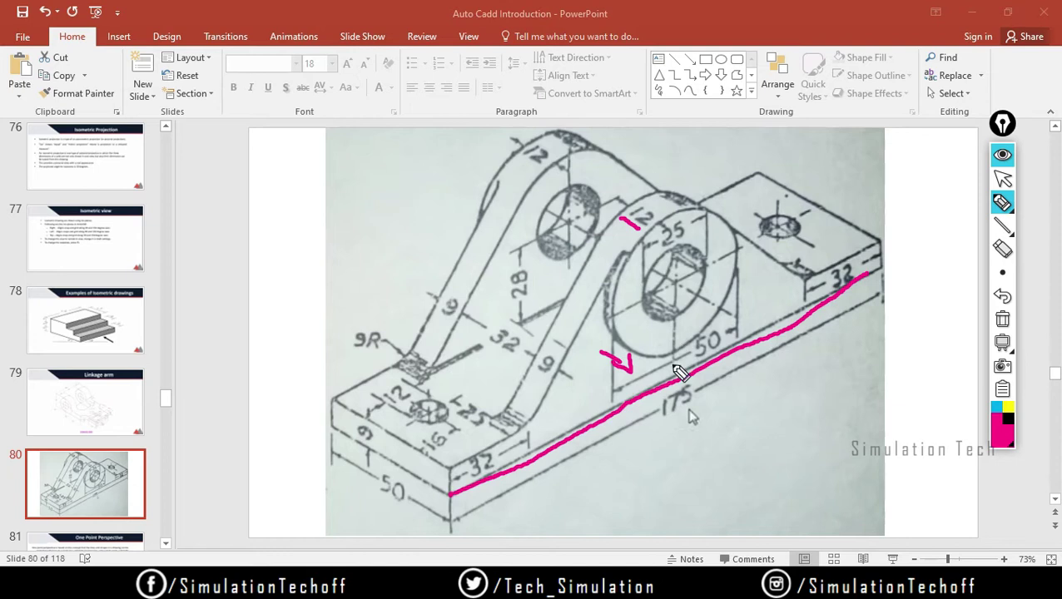
drag(674, 379, 675, 284)
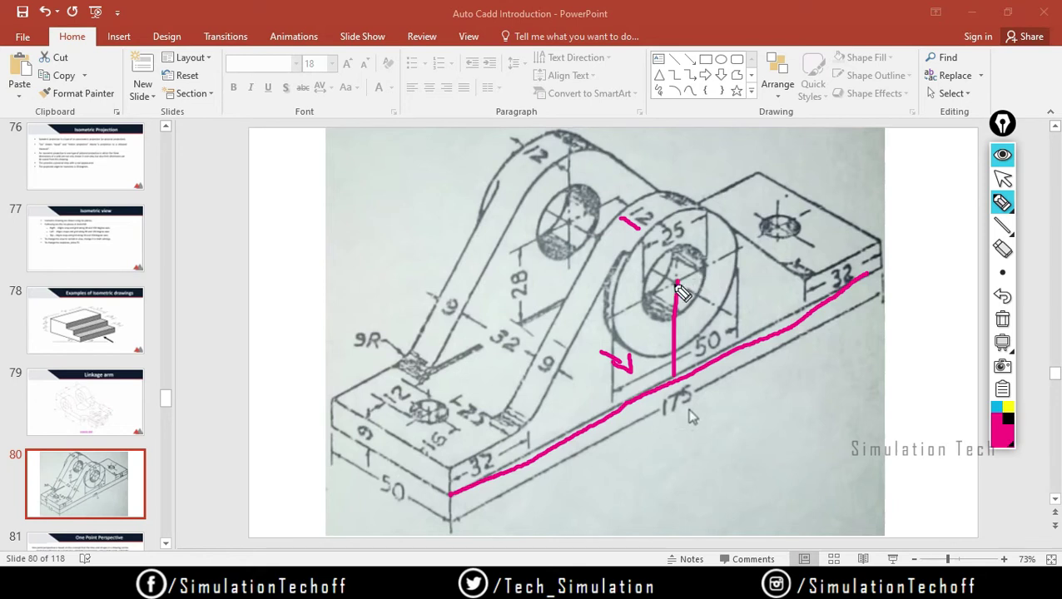
drag(672, 290, 698, 298)
drag(678, 283, 692, 293)
drag(630, 202, 602, 238)
drag(624, 199, 696, 208)
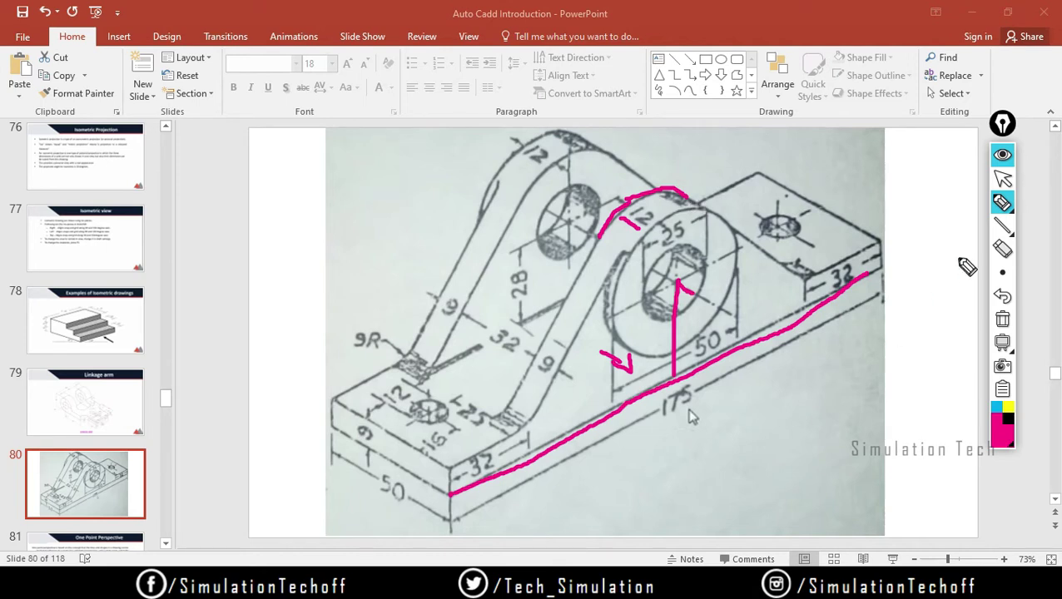
click(1002, 318)
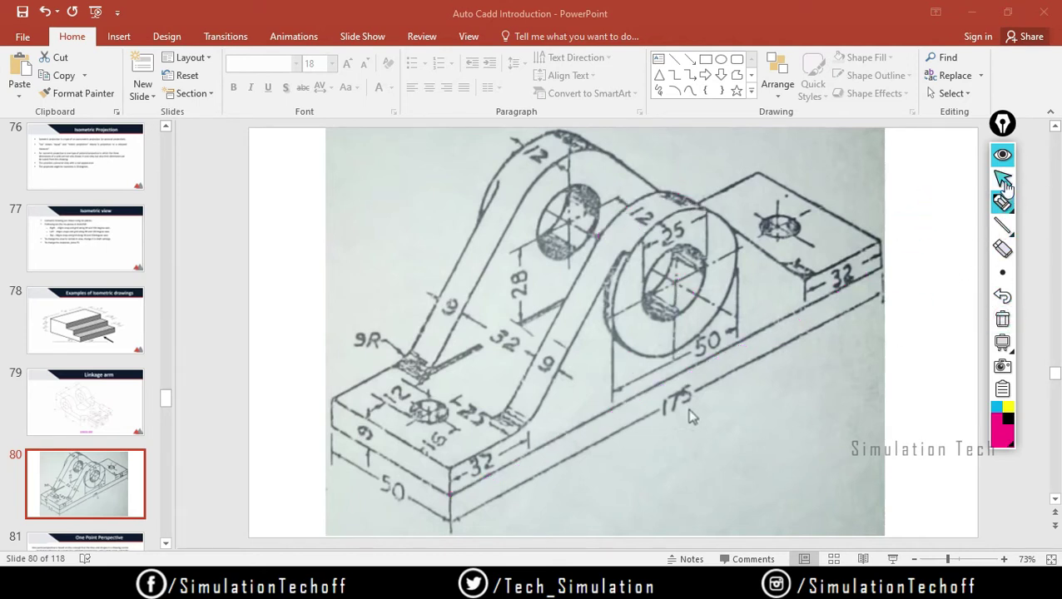
click(1004, 154)
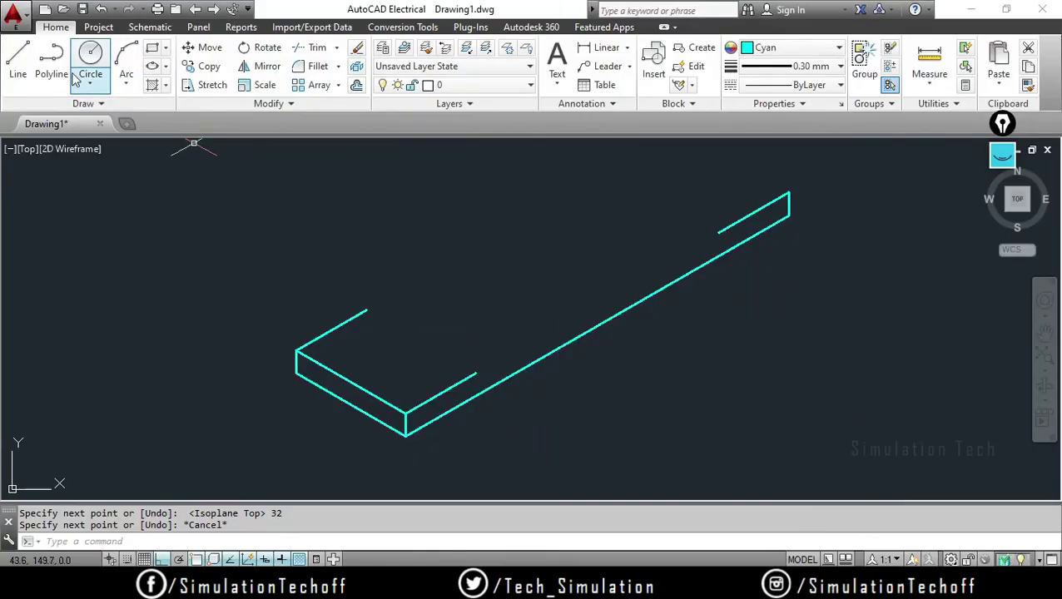
Draw a 37-unit vertical line from the 175 edge's midpoint, capped by a 3-unit segment on isoplane Left
click(18, 75)
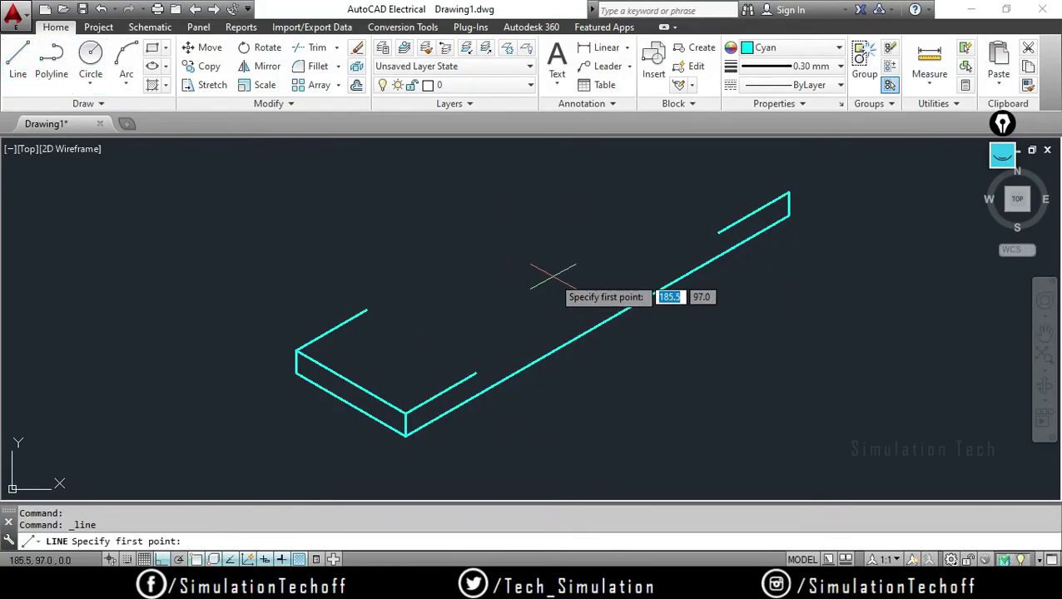
key(F5)
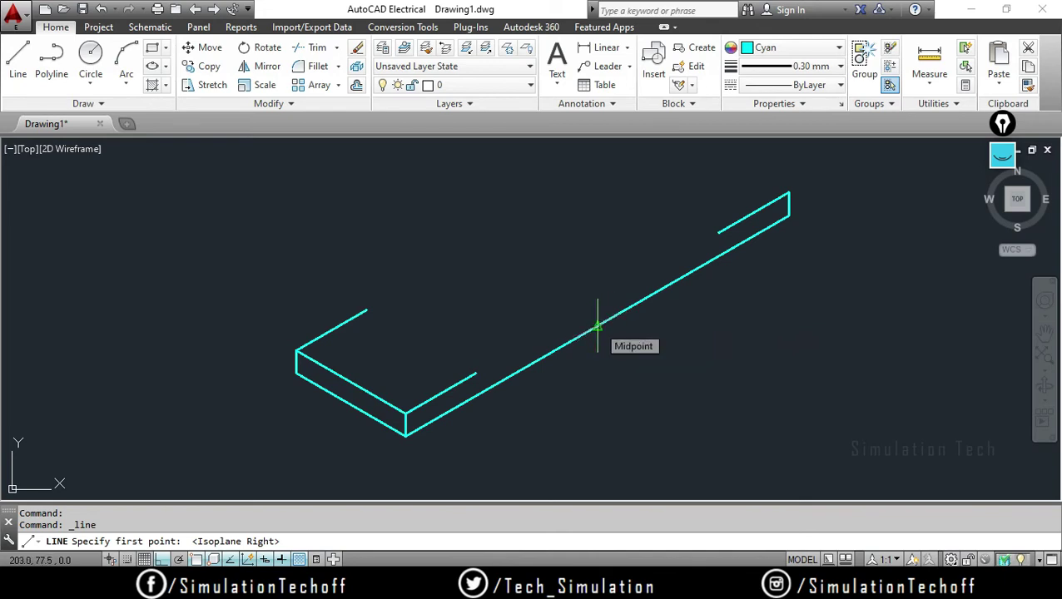
click(596, 327)
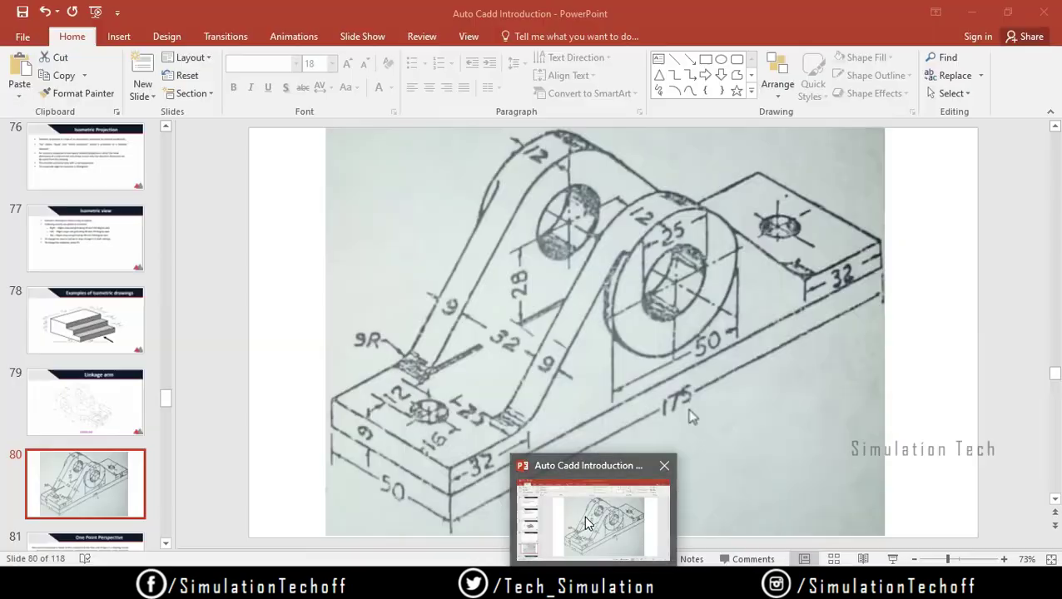
click(586, 523)
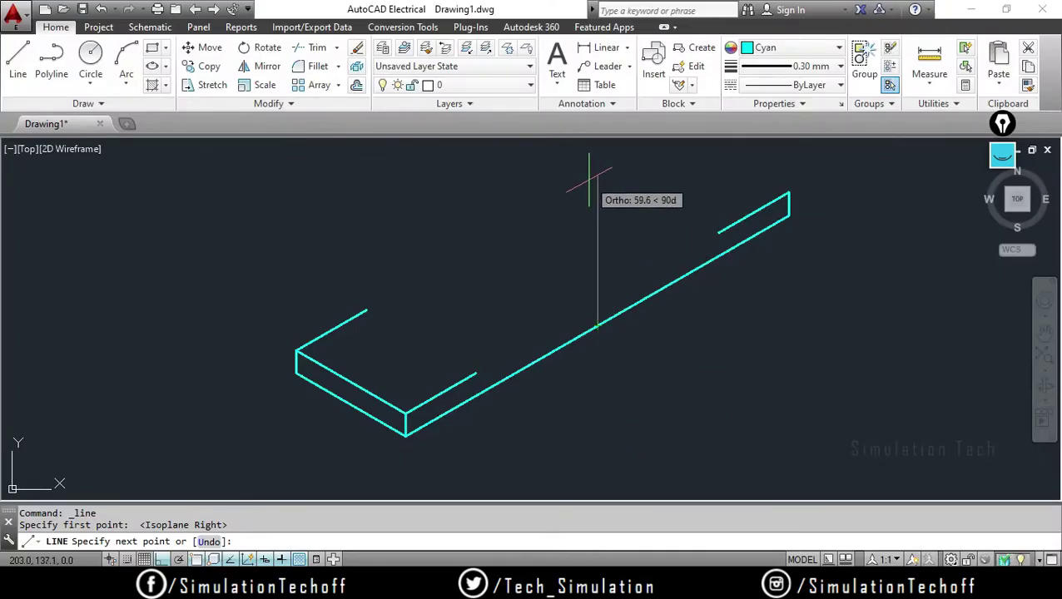
text(37)
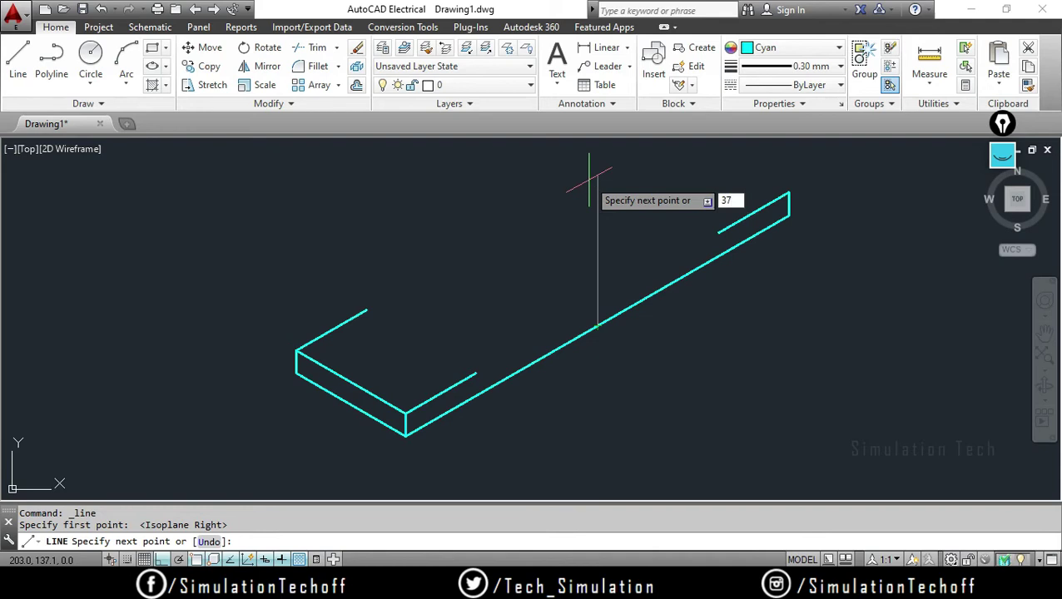
key(Return)
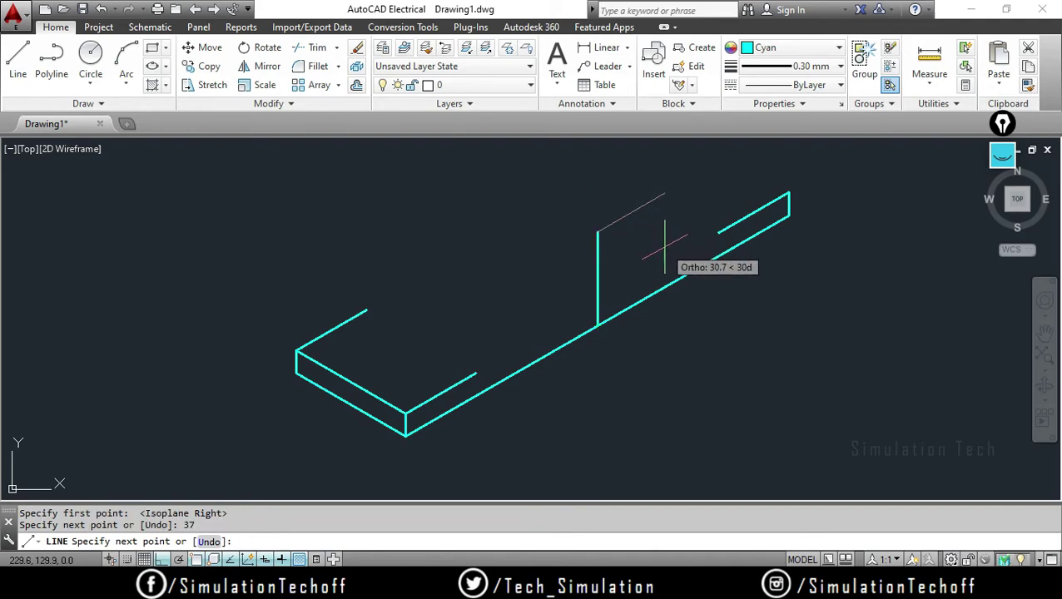
key(F5)
text(3)
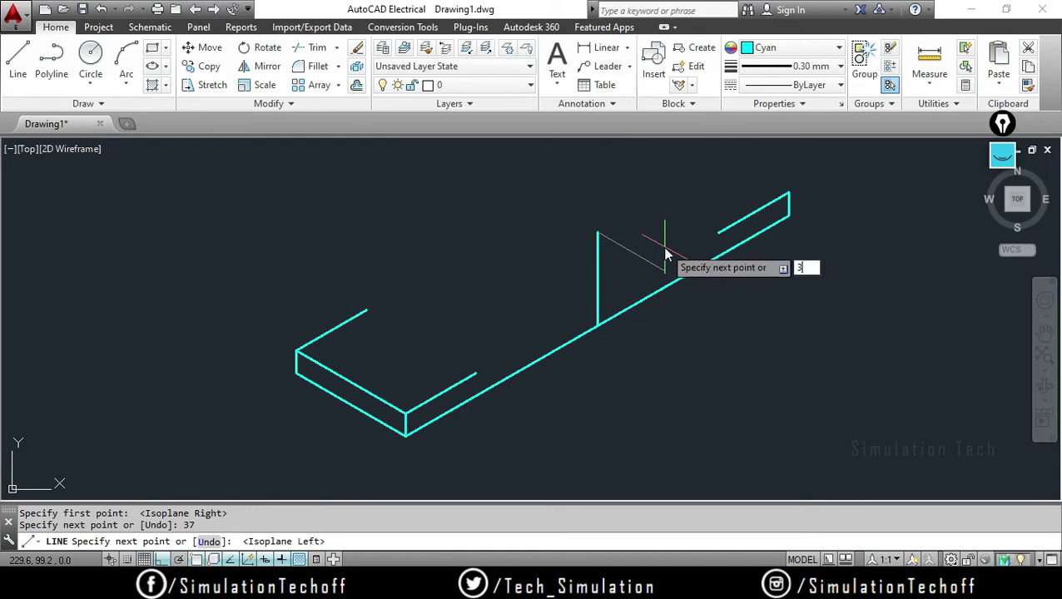
key(Return)
key(Escape)
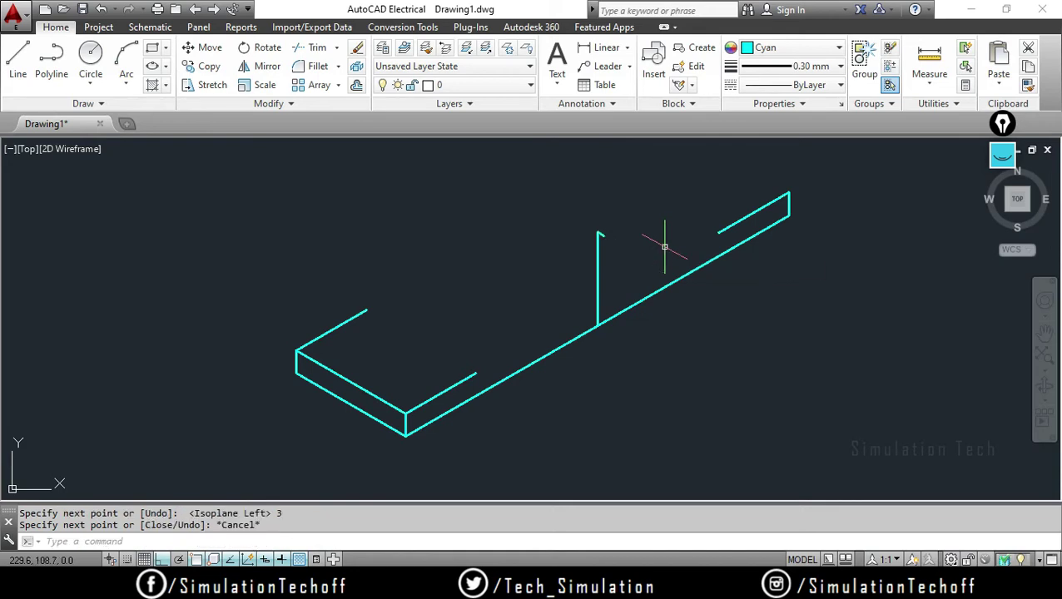
Draw a 25-diameter isocircle centred on the vertical line's top end
scroll(611, 249, up, 3)
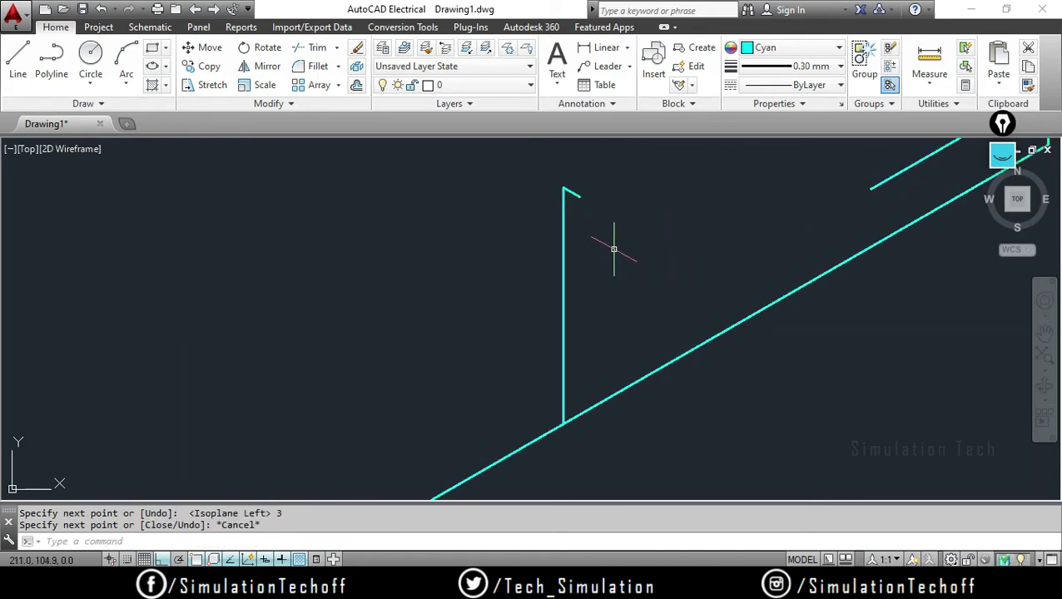
mouse_move(612, 244)
middle_down()
mouse_move(623, 329)
mouse_move(636, 326)
middle_up()
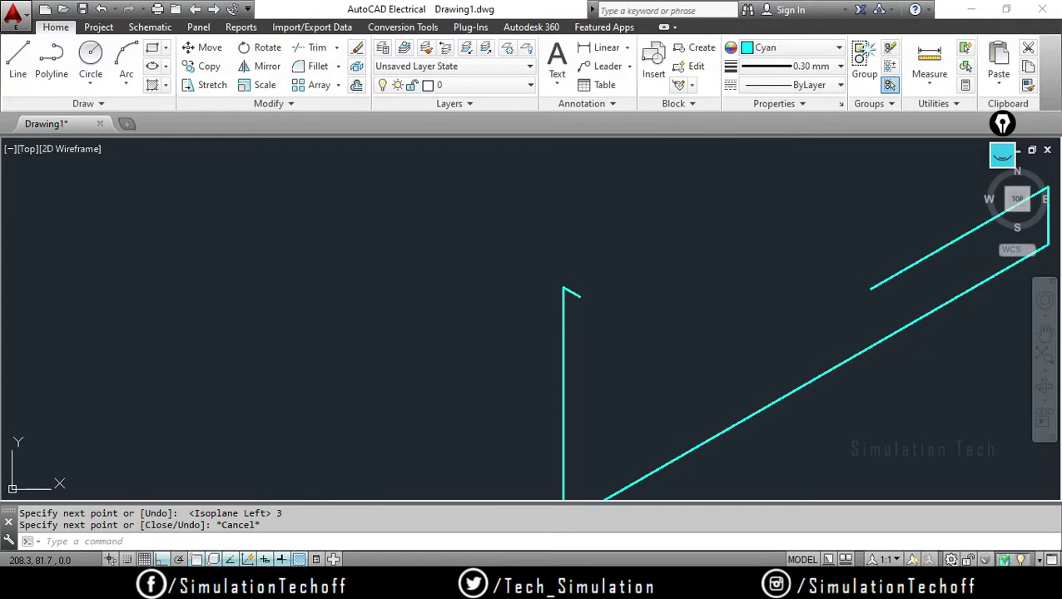
click(92, 64)
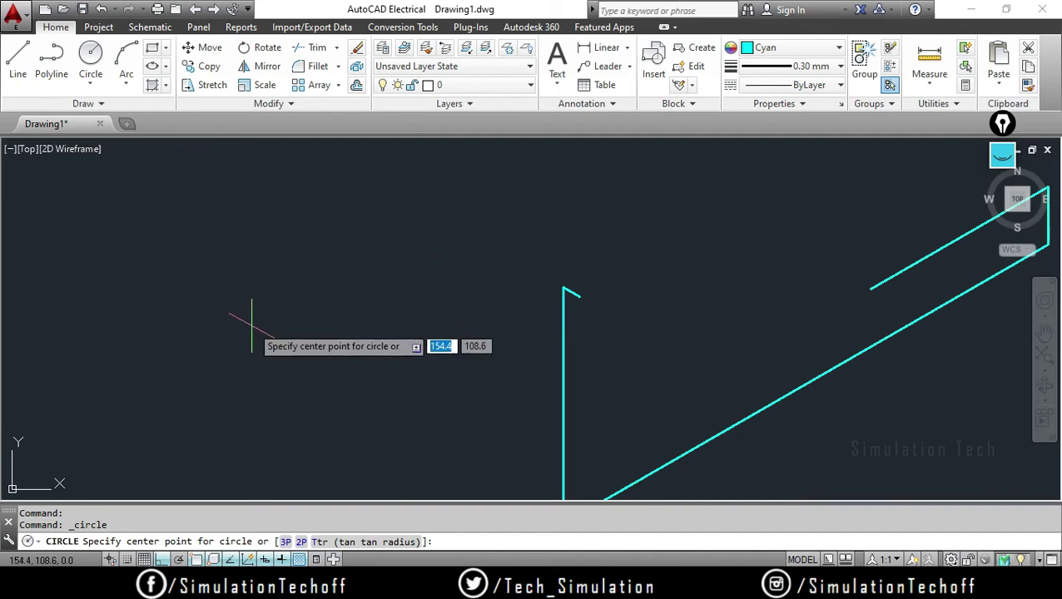
key(Escape)
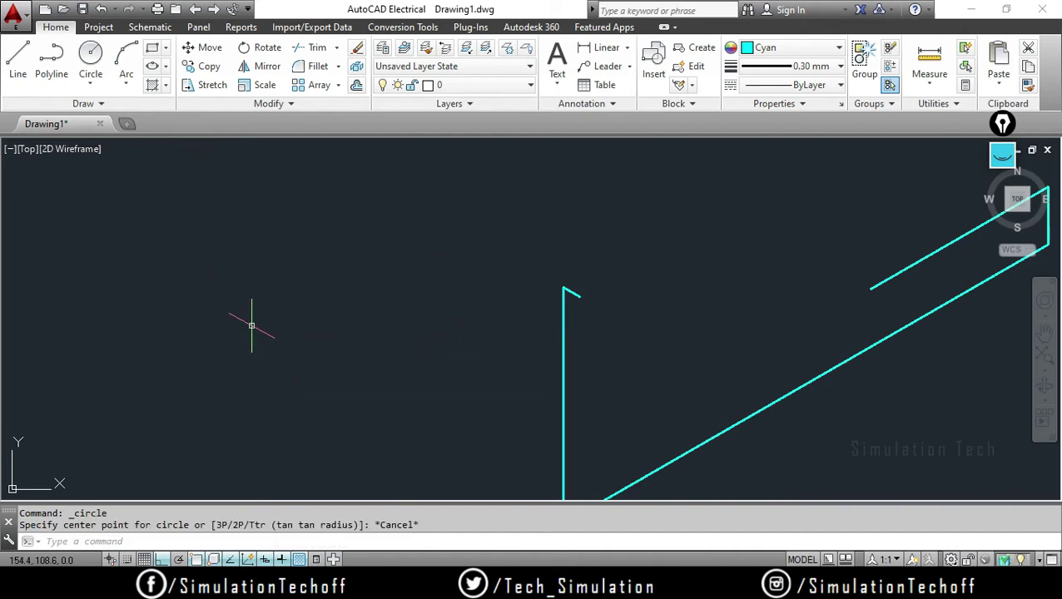
click(150, 69)
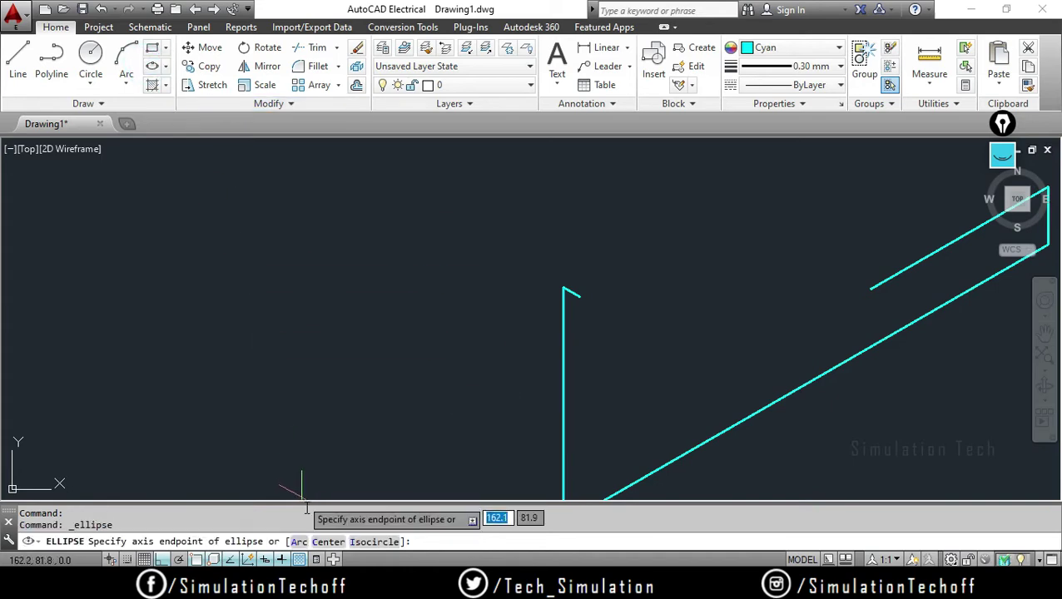
click(377, 542)
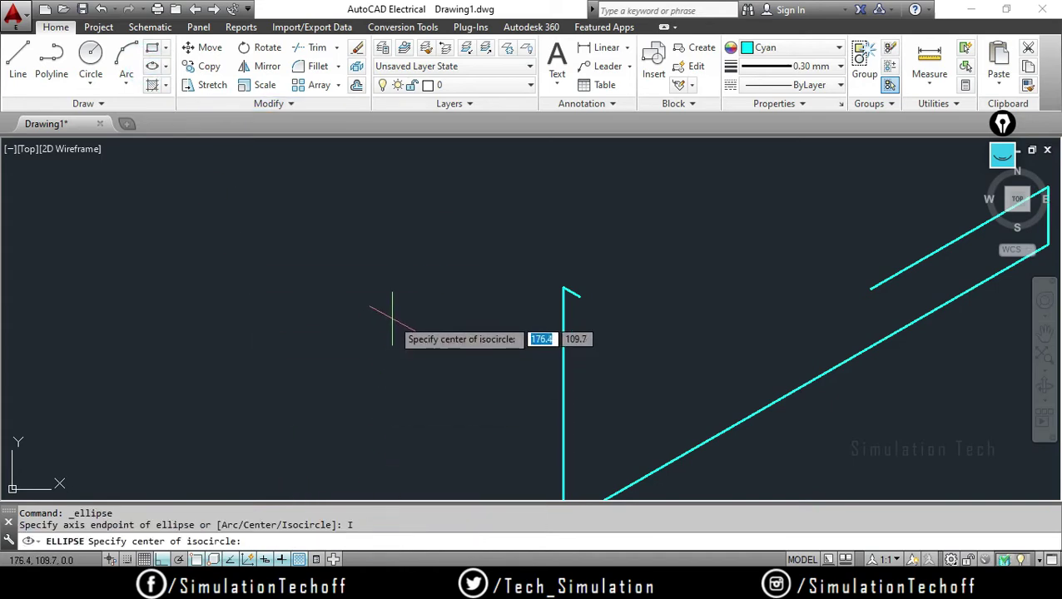
key(F5)
key(F5)
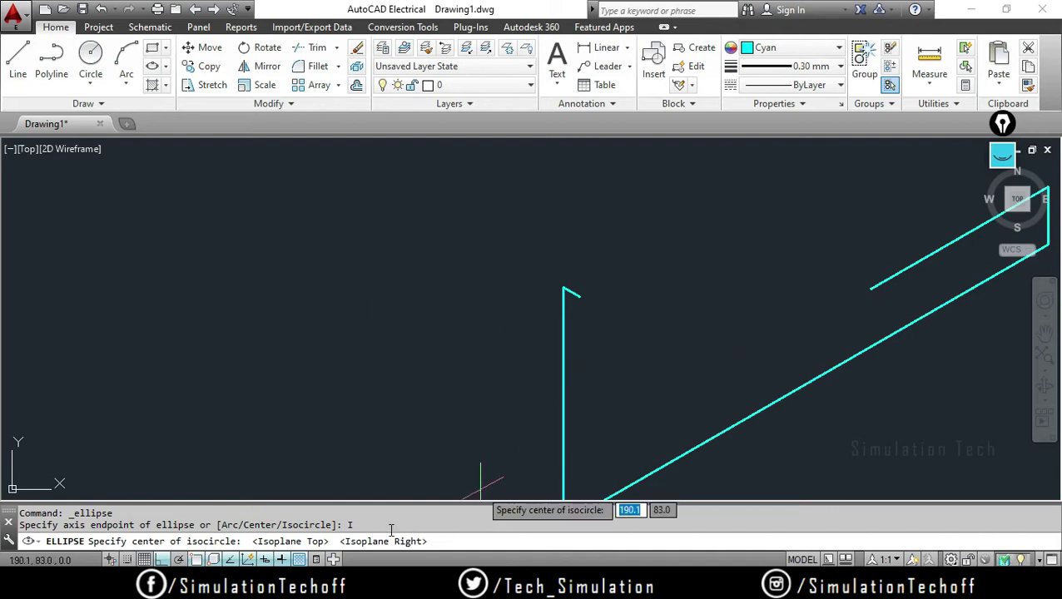
click(580, 297)
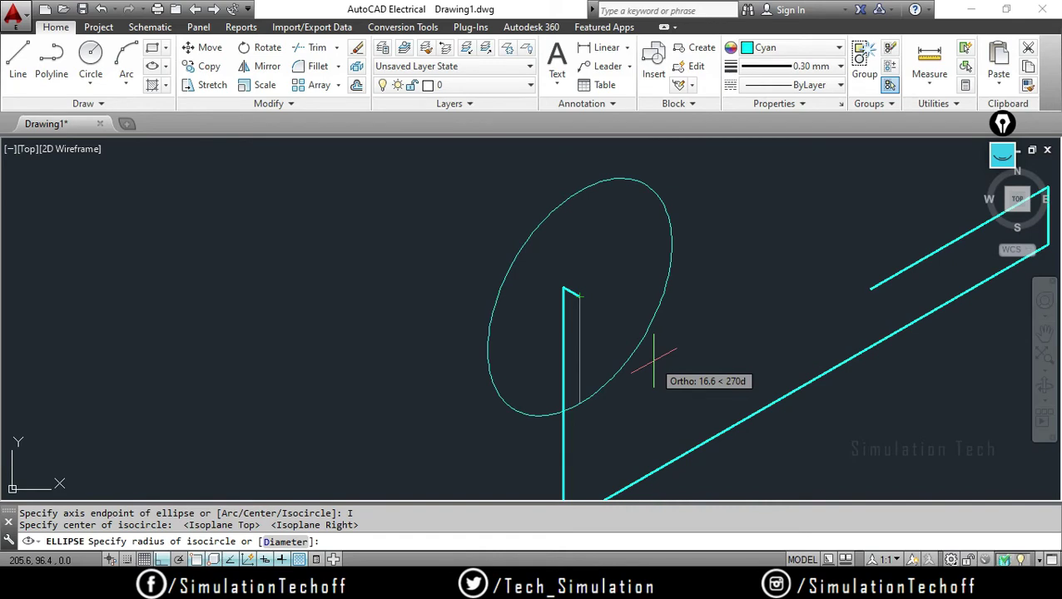
text(D)
key(Return)
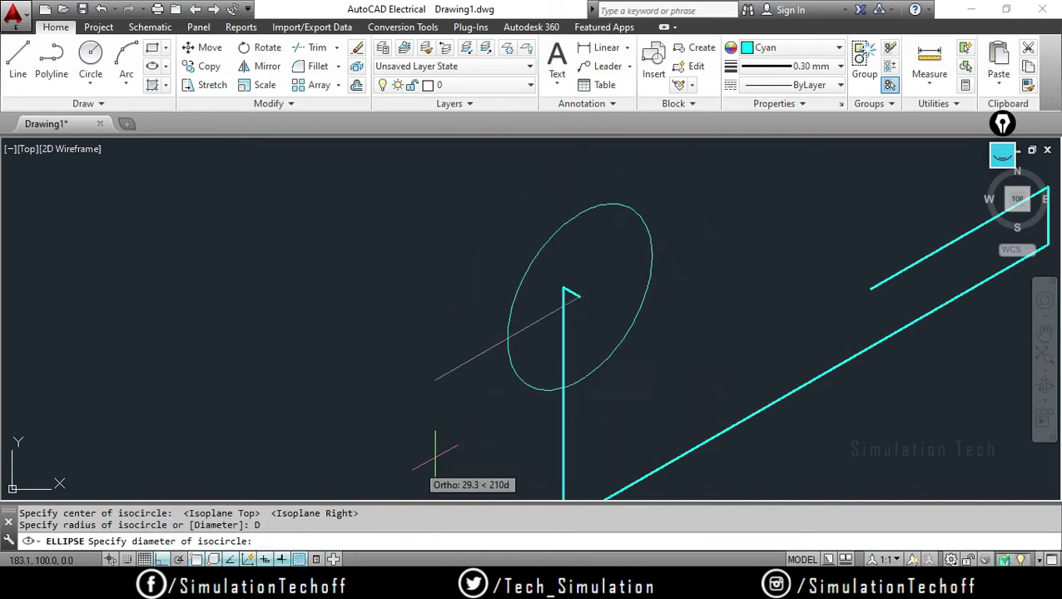
text(25)
key(Return)
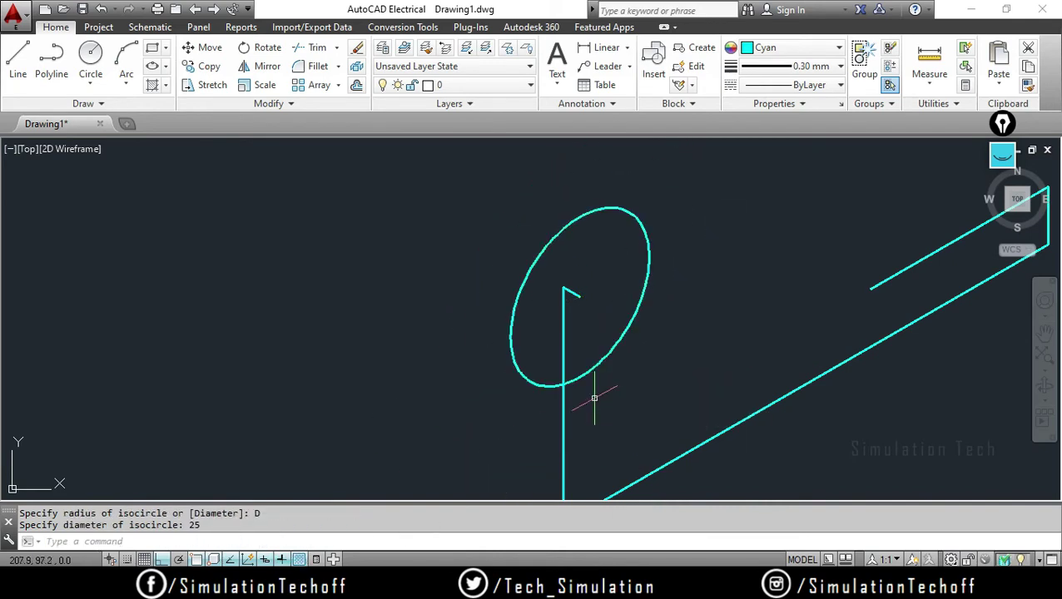
Add a concentric 50-diameter isocircle at the same centre
click(90, 57)
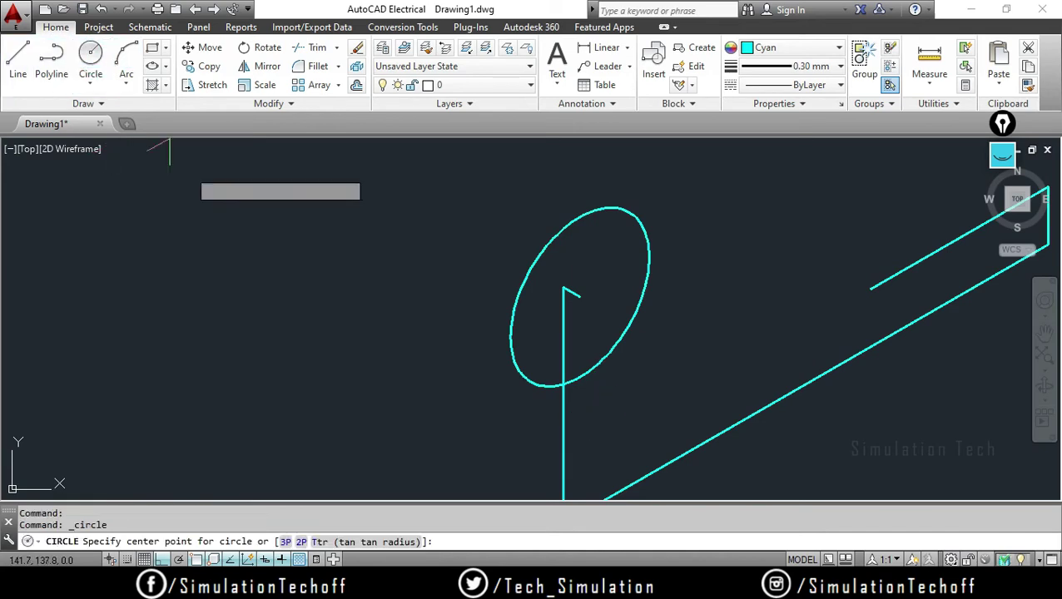
key(Escape)
click(153, 66)
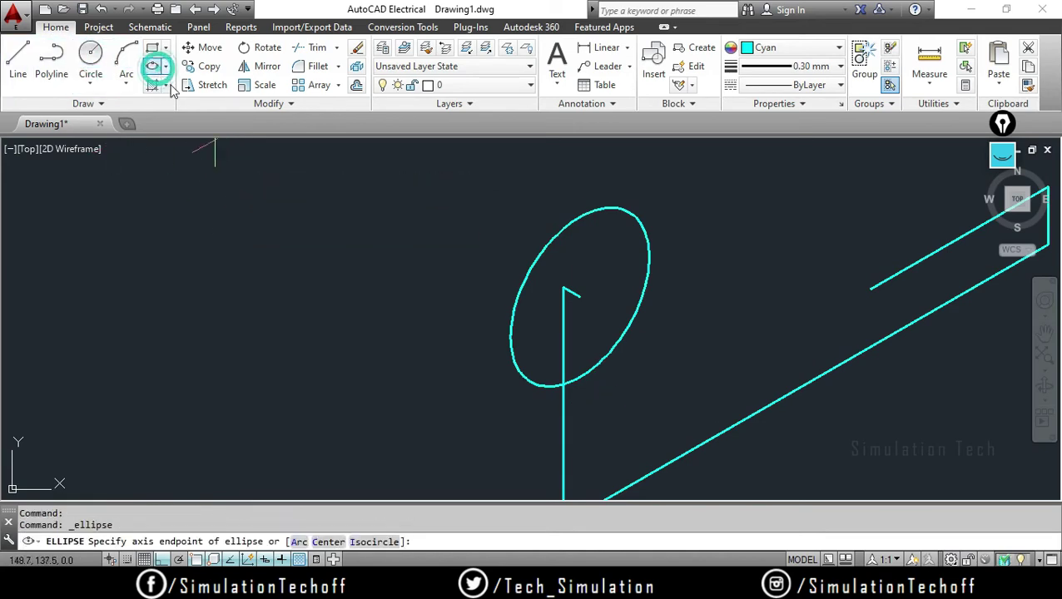
click(372, 542)
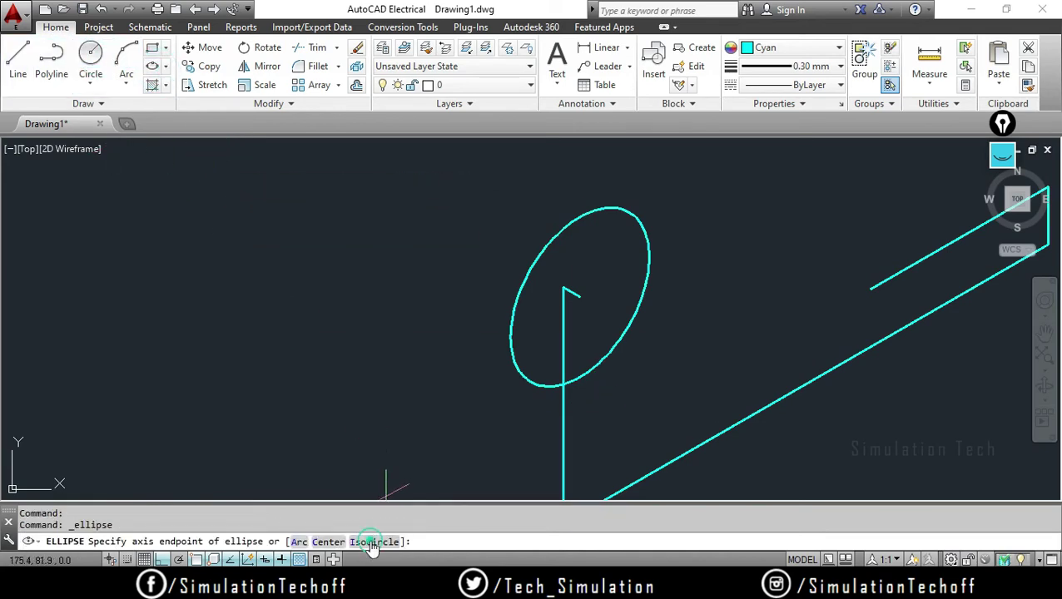
click(578, 296)
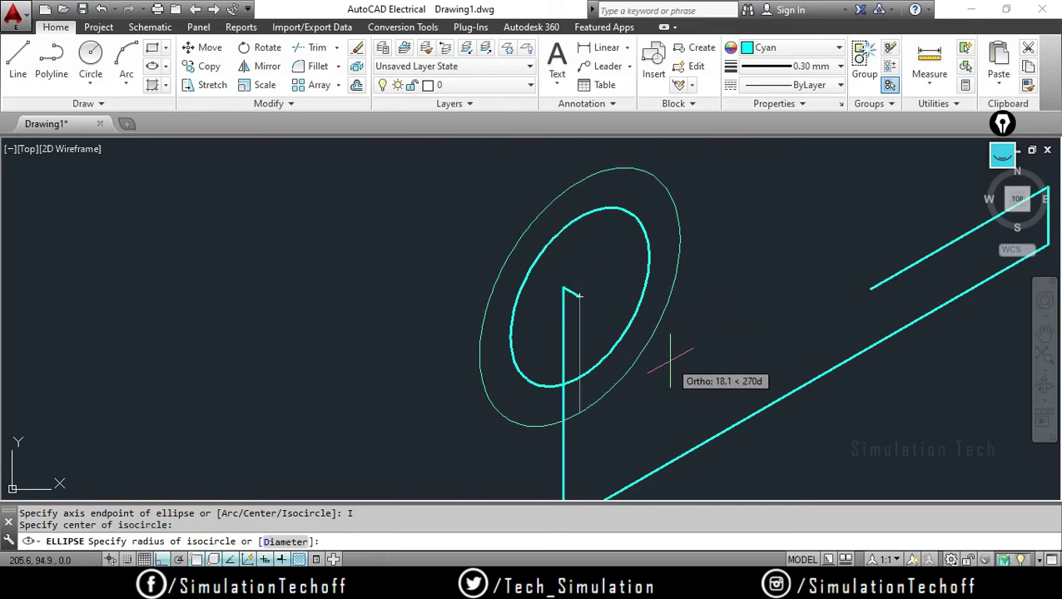
click(285, 542)
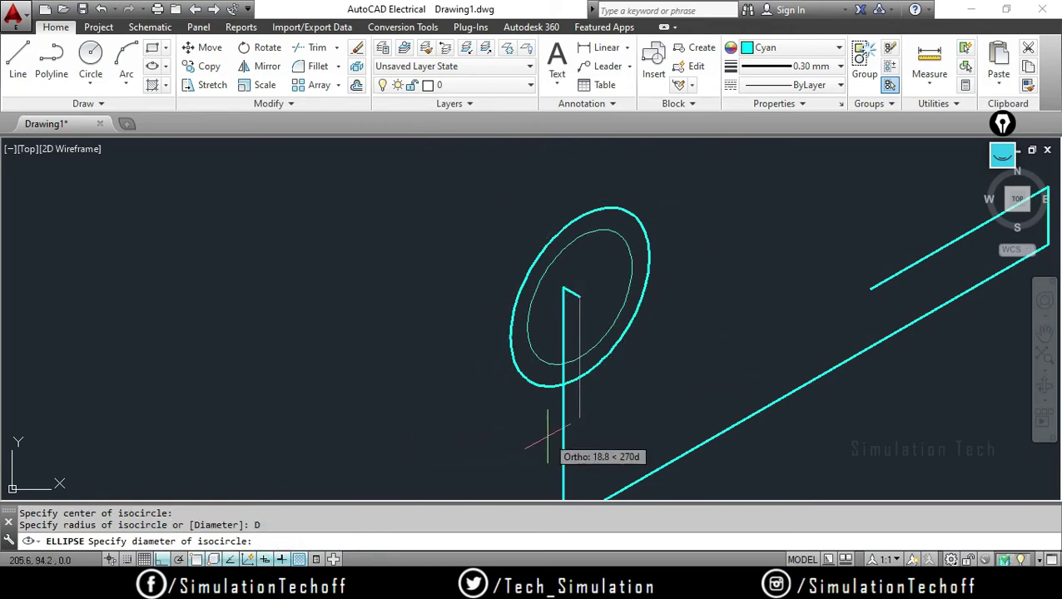
text(50)
key(Return)
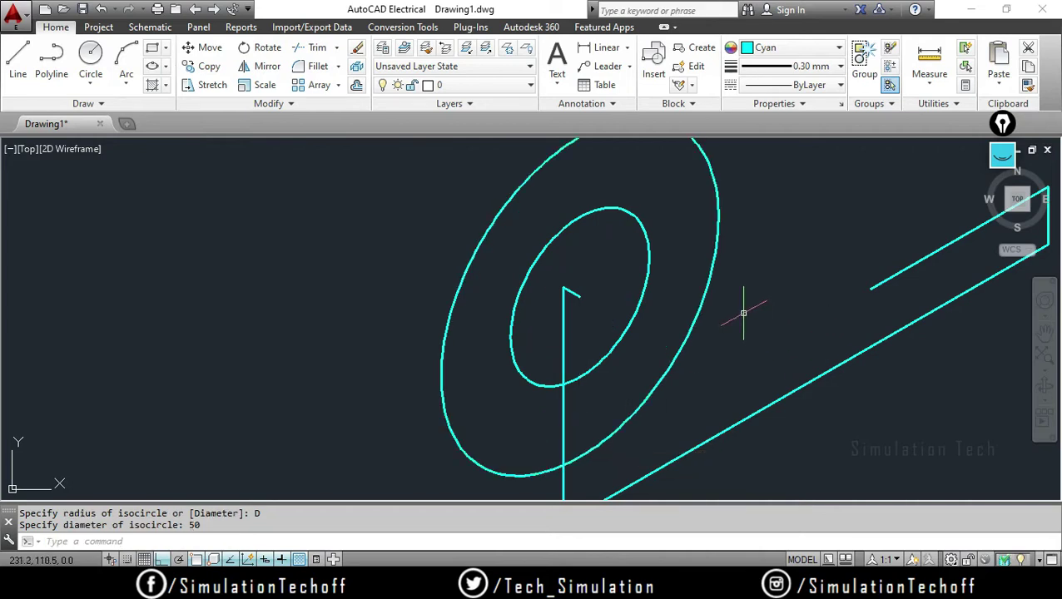
scroll(742, 302, down, 4)
mouse_move(743, 301)
middle_down()
mouse_move(701, 335)
mouse_move(654, 327)
middle_up()
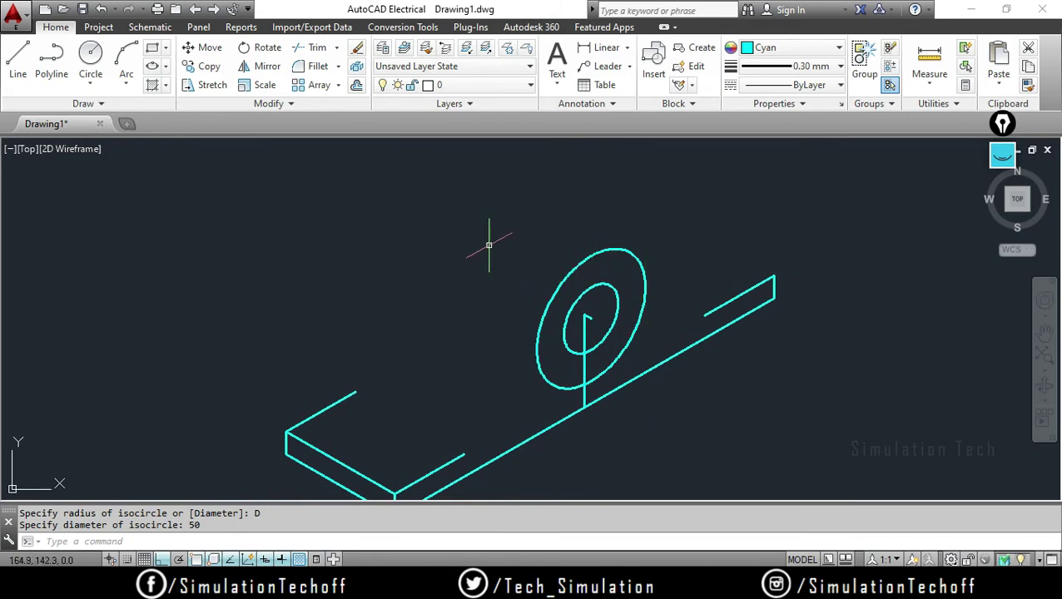
Copy both isocircles from their centre 3 and 12 units back along isoplane Left
click(209, 66)
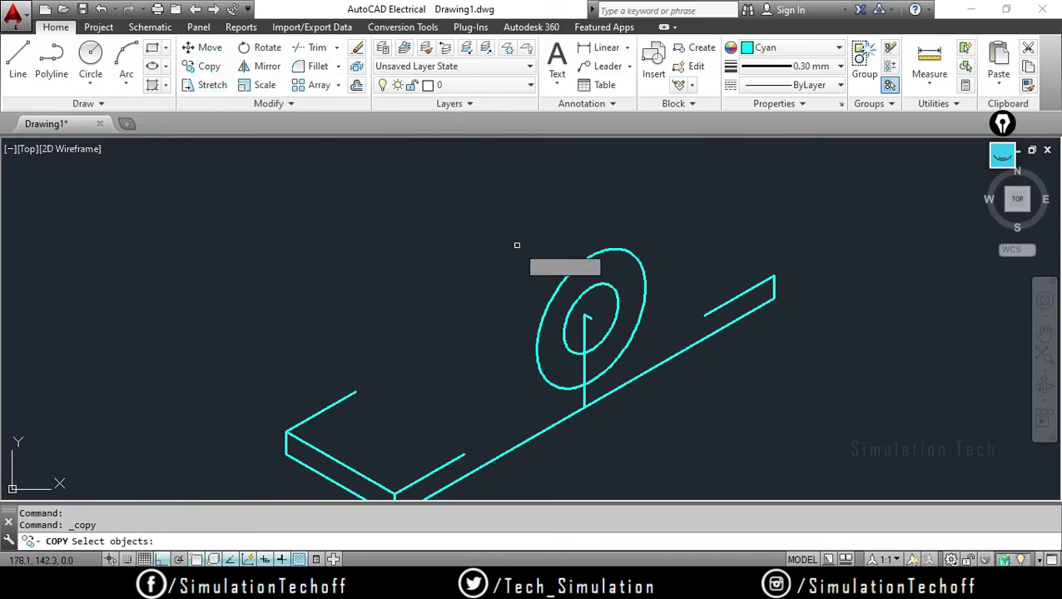
click(568, 274)
click(586, 287)
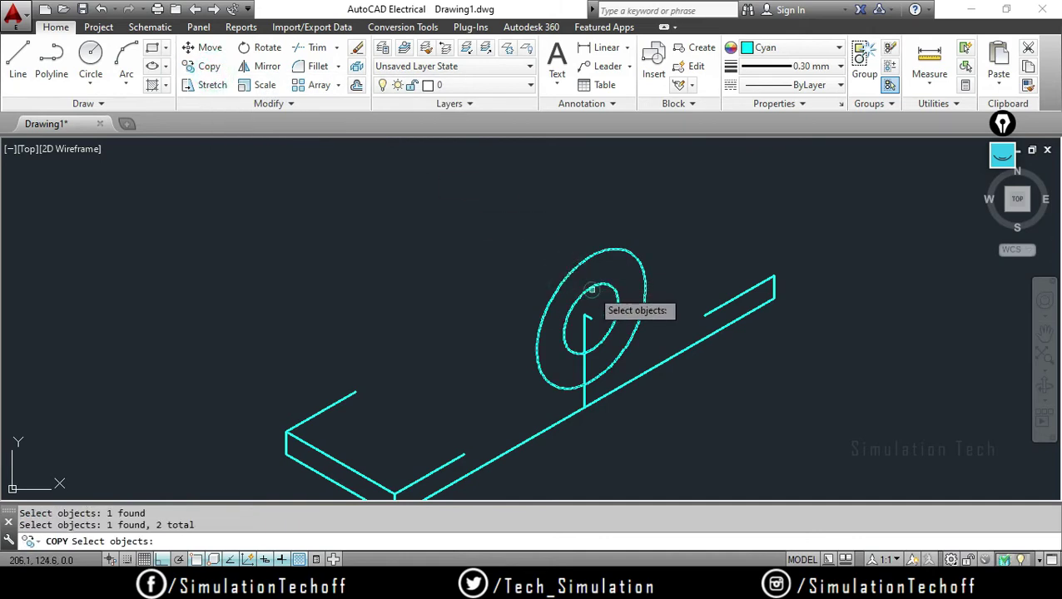
key(Return)
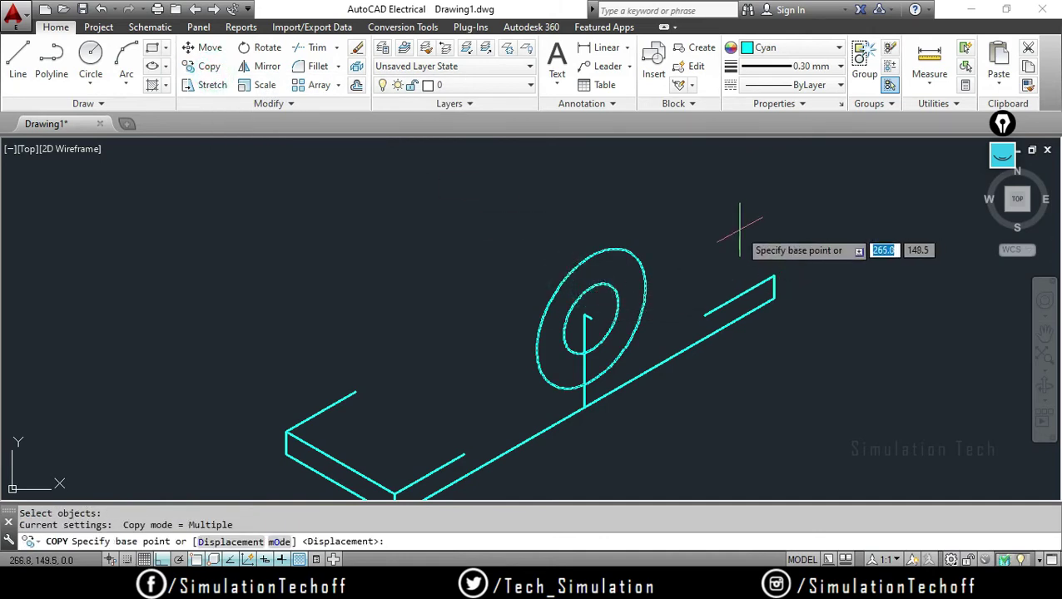
scroll(584, 312, up, 4)
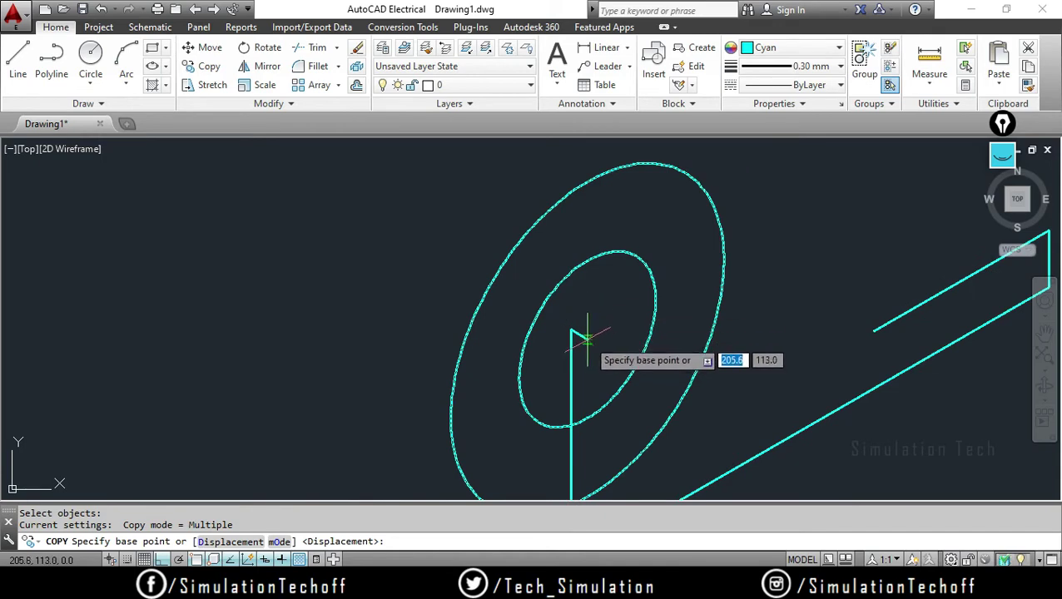
click(582, 336)
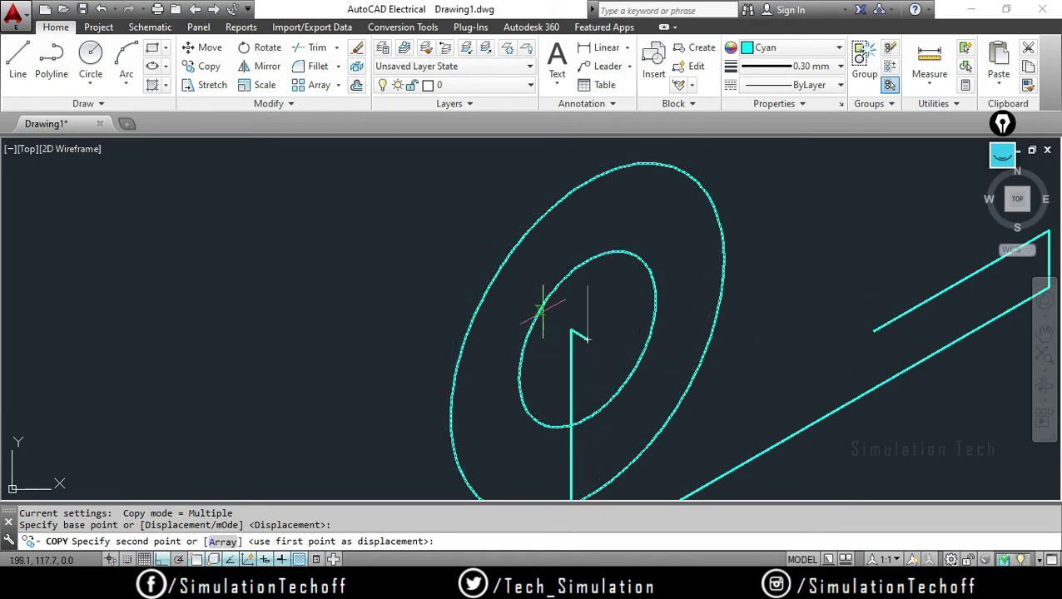
key(F5)
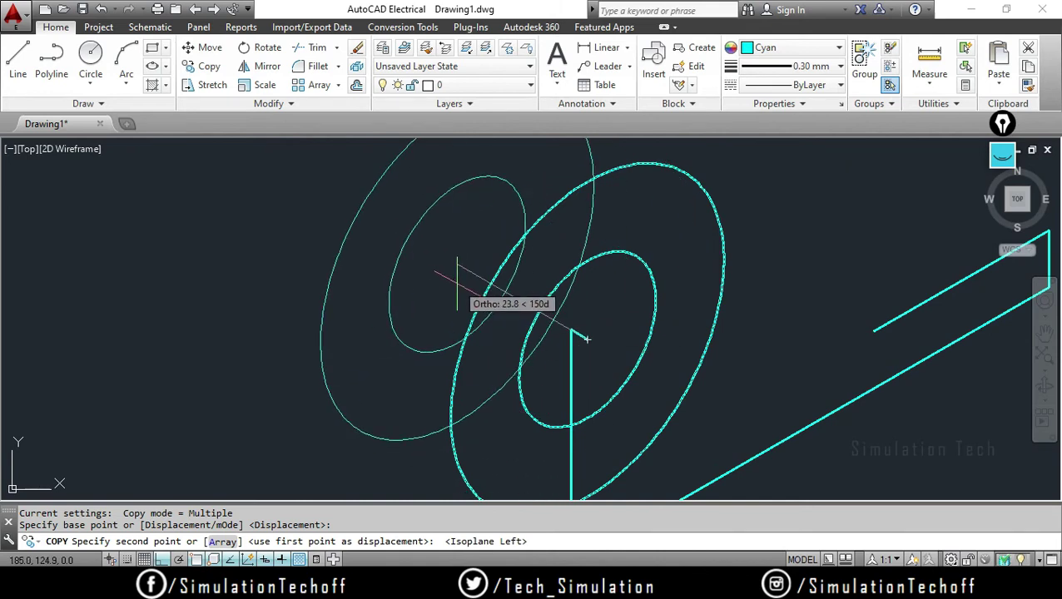
text(3)
key(Return)
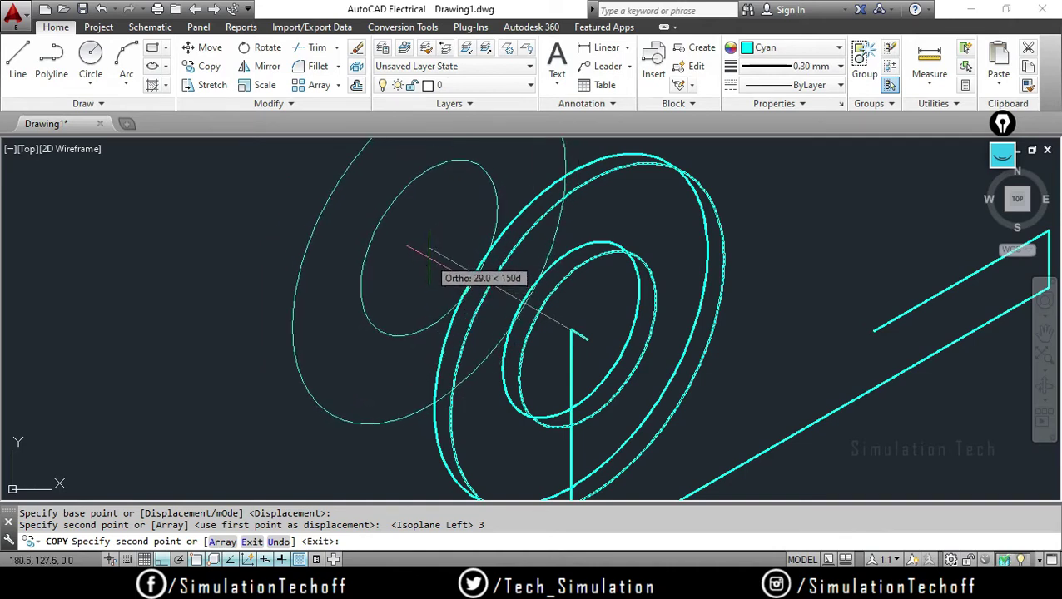
text(12)
key(Return)
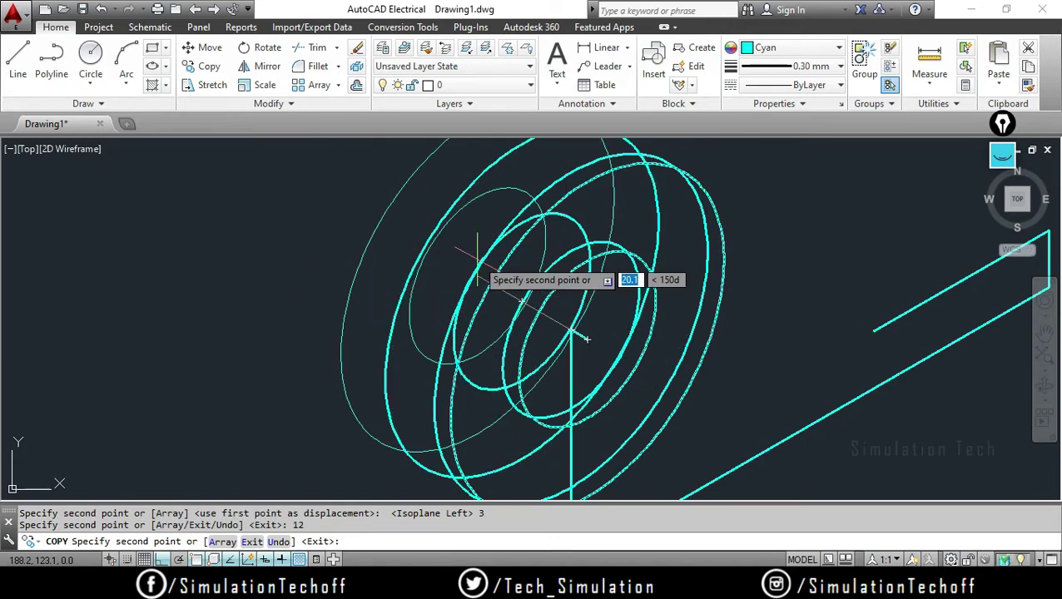
key(Return)
key(Return)
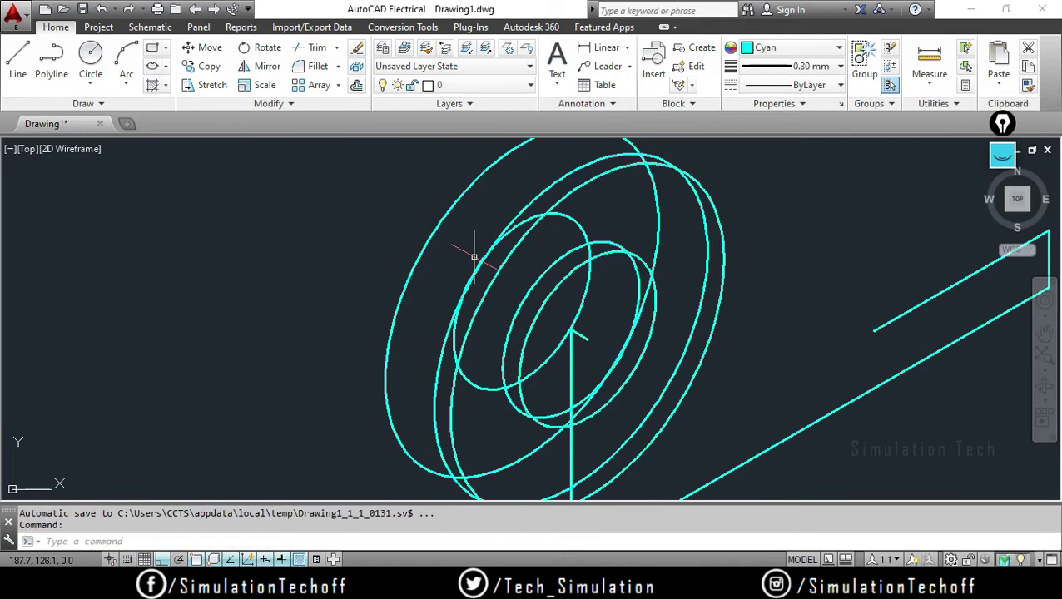
scroll(538, 272, down, 5)
scroll(659, 351, up, 2)
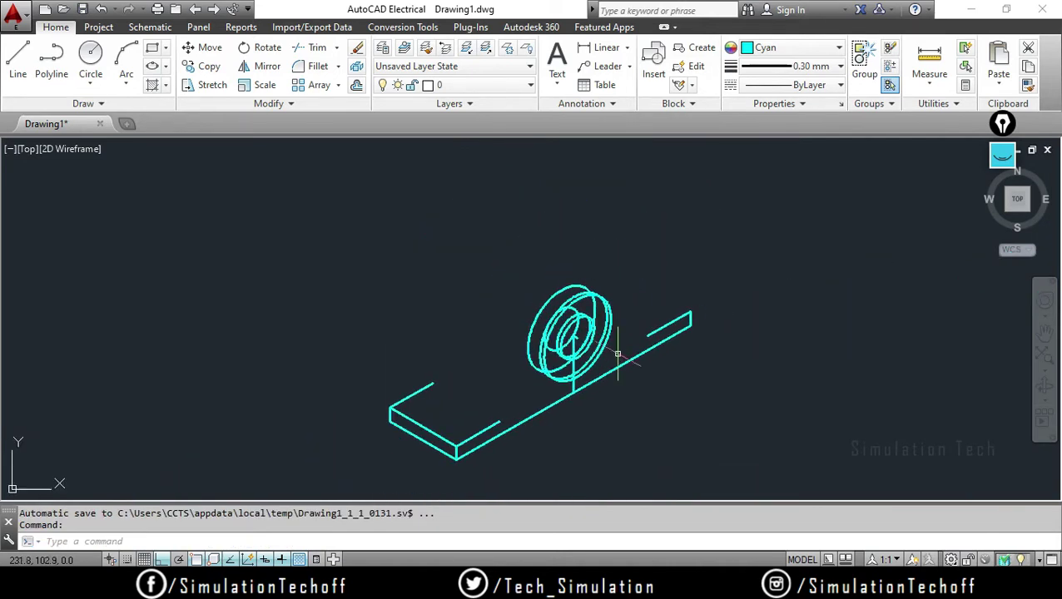
scroll(620, 350, up, 2)
Start TRIM with a crossing window over the overlapping diagonal lines near the boss
scroll(616, 336, up, 2)
scroll(616, 336, up, 2)
text(t)
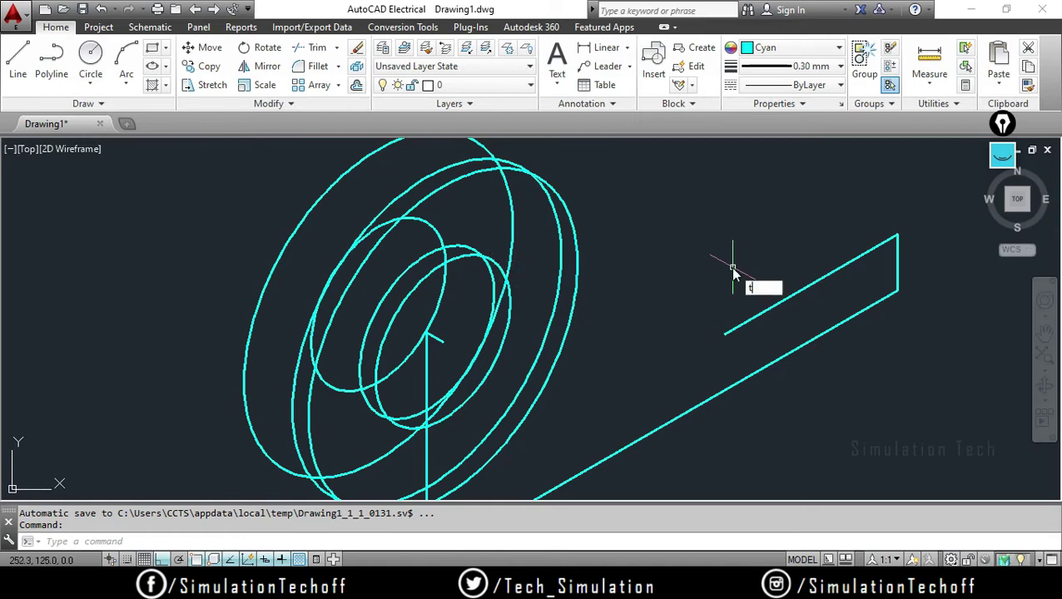
text(r)
key(Return)
key(Return)
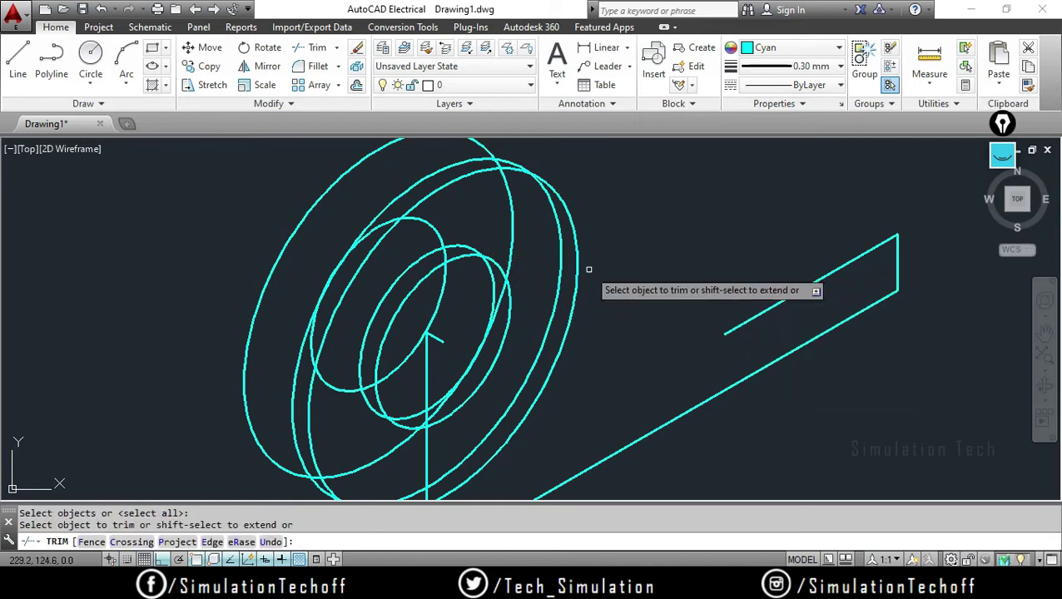
click(507, 198)
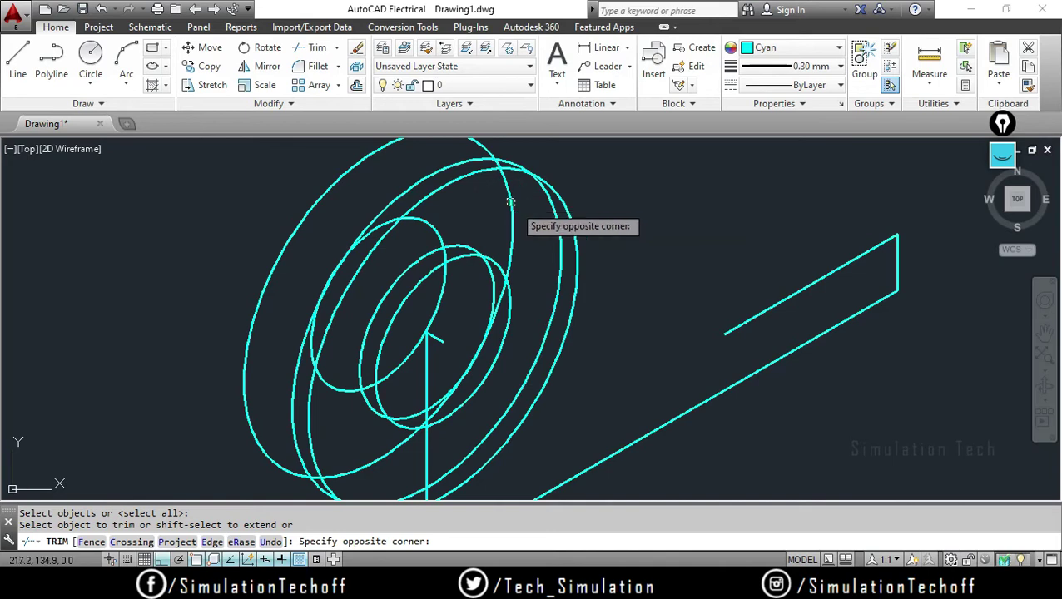
click(510, 205)
scroll(523, 317, up, 3)
scroll(509, 311, up, 2)
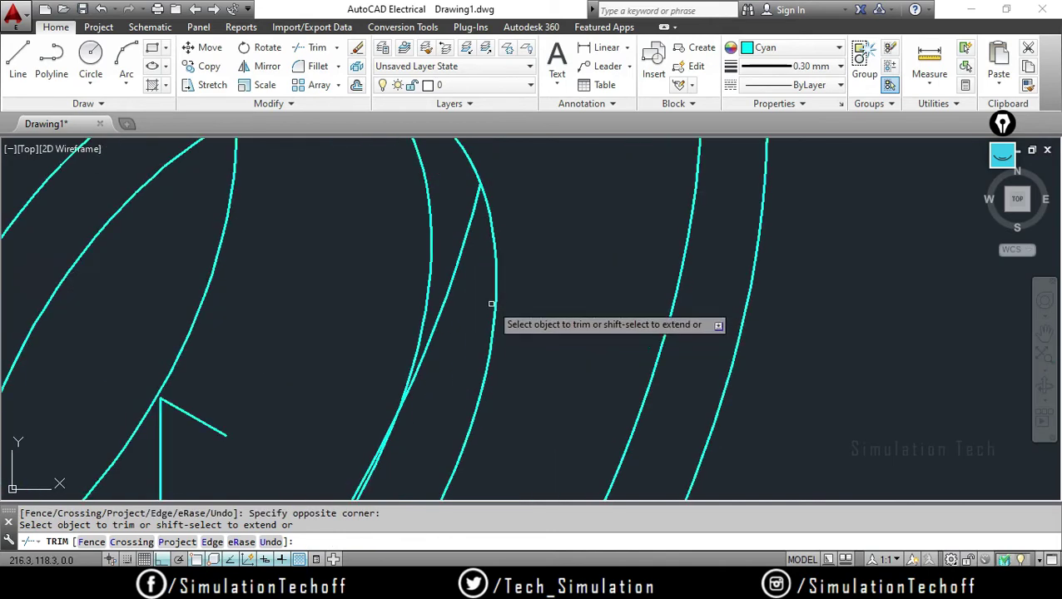
scroll(448, 282, up, 2)
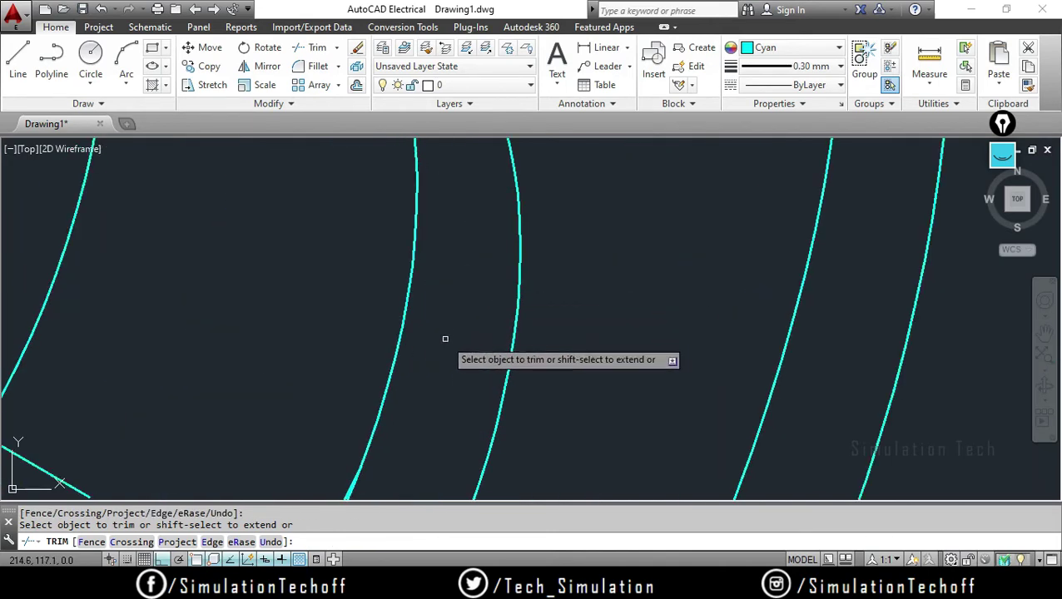
middle_drag(444, 339, 497, 254)
scroll(577, 306, up, 1)
middle_drag(577, 306, 614, 228)
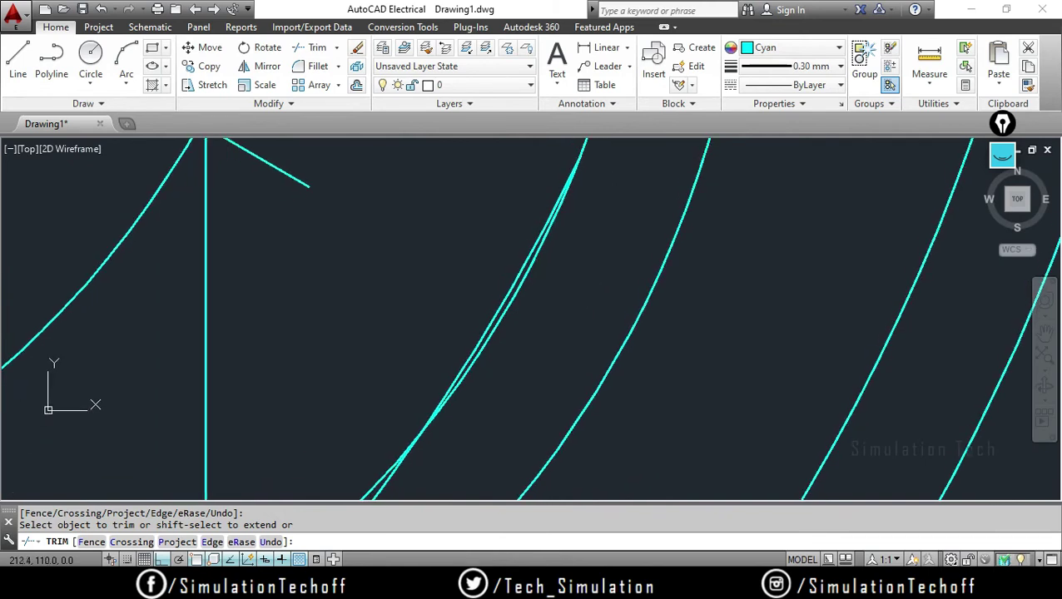
Trim away the duplicate diagonal segments around and below the boss ellipse
click(510, 289)
scroll(532, 324, up, 2)
scroll(566, 279, down, 5)
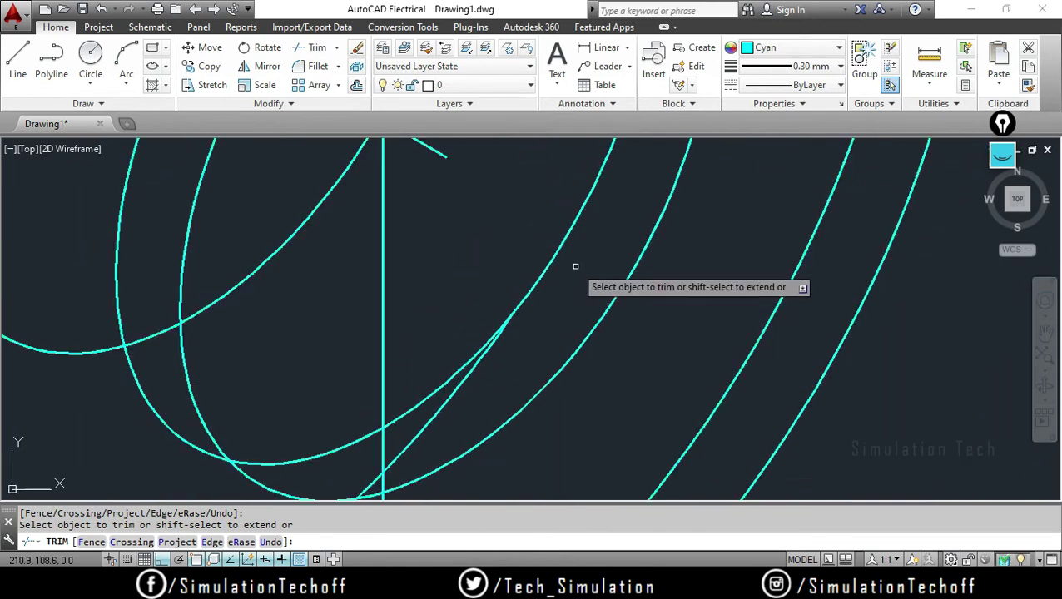
click(443, 410)
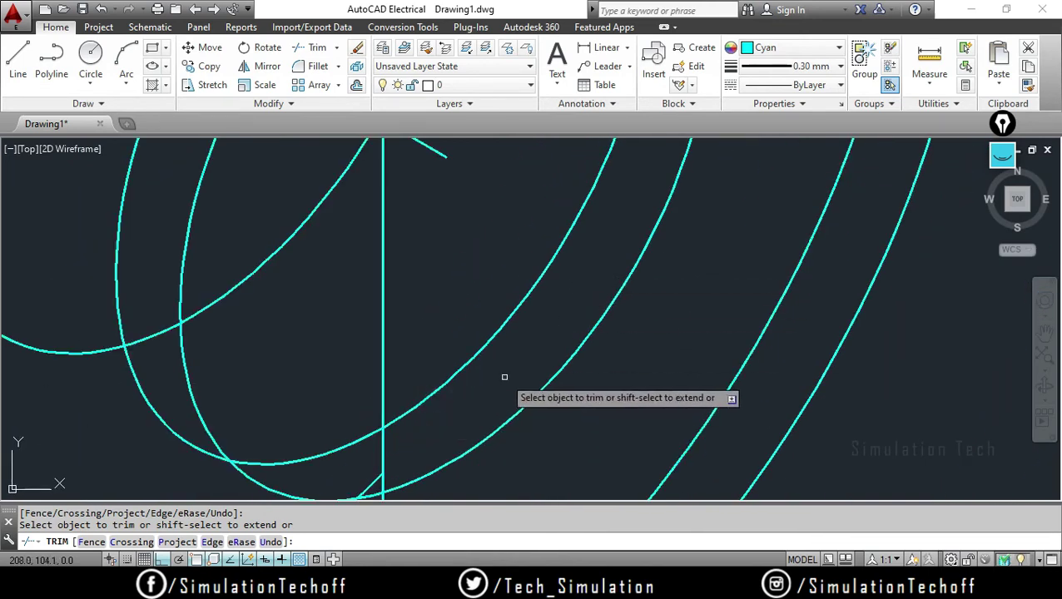
scroll(502, 374, down, 1)
scroll(512, 365, down, 1)
click(441, 445)
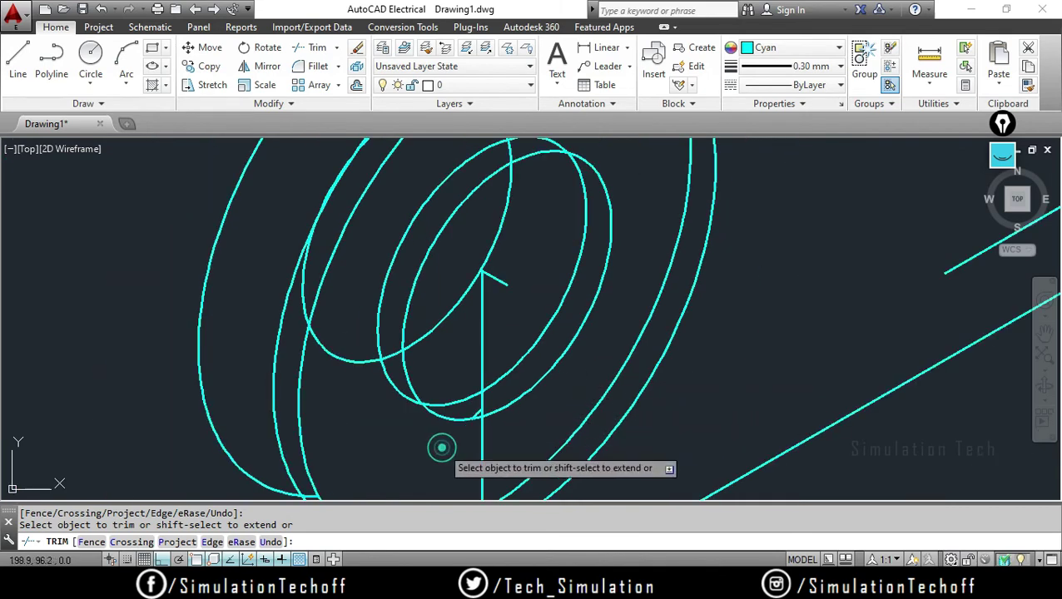
scroll(479, 426, up, 3)
click(463, 391)
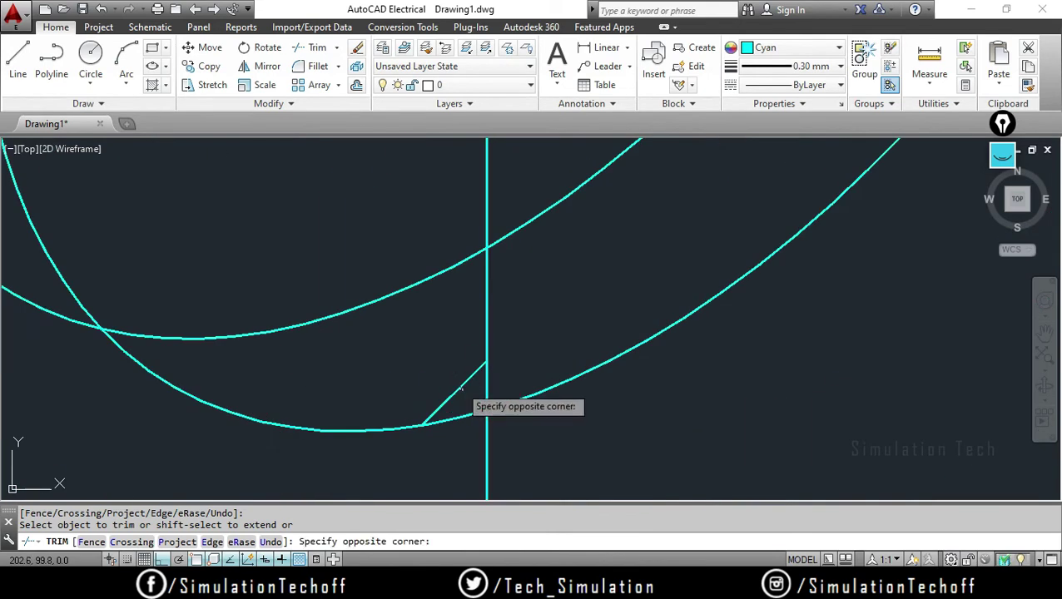
click(460, 387)
key(Escape)
Erase the leftover short diagonal, the vertical construction line and its diagonal tip
click(462, 386)
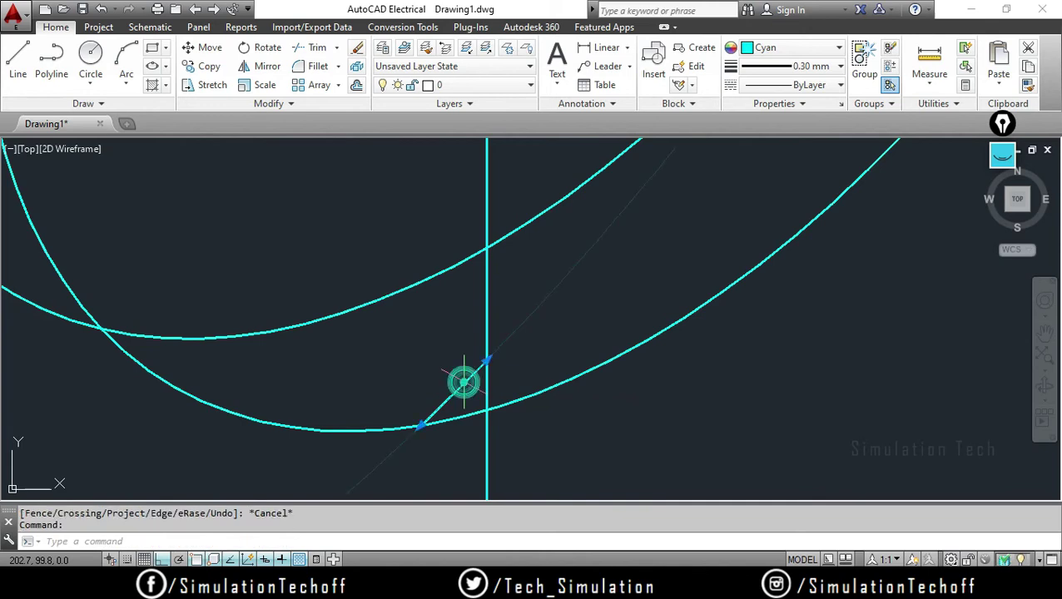
key(Delete)
scroll(517, 366, down, 2)
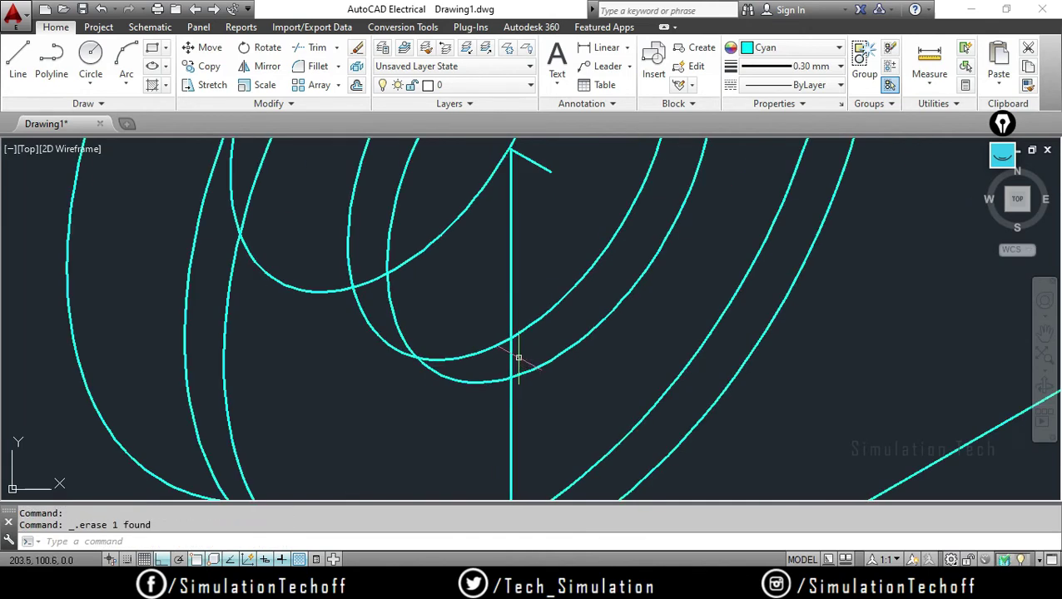
click(511, 350)
click(534, 164)
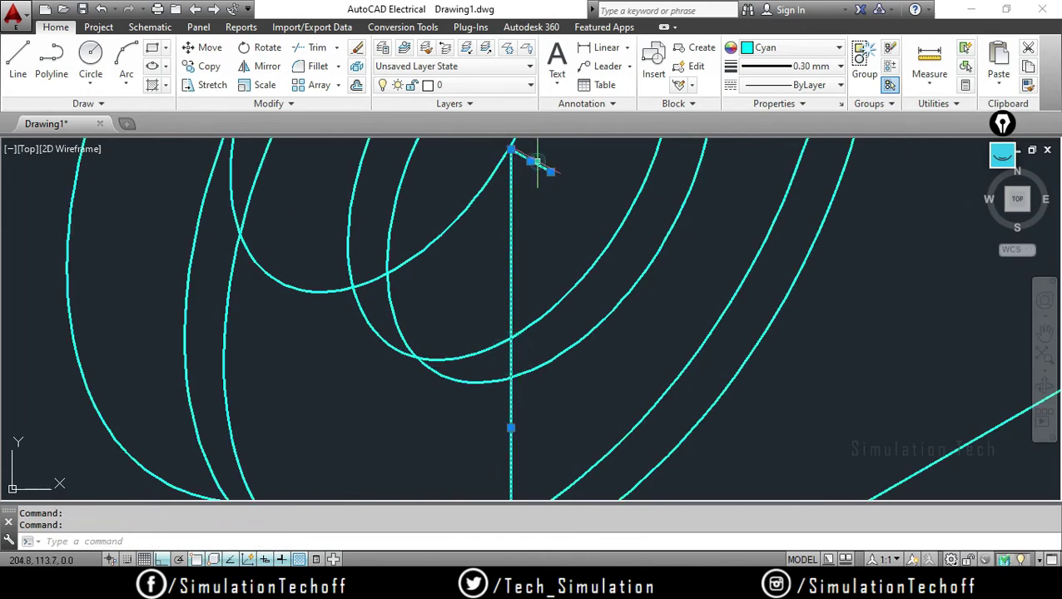
key(Delete)
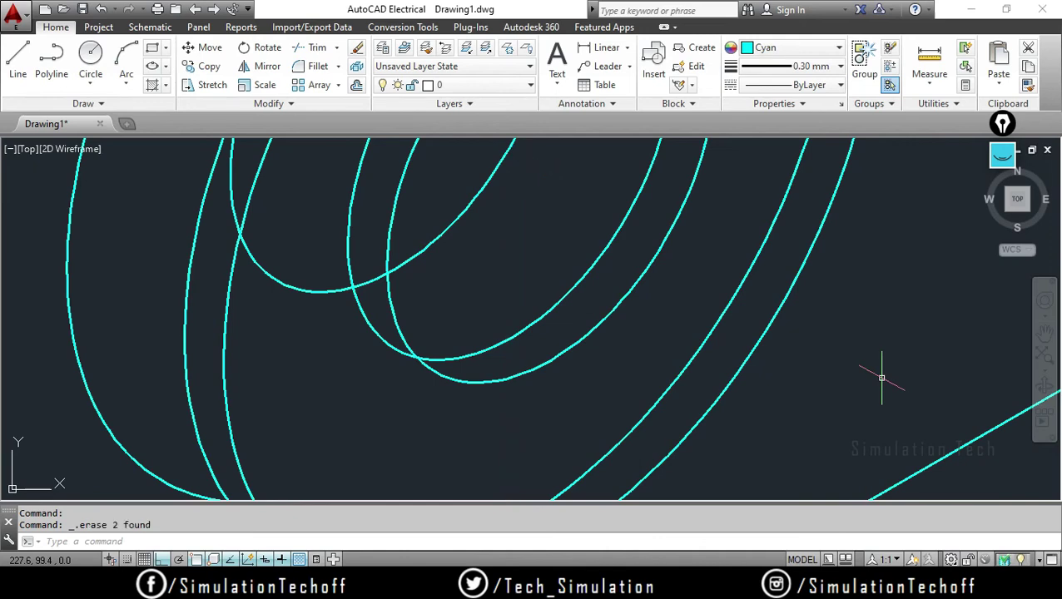
scroll(675, 403, down, 1)
scroll(564, 384, down, 1)
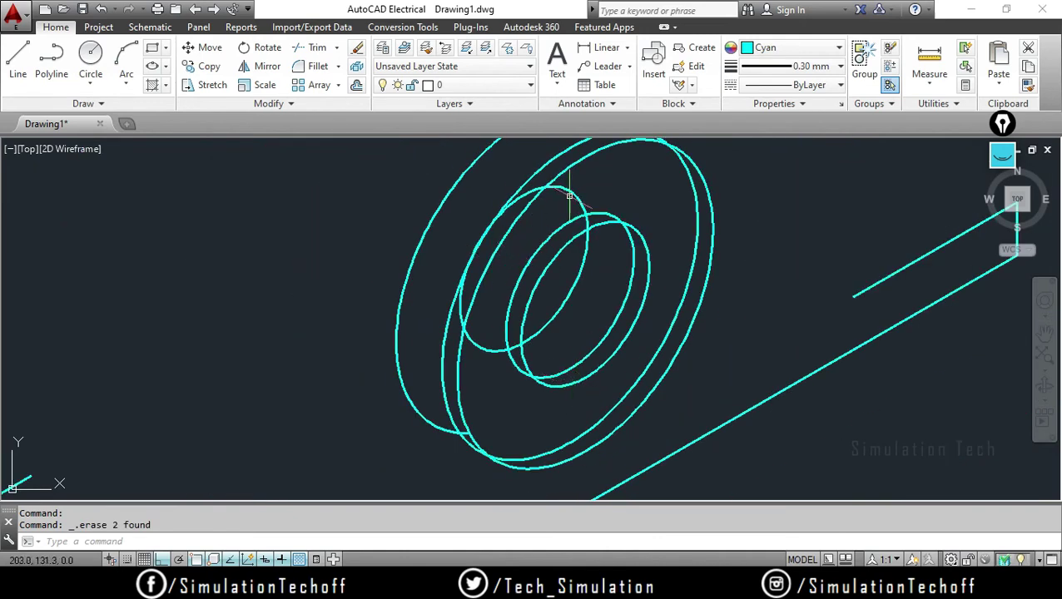
scroll(556, 202, up, 3)
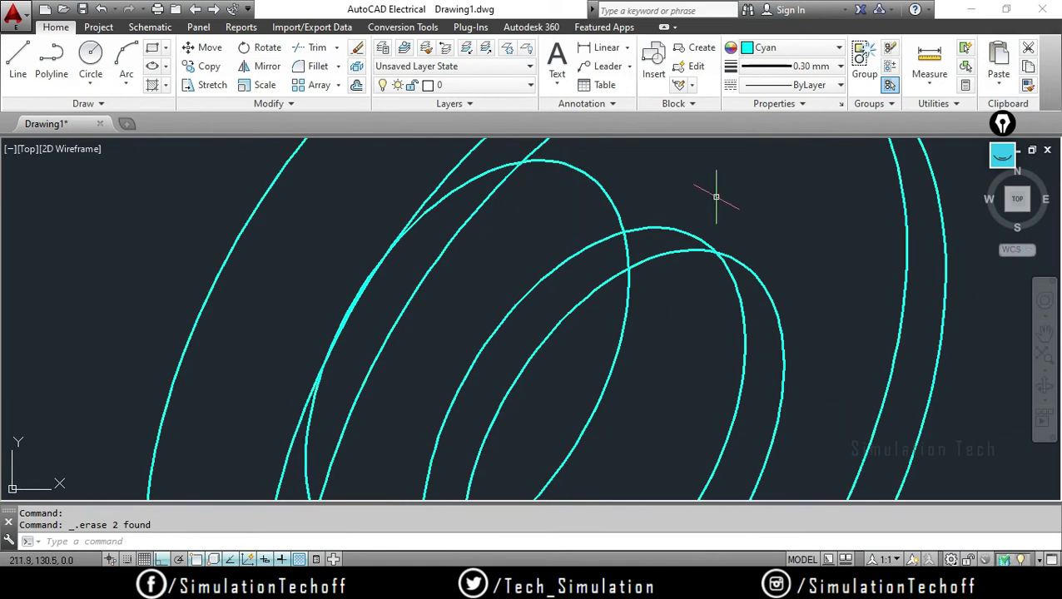
text(tr)
Trim the hidden top arc, the stray left segment and the lower-left inner ring arc
key(Return)
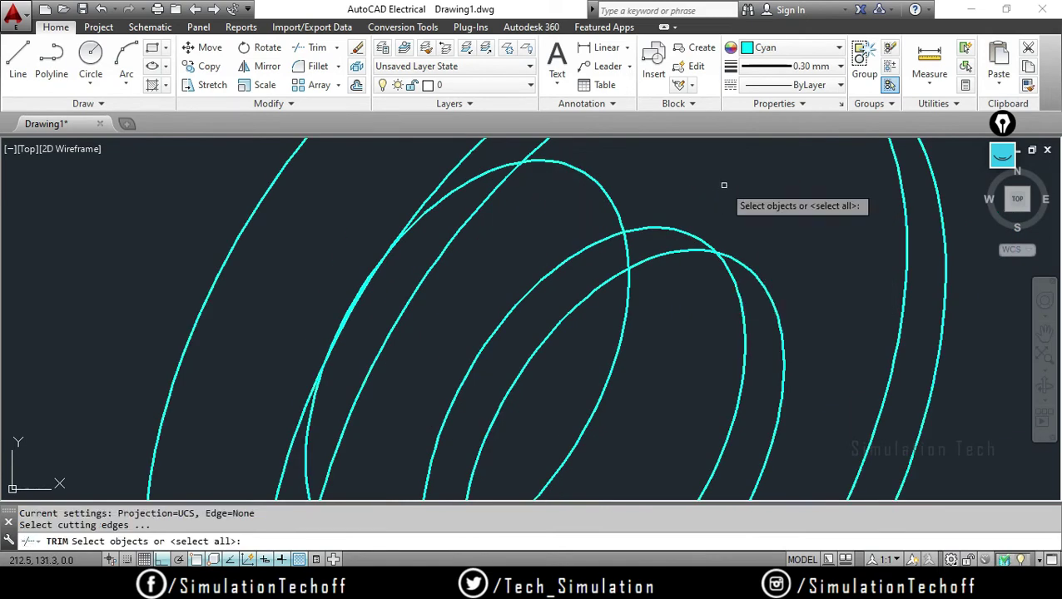
key(Return)
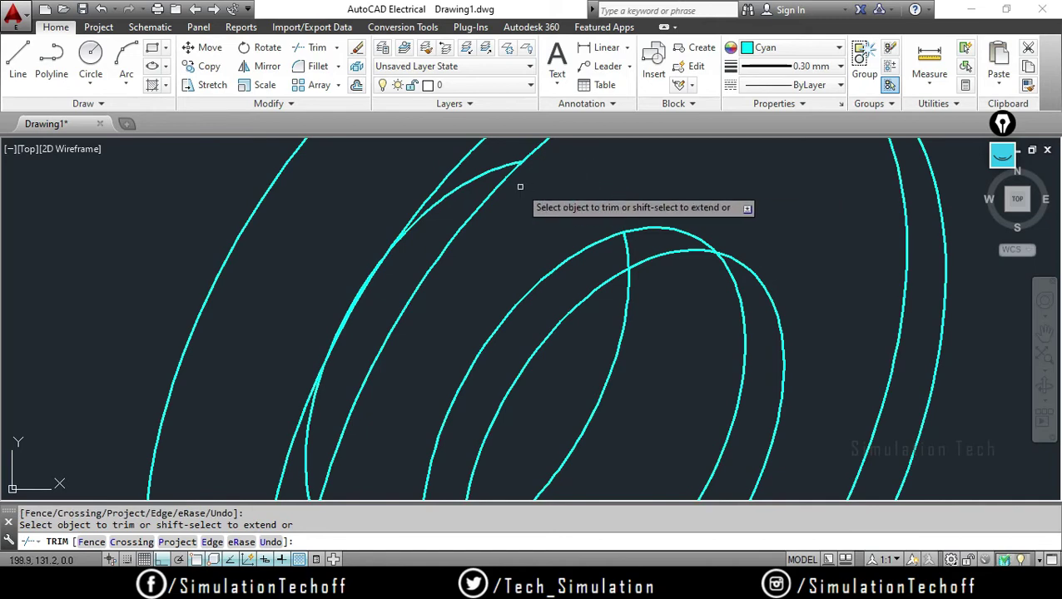
click(499, 173)
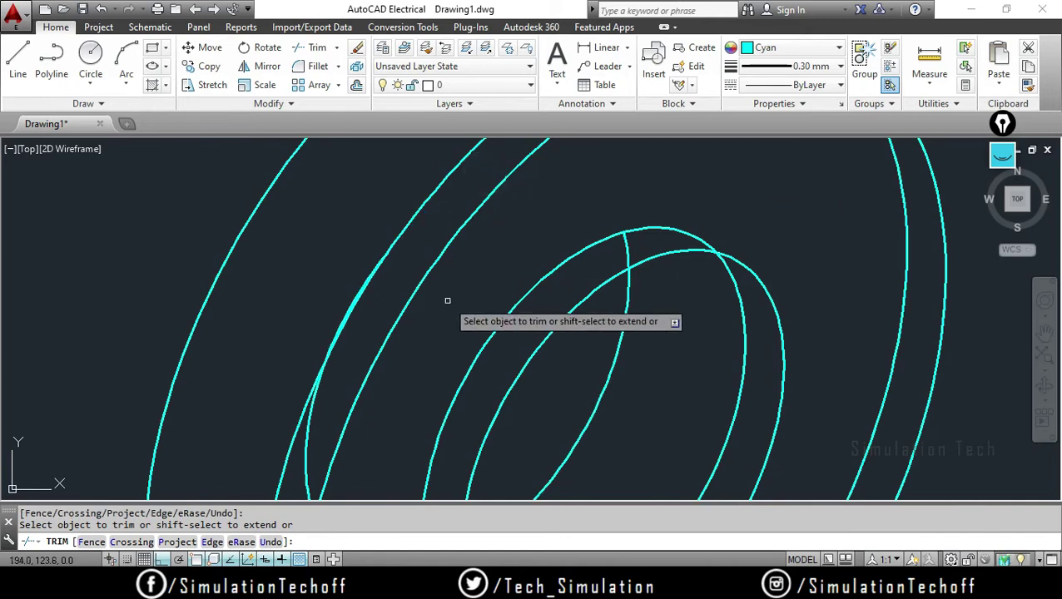
click(305, 427)
scroll(391, 403, down, 2)
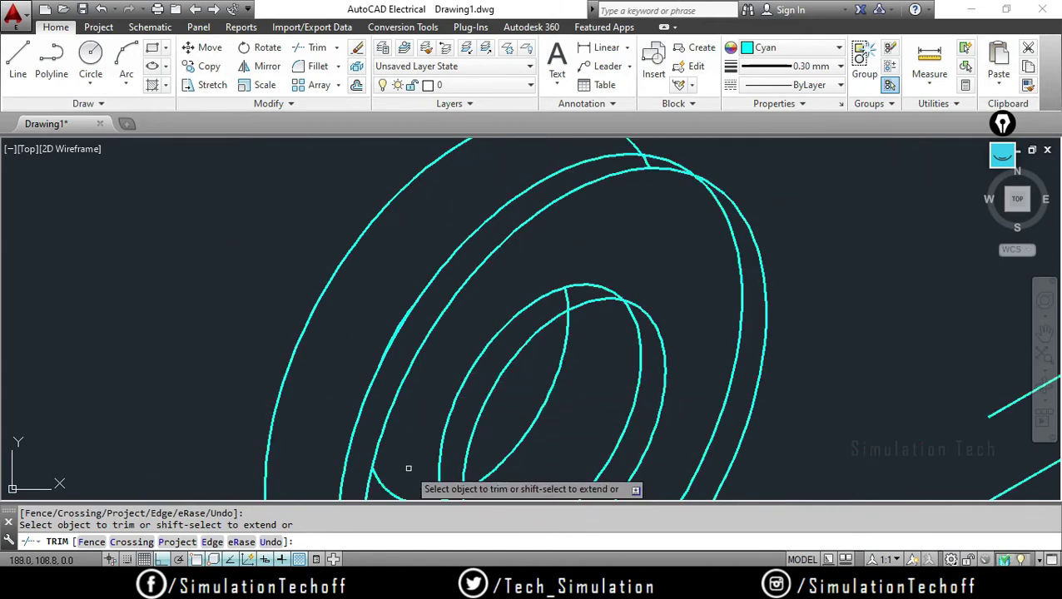
scroll(407, 466, down, 1)
scroll(408, 464, down, 1)
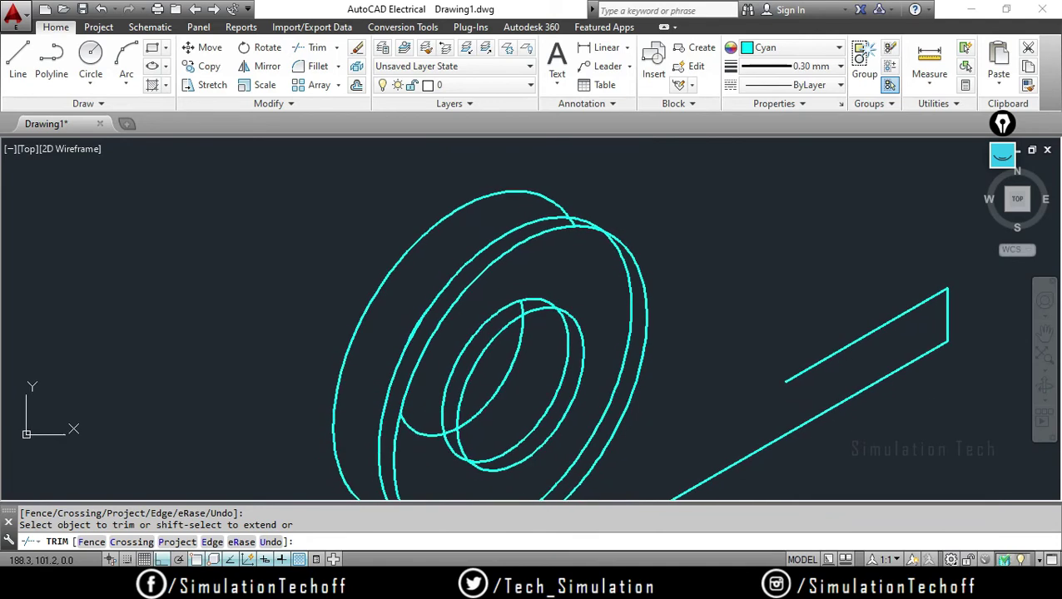
click(434, 437)
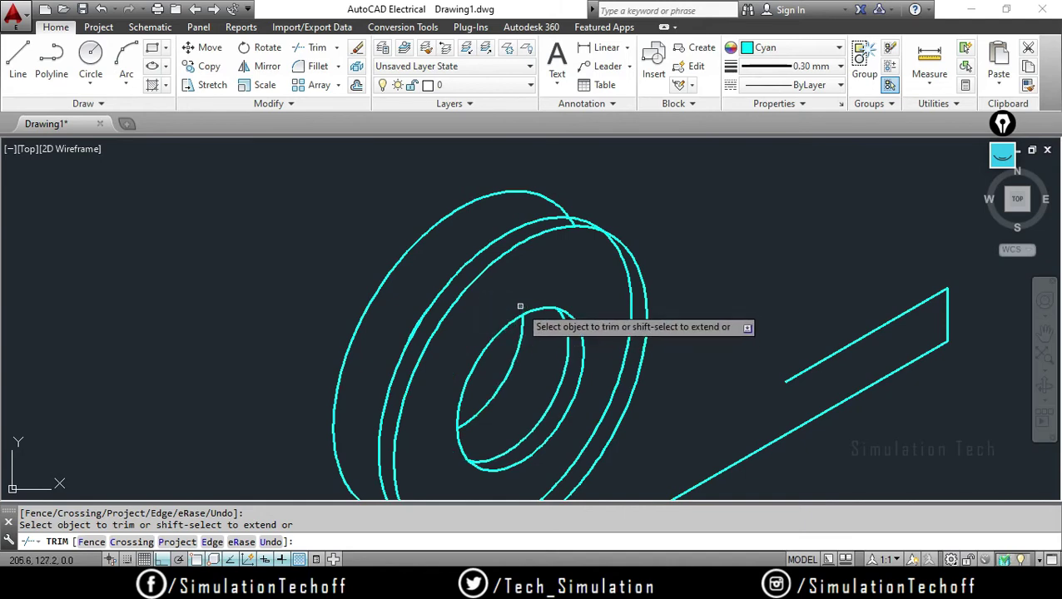
key(Escape)
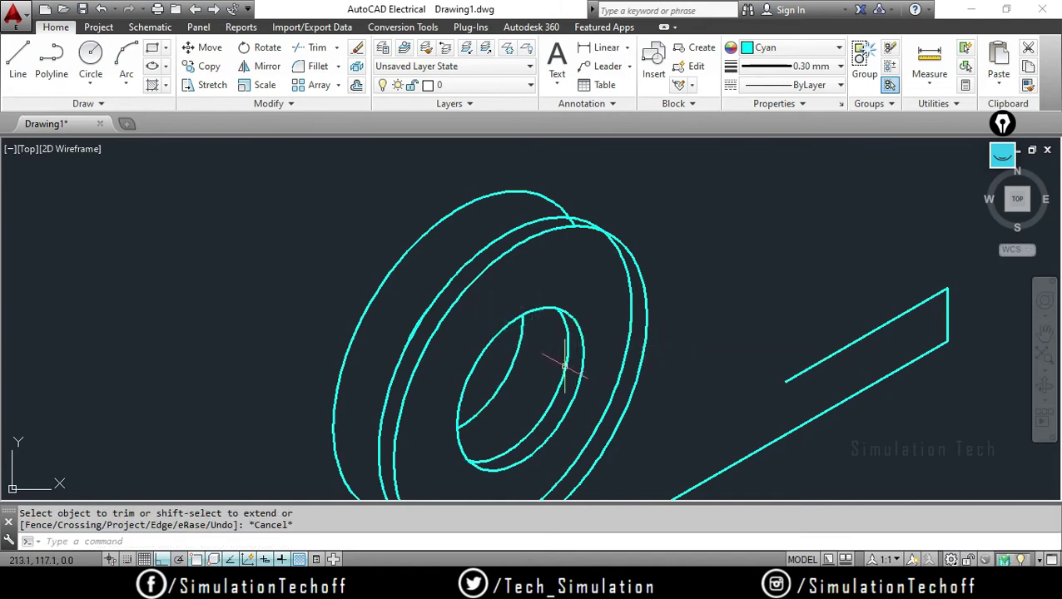
Delete the remaining hidden inner arc of the boss
click(564, 366)
key(Delete)
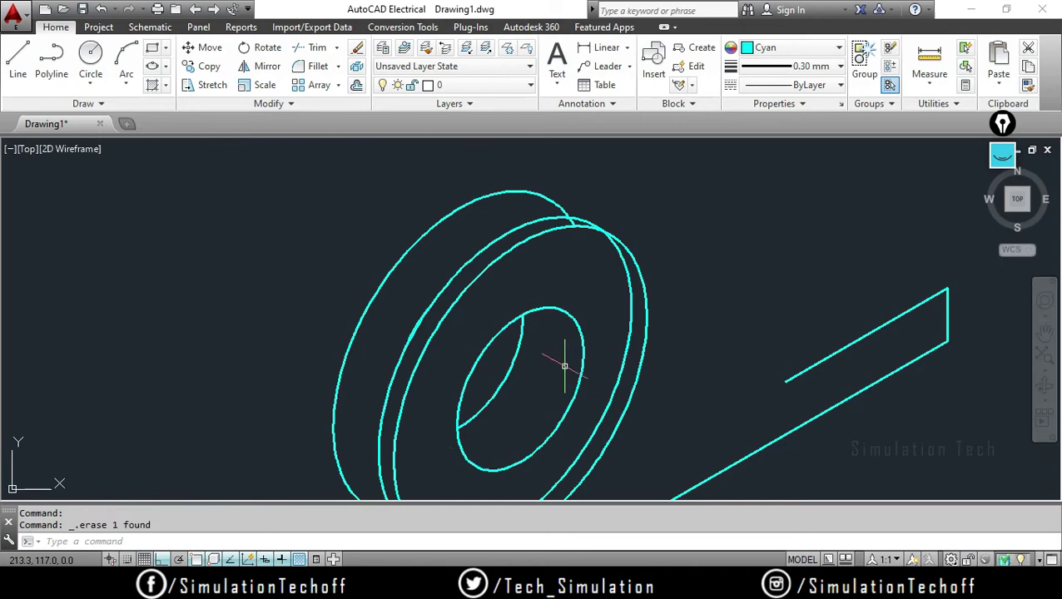
middle_drag(610, 376, 604, 280)
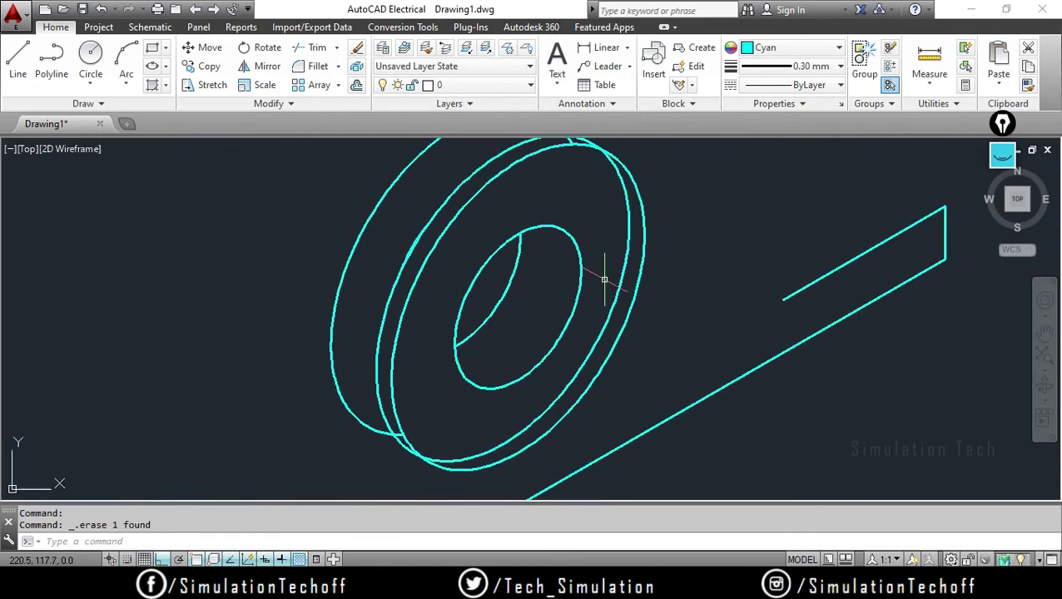
scroll(625, 350, down, 4)
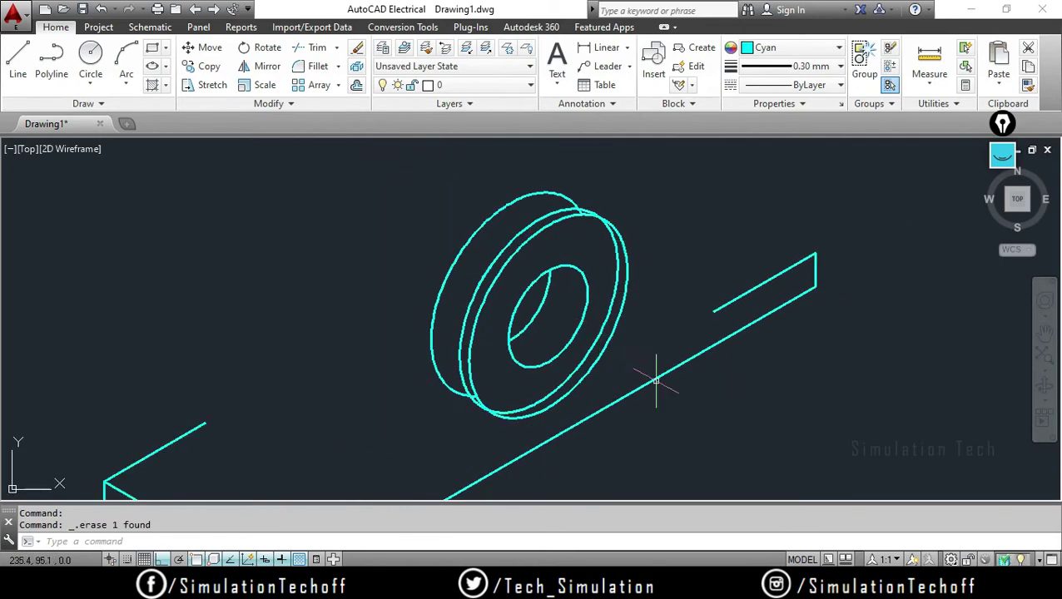
scroll(657, 372, up, 1)
Start a new line beside the boss with the L command
scroll(639, 324, up, 1)
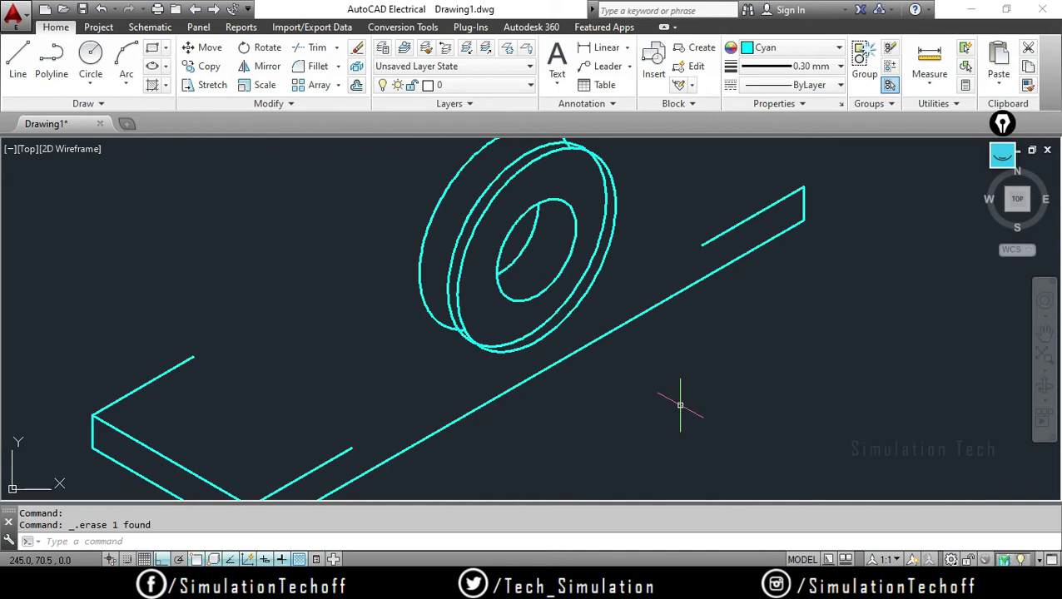
text(l)
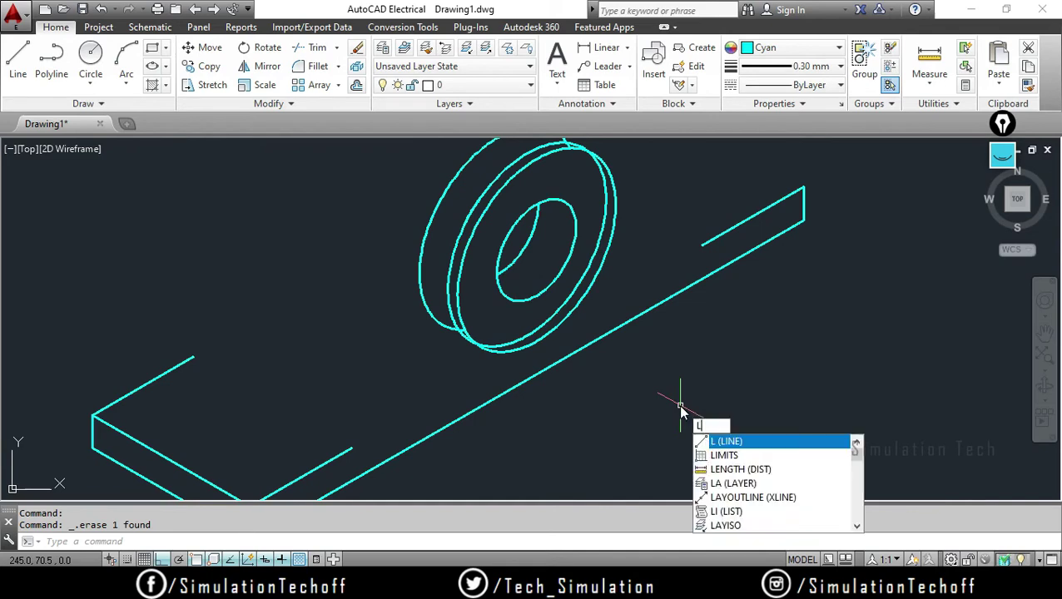
key(Return)
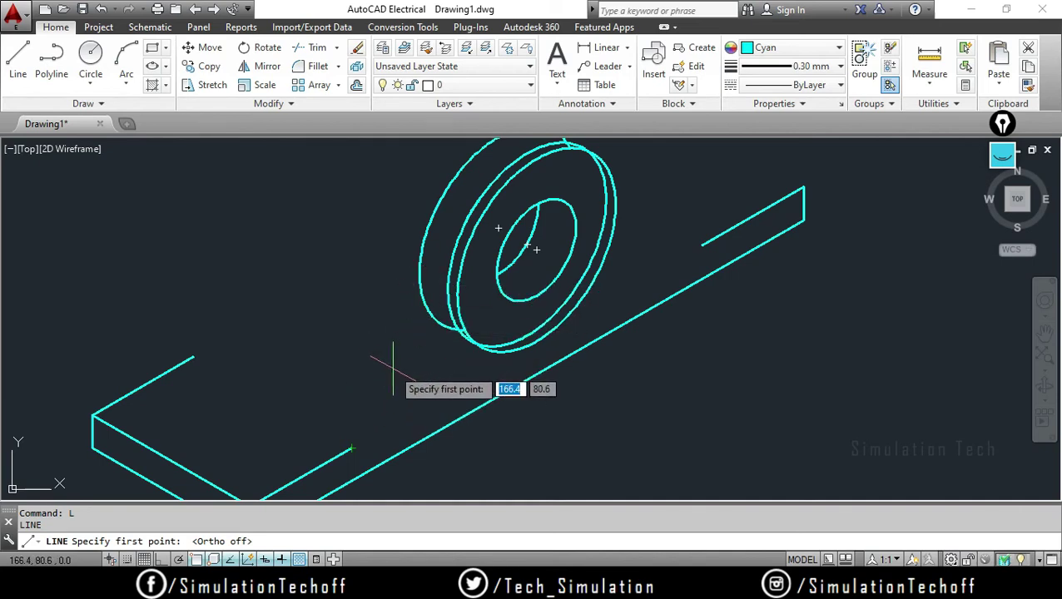
Clear all object snaps, then enable only Endpoint and Tangent in the Object Snap settings
right_click(194, 560)
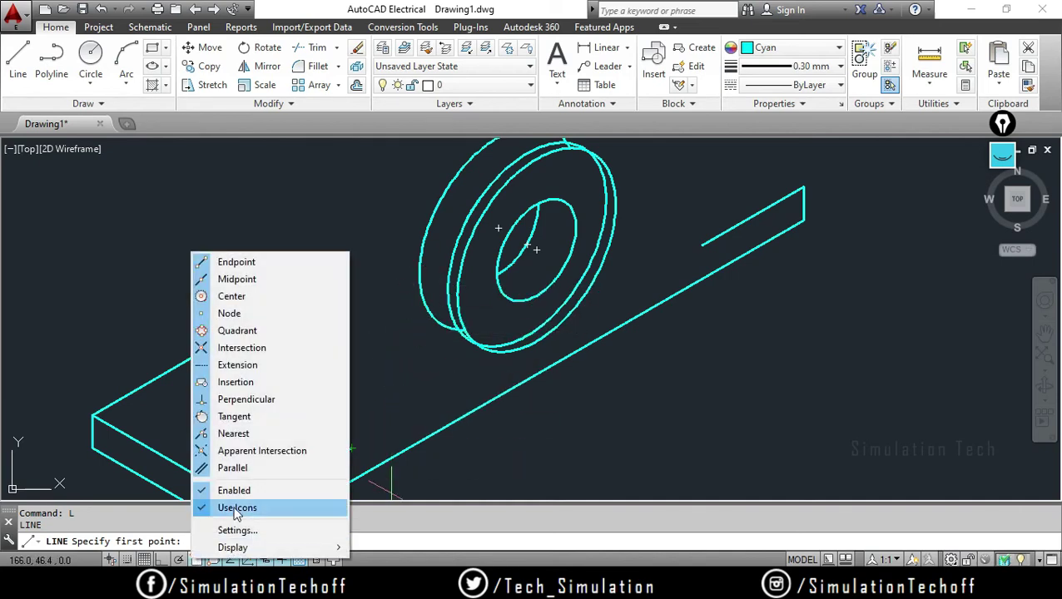
click(237, 530)
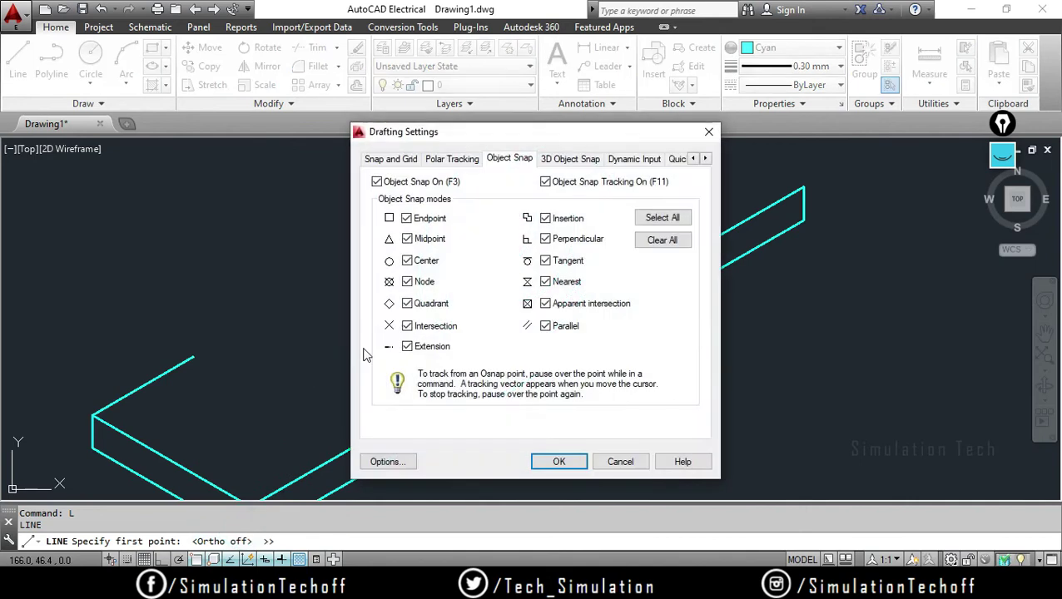
click(671, 244)
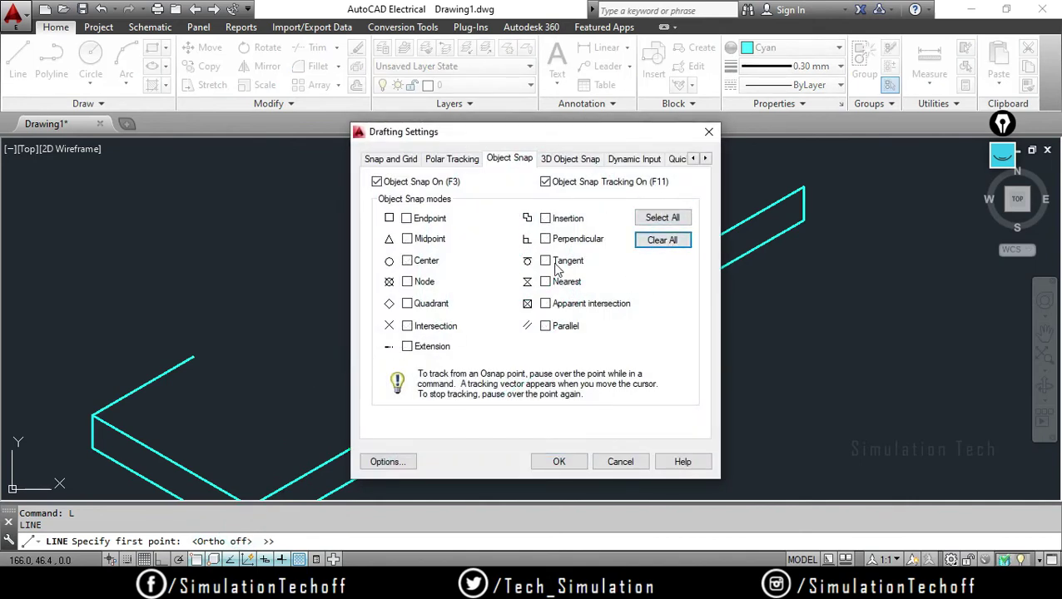
click(553, 262)
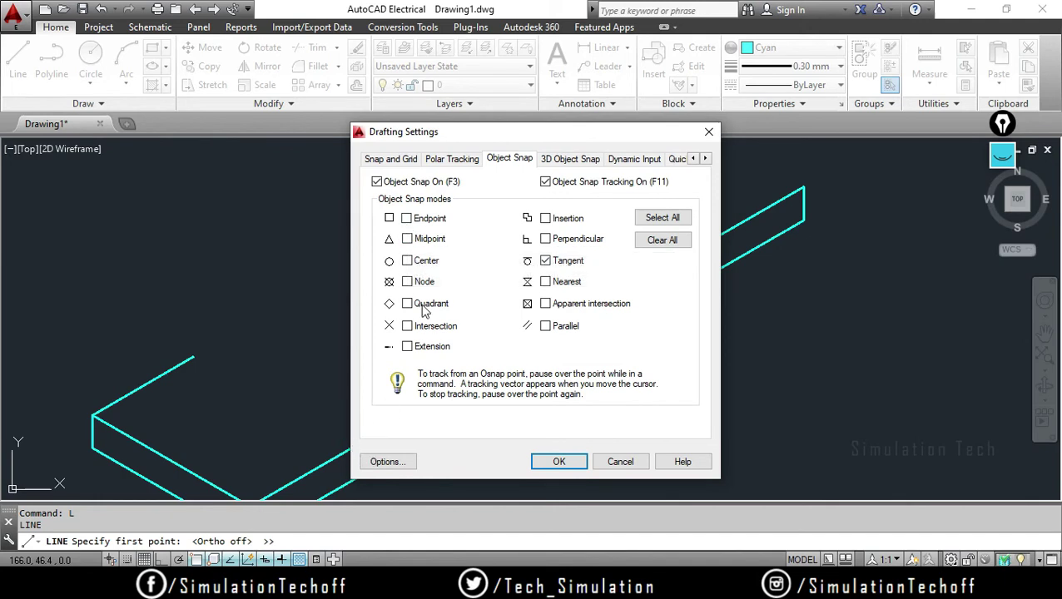
click(406, 218)
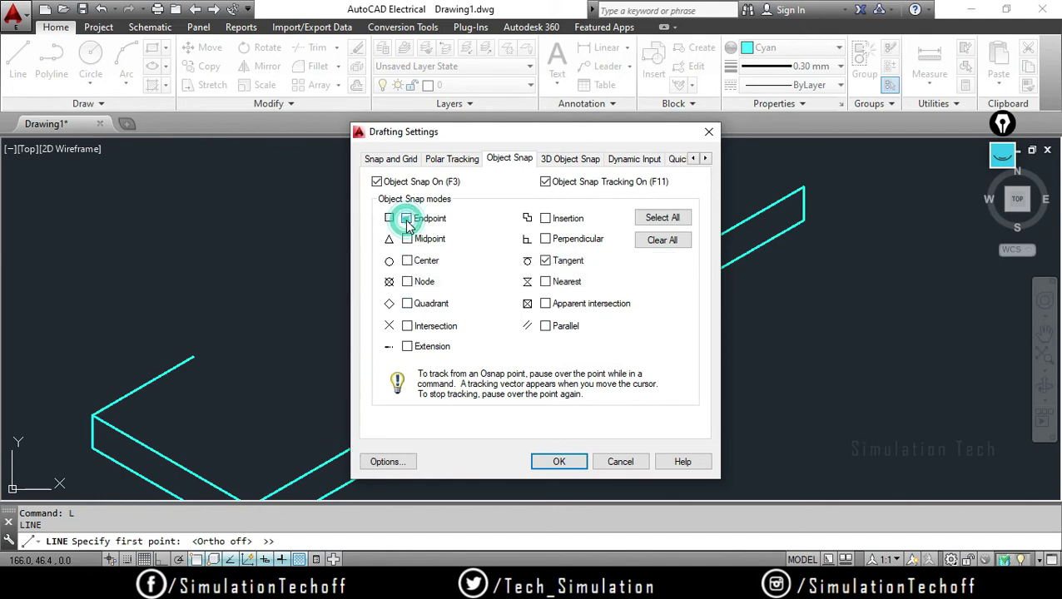
click(557, 462)
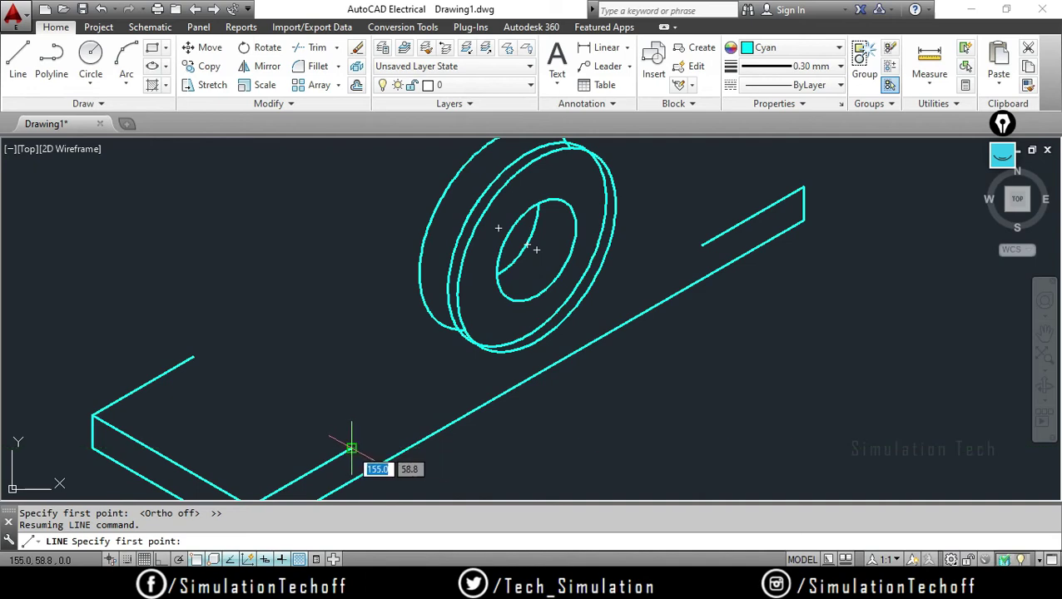
Draw a line from the left plate edge's endpoint tangent to the boss's outer ring
click(351, 449)
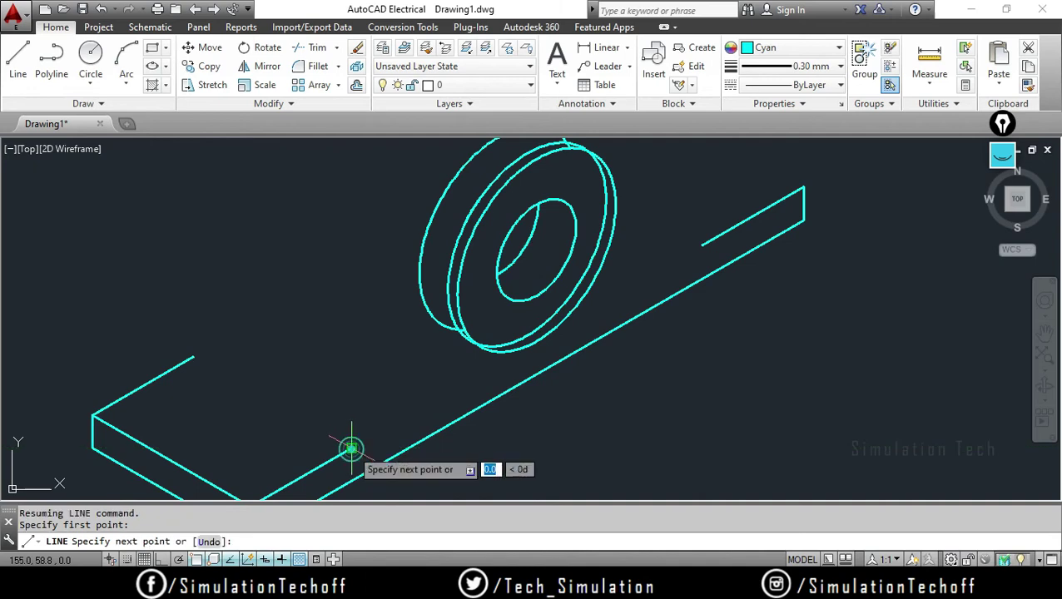
click(455, 241)
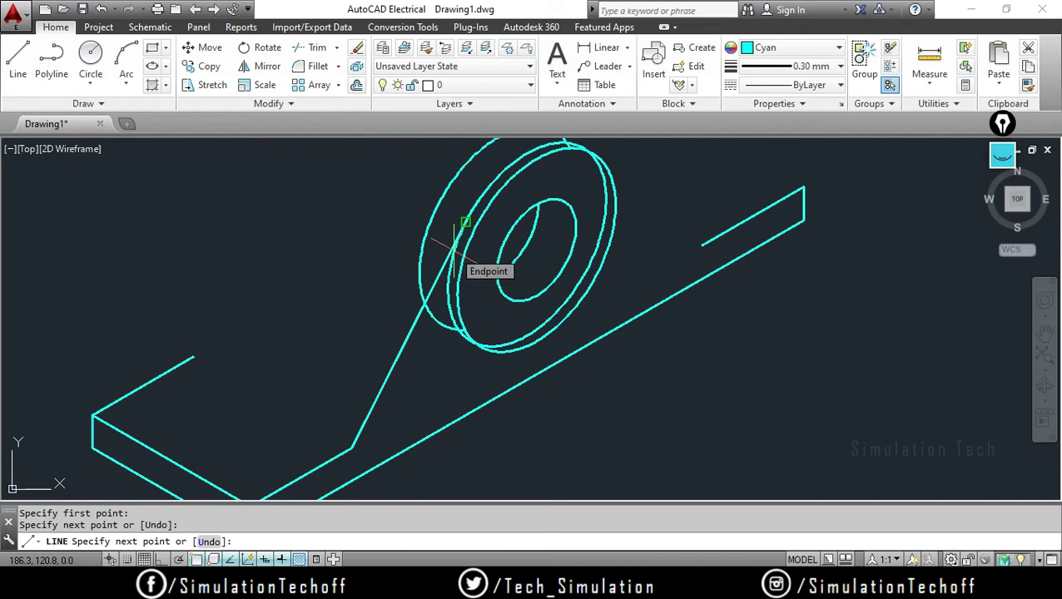
key(Escape)
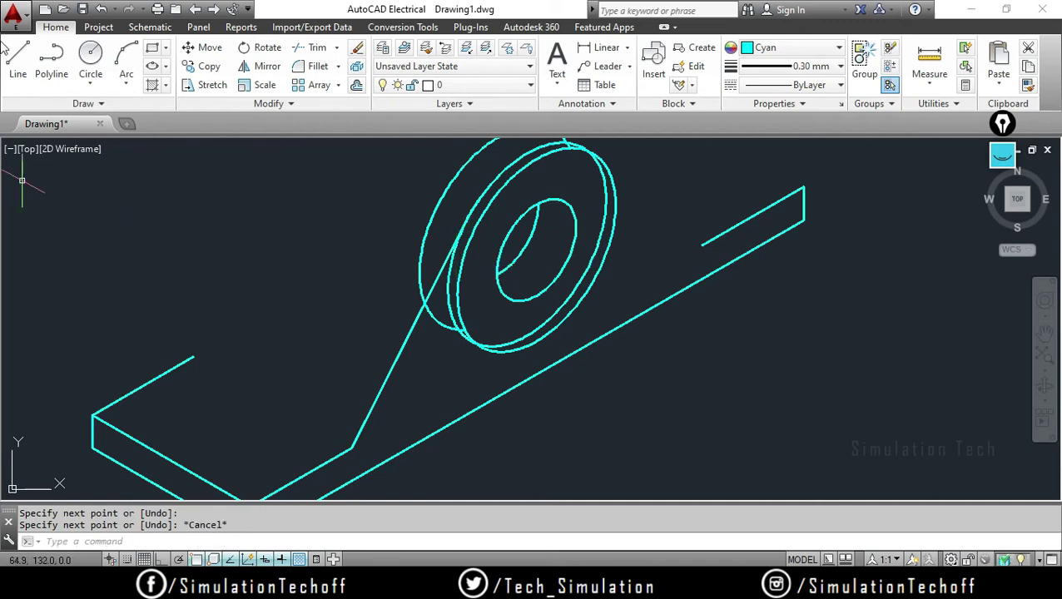
Draw a second support line from the right plate edge tangent to the boss's outer ring
click(18, 60)
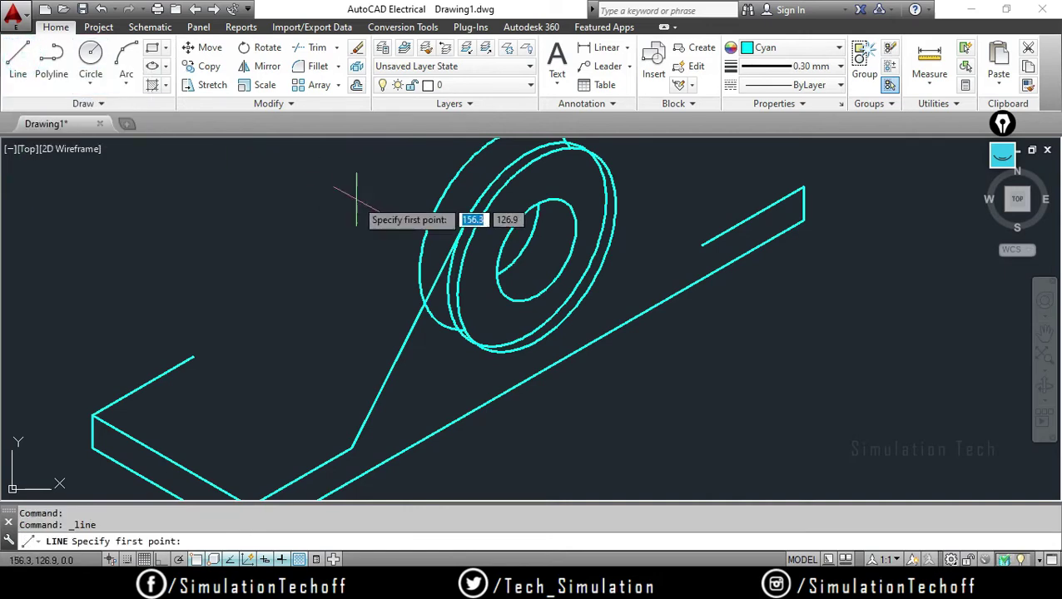
click(699, 241)
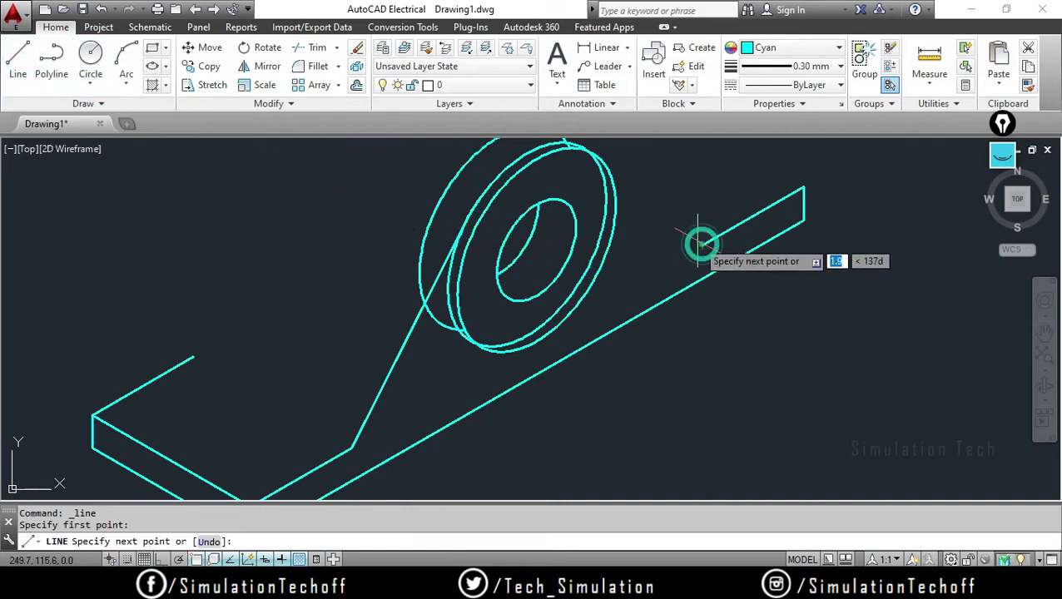
middle_drag(699, 240, 640, 324)
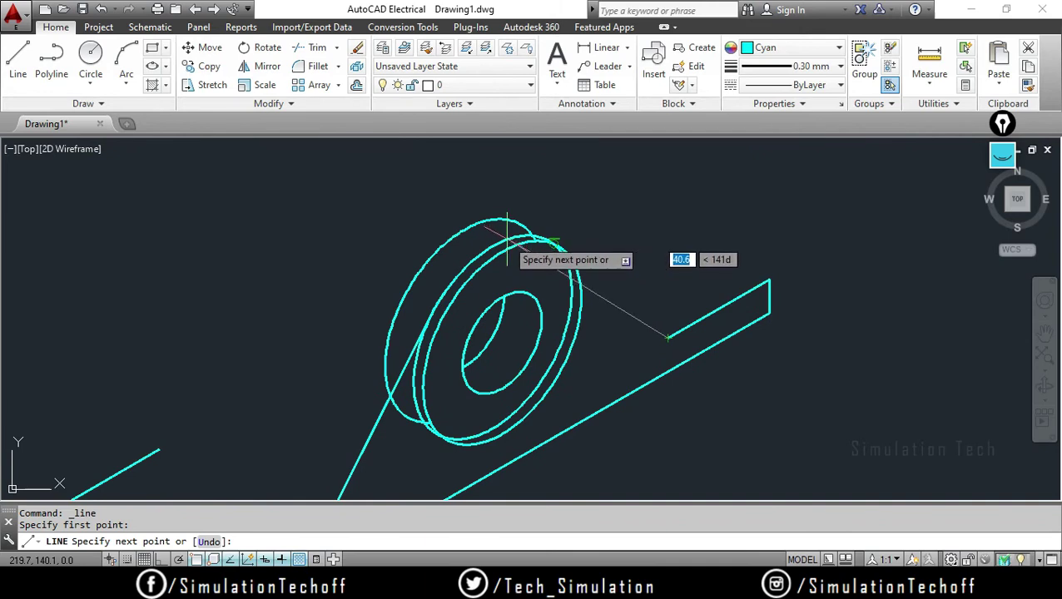
click(510, 240)
key(Escape)
scroll(599, 256, up, 4)
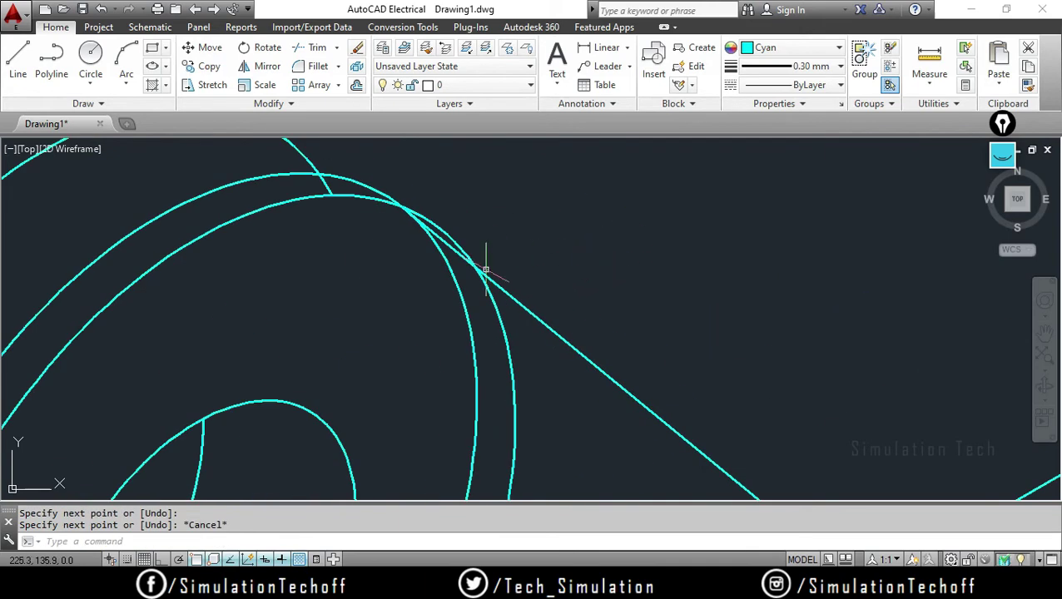
mouse_move(486, 269)
middle_down()
mouse_move(533, 320)
mouse_move(645, 355)
middle_up()
scroll(534, 312, up, 2)
scroll(643, 352, down, 3)
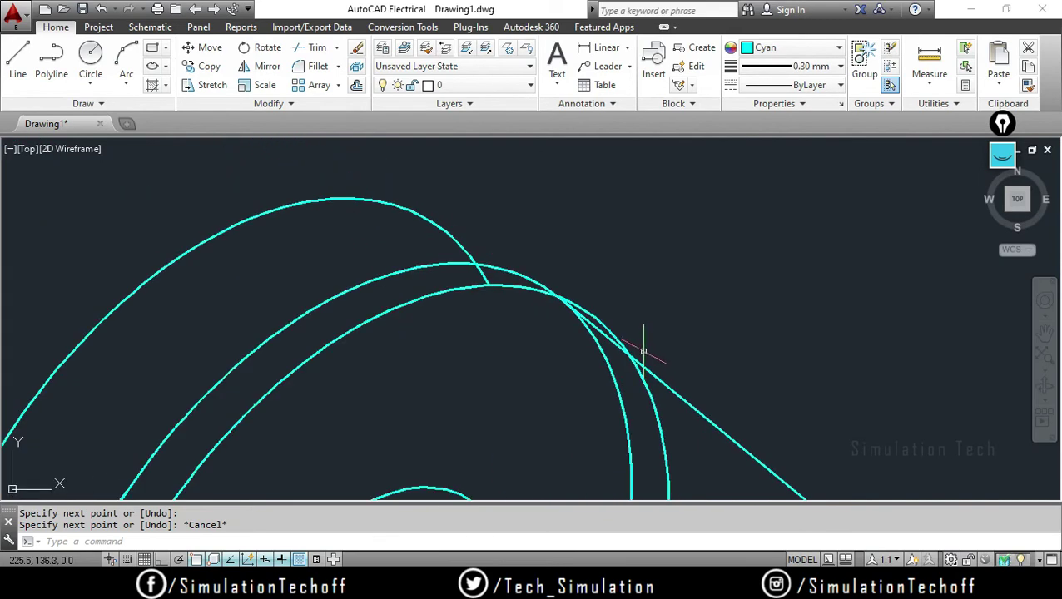
scroll(672, 339, up, 2)
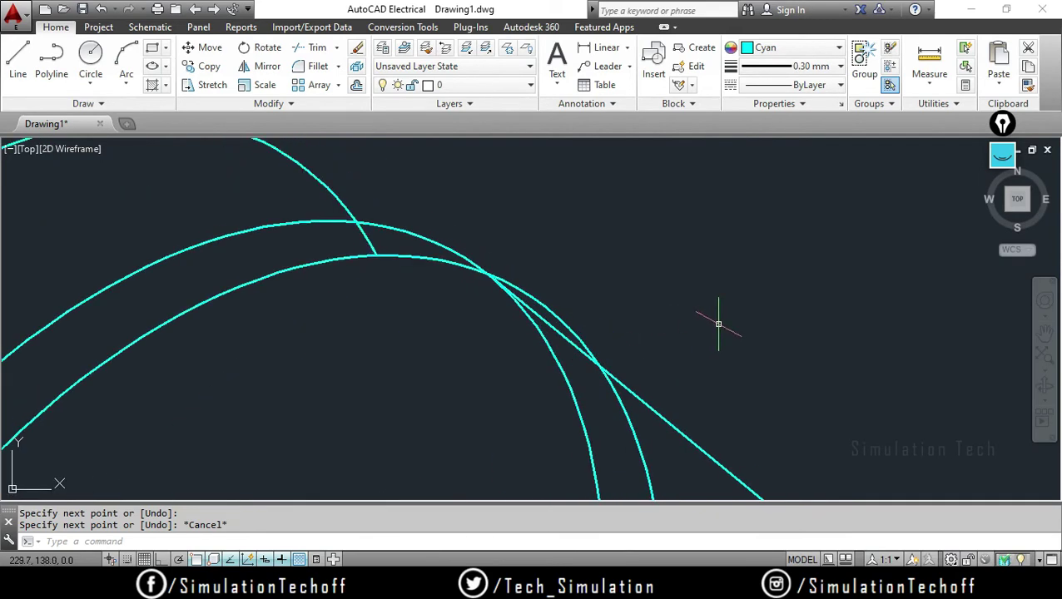
text(tr)
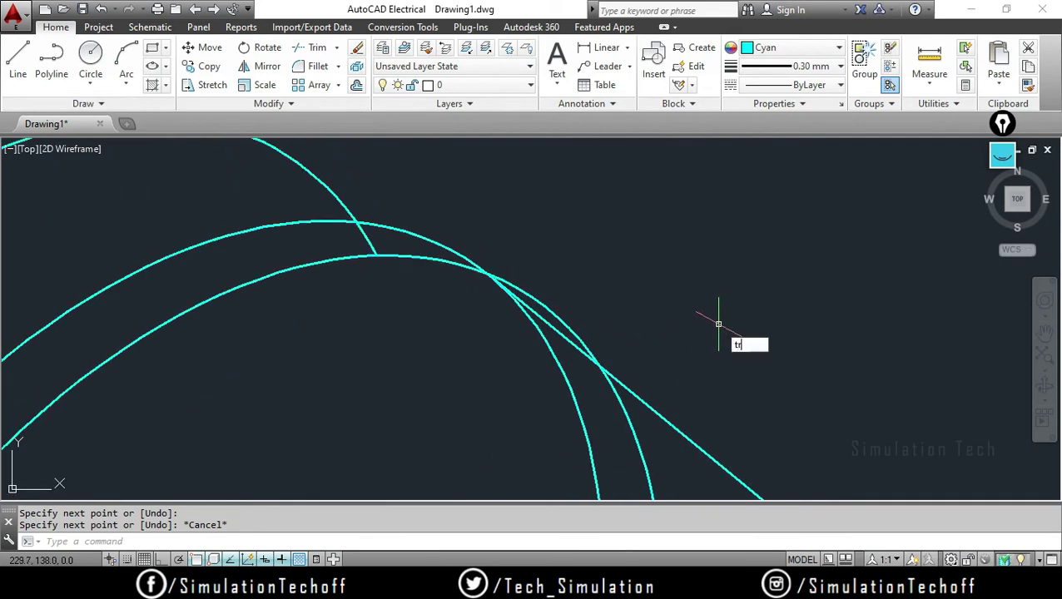
key(Return)
key(Return)
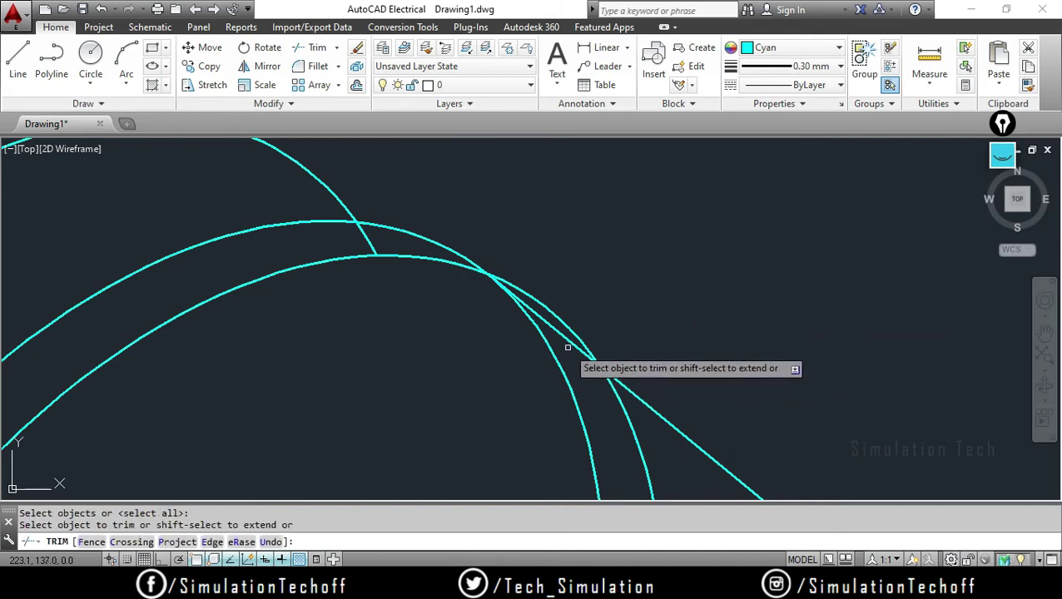
scroll(526, 287, up, 2)
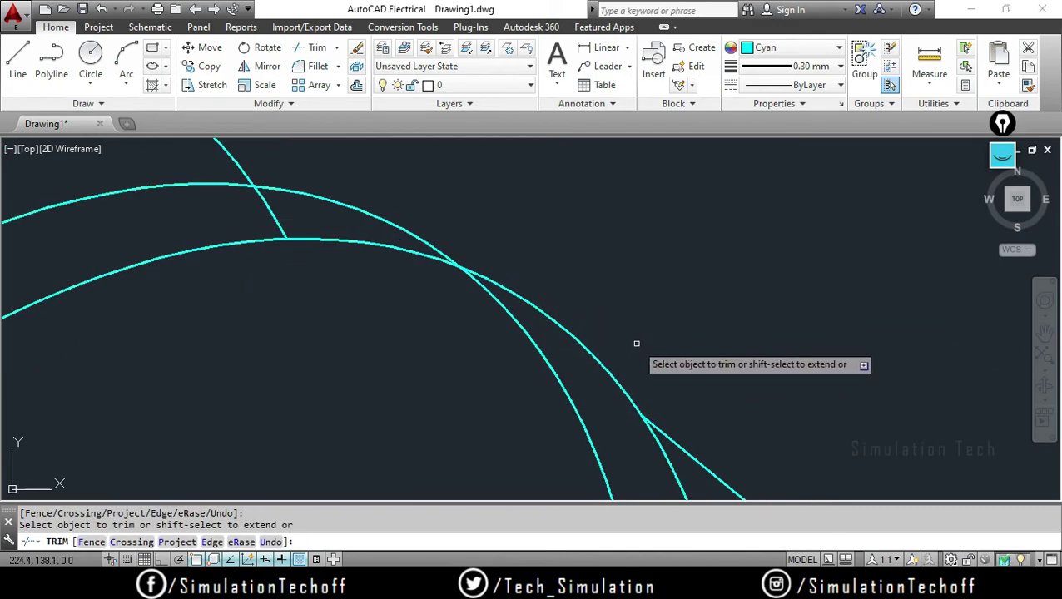
scroll(641, 345, down, 1)
scroll(724, 374, down, 2)
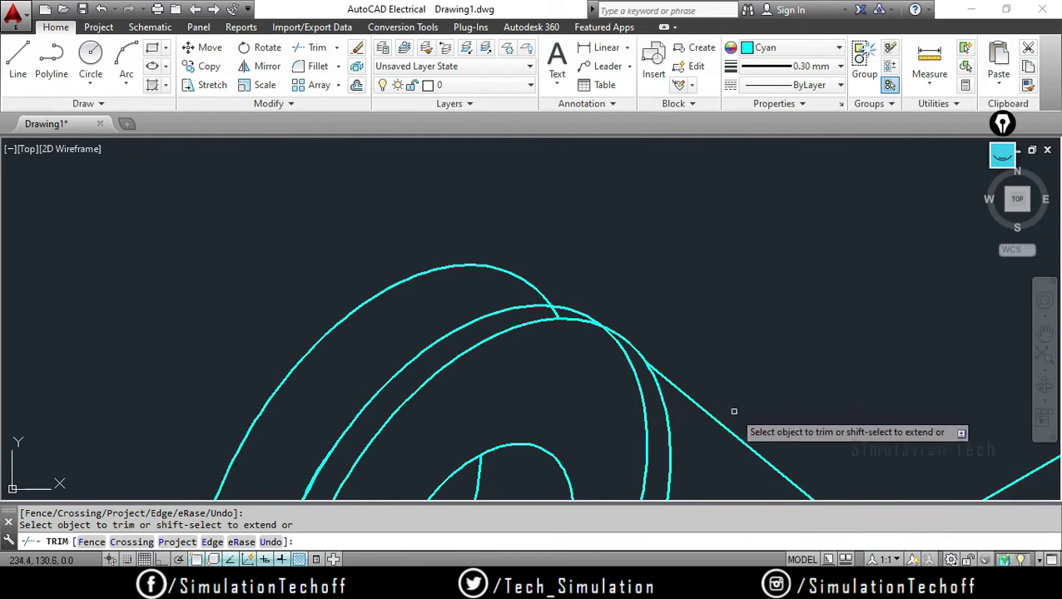
scroll(734, 411, down, 1)
scroll(723, 441, down, 1)
scroll(724, 416, up, 1)
scroll(721, 362, up, 1)
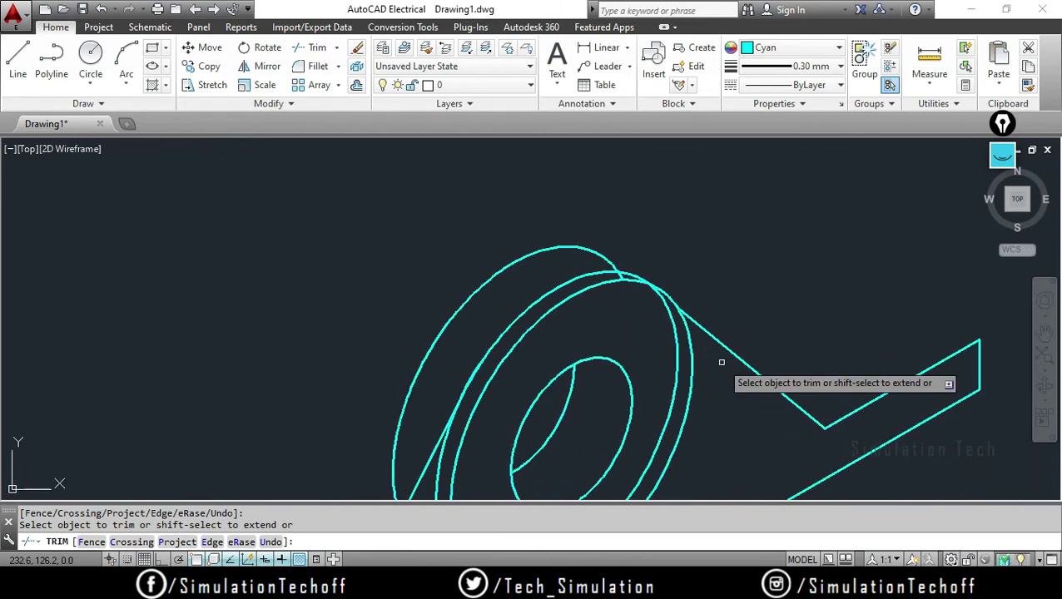
scroll(670, 337, up, 3)
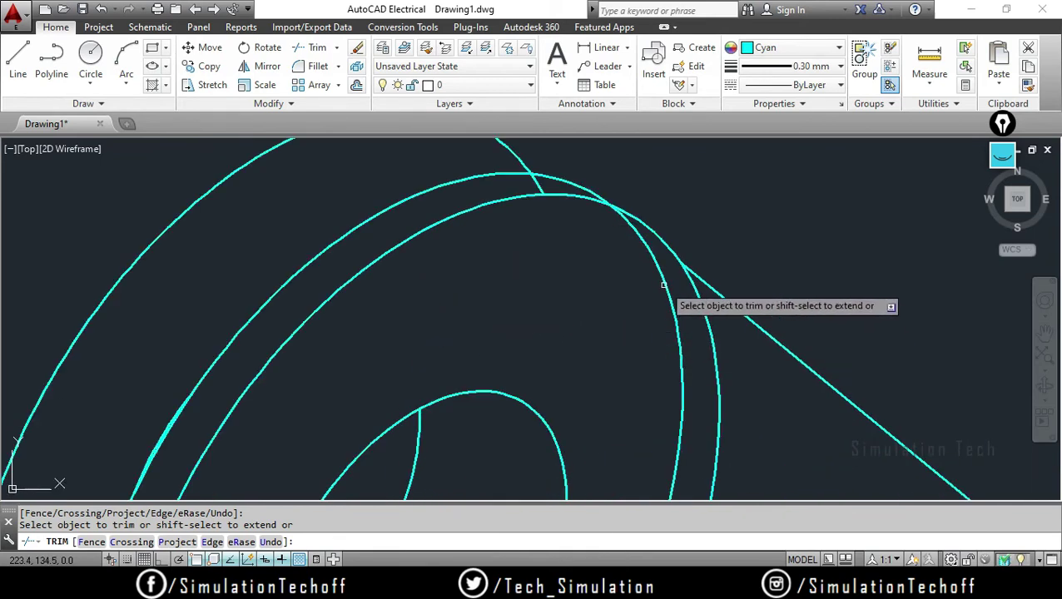
scroll(669, 333, down, 3)
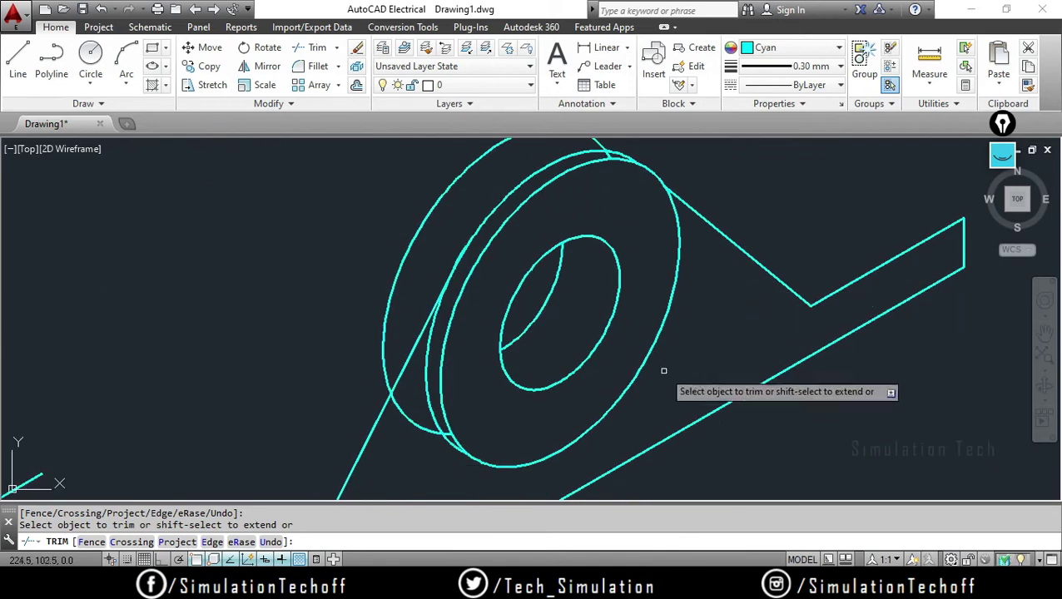
key(Escape)
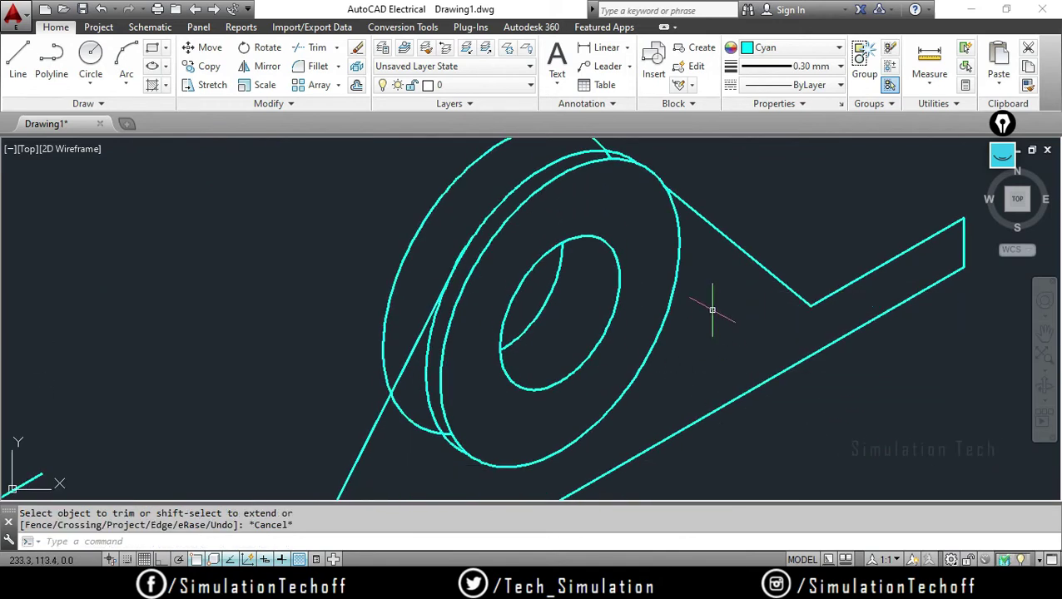
scroll(712, 302, down, 2)
scroll(735, 331, down, 2)
scroll(749, 354, down, 1)
scroll(748, 354, up, 2)
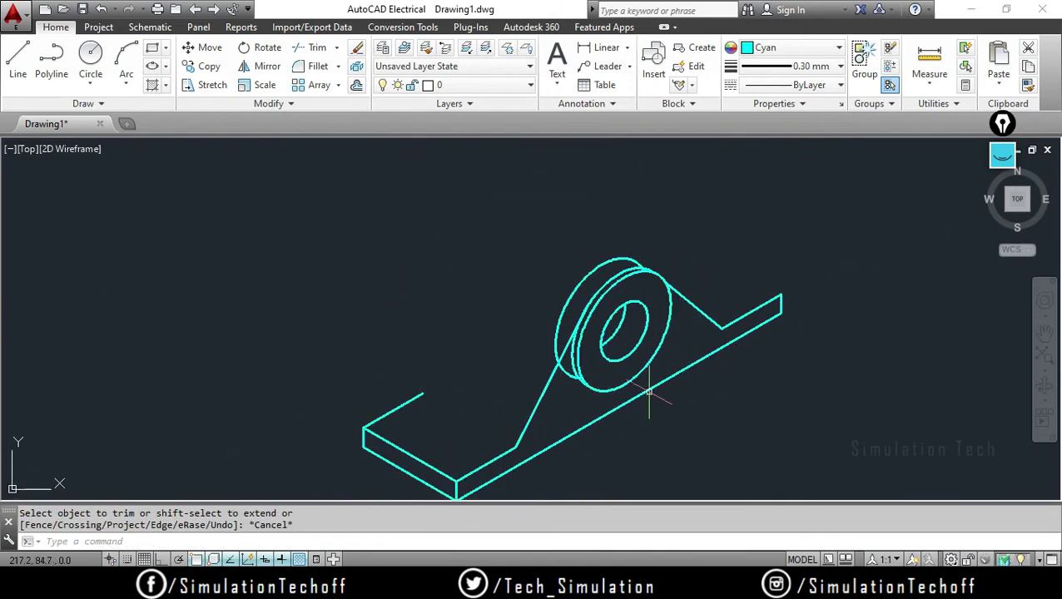
scroll(649, 391, up, 2)
scroll(545, 398, down, 2)
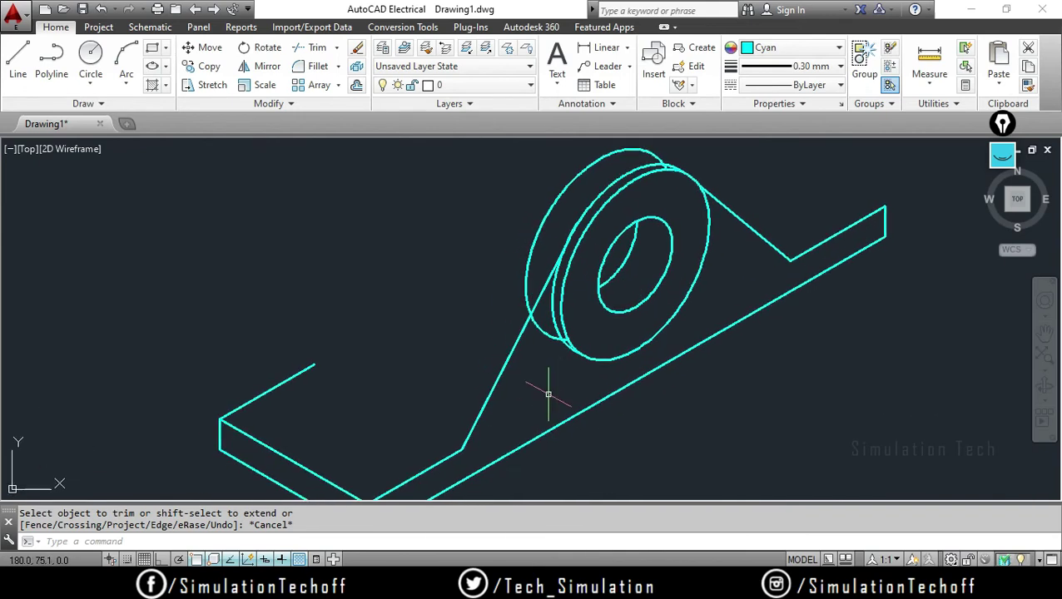
scroll(583, 370, up, 2)
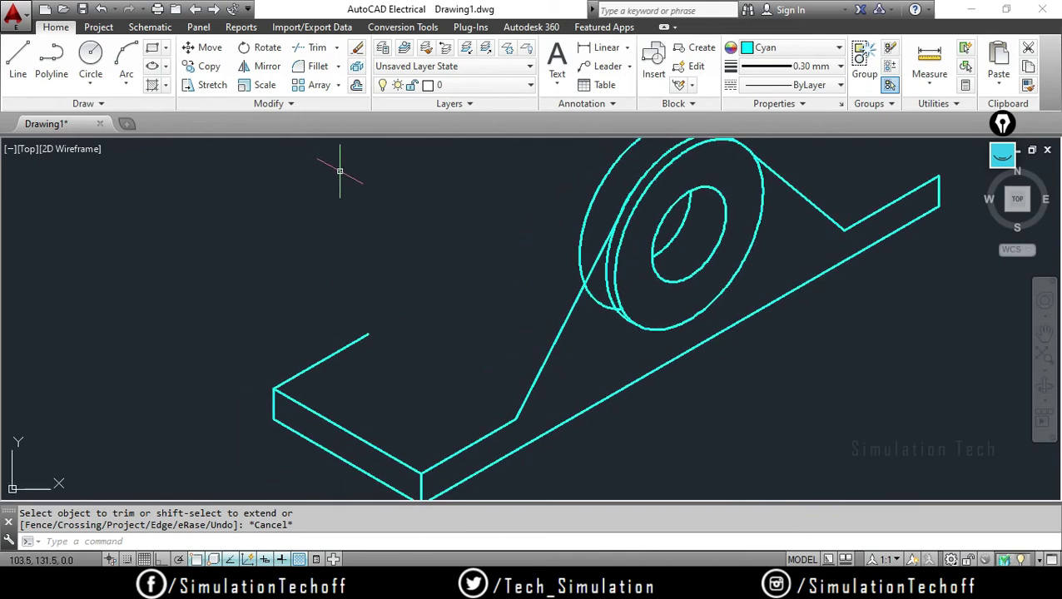
key(alt+Tab)
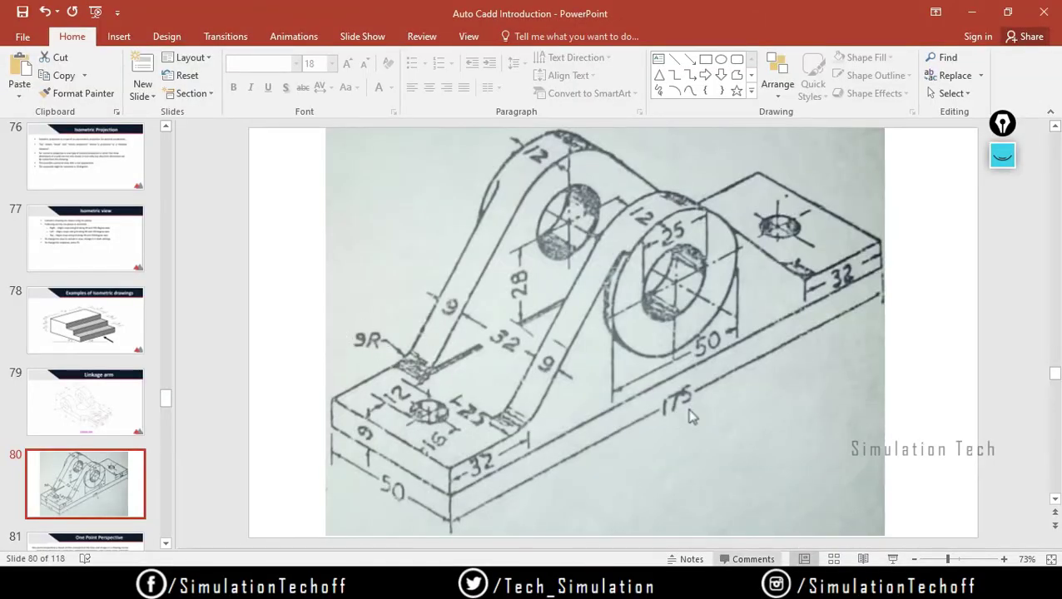
key(alt+Tab)
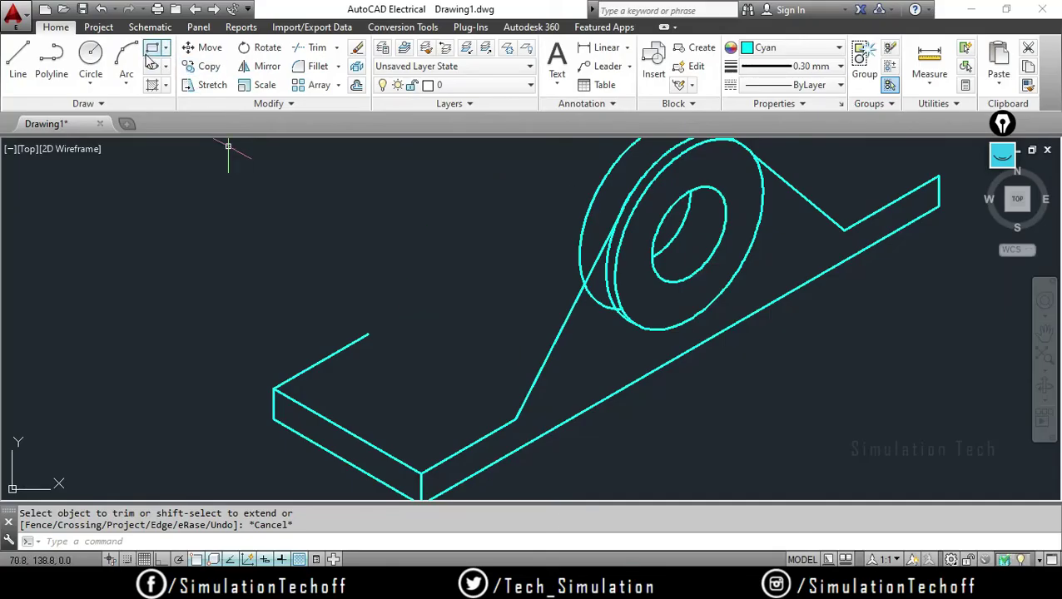
Fillet the left support-to-plate corner with radius 9
click(309, 66)
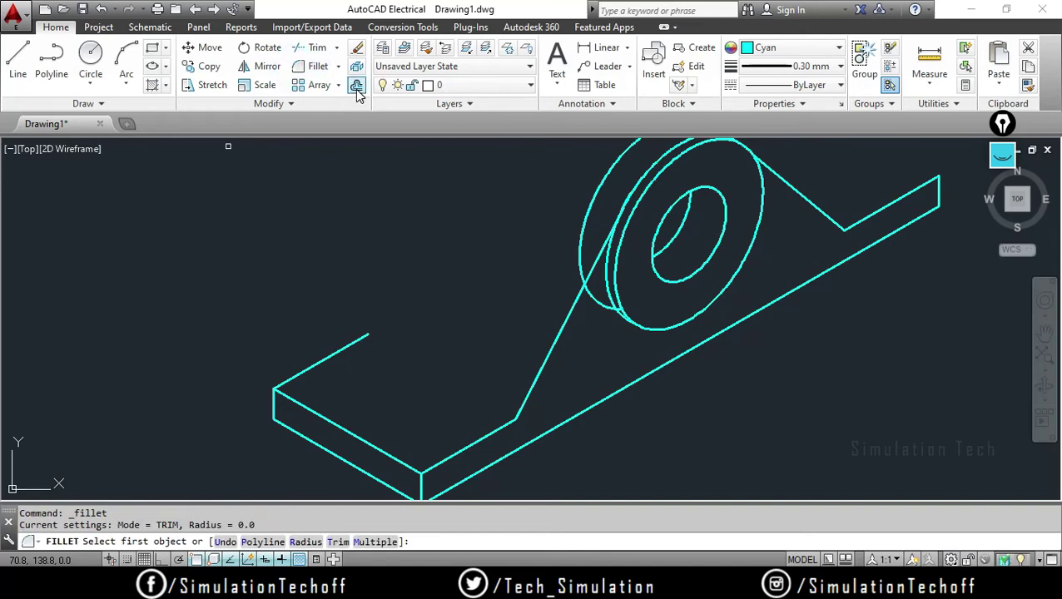
click(304, 541)
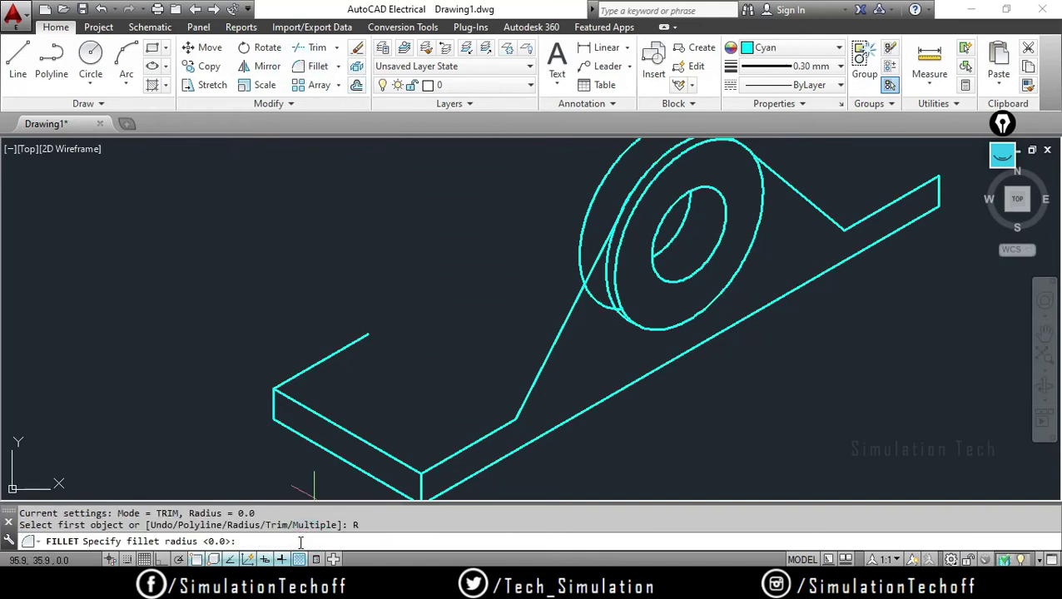
click(300, 542)
text(9)
key(Return)
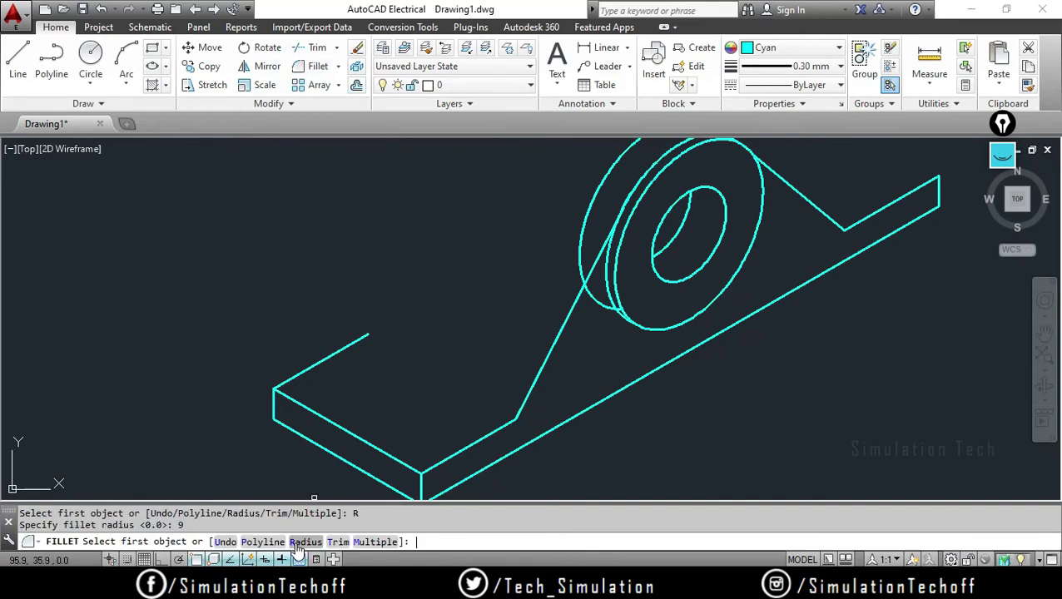
click(492, 433)
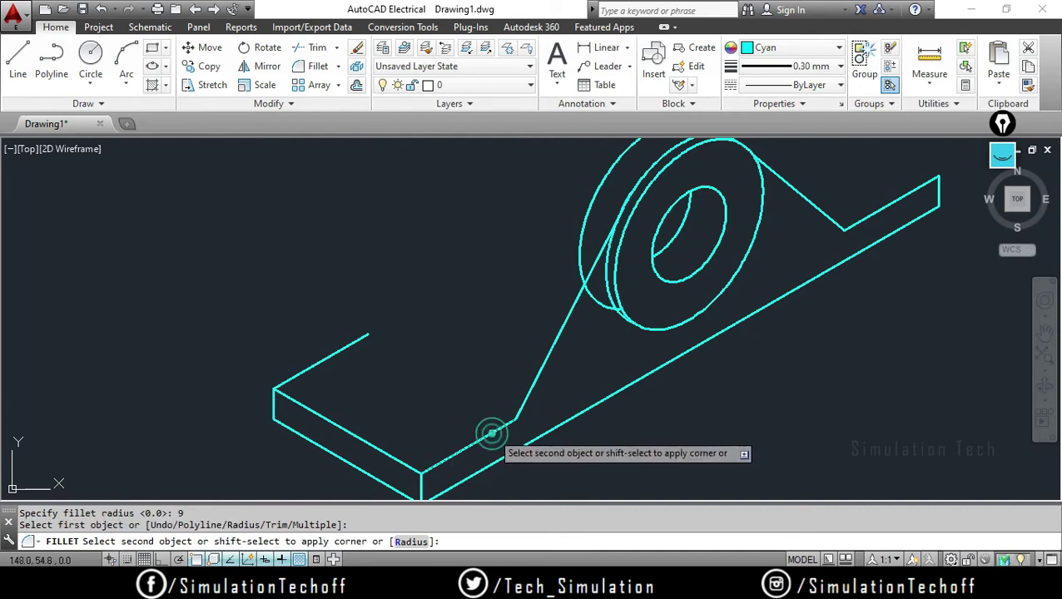
click(526, 398)
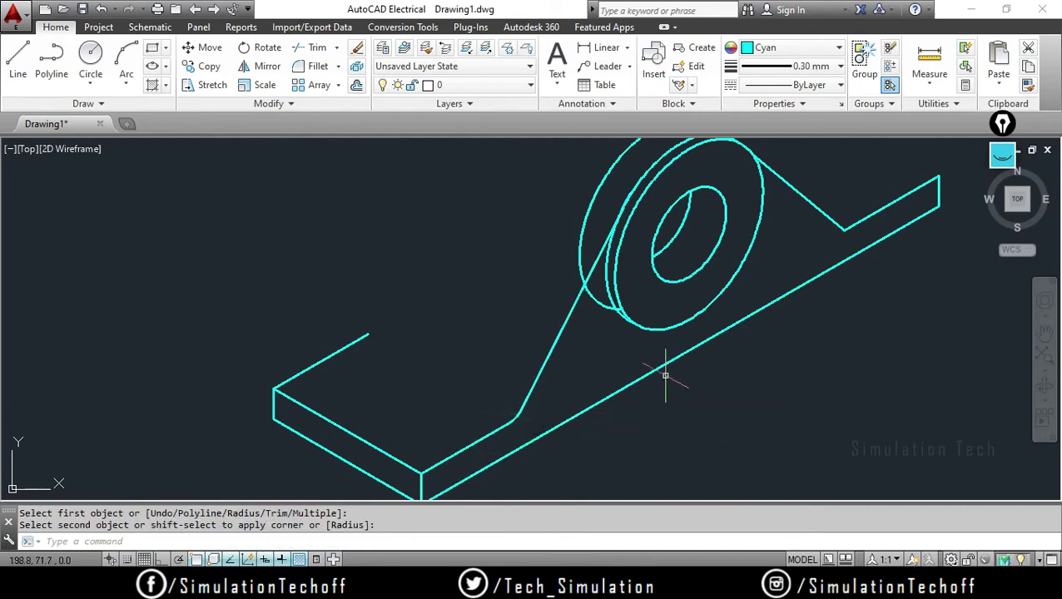
scroll(528, 416, up, 5)
scroll(481, 397, down, 5)
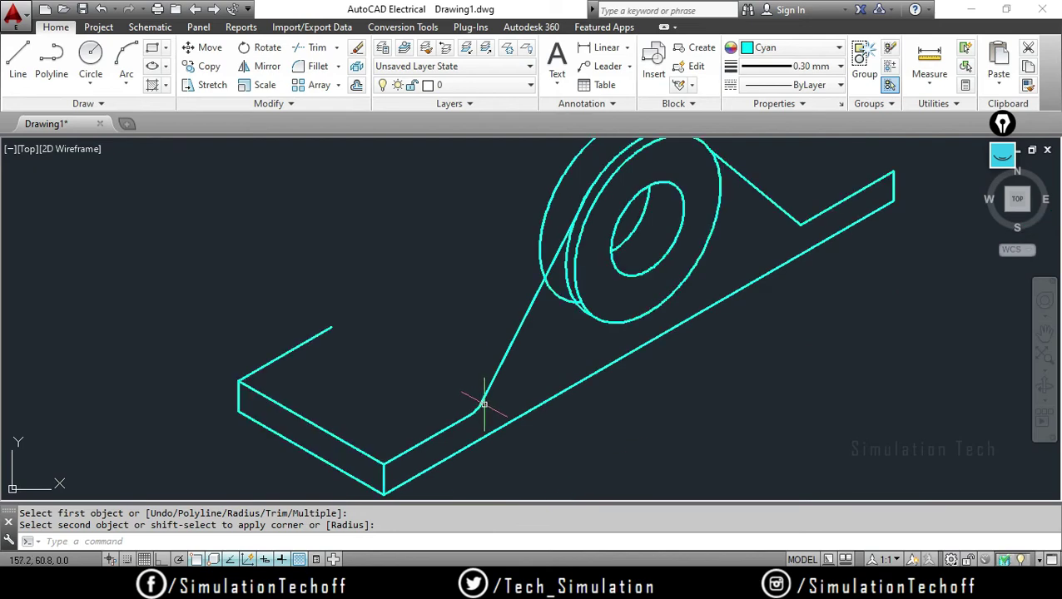
scroll(628, 341, down, 2)
scroll(748, 255, up, 6)
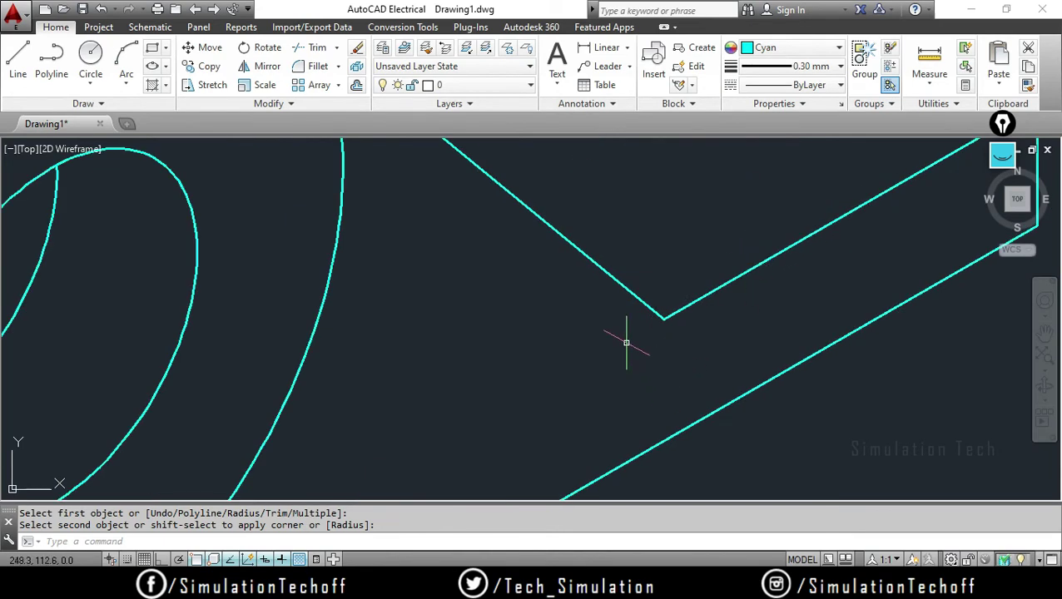
Fillet the right support-to-plate corner with the same radius 9
key(Return)
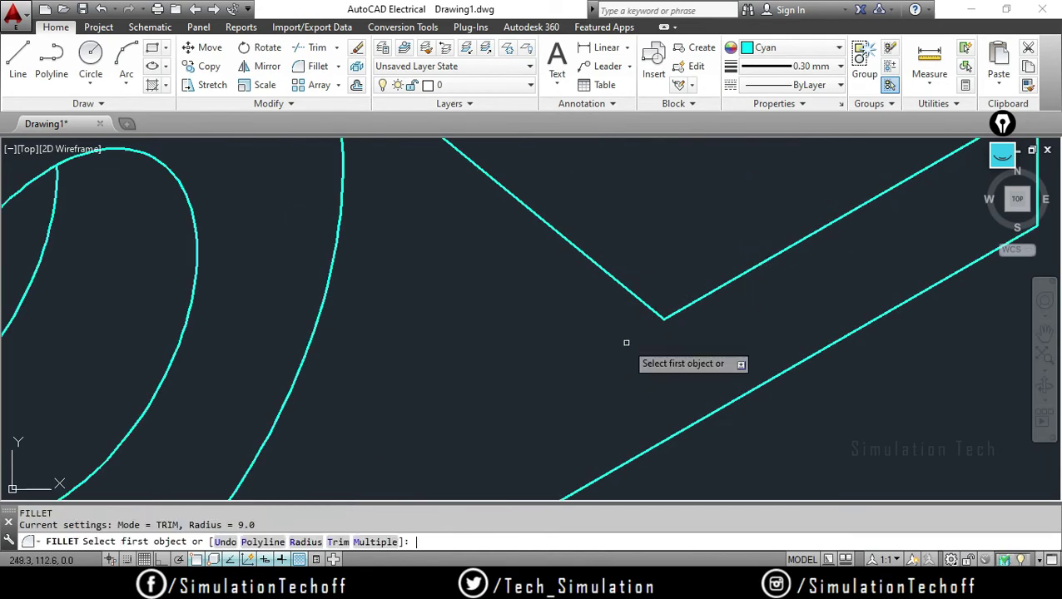
click(634, 298)
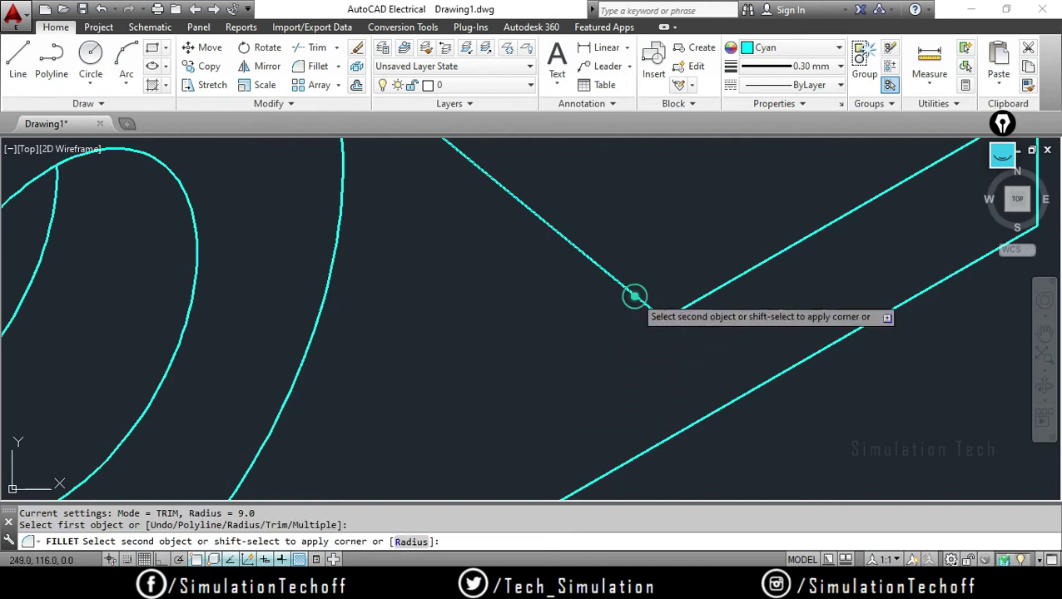
click(705, 293)
scroll(705, 293, down, 3)
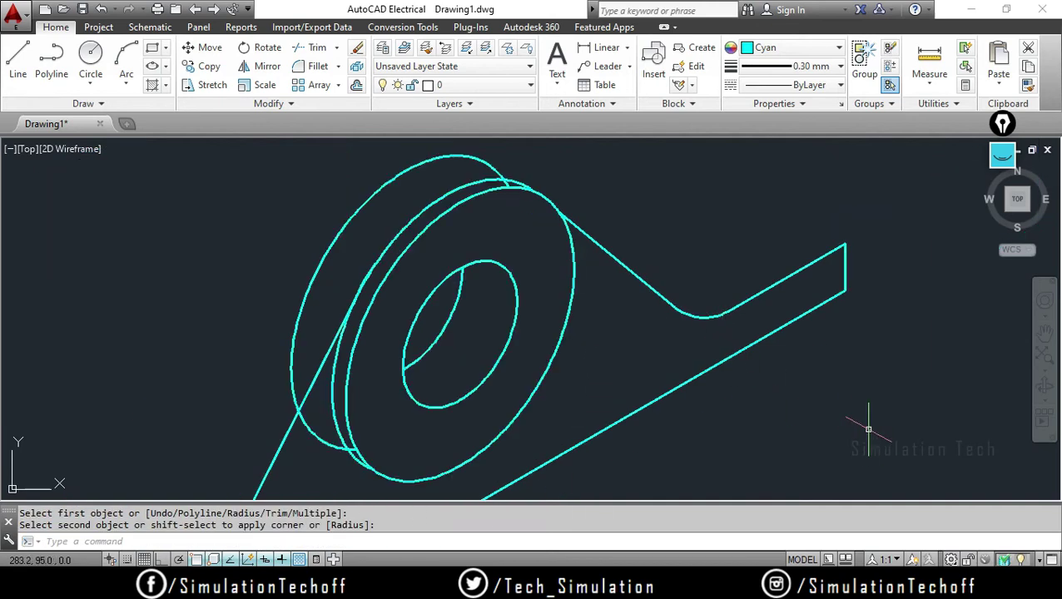
scroll(572, 387, down, 2)
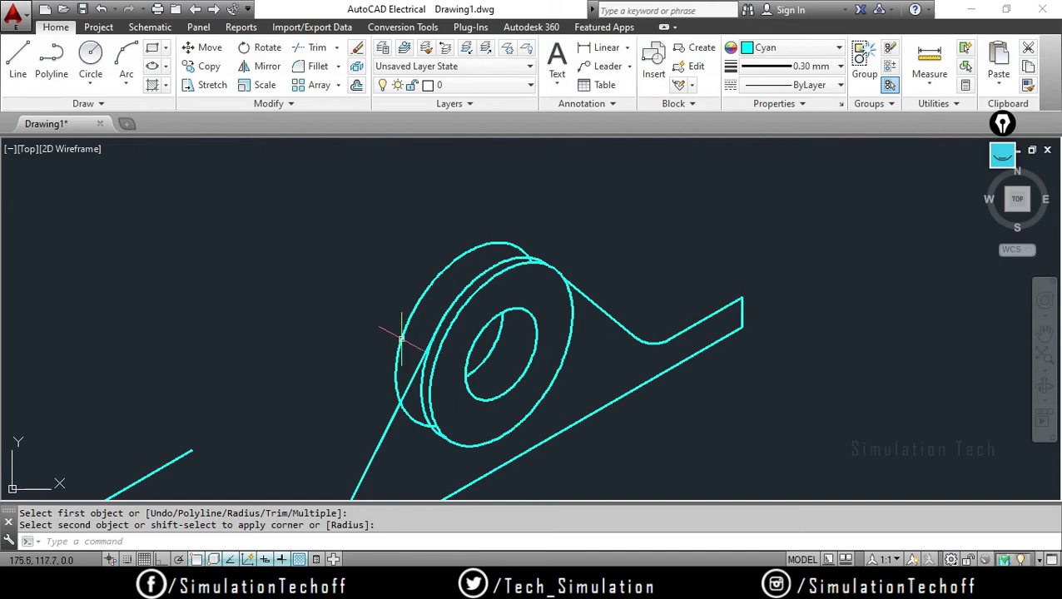
Start COPY and select the left fillet arc and slanted support line
scroll(402, 339, down, 2)
click(203, 66)
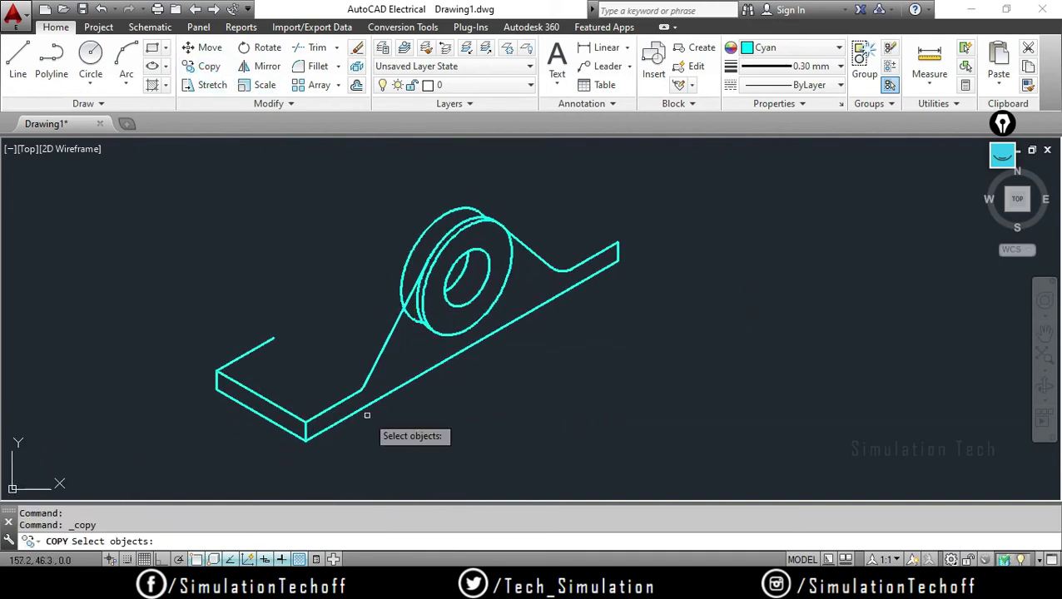
scroll(366, 415, up, 3)
scroll(372, 372, up, 2)
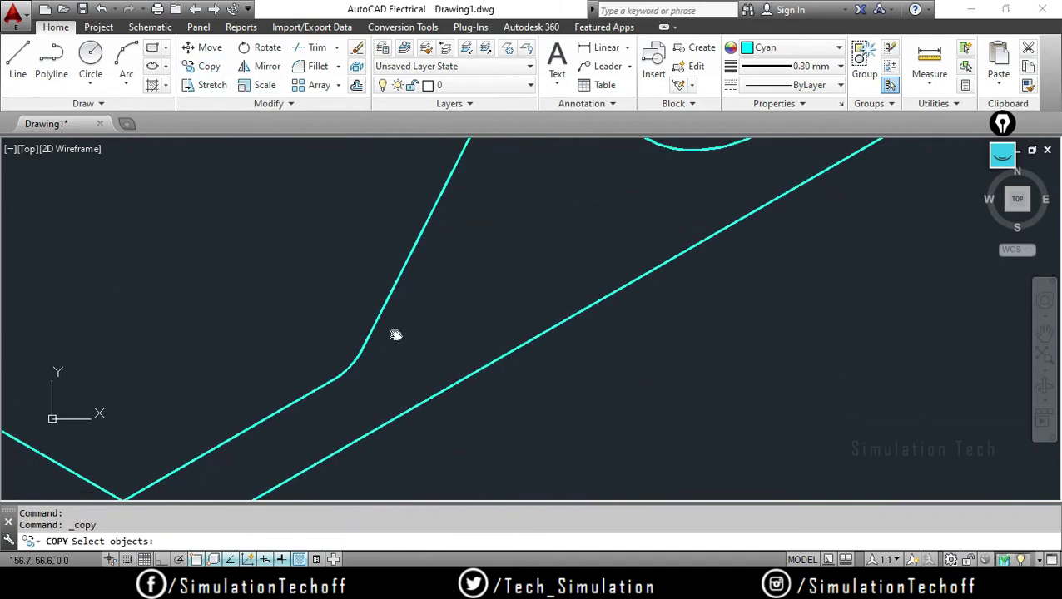
click(353, 363)
click(388, 298)
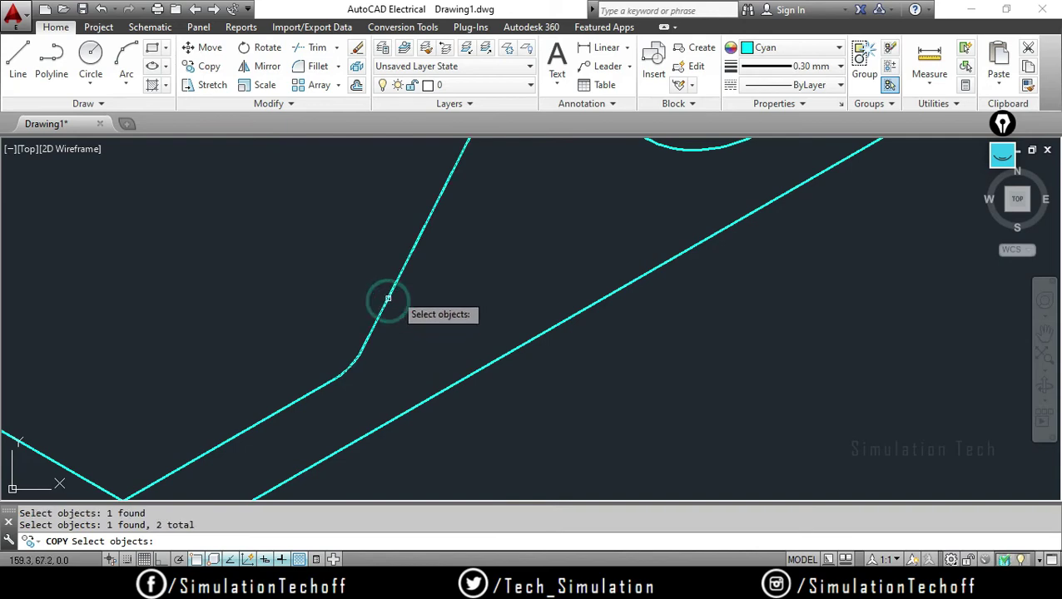
Add the right slanted support edge and its fillet arc, completing the copy selection
scroll(433, 274, down, 4)
scroll(516, 257, down, 2)
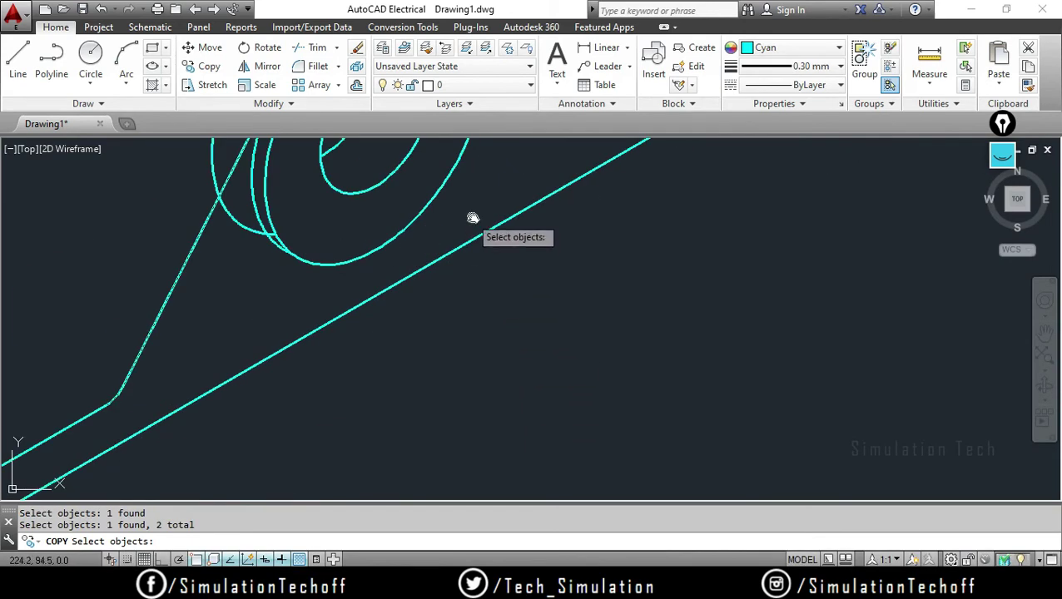
scroll(472, 218, down, 3)
click(549, 303)
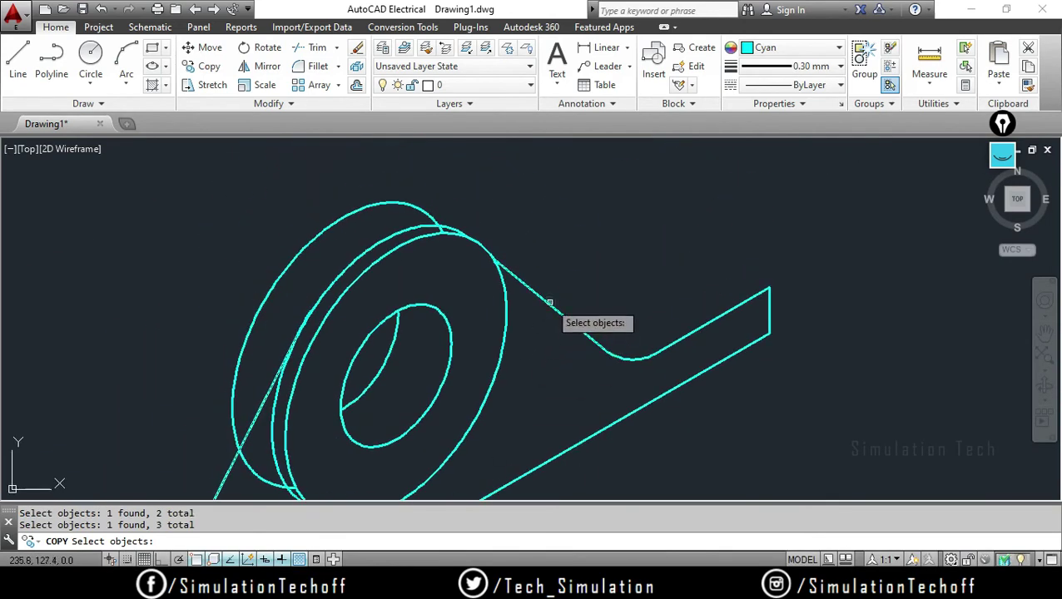
click(626, 357)
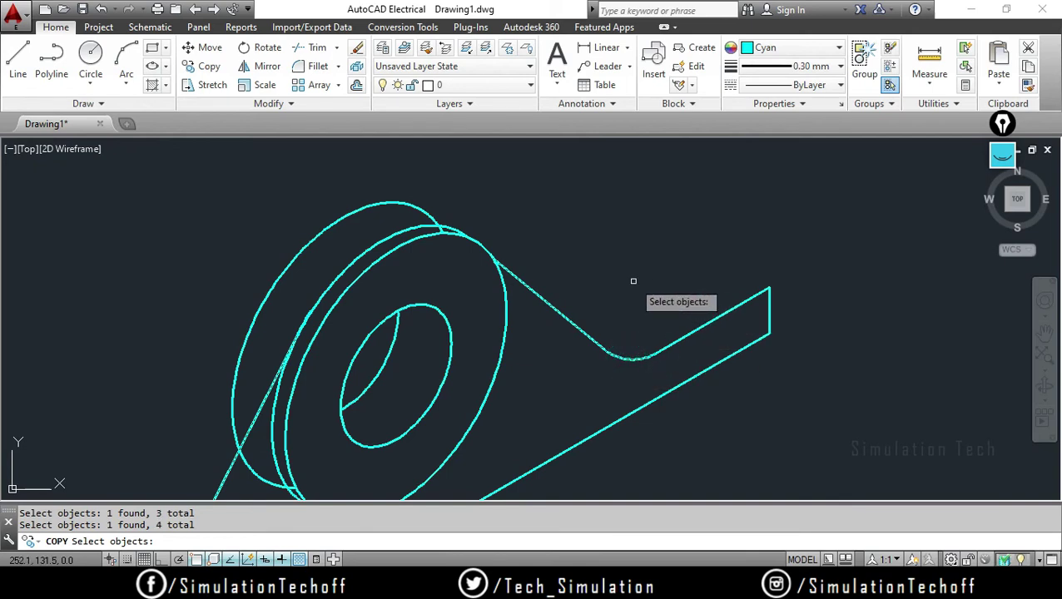
key(Return)
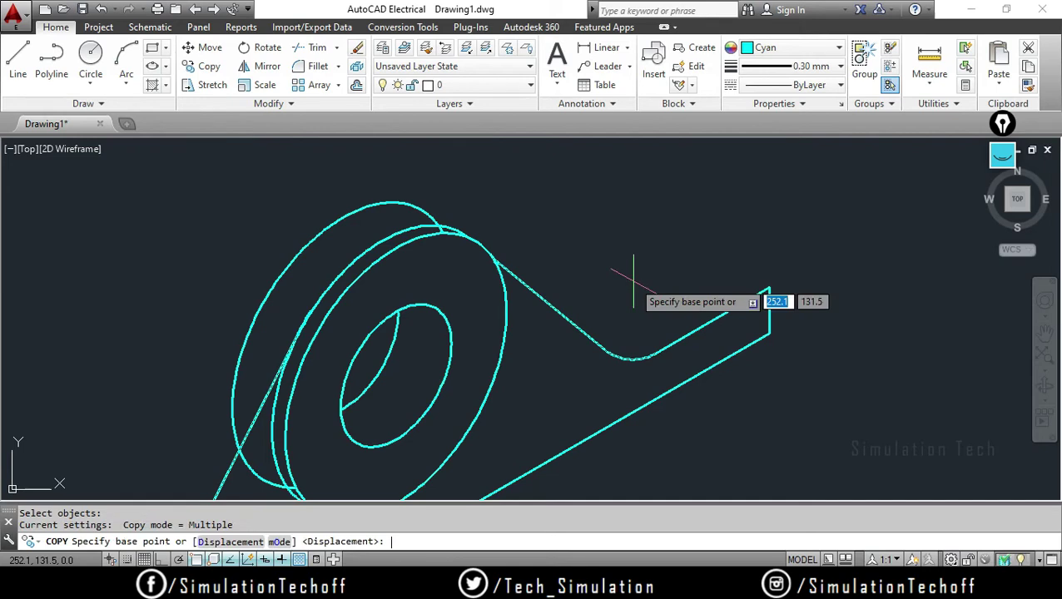
scroll(541, 403, down, 3)
scroll(438, 382, up, 5)
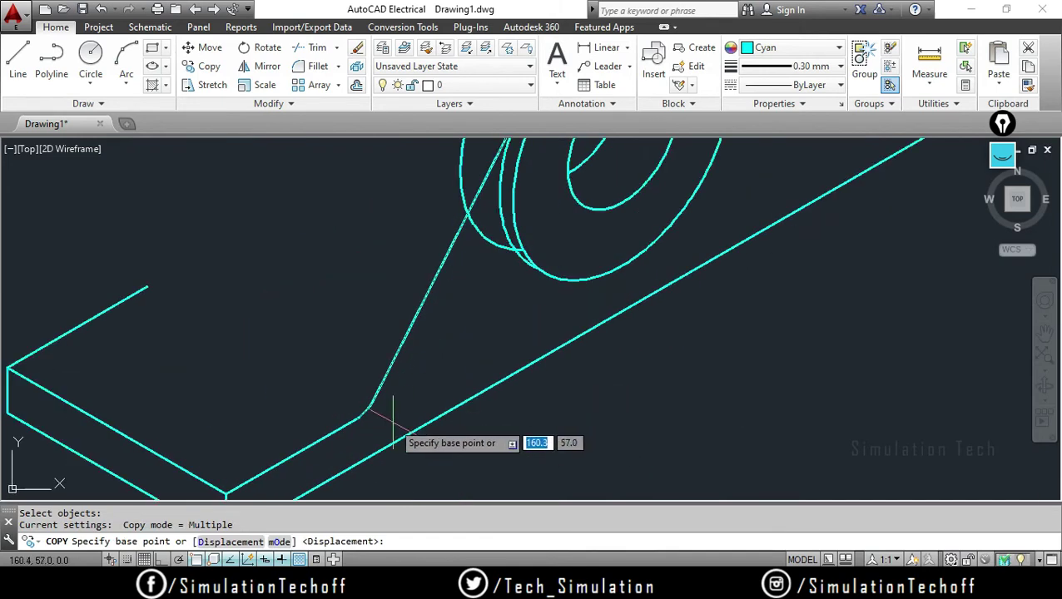
scroll(393, 424, up, 3)
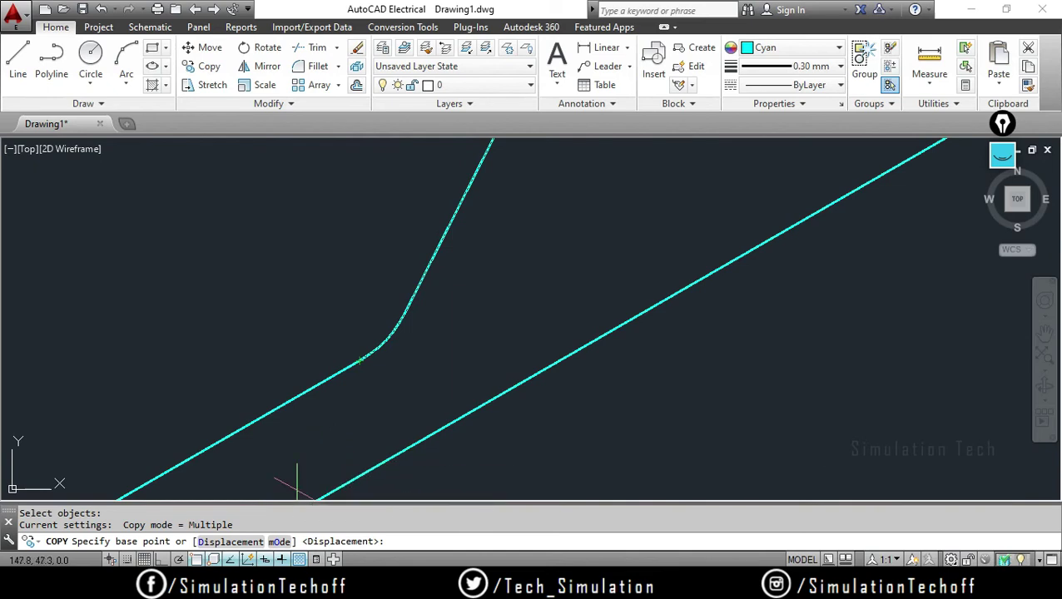
Enable every object snap mode in the Object Snap settings and return to COPY
click(188, 559)
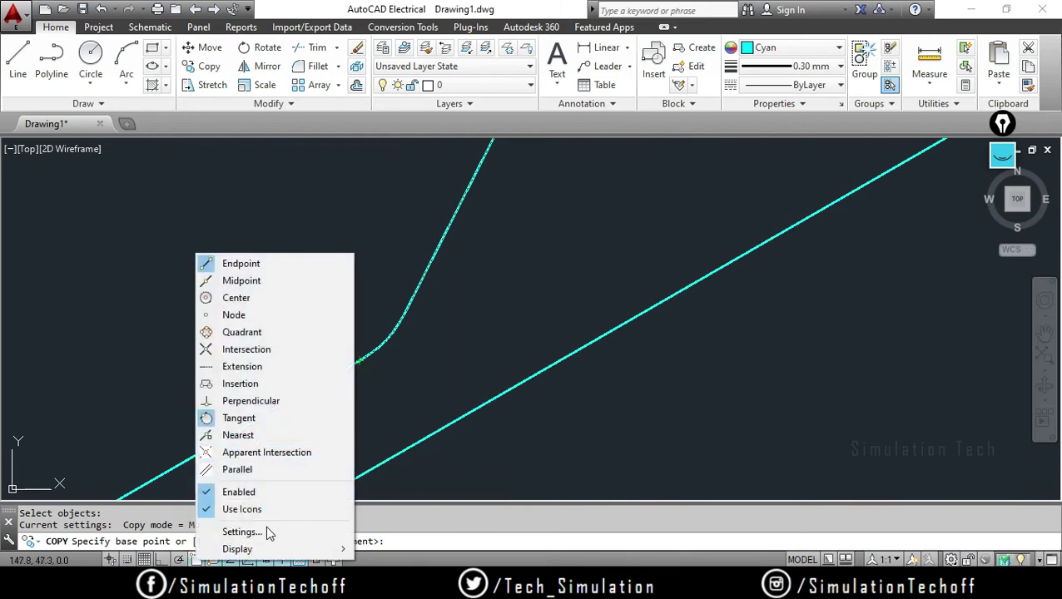
click(269, 534)
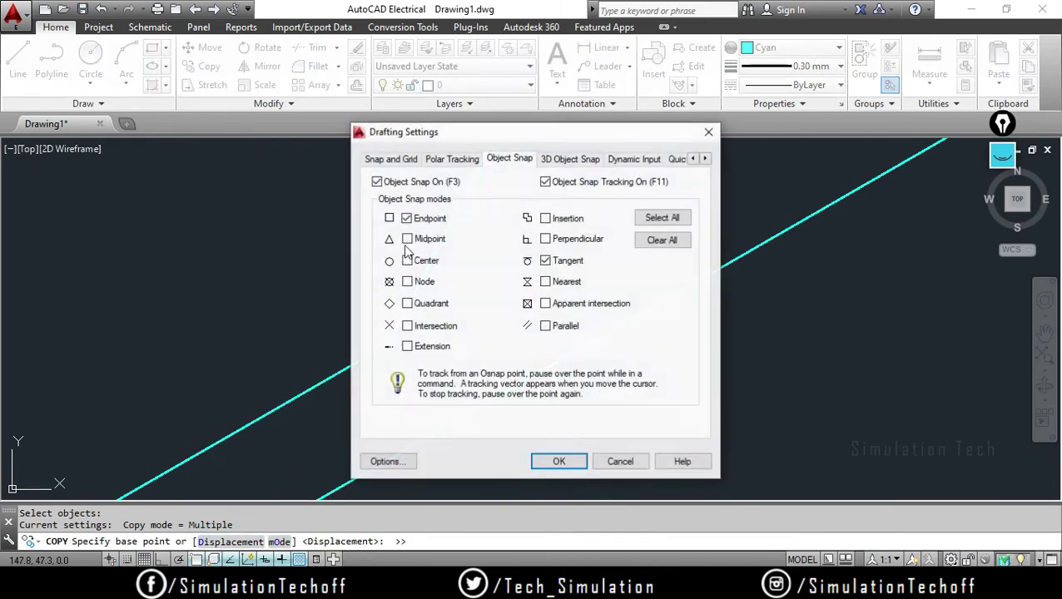
click(662, 218)
click(556, 462)
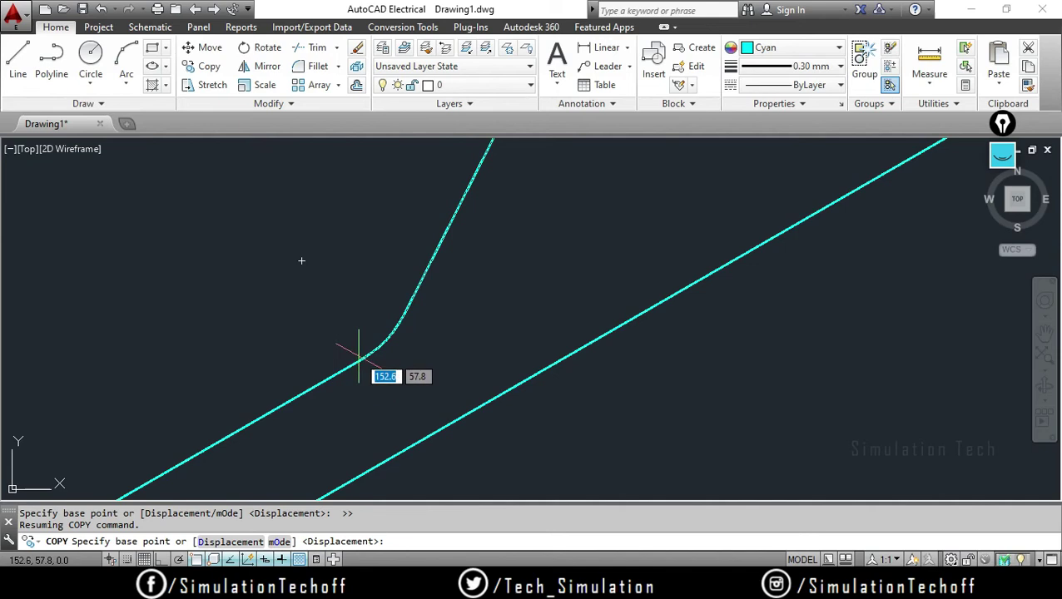
Copy the support edges and fillets 9 units along the isometric axis from the line endpoint, with Ortho on
scroll(360, 358, up, 2)
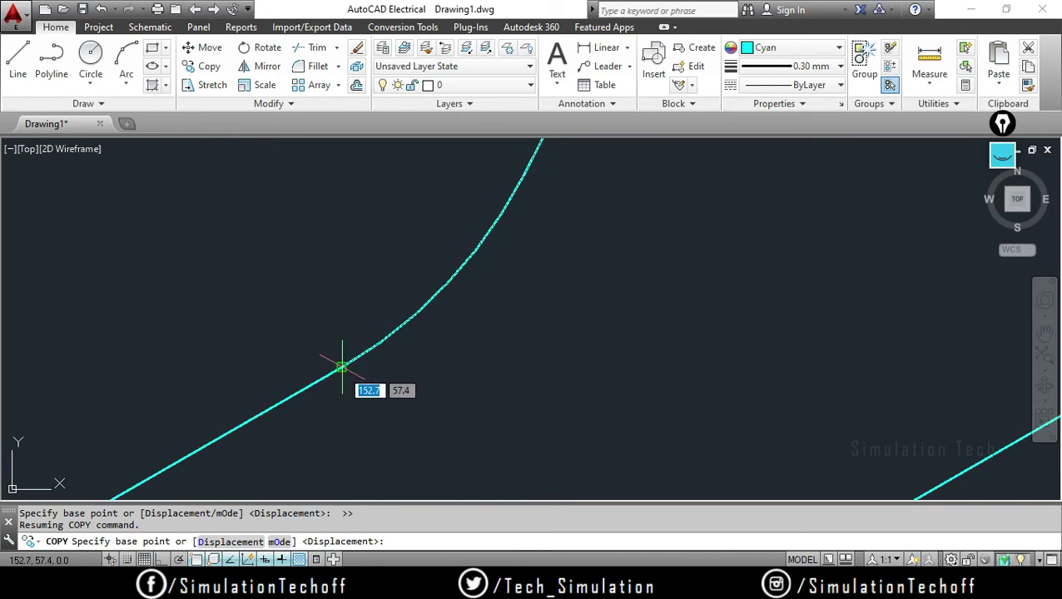
click(342, 369)
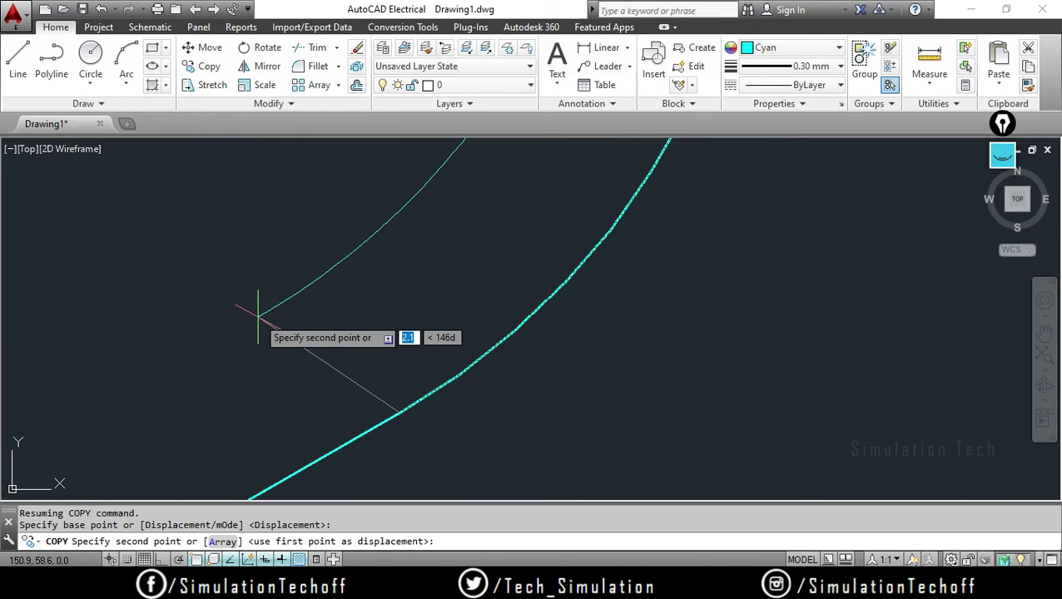
key(F8)
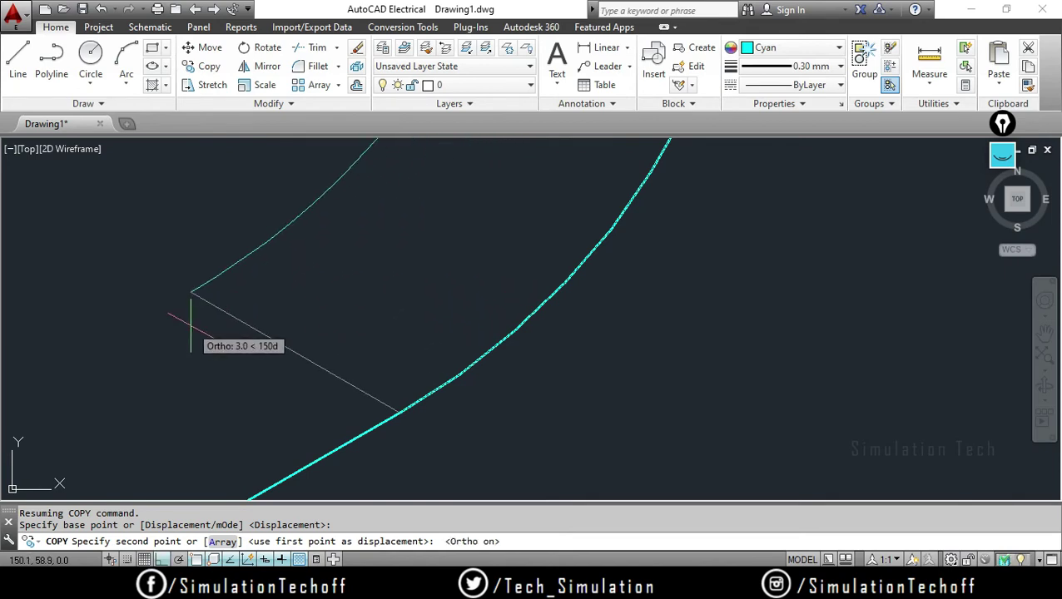
text(9)
key(Return)
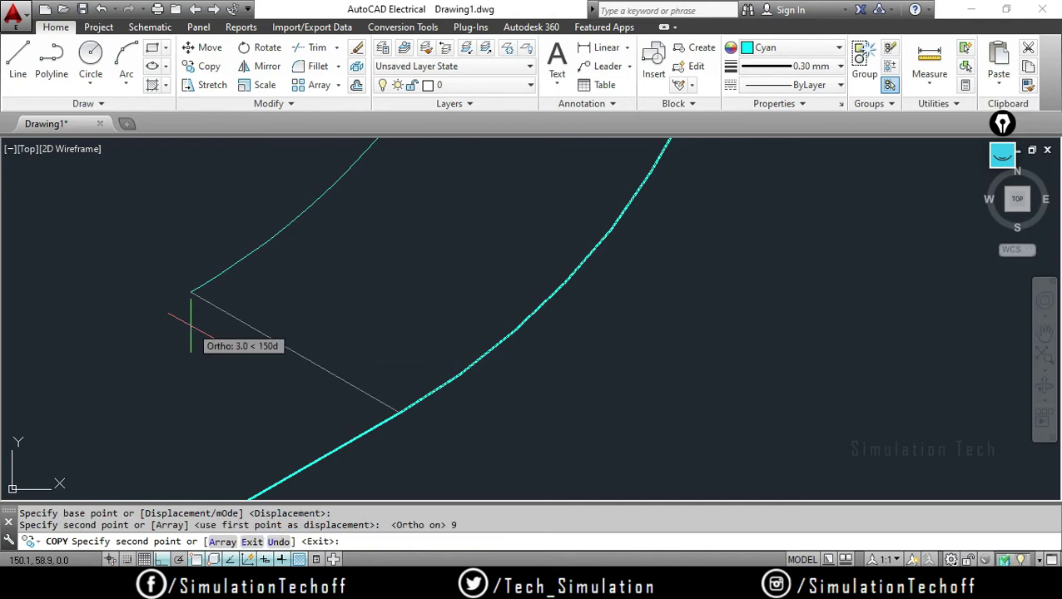
scroll(244, 321, up, 3)
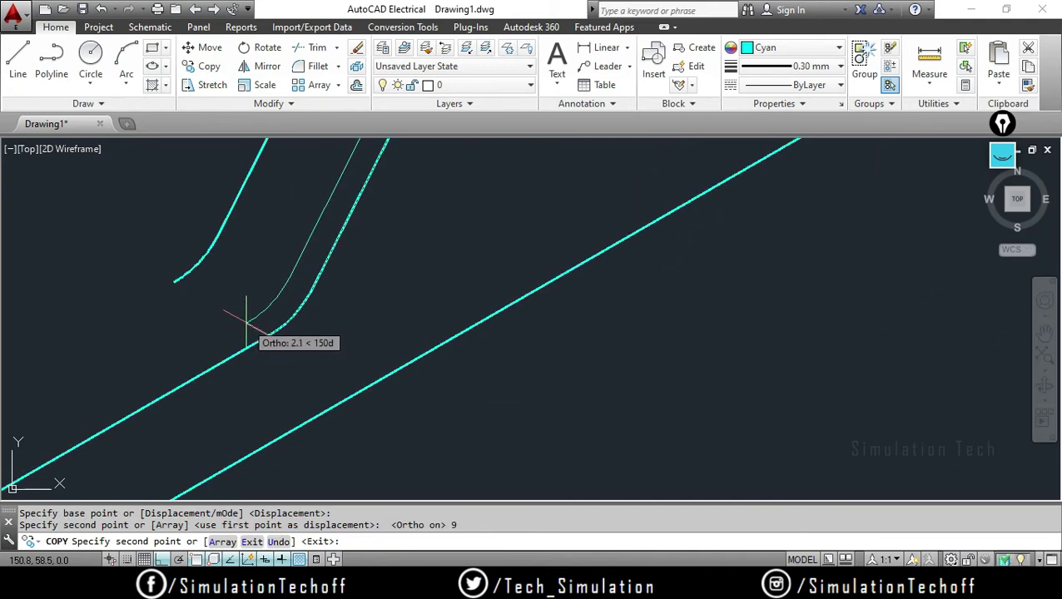
key(Escape)
scroll(240, 314, down, 5)
middle_drag(320, 279, 323, 428)
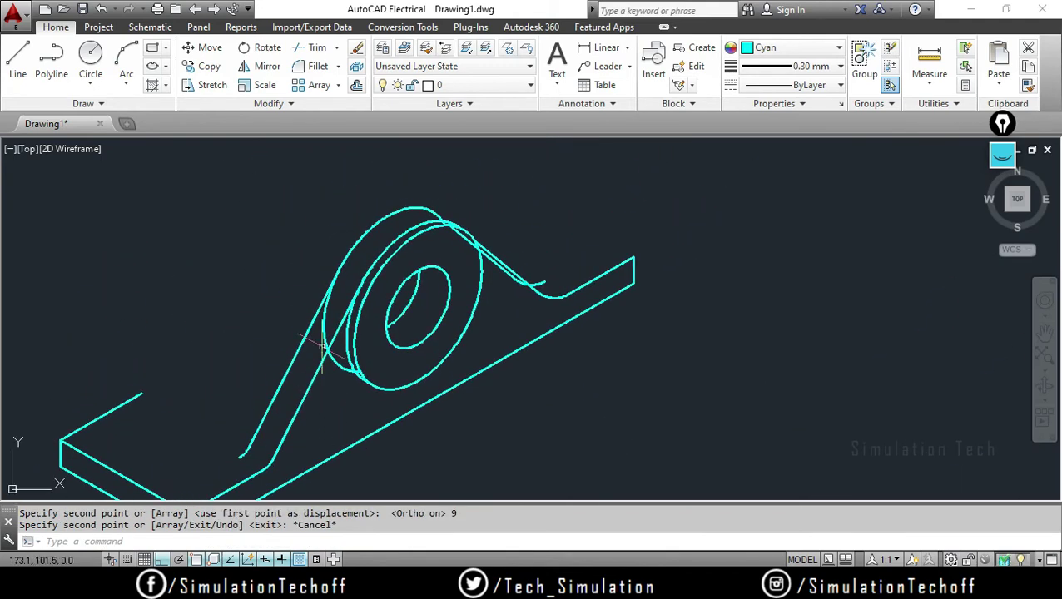
scroll(325, 329, up, 3)
scroll(536, 218, up, 3)
middle_drag(540, 225, 543, 395)
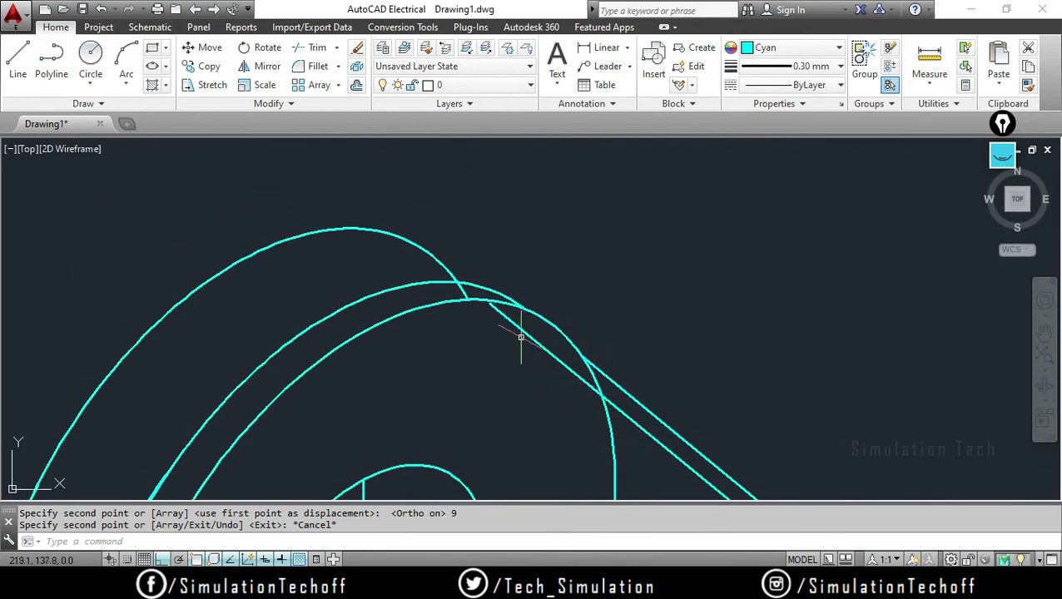
Delete the extra copied diagonal line
scroll(711, 316, down, 1)
scroll(711, 317, up, 1)
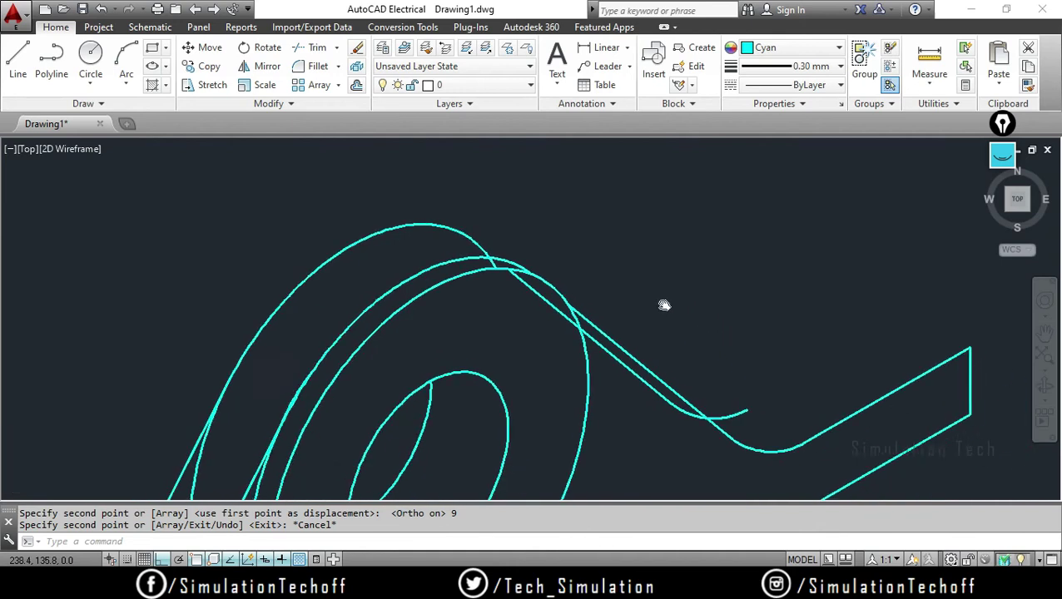
scroll(663, 303, up, 1)
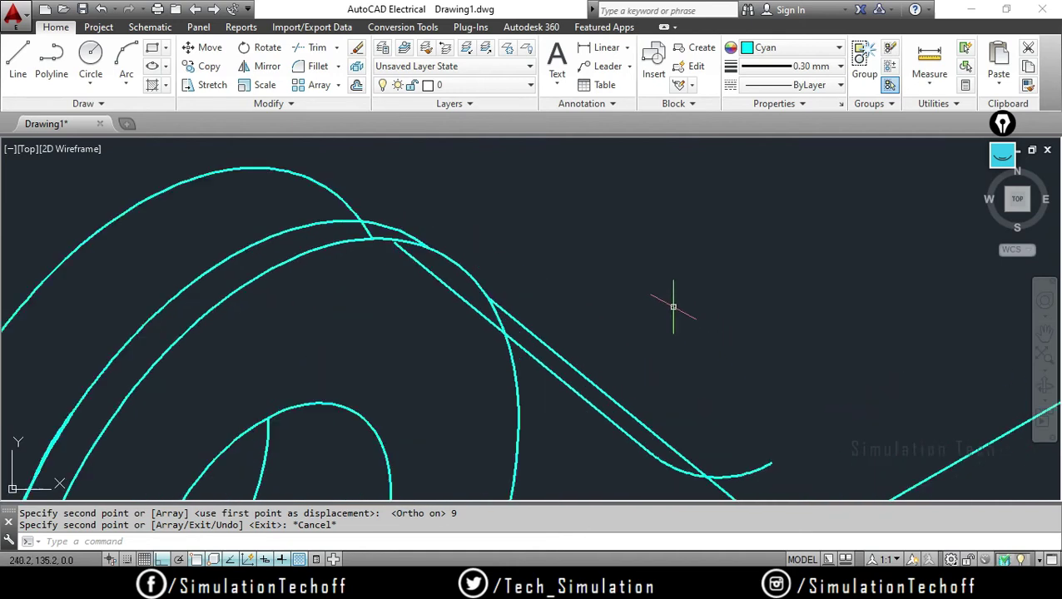
click(609, 427)
key(Delete)
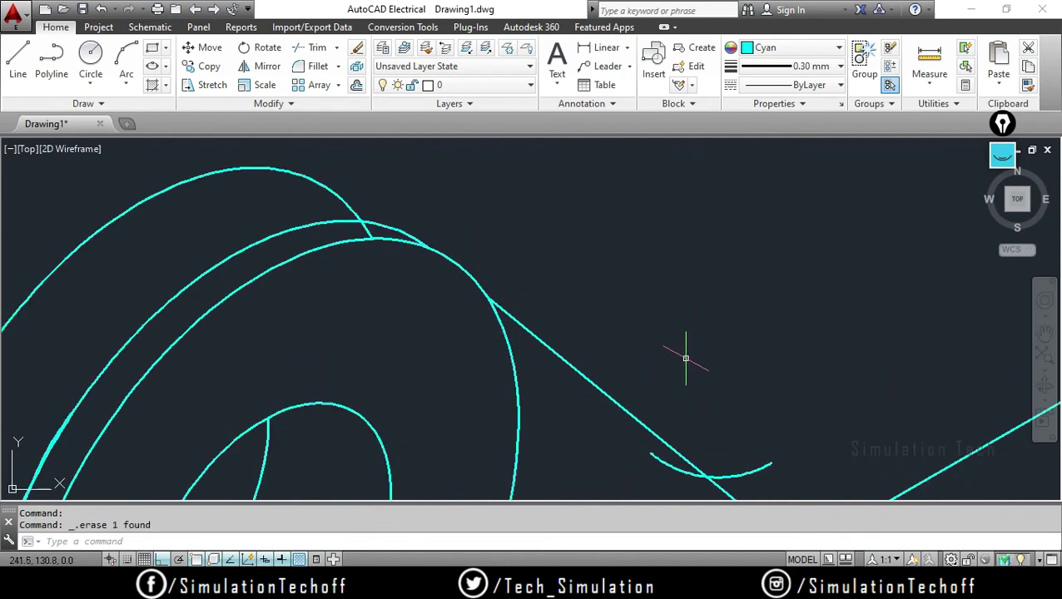
Trim off the copied fillet arc's piece beyond the right support edge
text(tr)
key(Return)
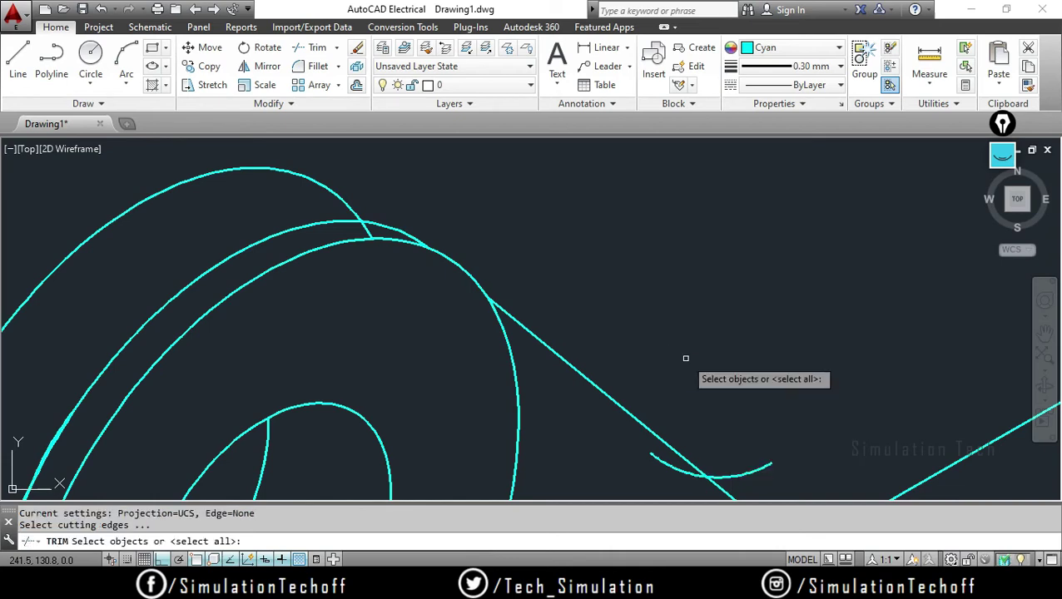
key(Return)
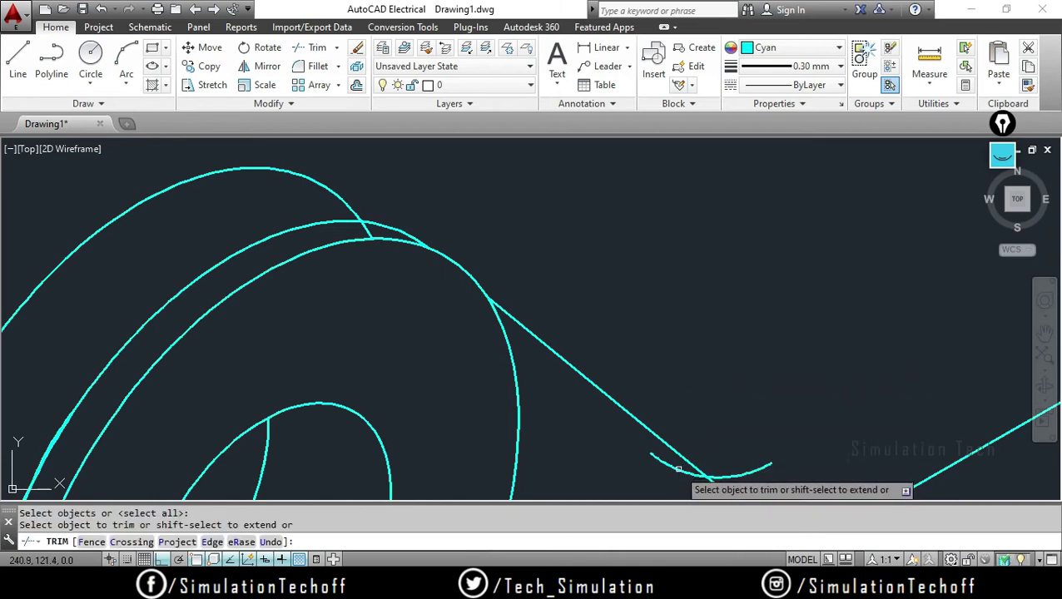
click(677, 466)
key(Escape)
scroll(790, 384, down, 2)
scroll(790, 385, down, 2)
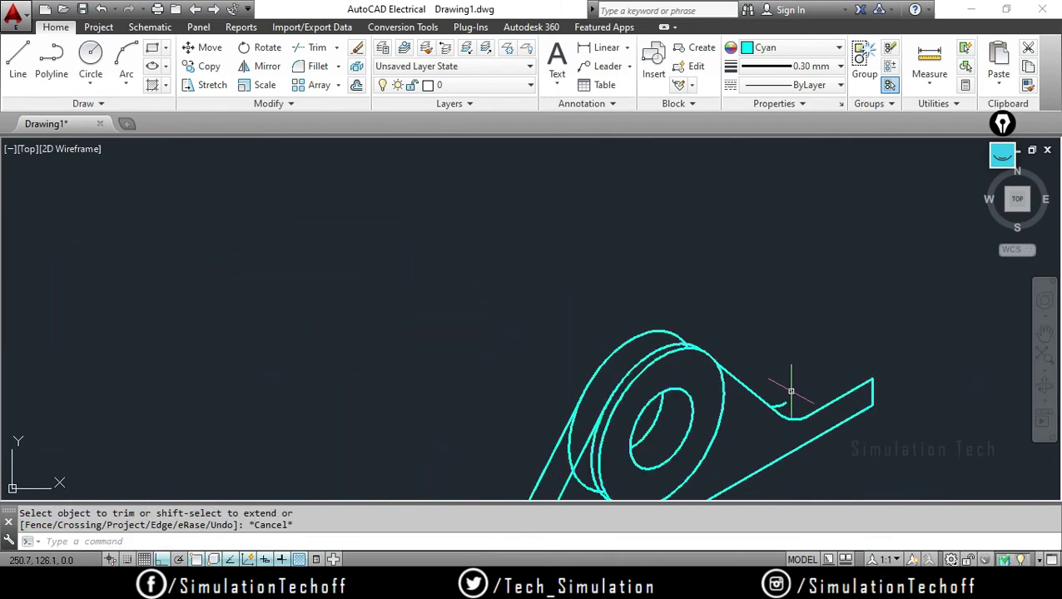
middle_drag(789, 390, 765, 306)
middle_drag(771, 241, 755, 320)
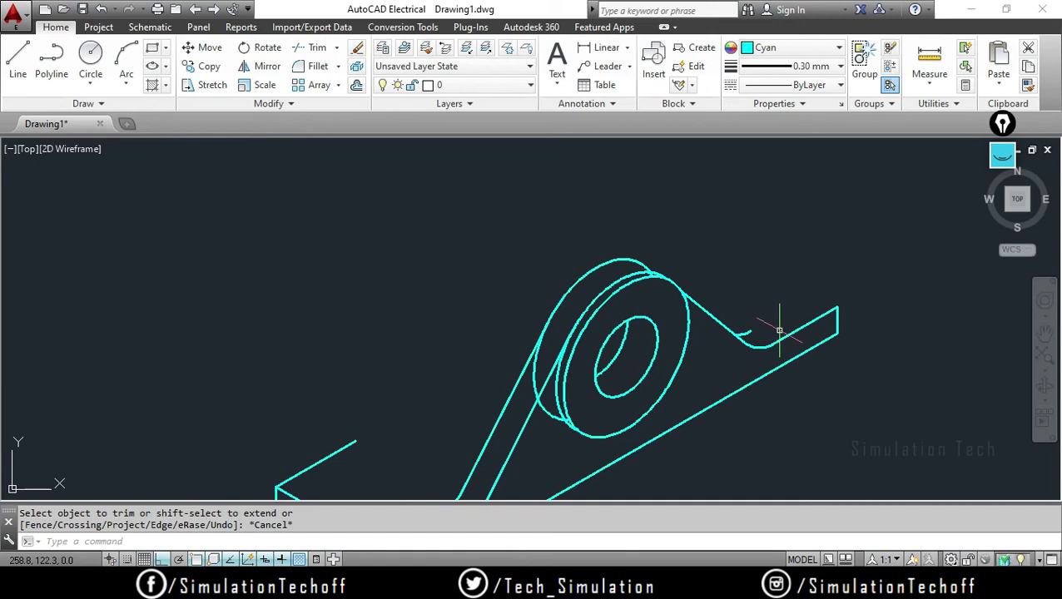
middle_drag(779, 330, 742, 322)
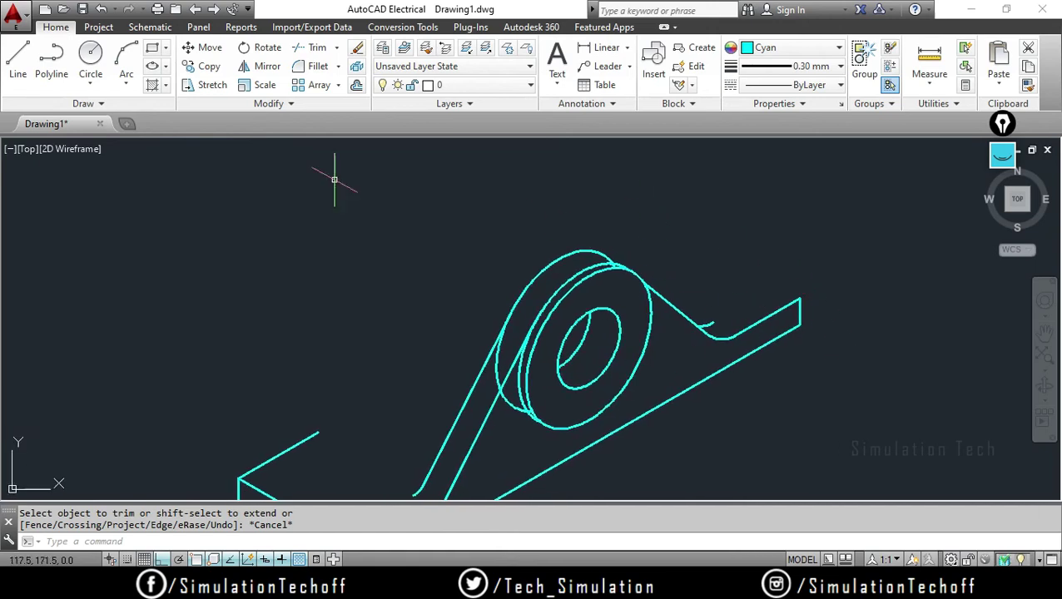
click(18, 57)
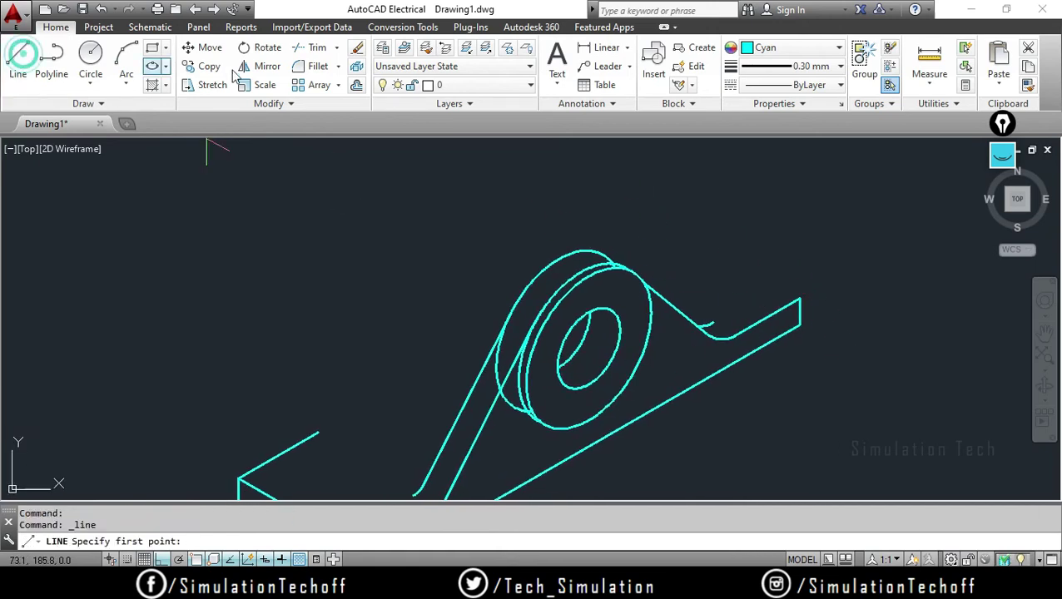
Draw the 50-unit back edge from the plate's right corner, then a 32-unit edge on Isoplane Top to the boss
click(799, 297)
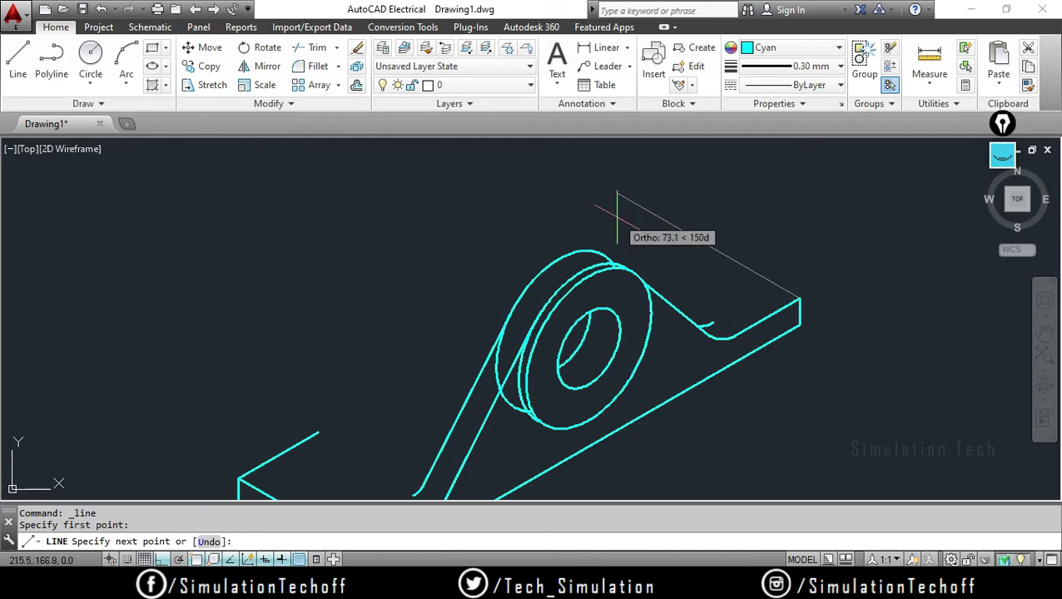
text(50)
key(Return)
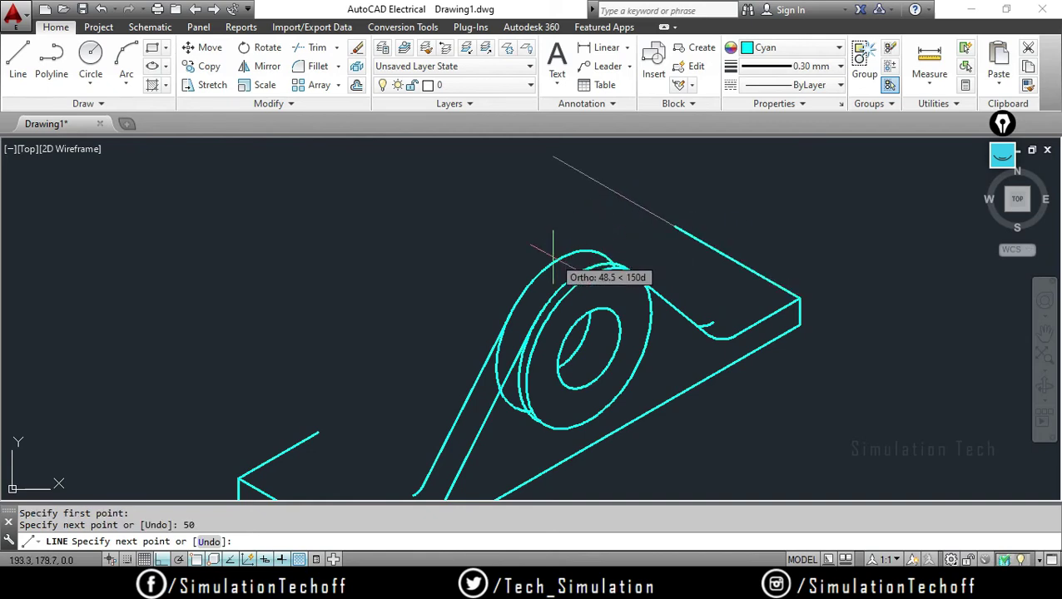
key(F5)
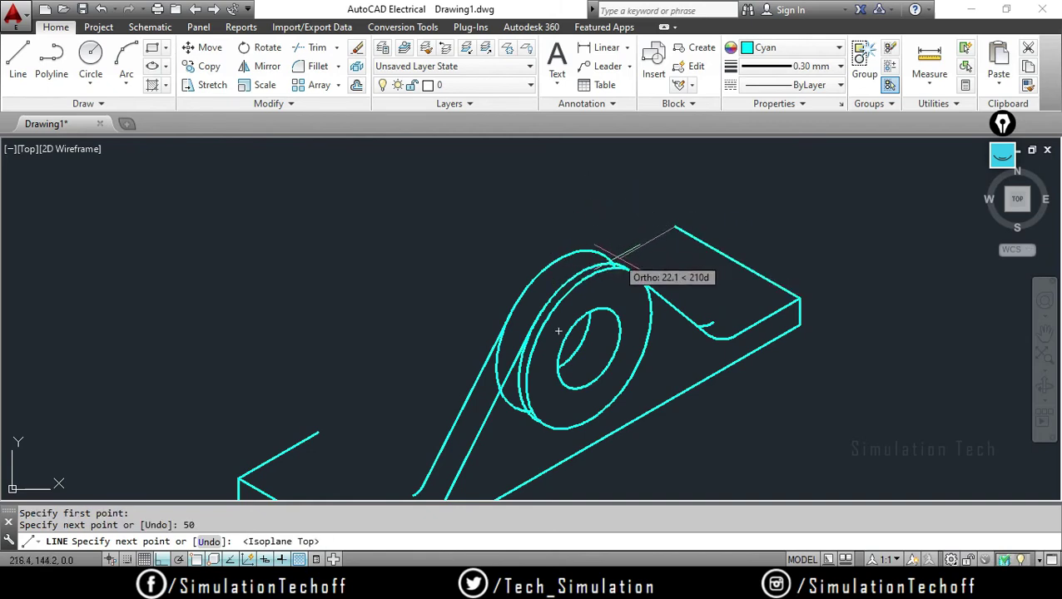
text(32)
key(Return)
key(Escape)
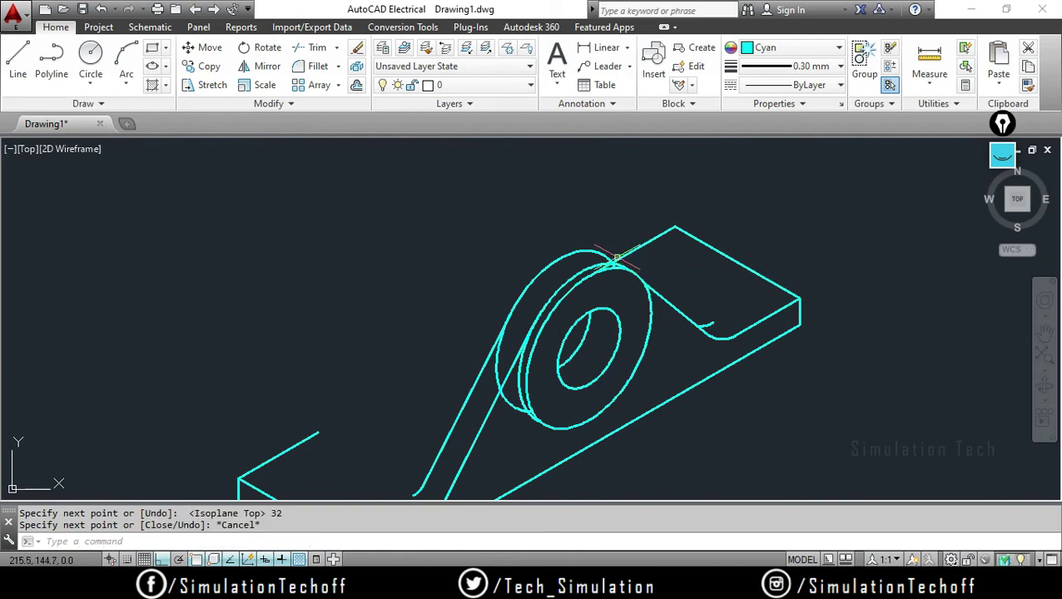
Zoom and pan to bring the bracket view up and to the right
scroll(616, 257, up, 4)
scroll(599, 283, up, 2)
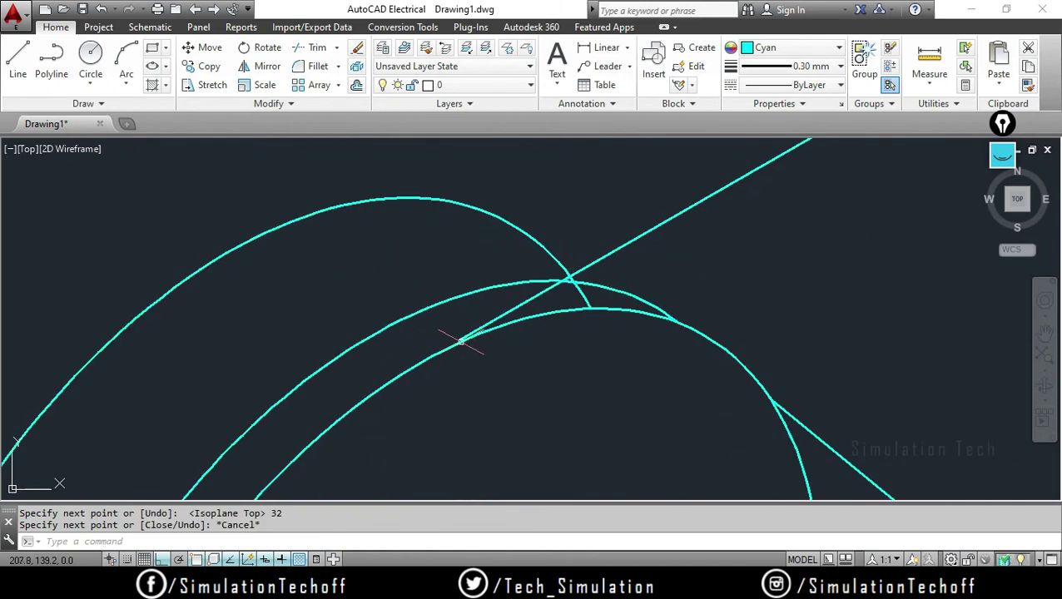
scroll(460, 342, up, 2)
scroll(546, 407, down, 3)
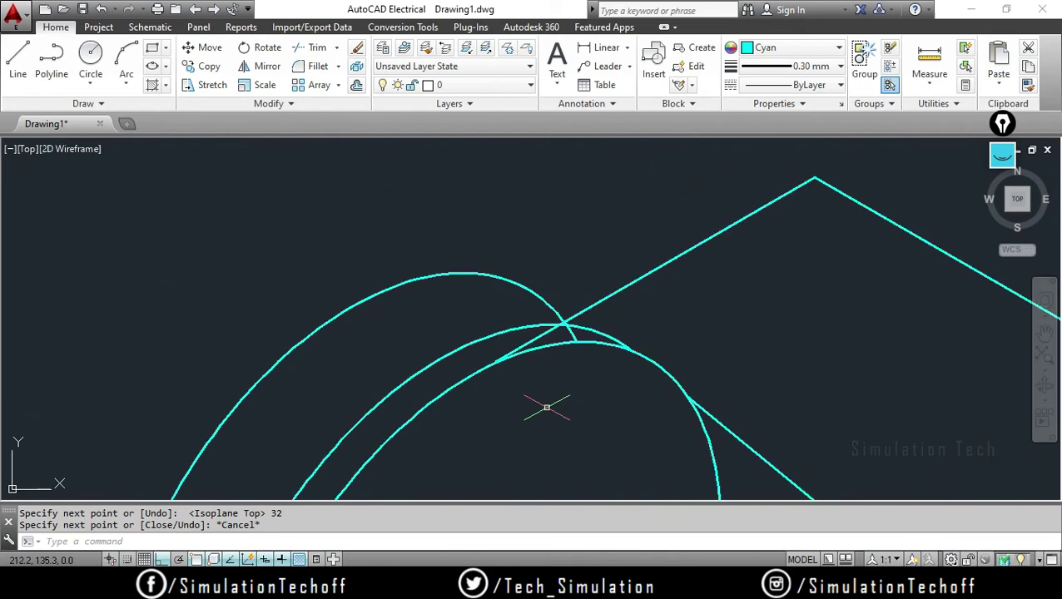
scroll(546, 407, down, 3)
scroll(629, 369, up, 1)
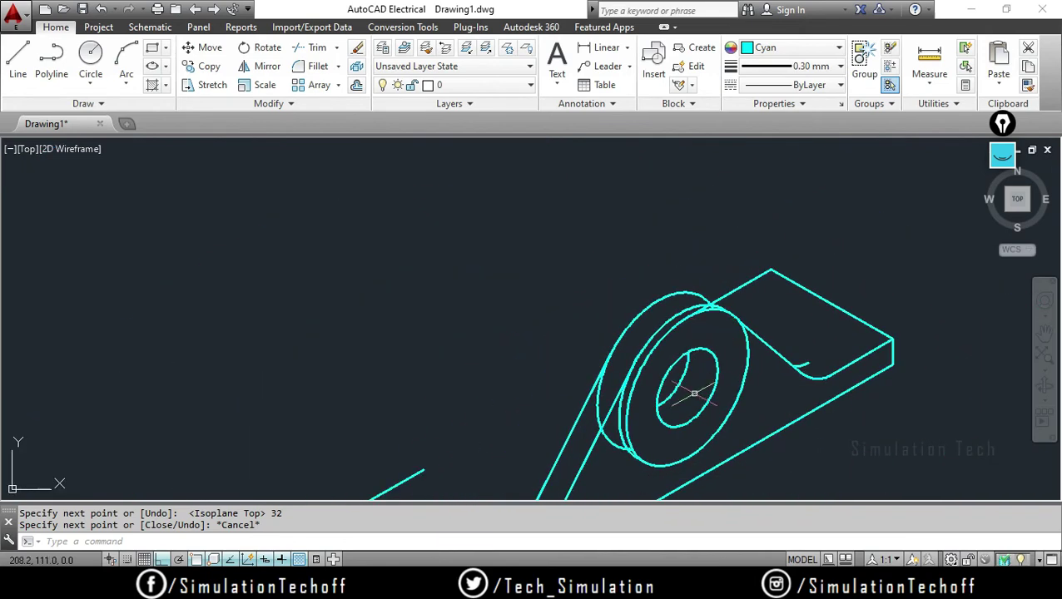
mouse_move(763, 422)
middle_down()
mouse_move(823, 353)
mouse_move(802, 358)
mouse_move(783, 338)
middle_up()
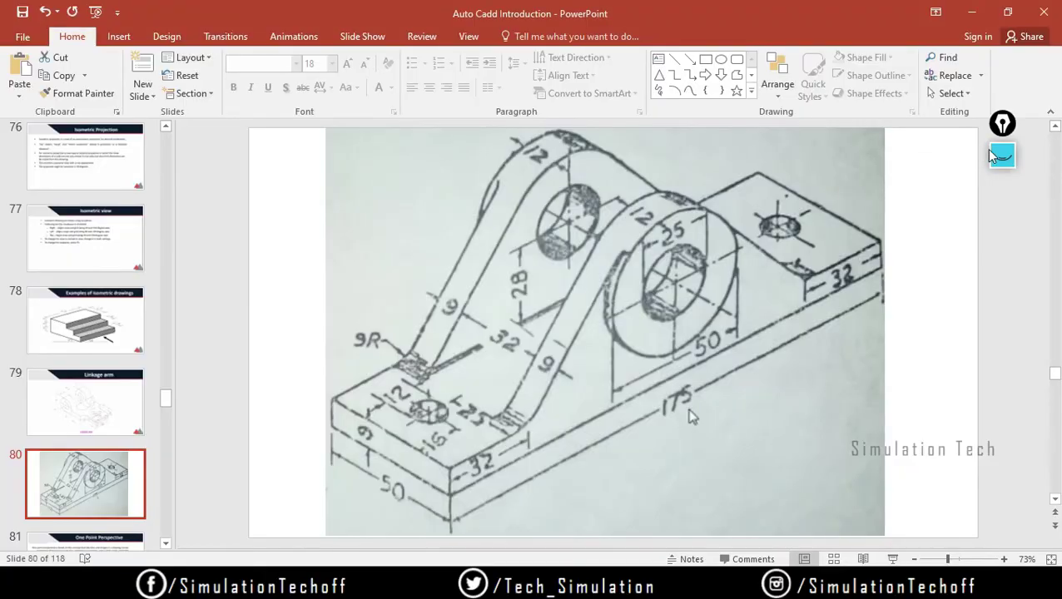
Circle the boss and its hole in pink with the freehand annotation pen
click(992, 156)
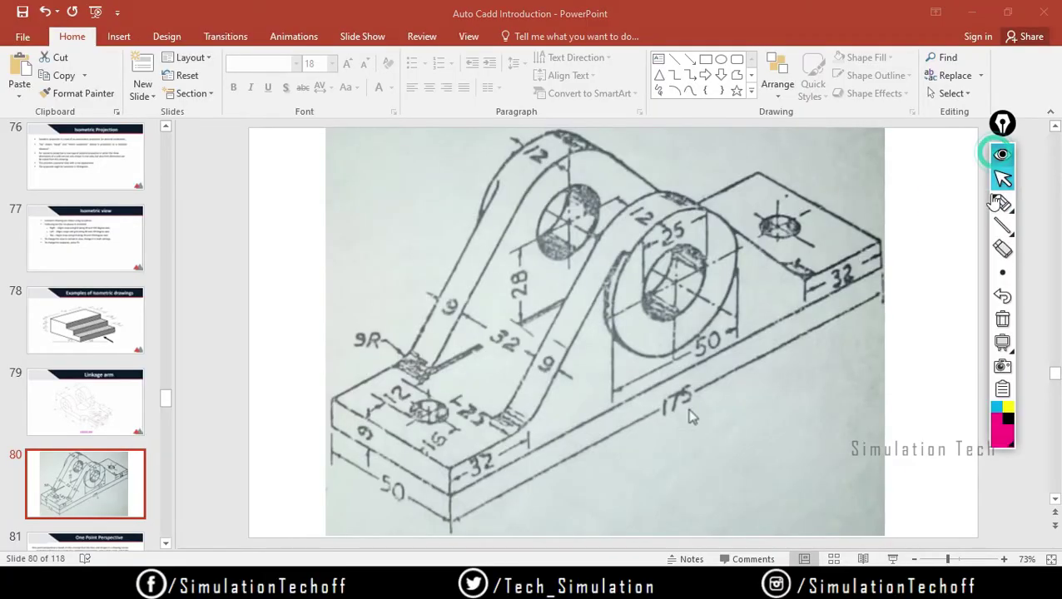
click(1002, 225)
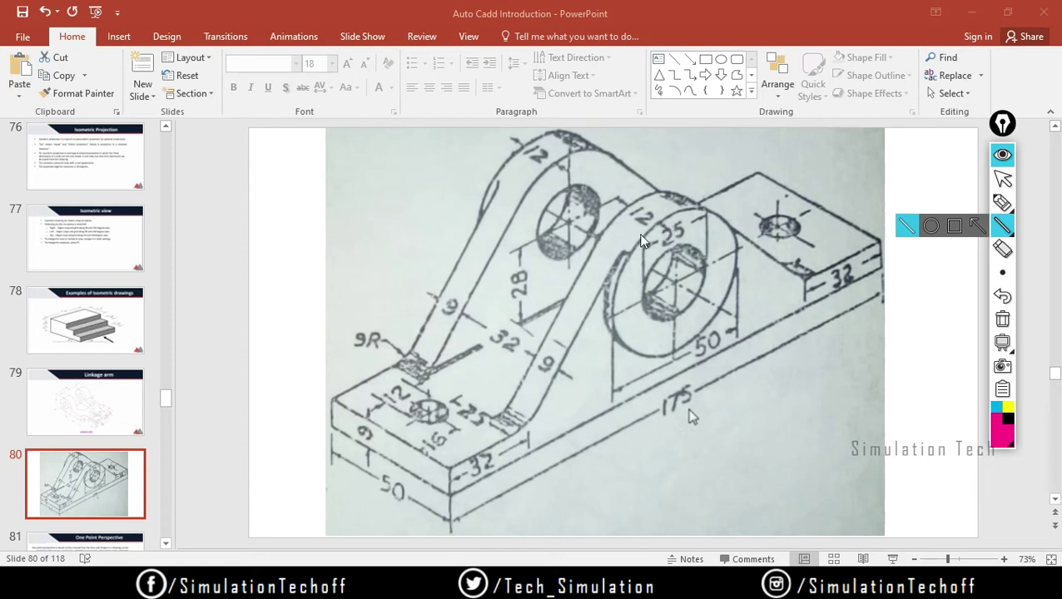
click(1002, 203)
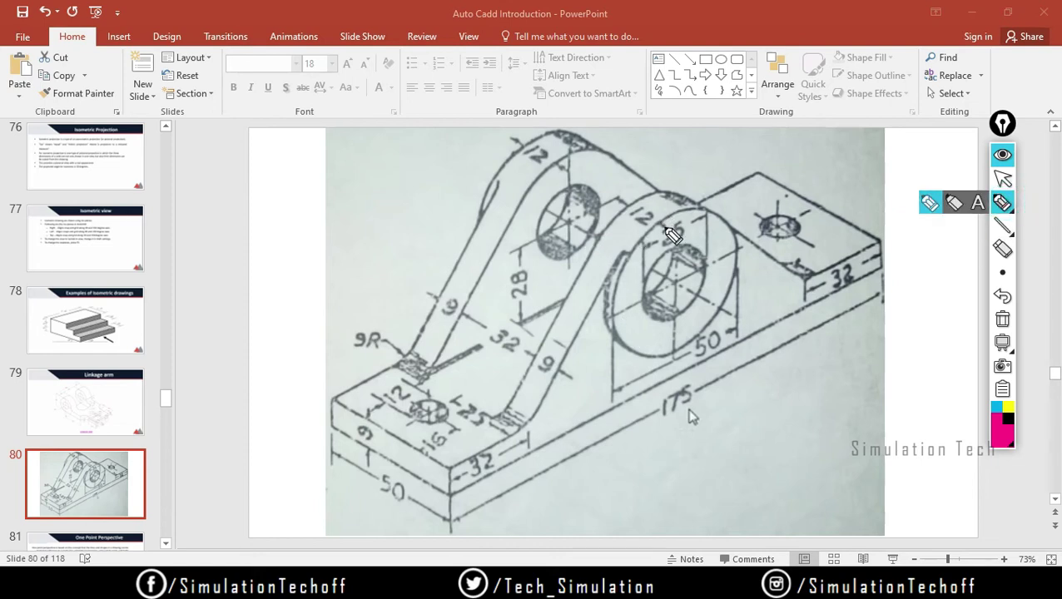
mouse_move(653, 223)
mouse_down()
mouse_move(614, 310)
mouse_move(649, 360)
mouse_move(728, 328)
mouse_move(745, 242)
mouse_move(666, 214)
mouse_move(645, 325)
mouse_move(699, 262)
mouse_up()
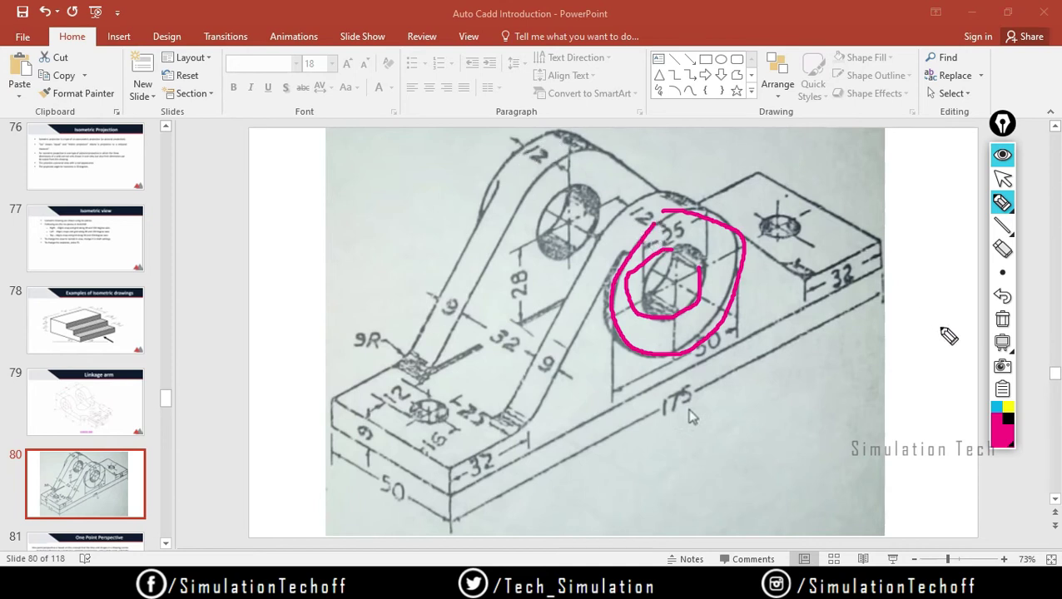
Mark the 12 dimension and tangent support edge with straight lines, then clear all ink
click(1002, 319)
click(1002, 226)
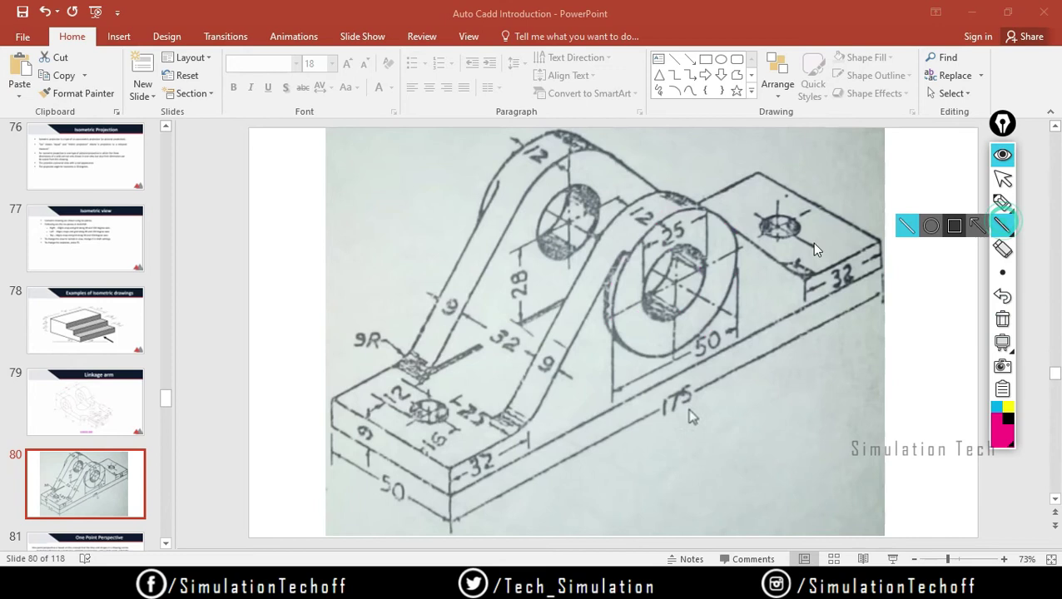
click(642, 230)
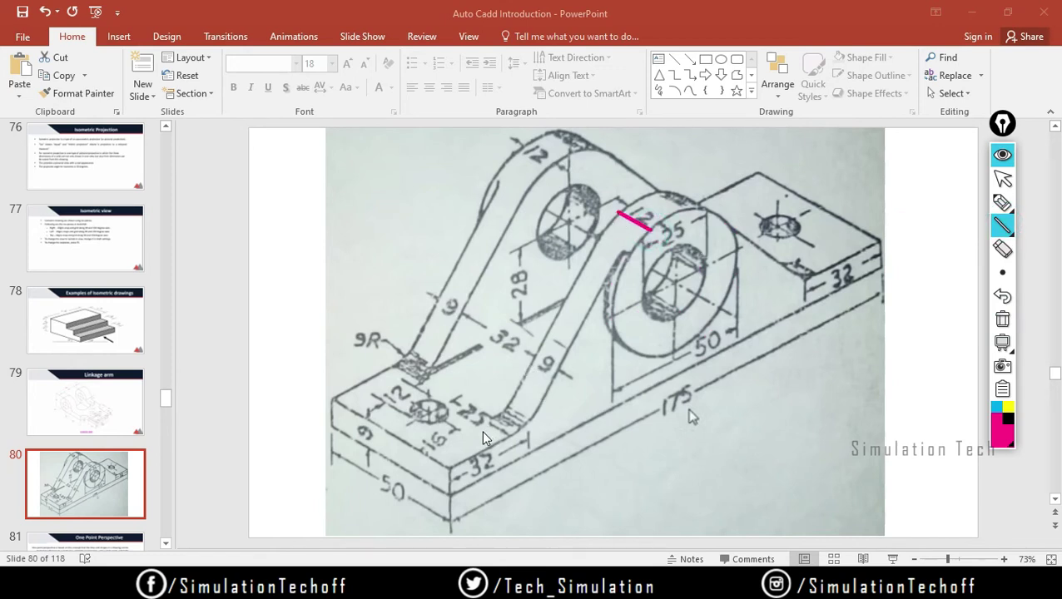
drag(435, 366, 504, 408)
drag(432, 367, 402, 349)
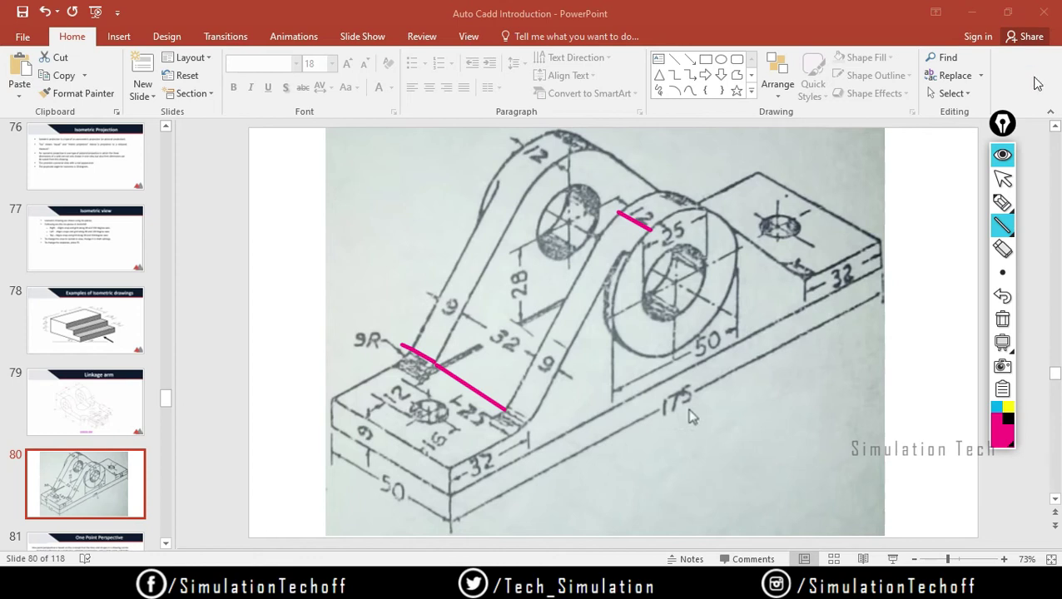
click(1000, 158)
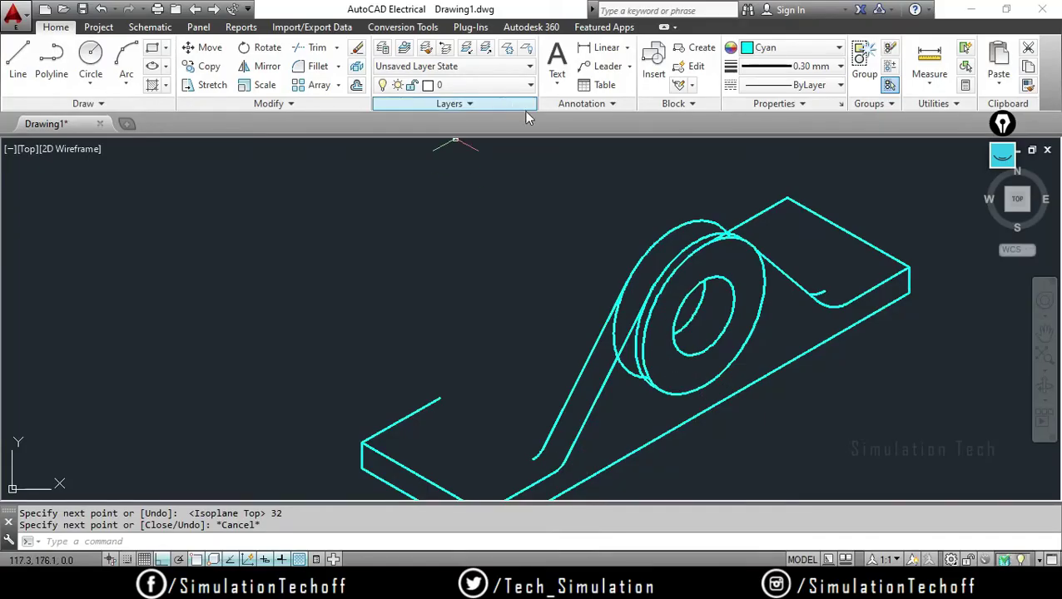
Select the boss's outer circle and hole for copying, based at the circle centre
click(208, 66)
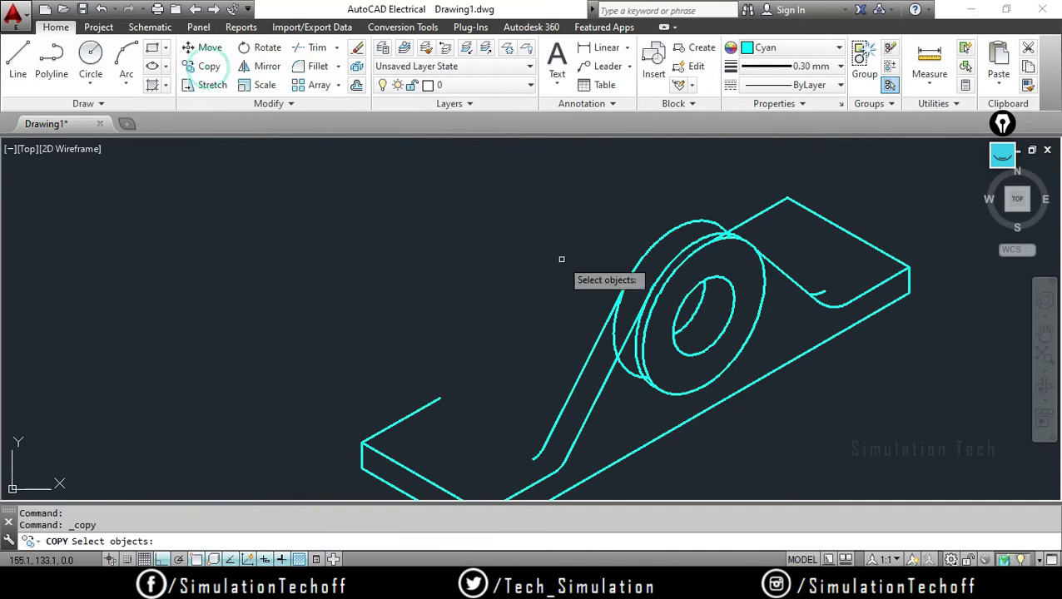
scroll(665, 348, up, 4)
middle_drag(663, 363, 605, 299)
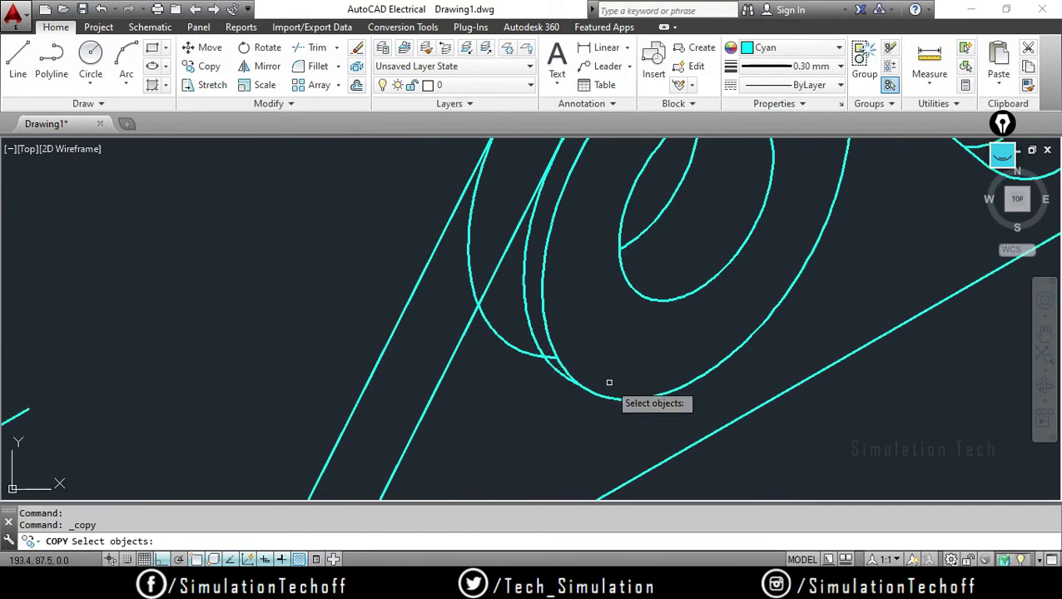
click(550, 341)
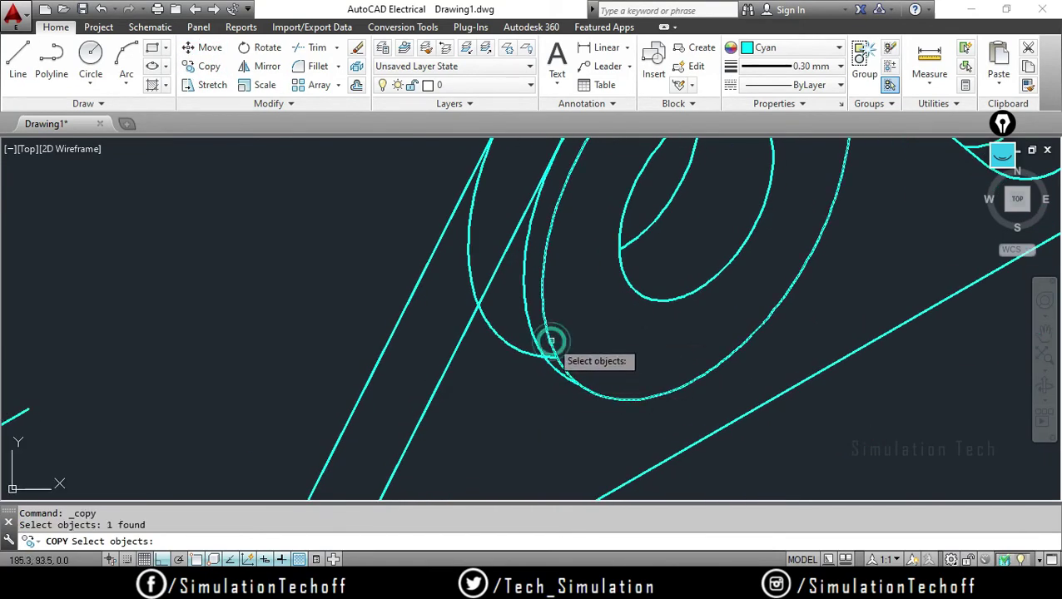
click(688, 295)
scroll(695, 316, down, 4)
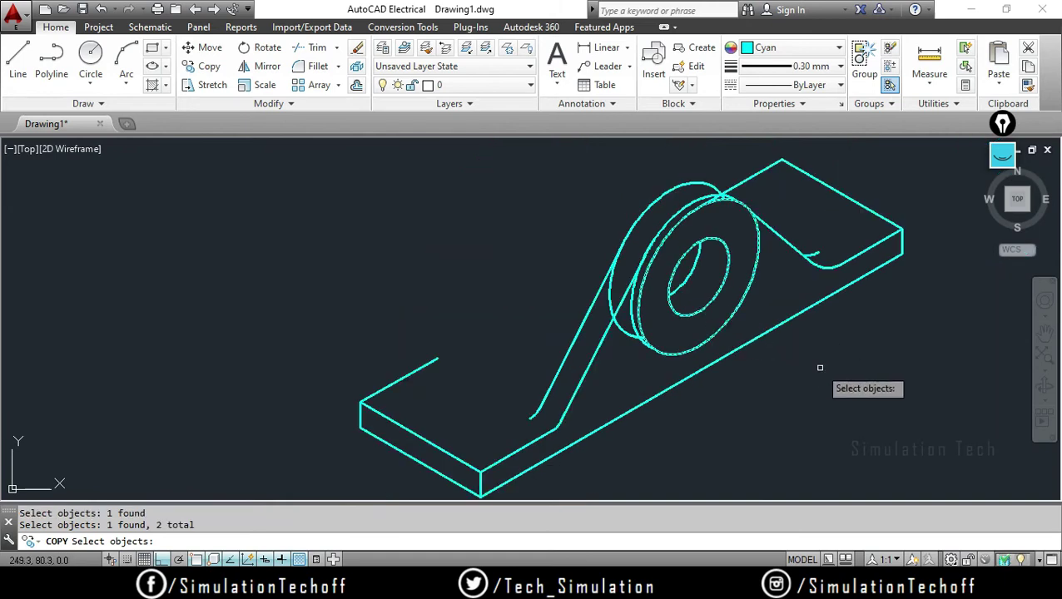
key(Return)
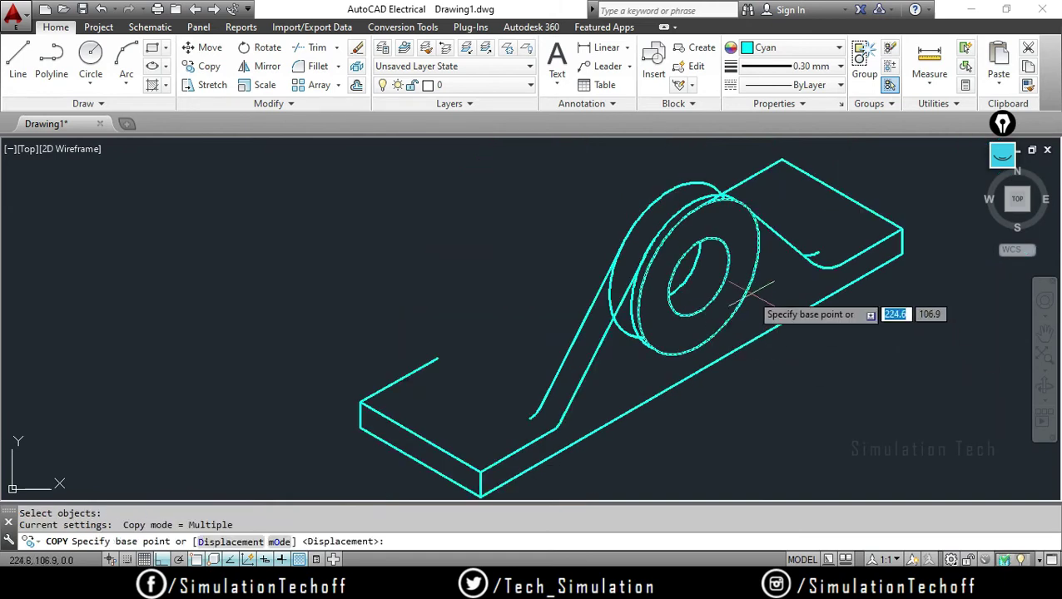
click(699, 276)
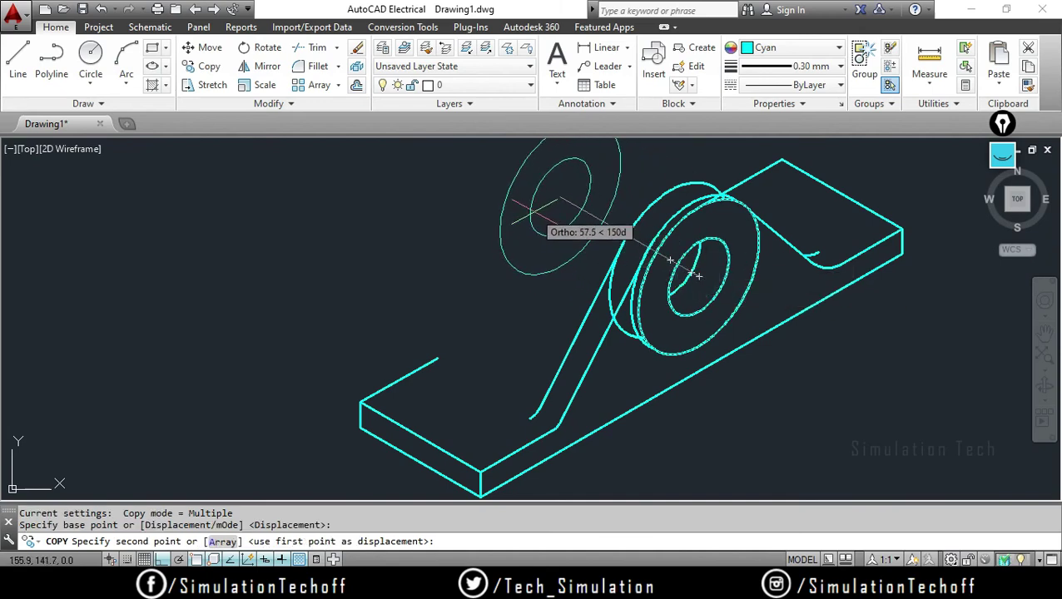
Place copies of the boss circles at distances 56, 53 and 44
text(5)
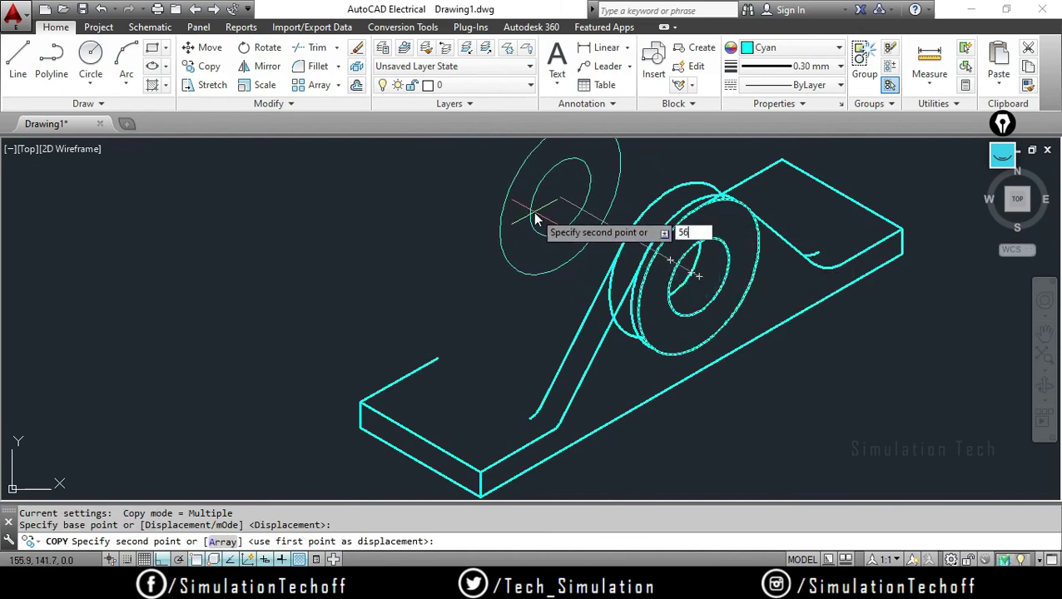
text(6)
key(Return)
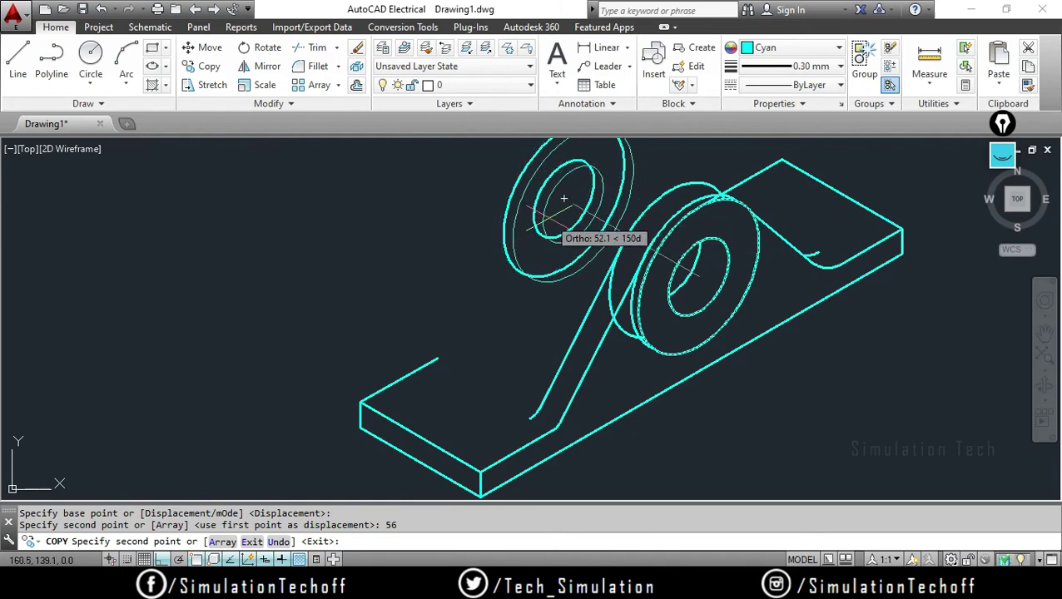
text(53)
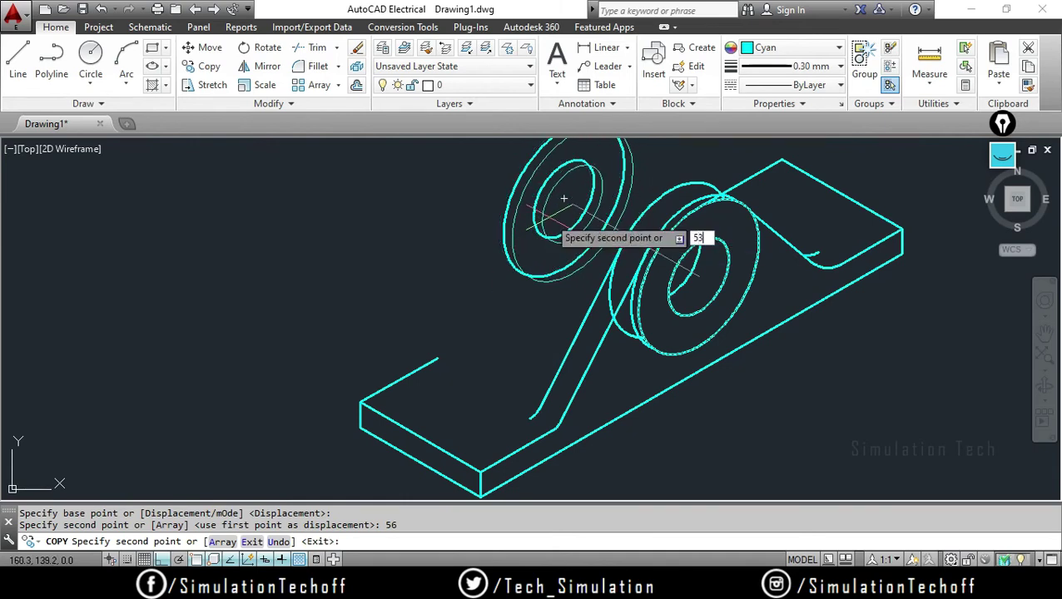
key(Return)
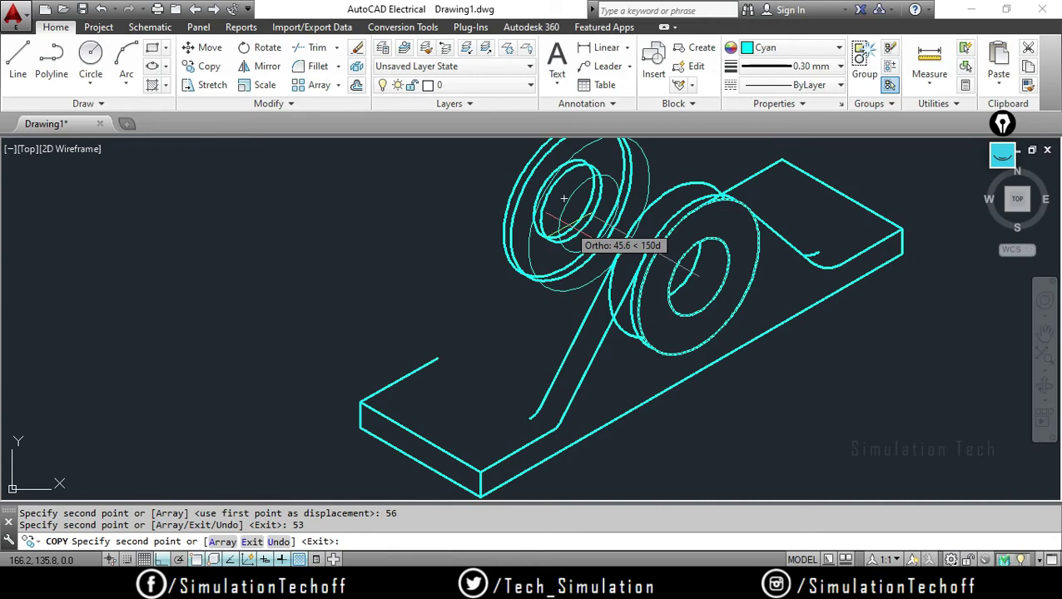
text(44)
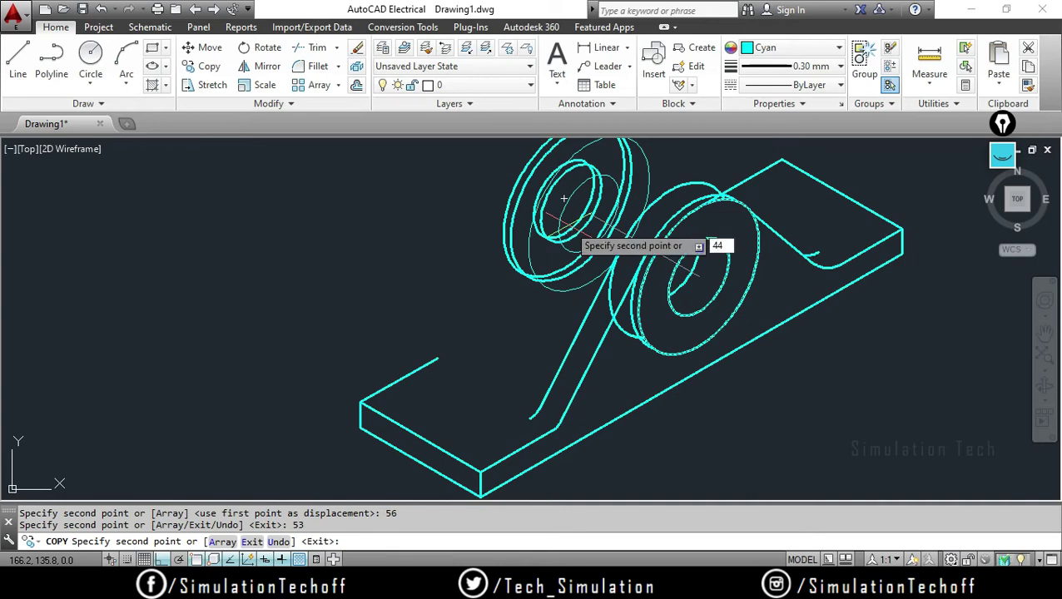
key(Return)
key(Escape)
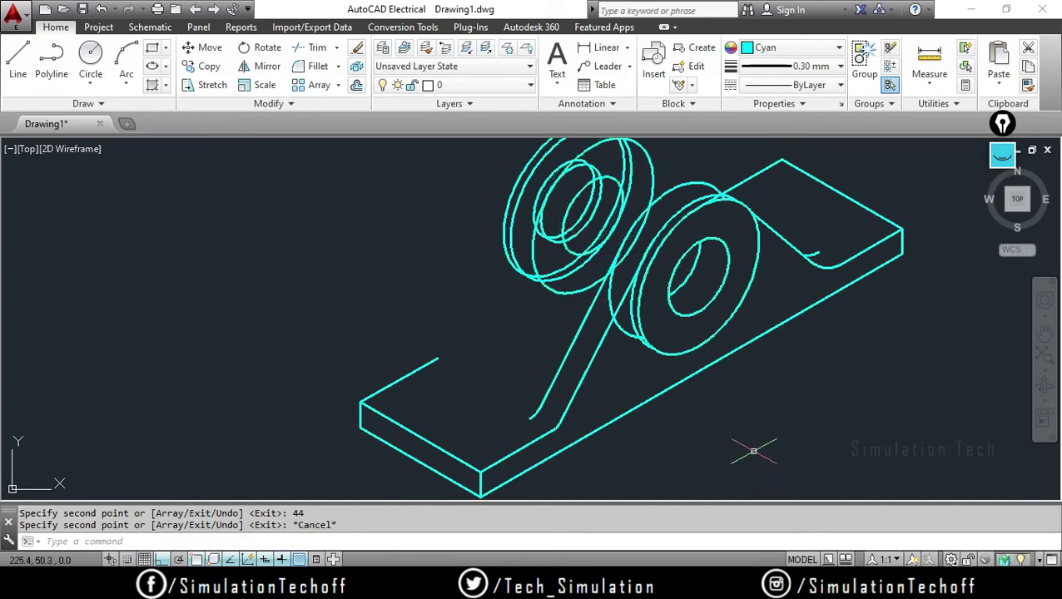
scroll(620, 240, down, 2)
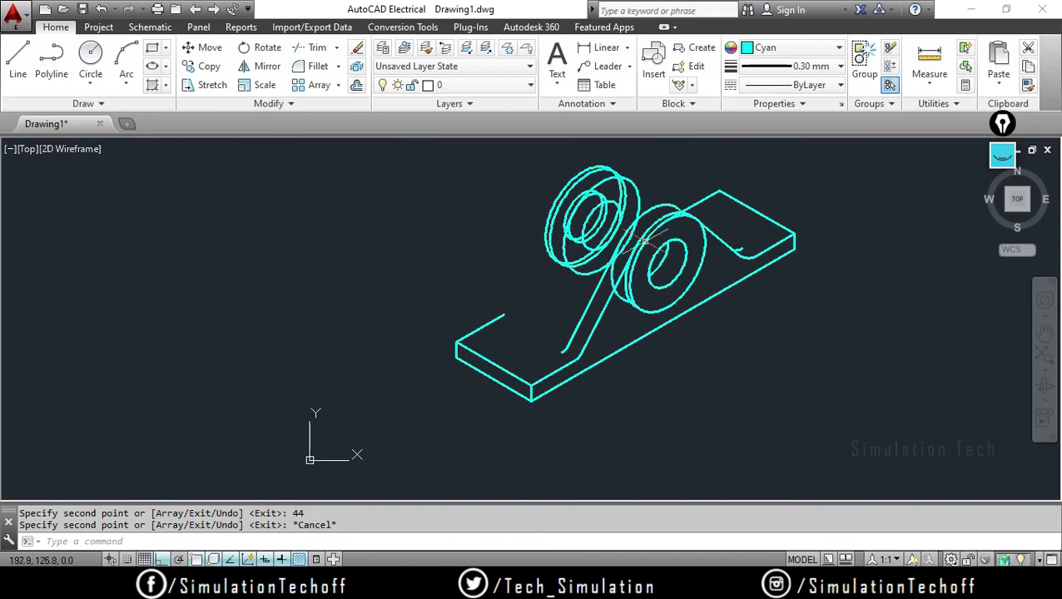
scroll(644, 240, up, 3)
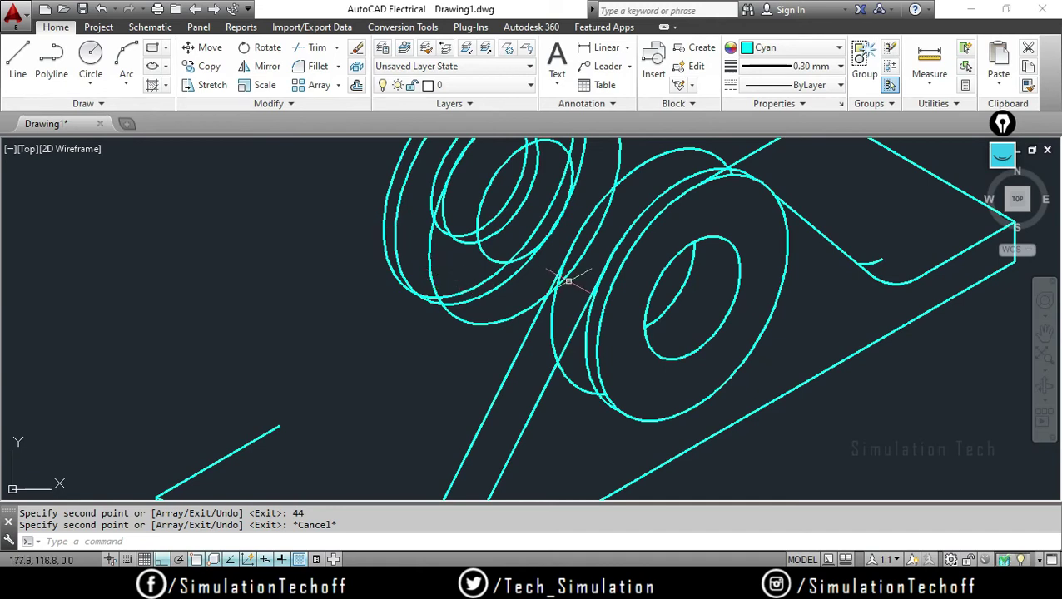
middle_drag(439, 374, 414, 402)
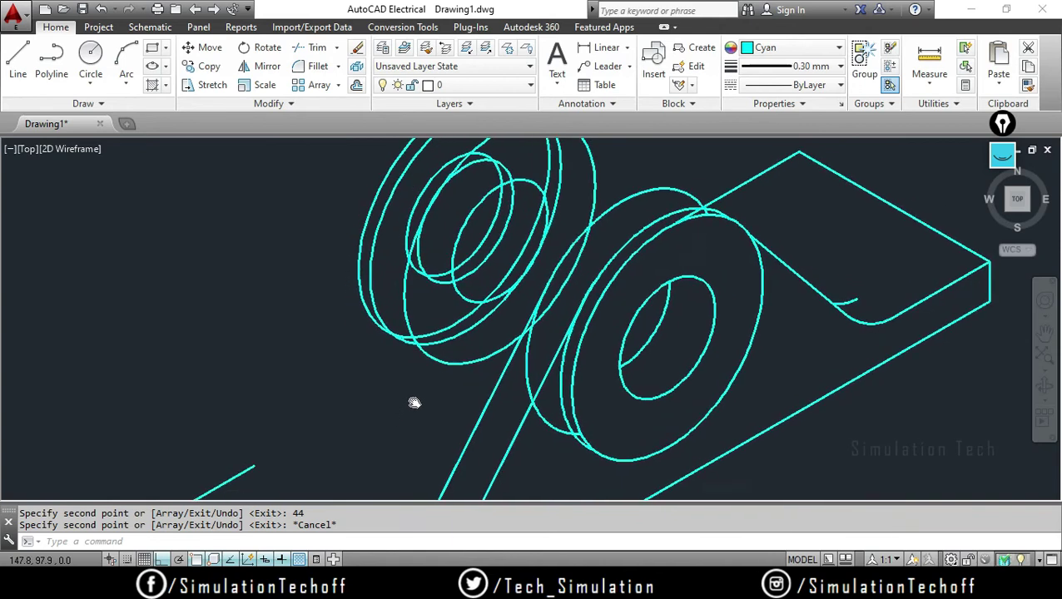
scroll(414, 403, down, 2)
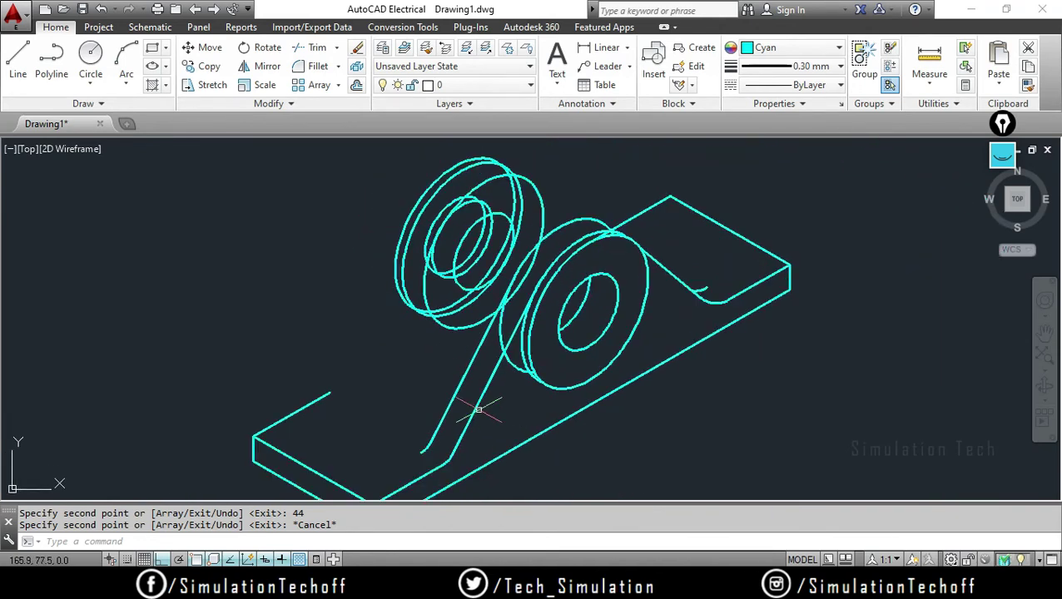
Pick two support edges and two fillet arcs to copy, based at the support's lower end
click(204, 66)
click(459, 431)
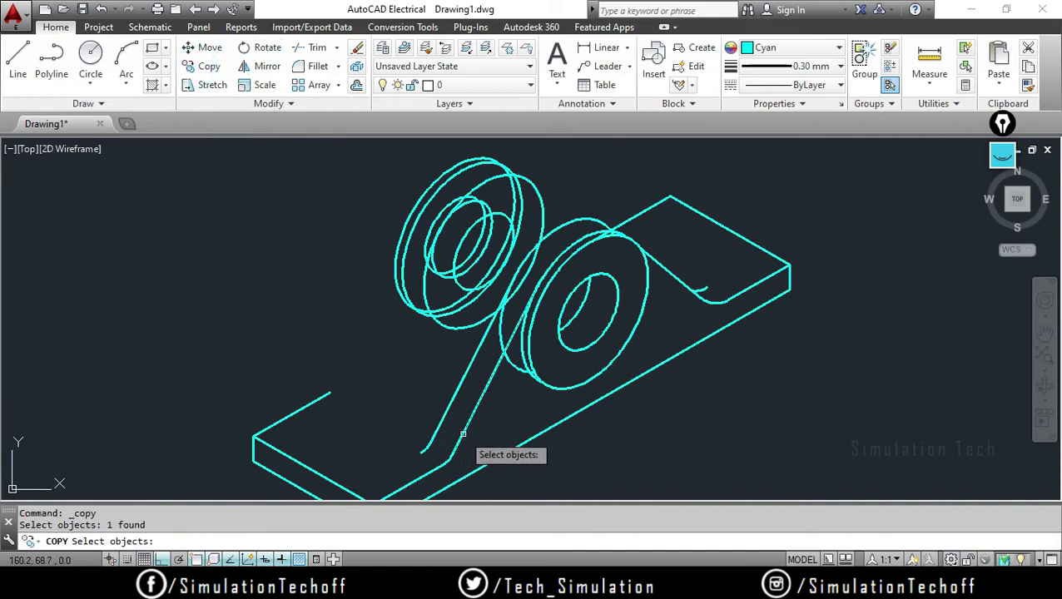
click(447, 460)
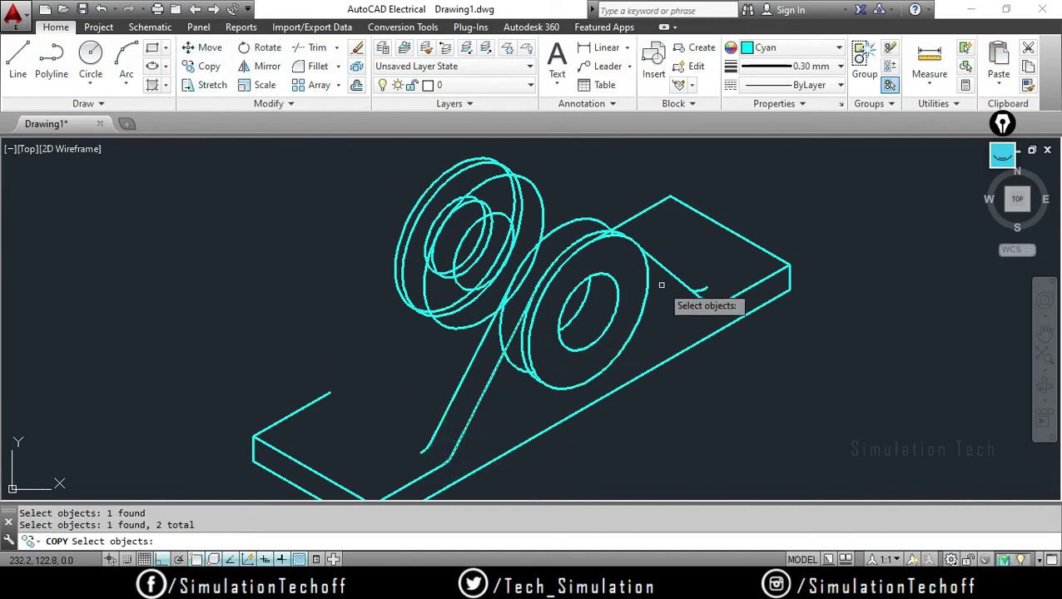
scroll(710, 320, up, 5)
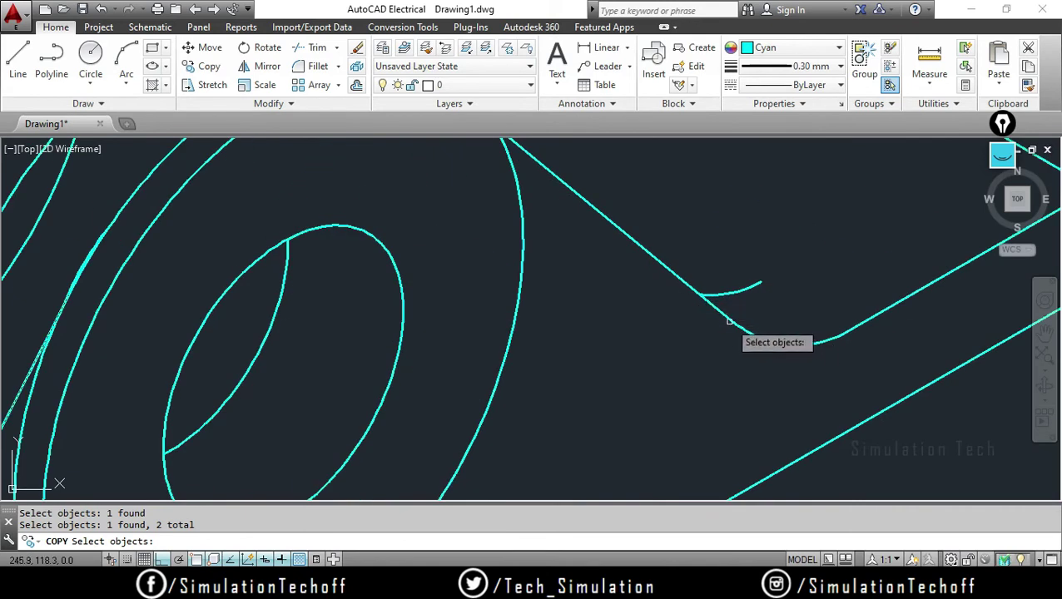
click(720, 313)
click(759, 343)
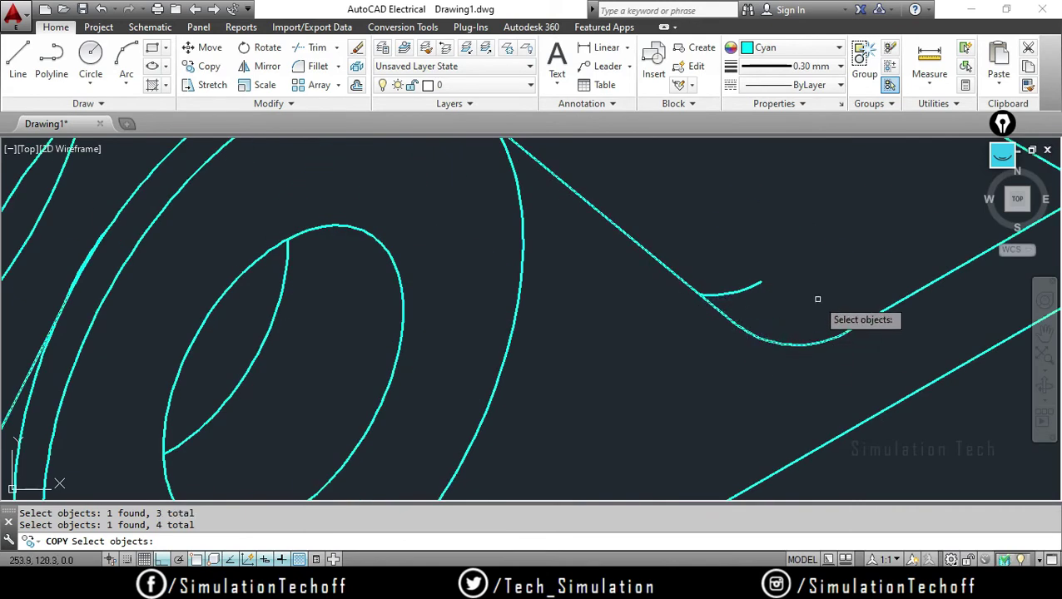
key(Return)
scroll(813, 300, down, 3)
scroll(753, 345, down, 3)
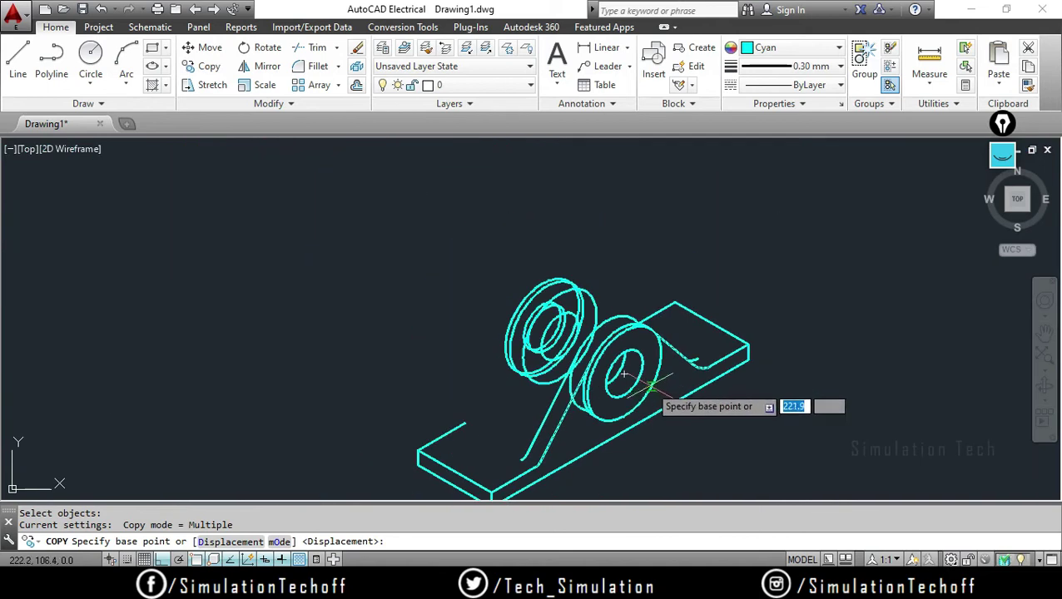
scroll(687, 355, down, 3)
scroll(648, 289, up, 3)
scroll(569, 422, up, 2)
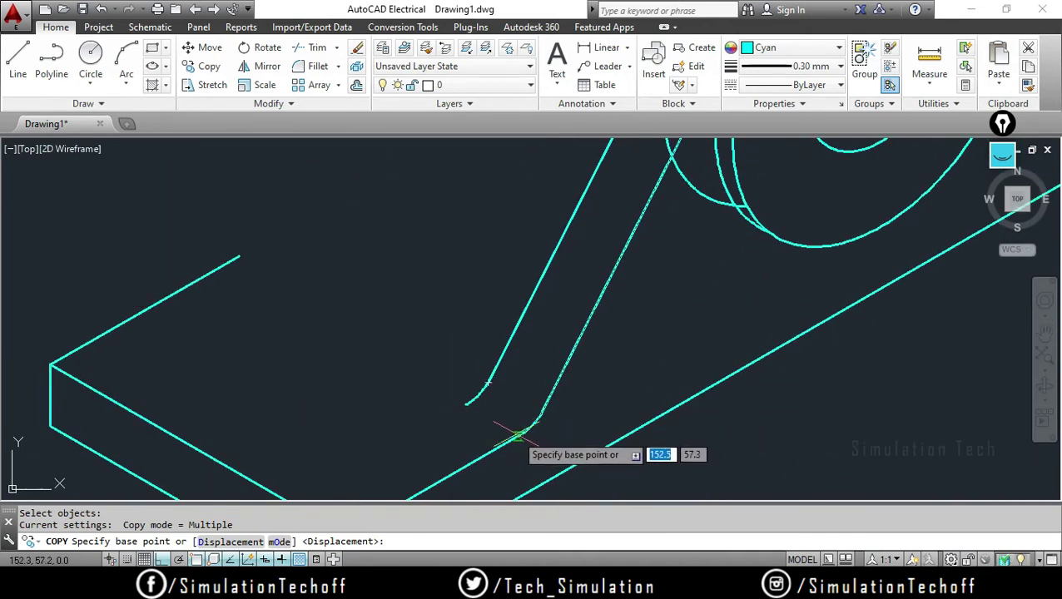
click(519, 435)
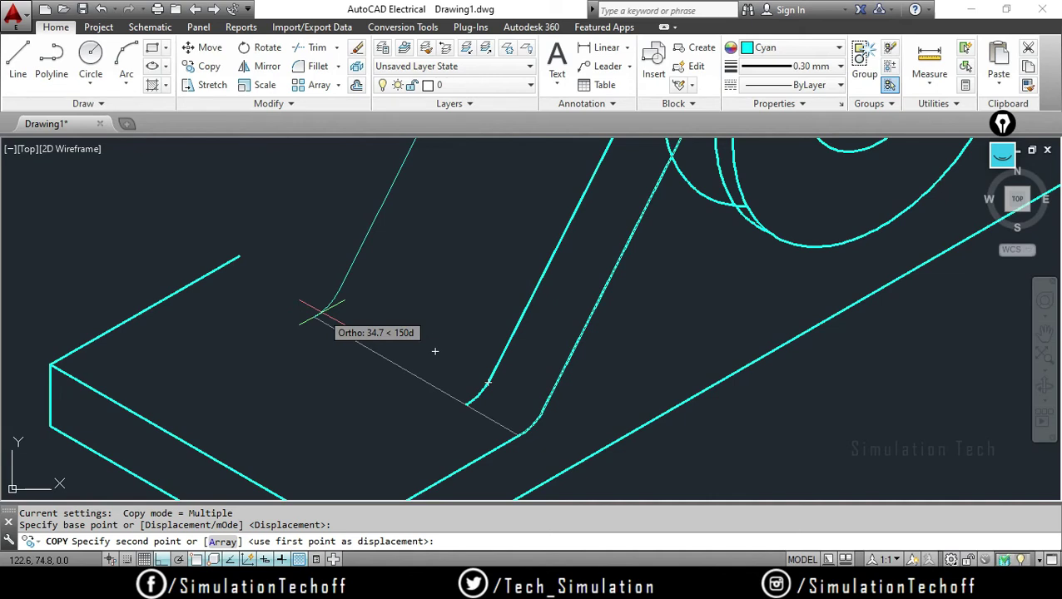
Copy the support edge line 50 and then 41 units along 150° onto the base plate
text(50)
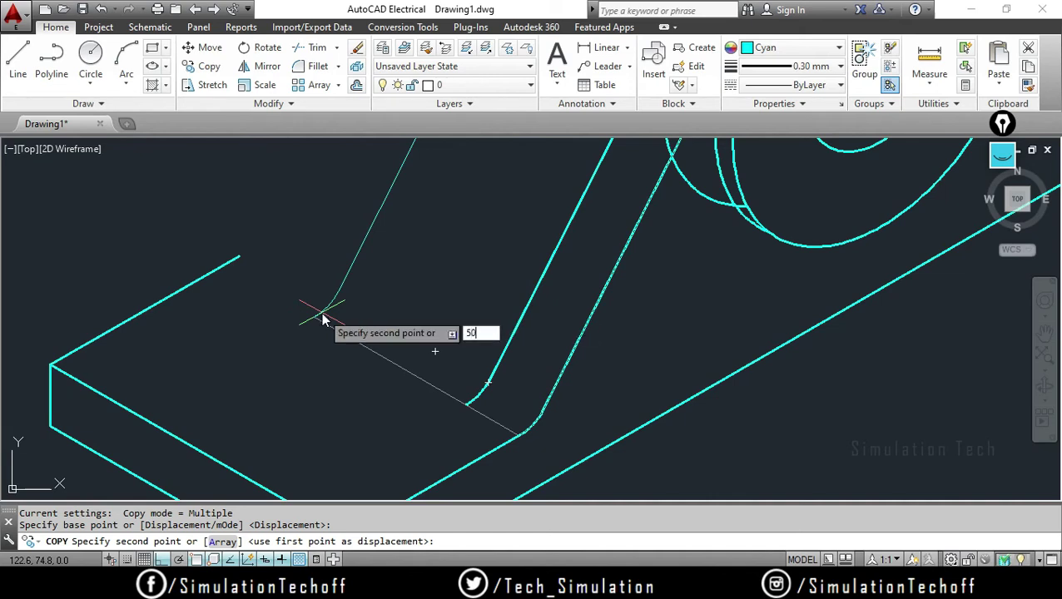
key(Return)
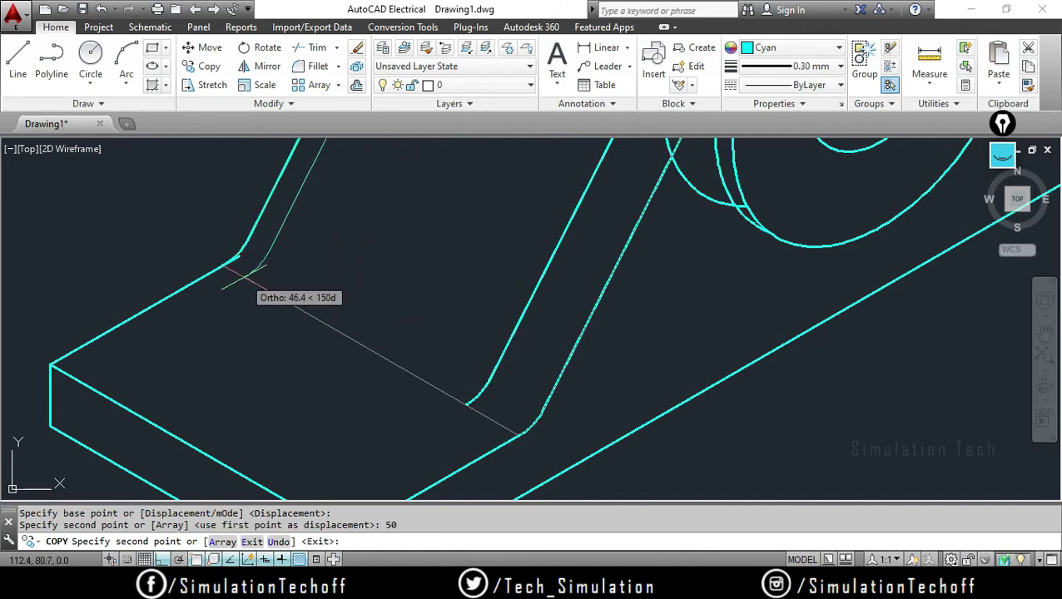
scroll(248, 275, down, 3)
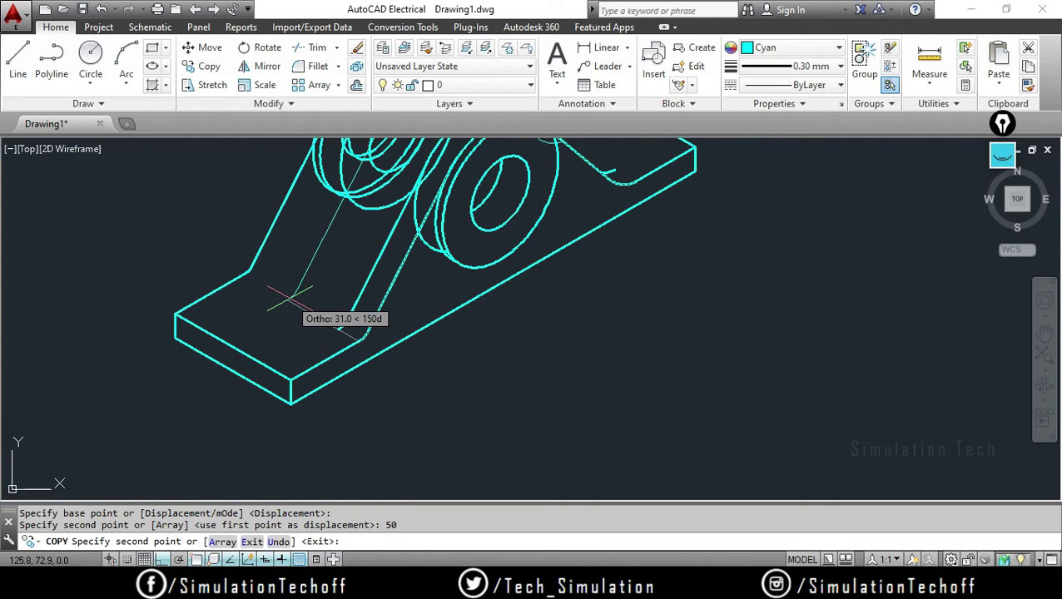
text(41)
key(Return)
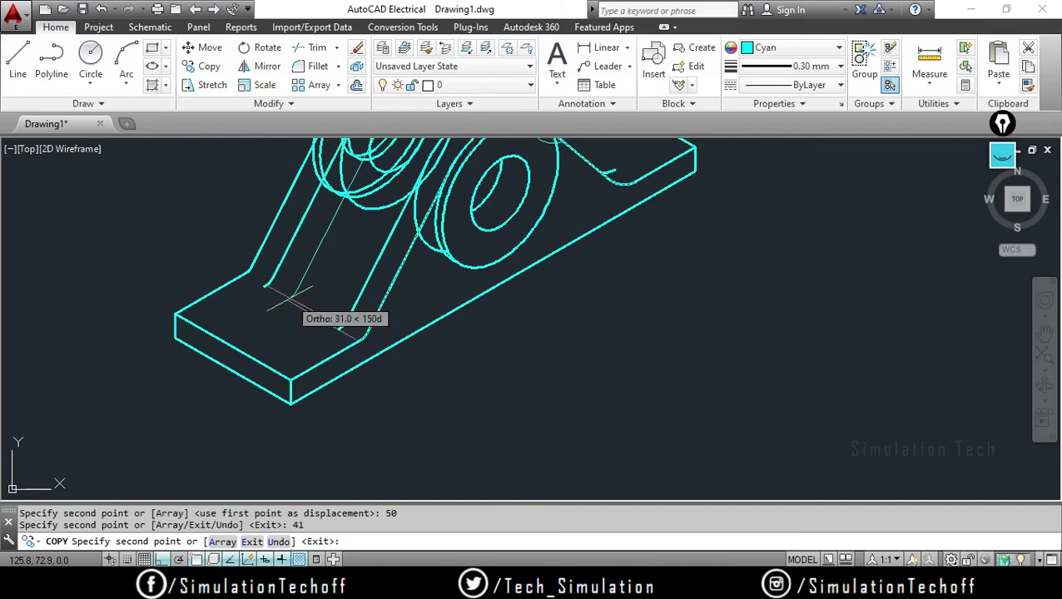
key(Escape)
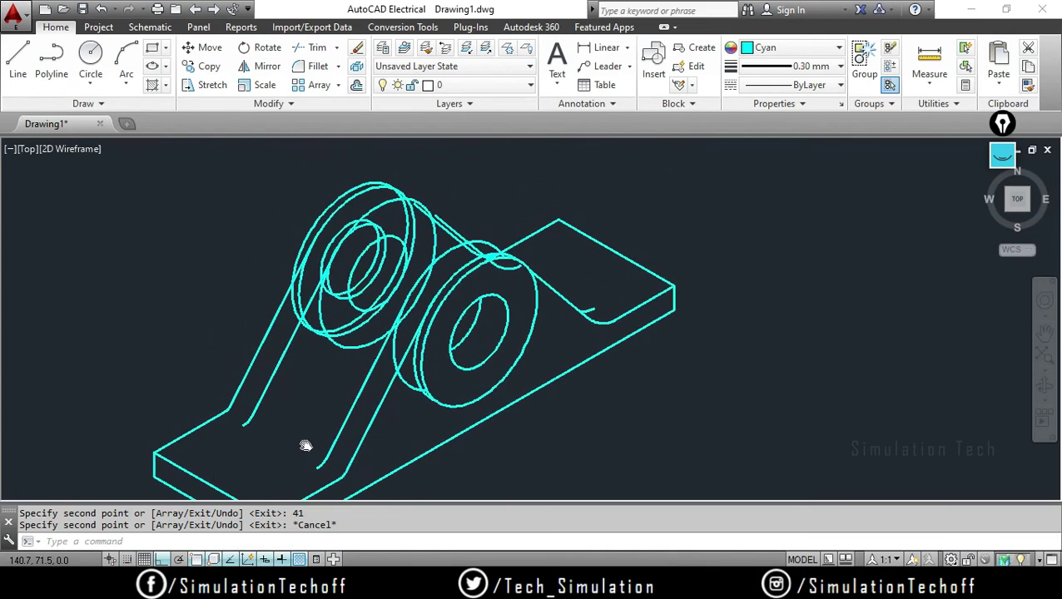
middle_drag(326, 308, 305, 448)
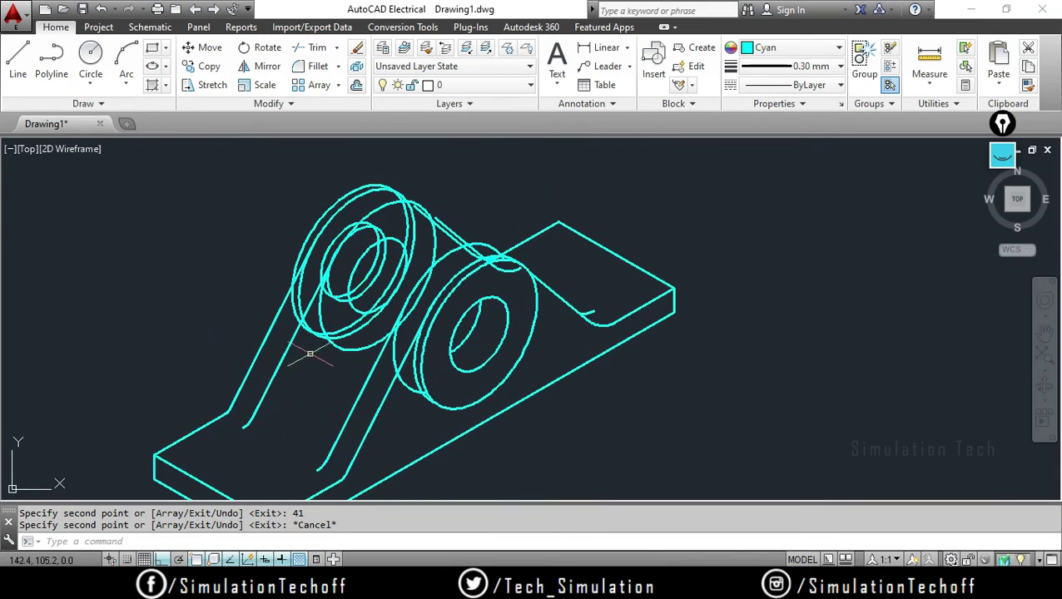
Draw a short line joining the outer boss circle to the adjacent circle
scroll(320, 328, up, 2)
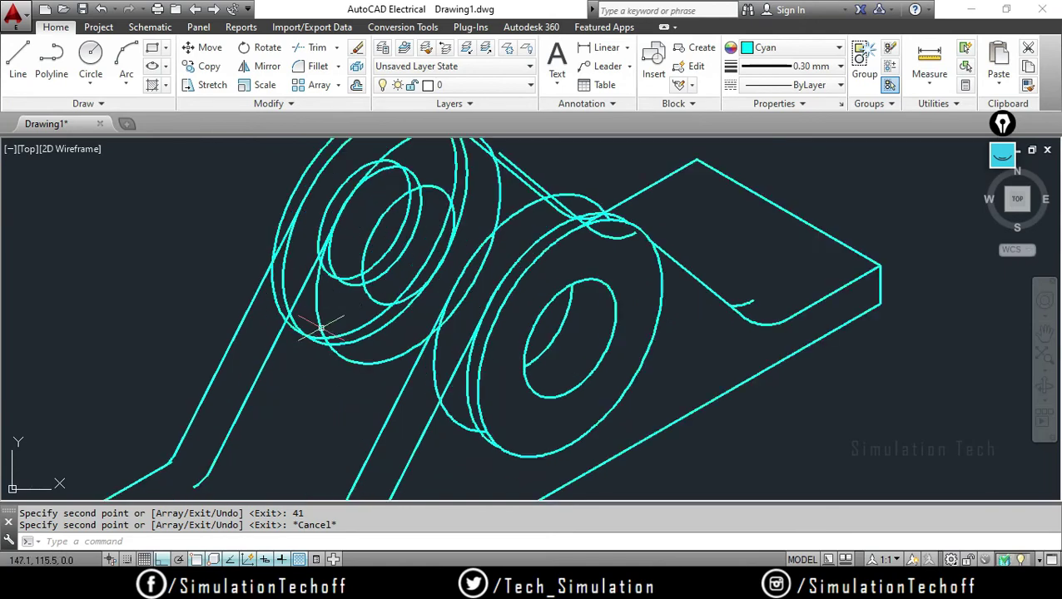
scroll(370, 323, up, 1)
scroll(333, 350, up, 2)
scroll(303, 370, down, 1)
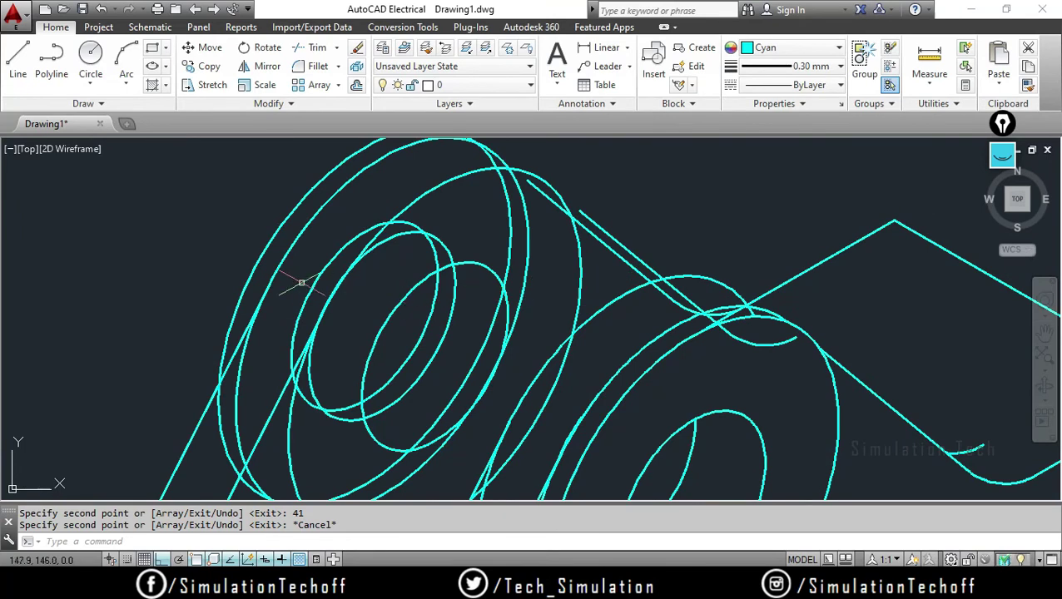
click(18, 56)
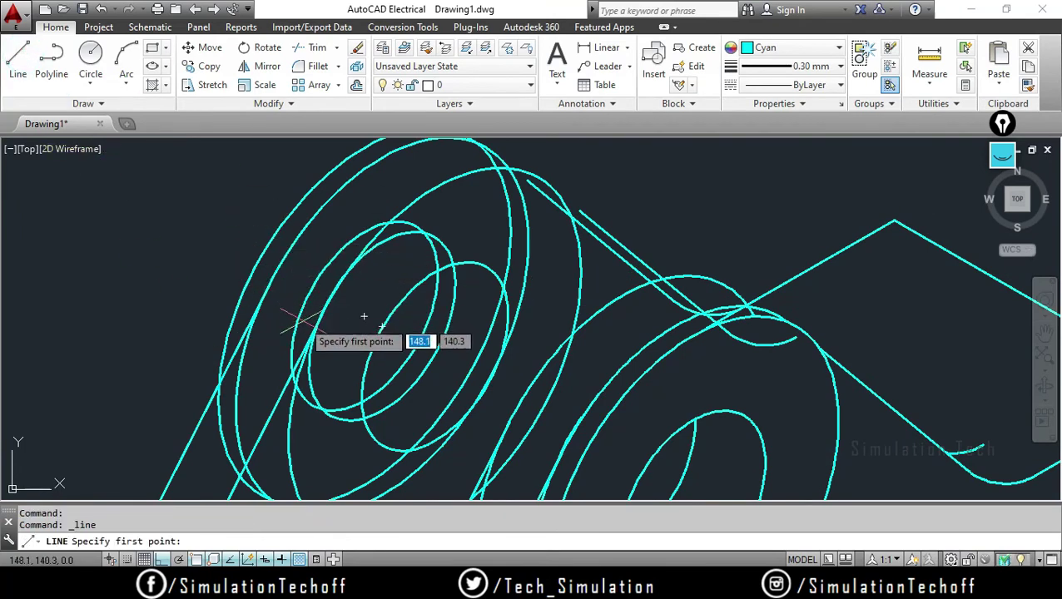
scroll(292, 301, up, 1)
scroll(293, 316, up, 2)
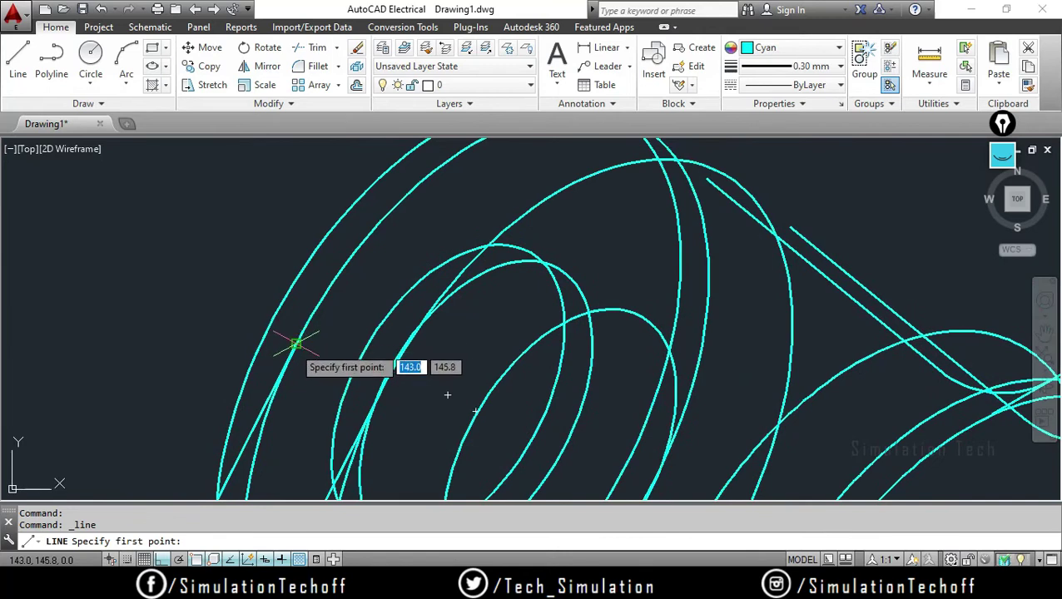
click(298, 347)
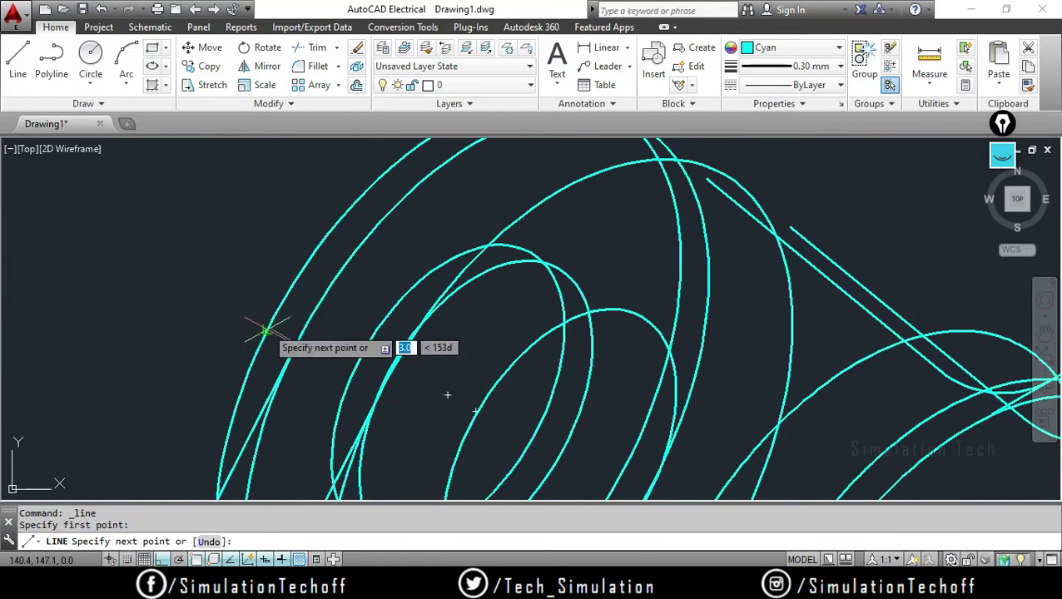
click(265, 330)
key(Escape)
Draw a second connecting line between the right boss circle and its neighbouring circle
scroll(316, 299, down, 1)
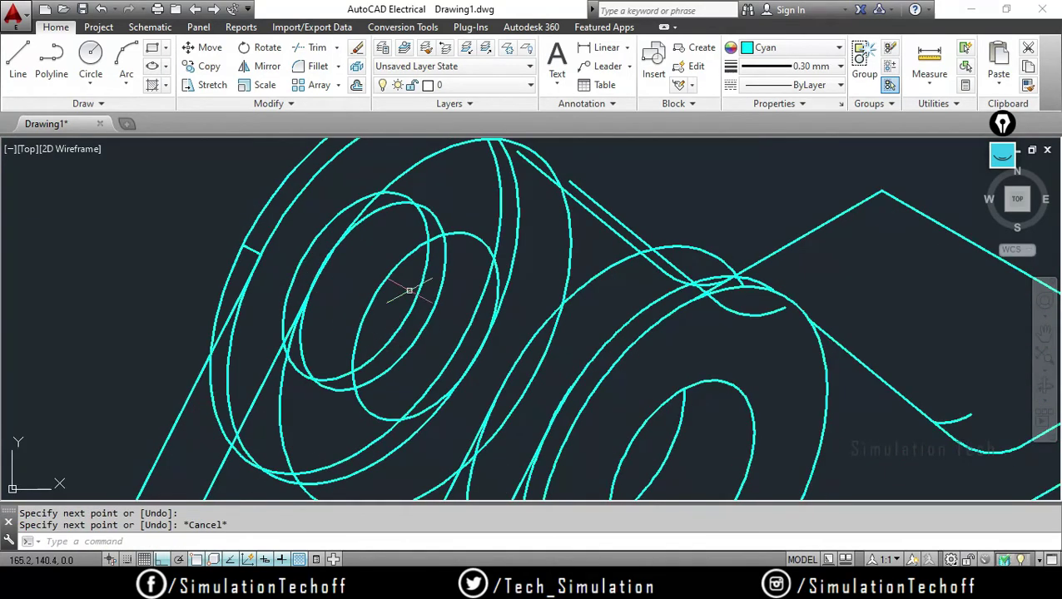
scroll(409, 290, down, 1)
scroll(208, 166, down, 1)
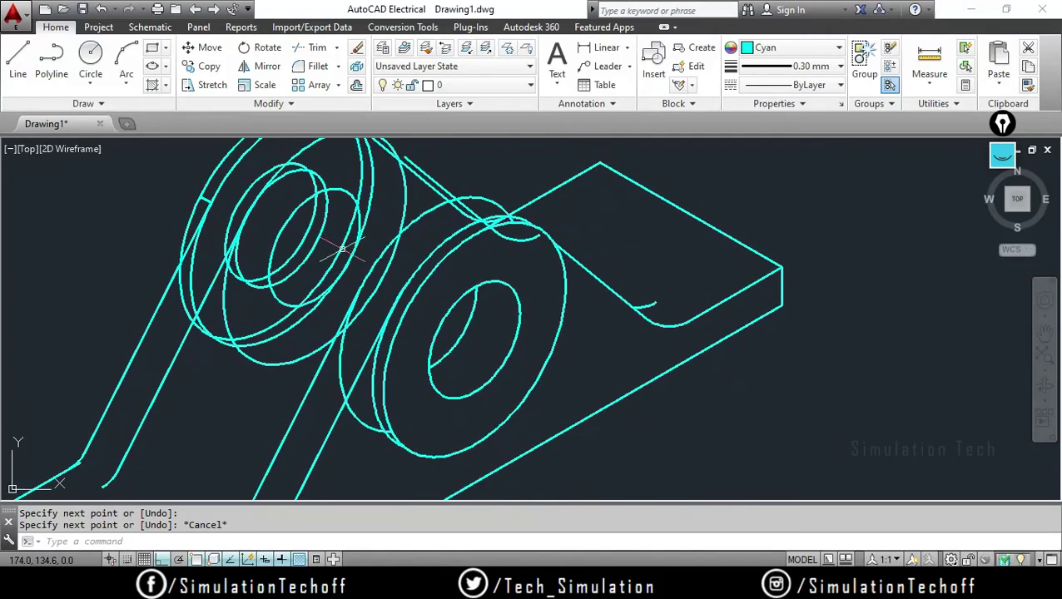
click(10, 53)
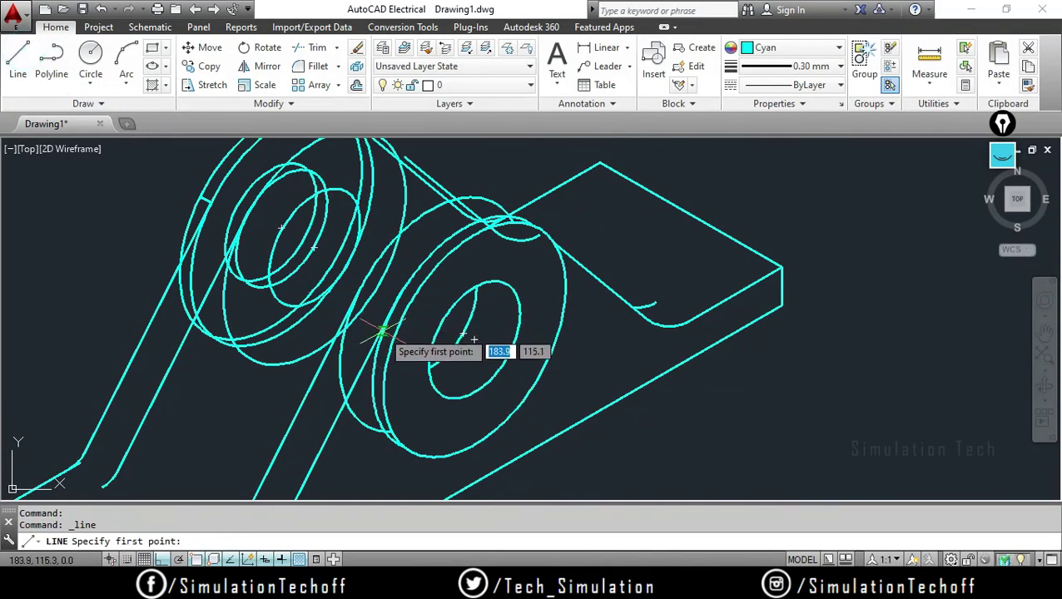
scroll(382, 331, up, 5)
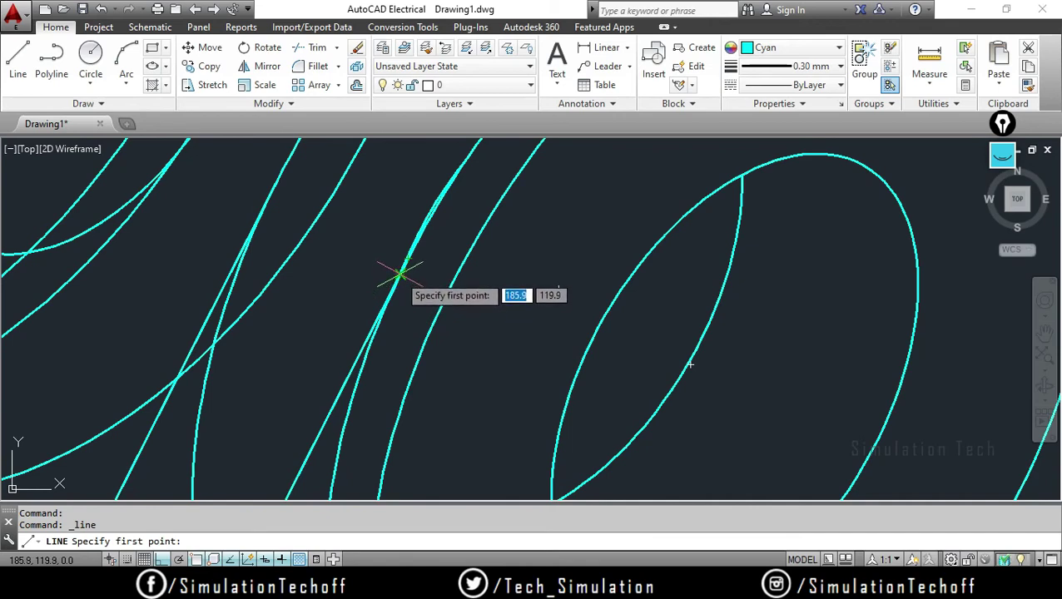
click(401, 275)
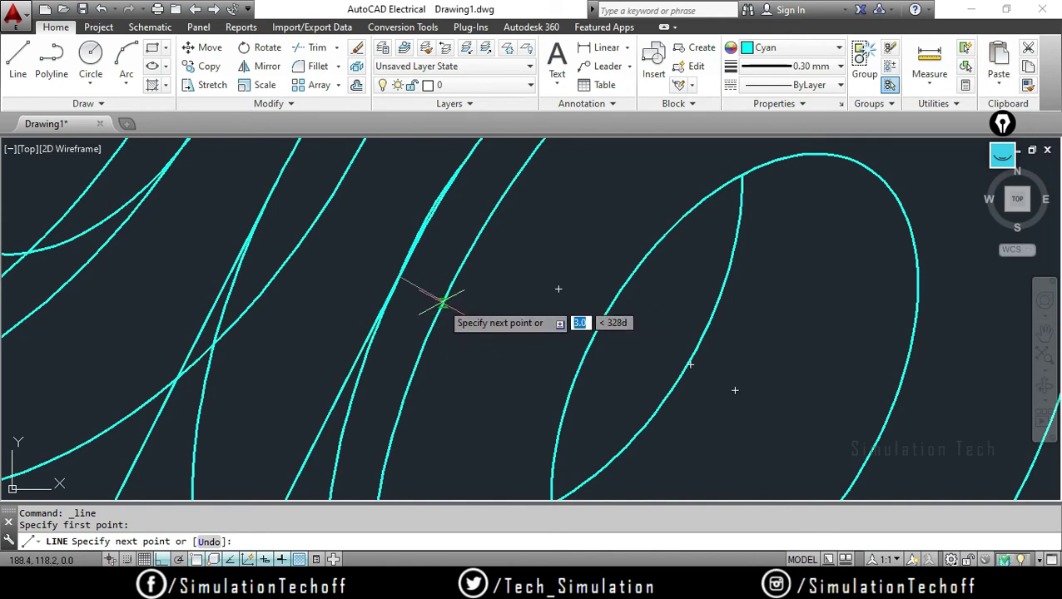
click(442, 301)
key(Escape)
shift+middle_drag(526, 353, 487, 348)
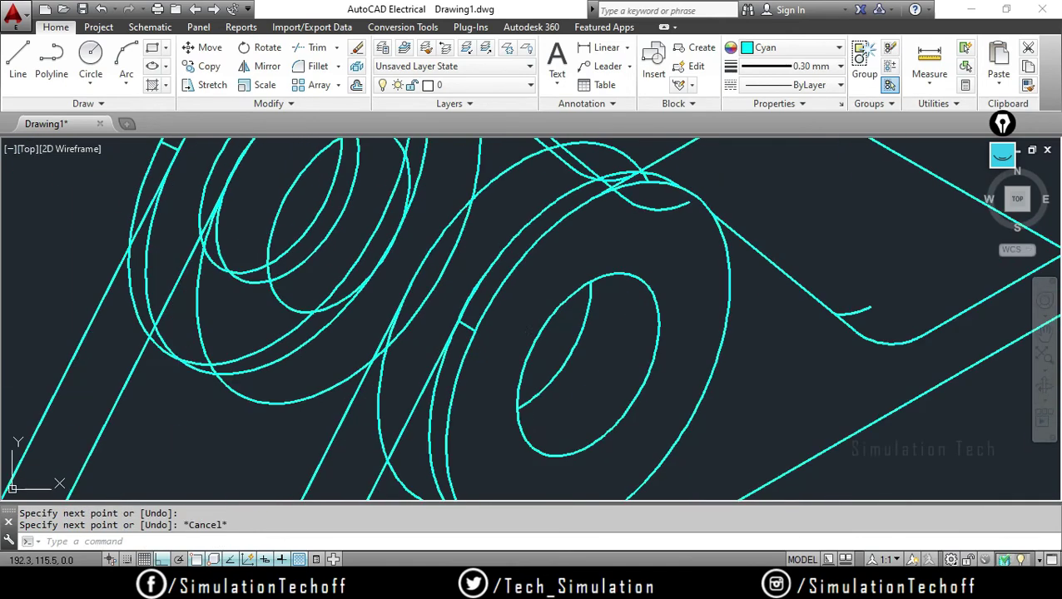
mouse_move(545, 324)
shift+middle_down()
mouse_move(517, 462)
mouse_move(502, 448)
shift+middle_up()
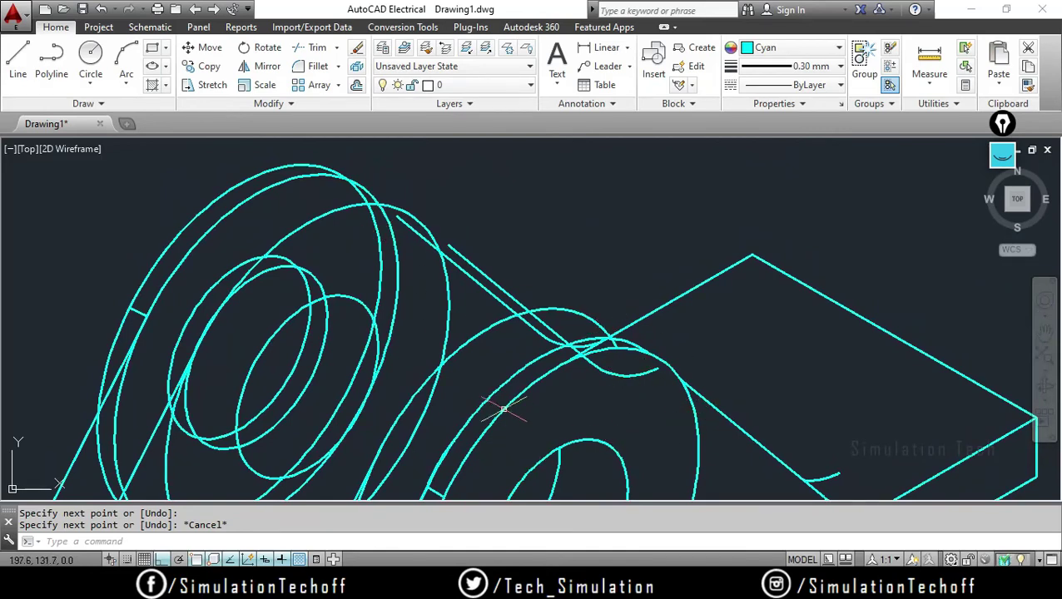
middle_drag(564, 412, 541, 347)
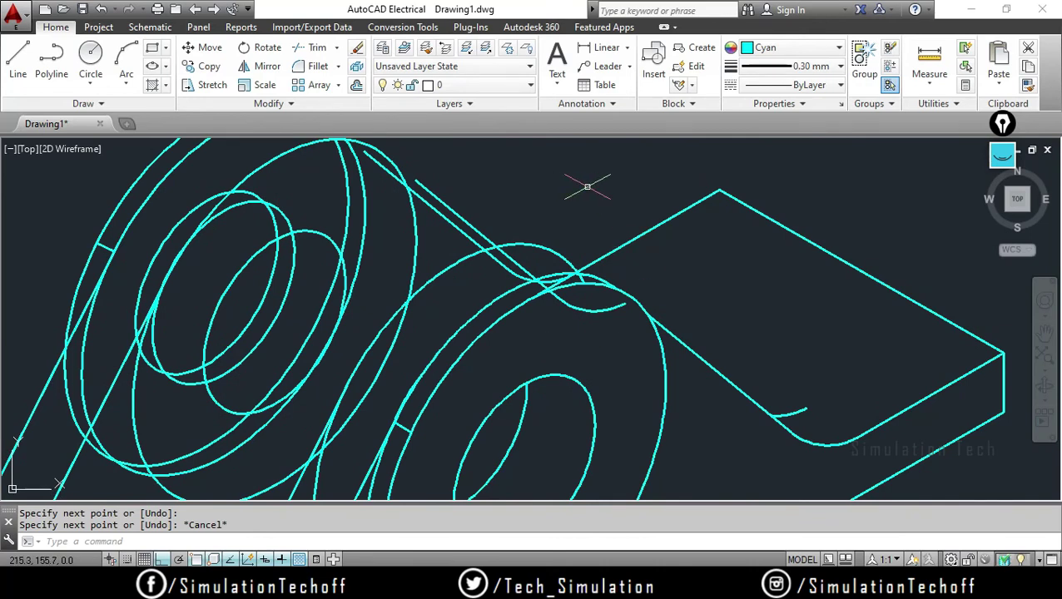
Trim the hidden arc segments and short curve pieces beside the right boss
text(t)
key(Return)
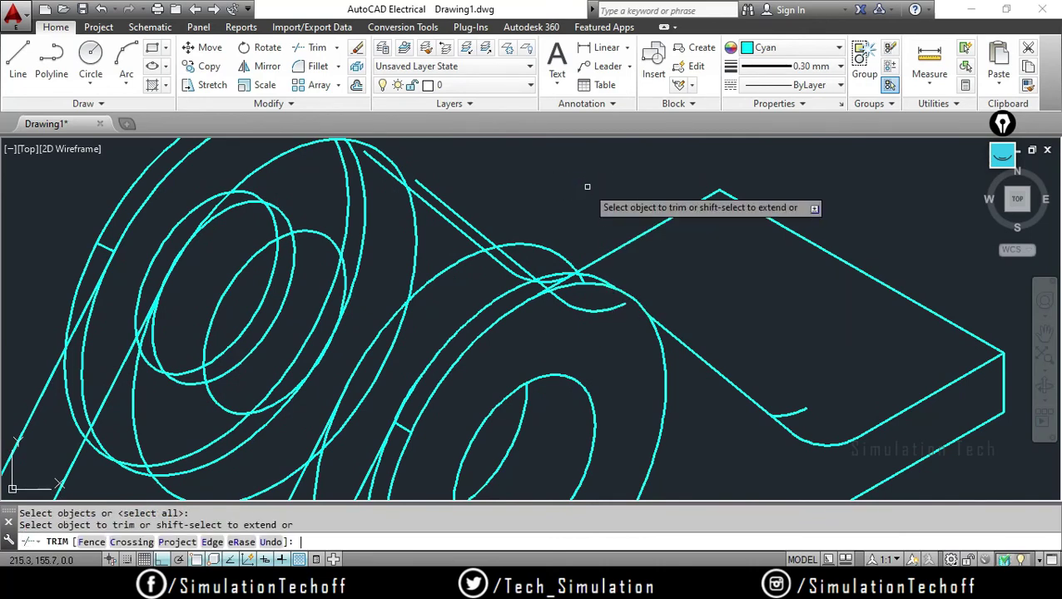
click(450, 337)
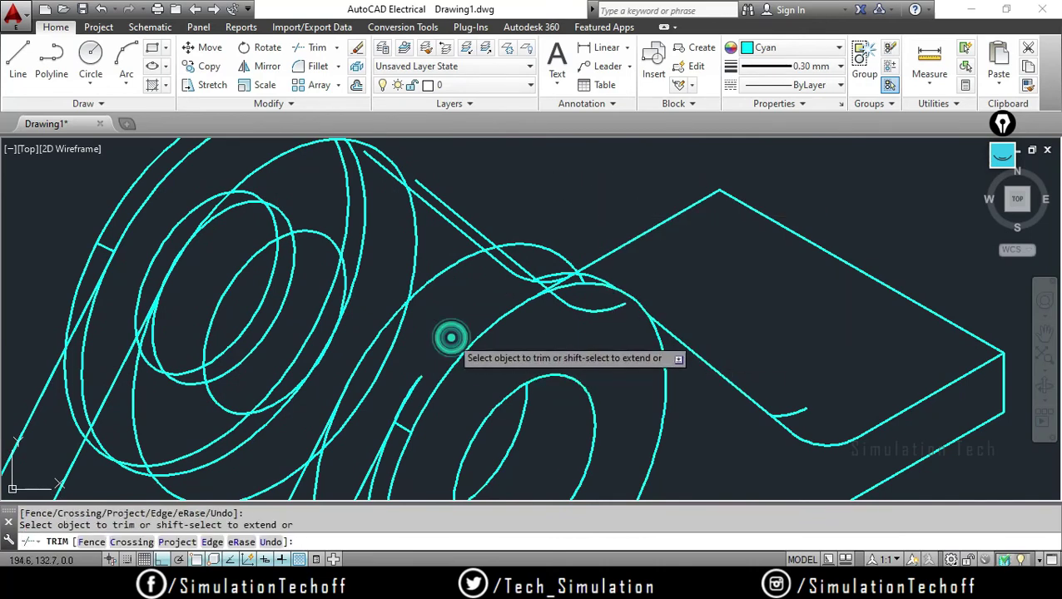
click(415, 387)
click(402, 413)
scroll(391, 420, up, 3)
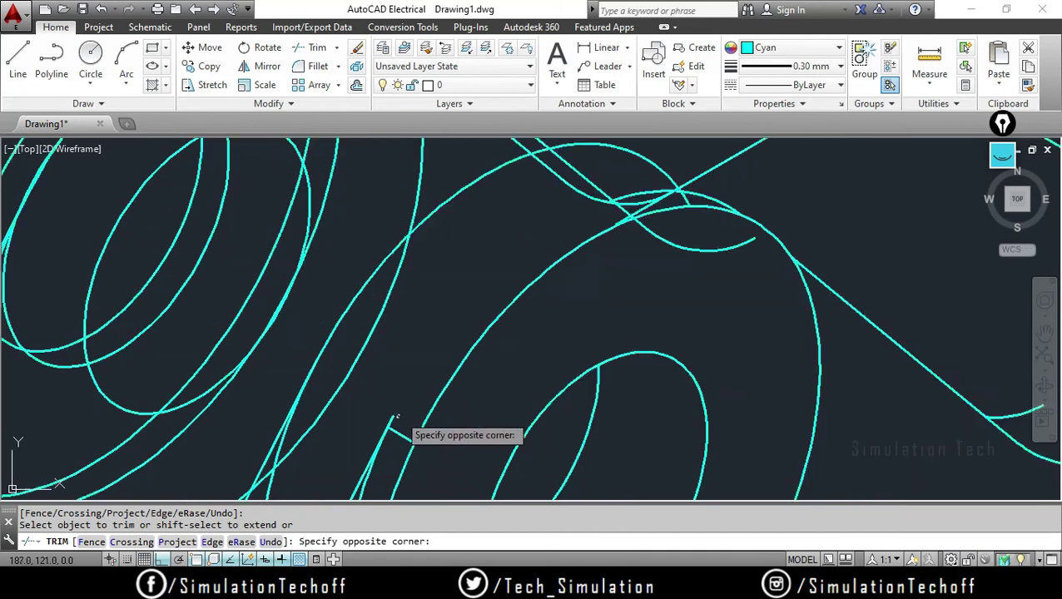
scroll(379, 422, up, 3)
click(349, 432)
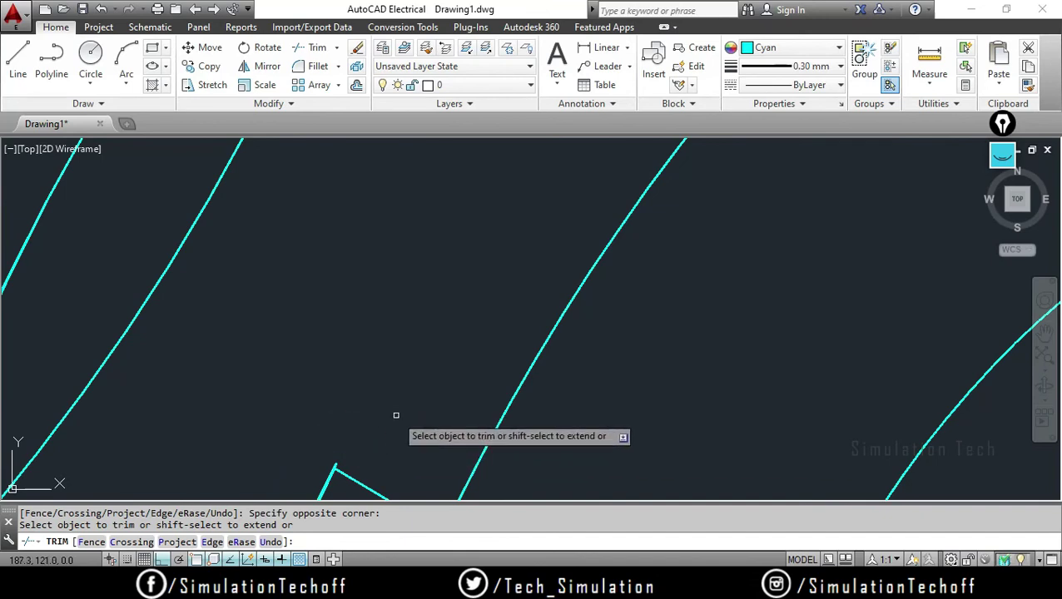
scroll(481, 351, down, 3)
scroll(552, 332, down, 3)
scroll(588, 298, down, 2)
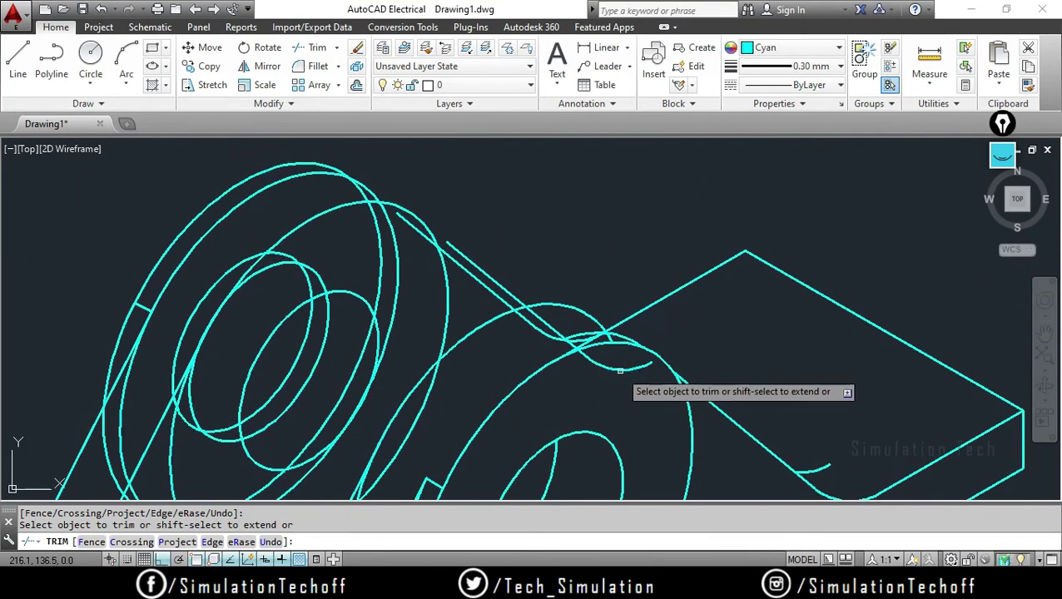
key(Escape)
scroll(620, 371, up, 3)
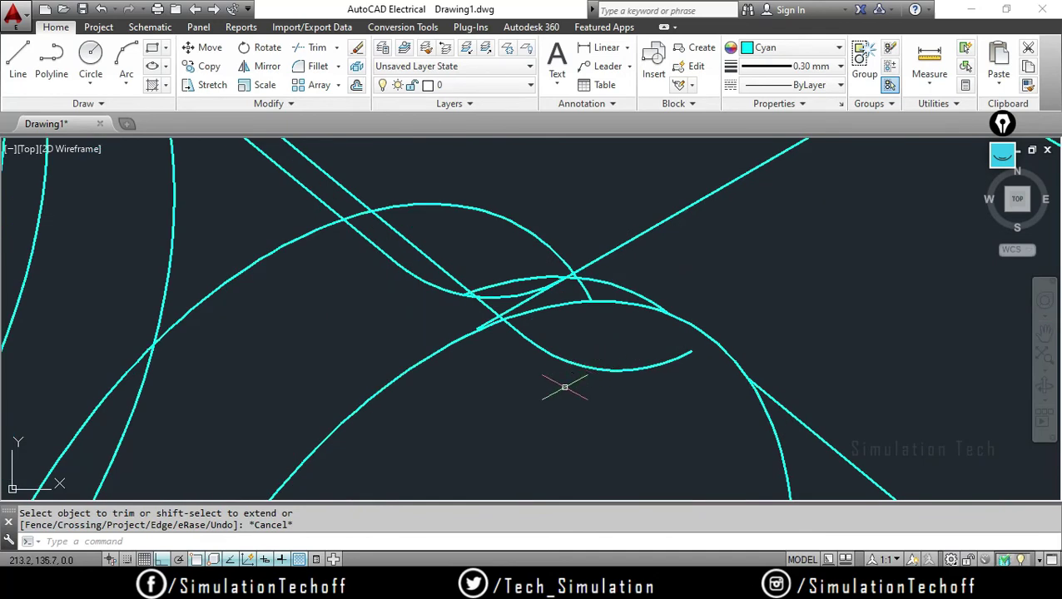
Re-run TR with all cutting edges to trim the small leftover arc, then select the lower arc
text(tr)
key(Return)
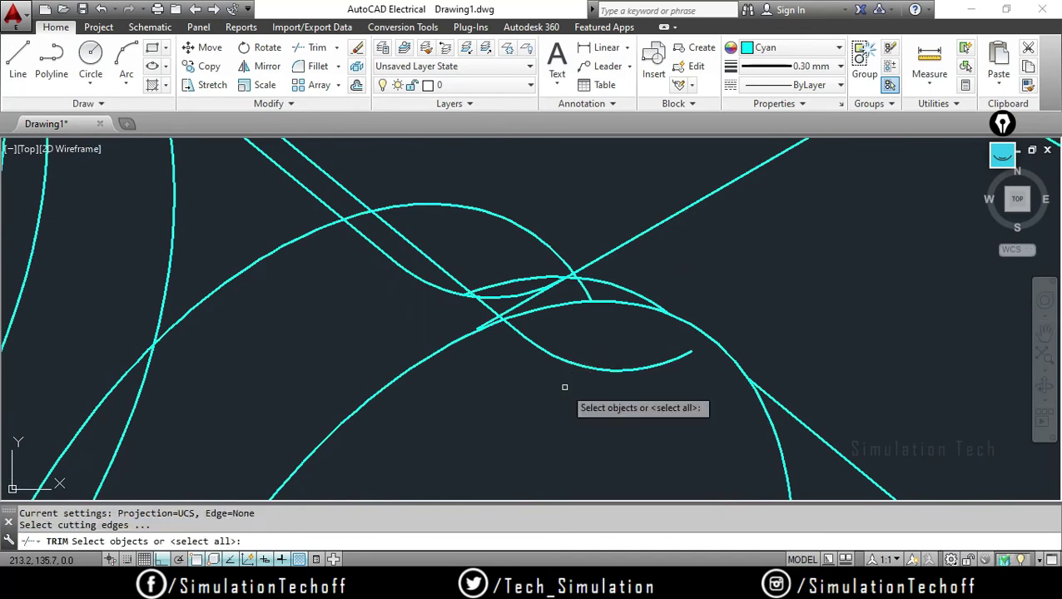
key(Return)
click(583, 368)
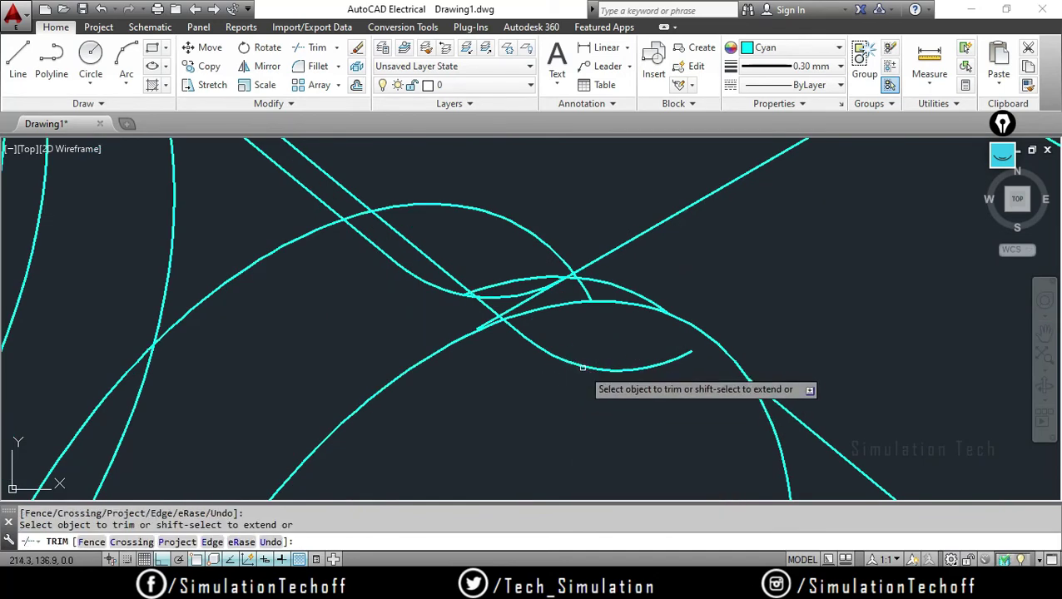
key(Escape)
click(569, 362)
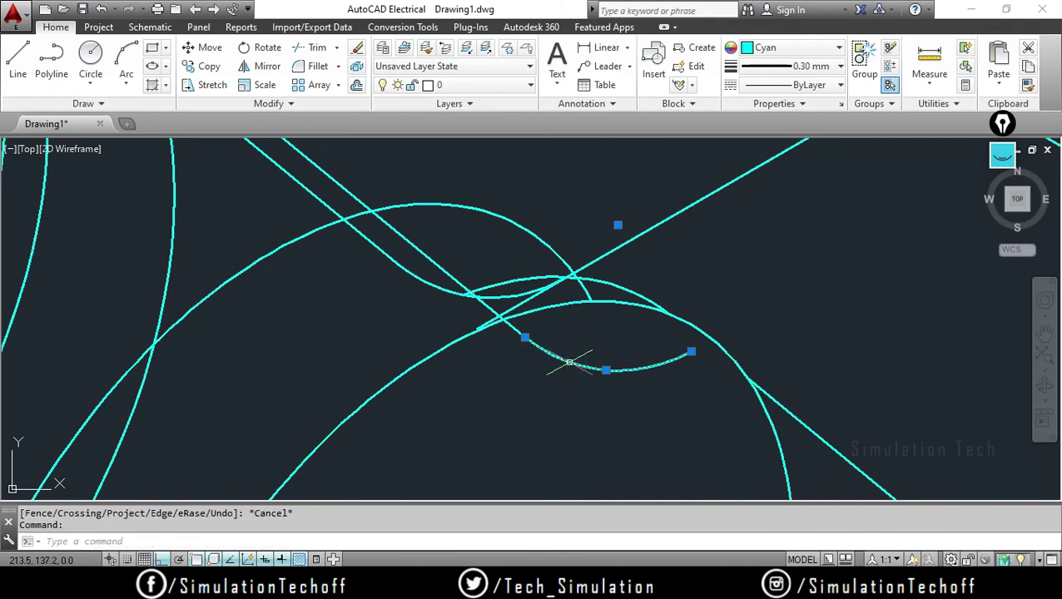
Erase the leftover lower arc and the stray upper arc
key(Delete)
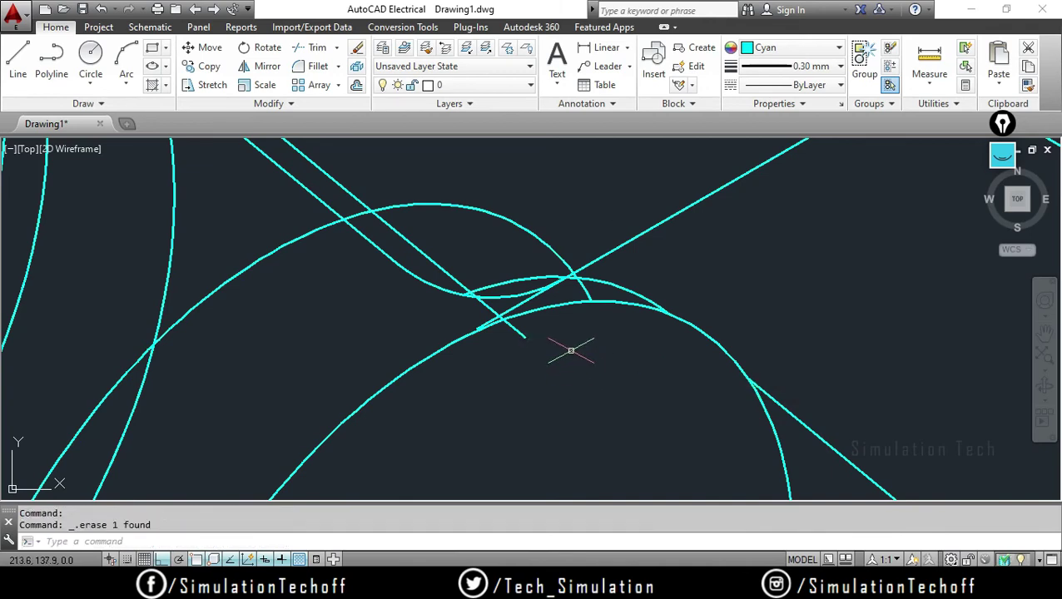
scroll(586, 414, down, 2)
scroll(586, 414, up, 2)
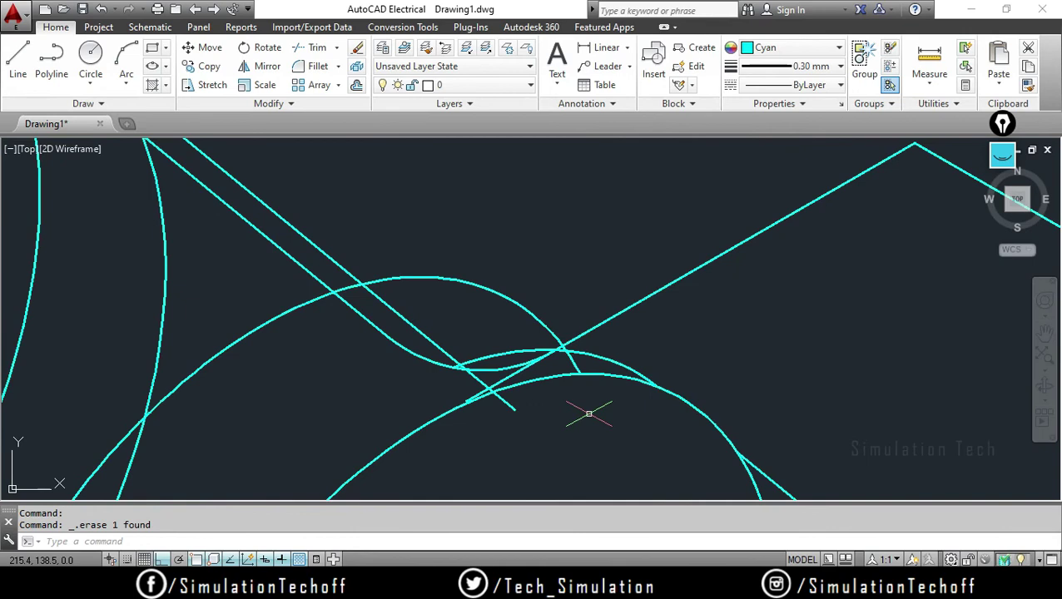
click(610, 359)
scroll(702, 358, down, 2)
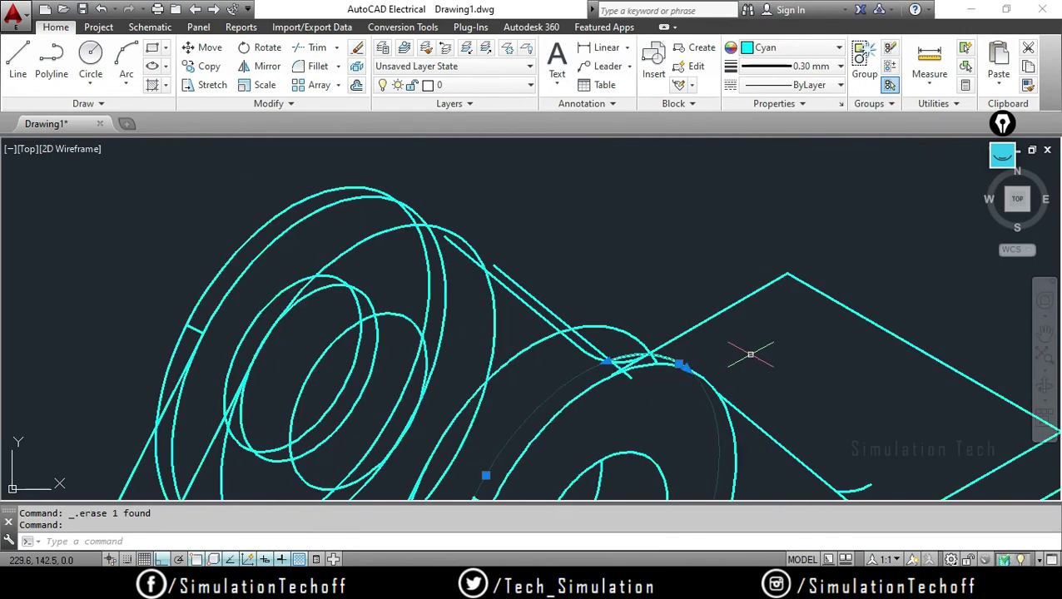
scroll(749, 356, up, 2)
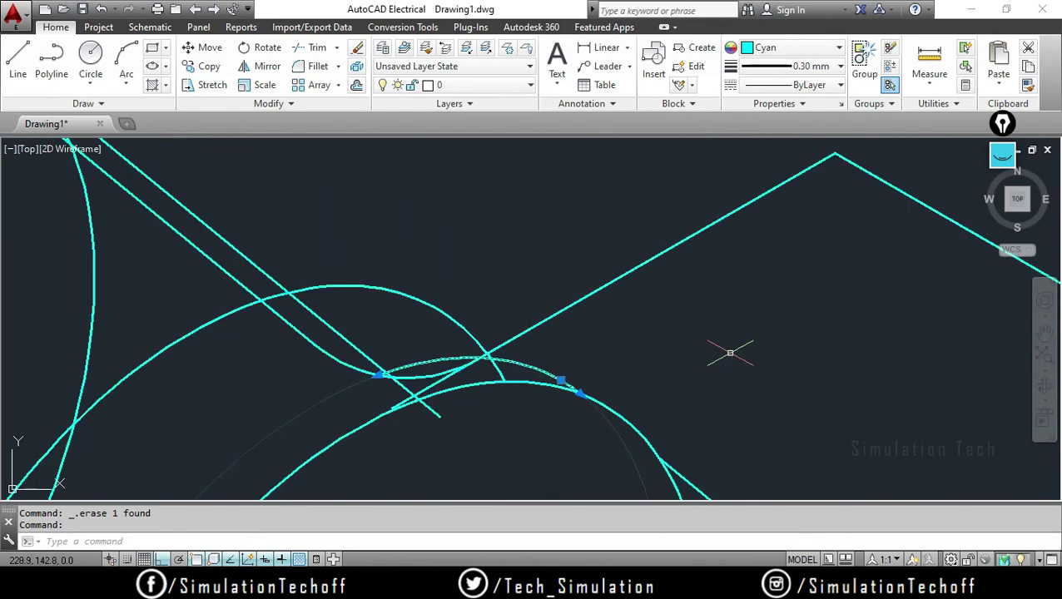
key(Delete)
Trim the diagonal line's overhang past the arc
click(356, 348)
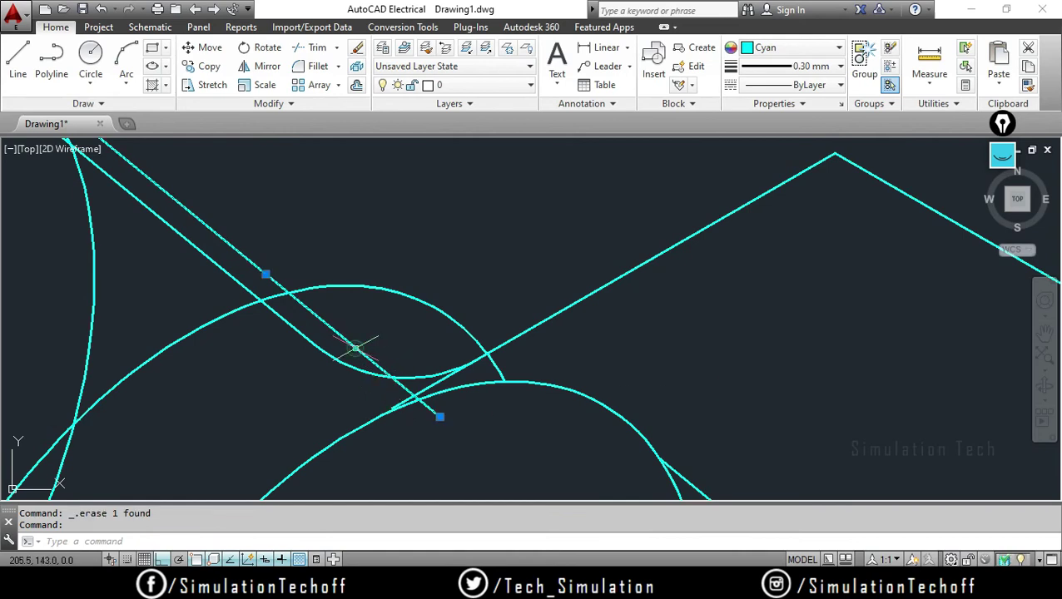
key(Escape)
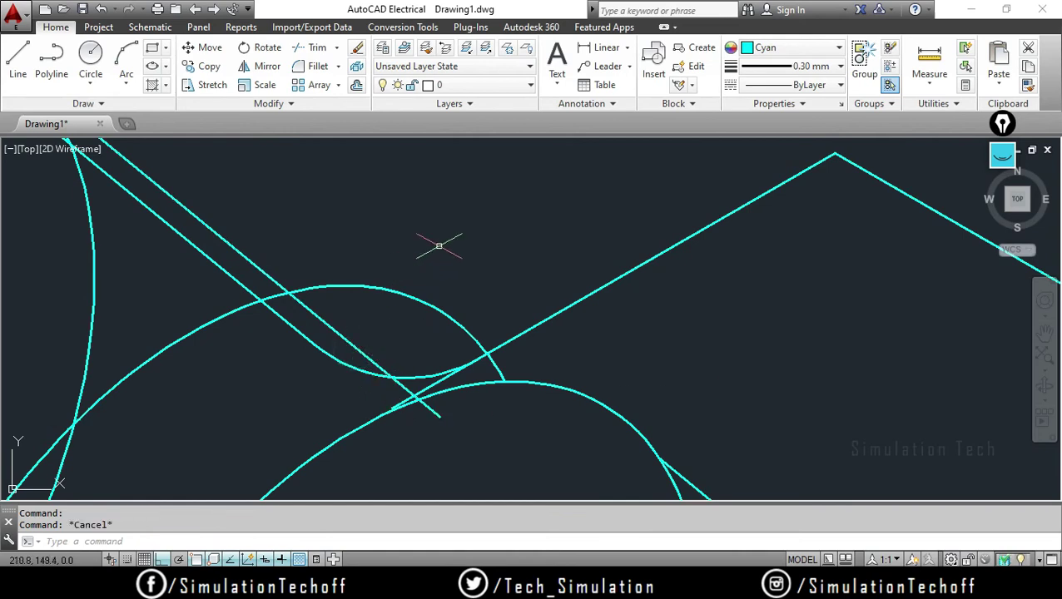
text(tr)
key(Return)
key(Return)
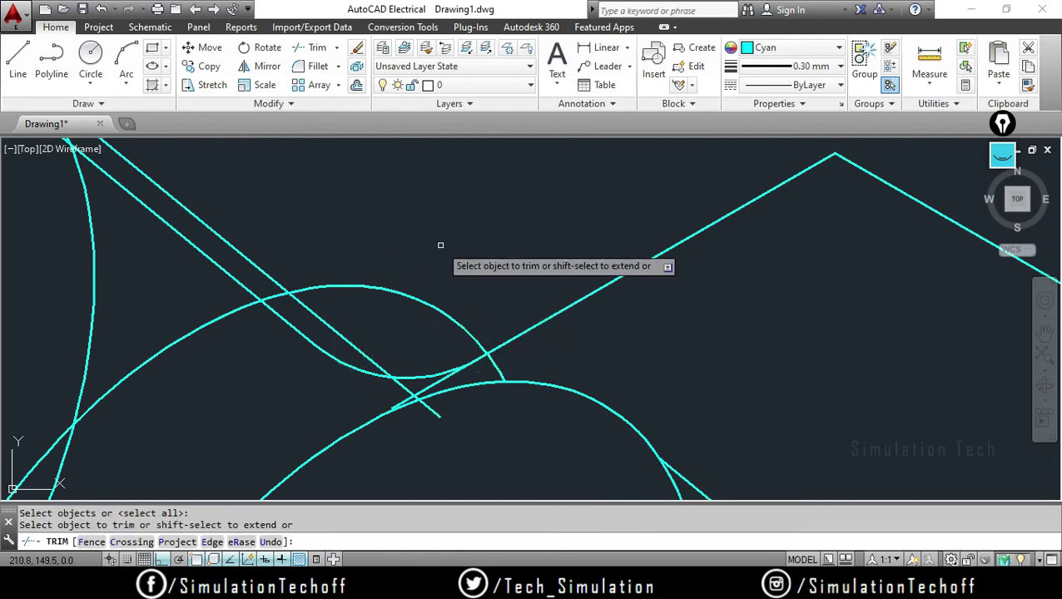
click(349, 348)
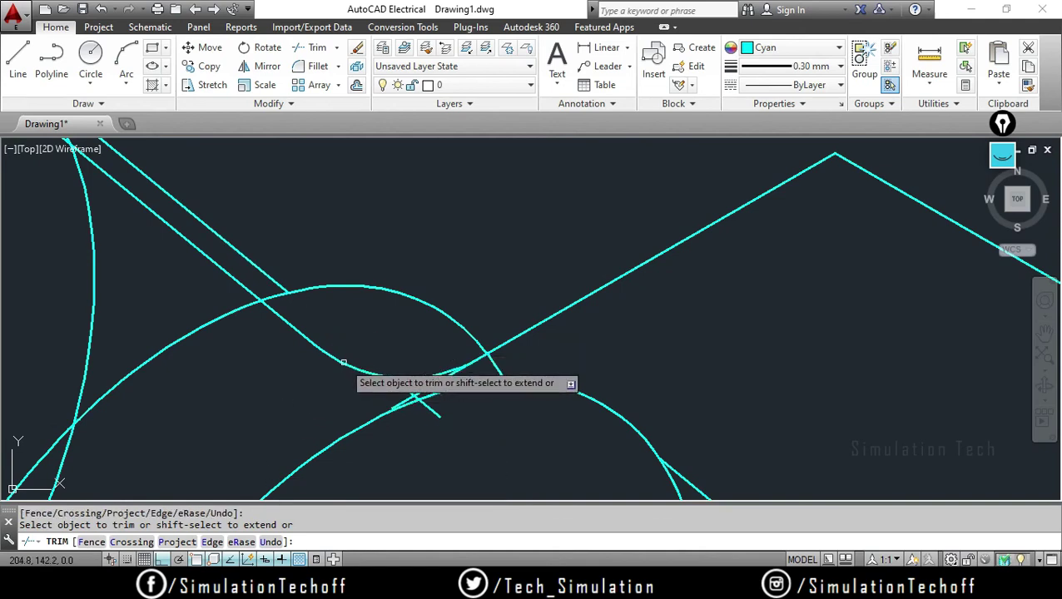
key(Escape)
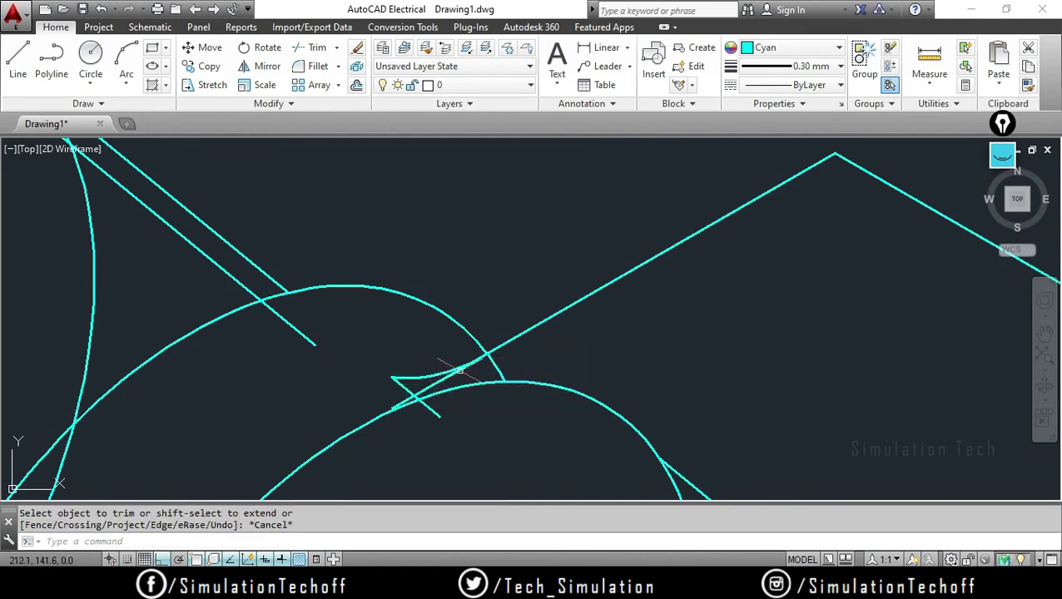
Erase the small leftover arc and the short leftover line stub
click(438, 368)
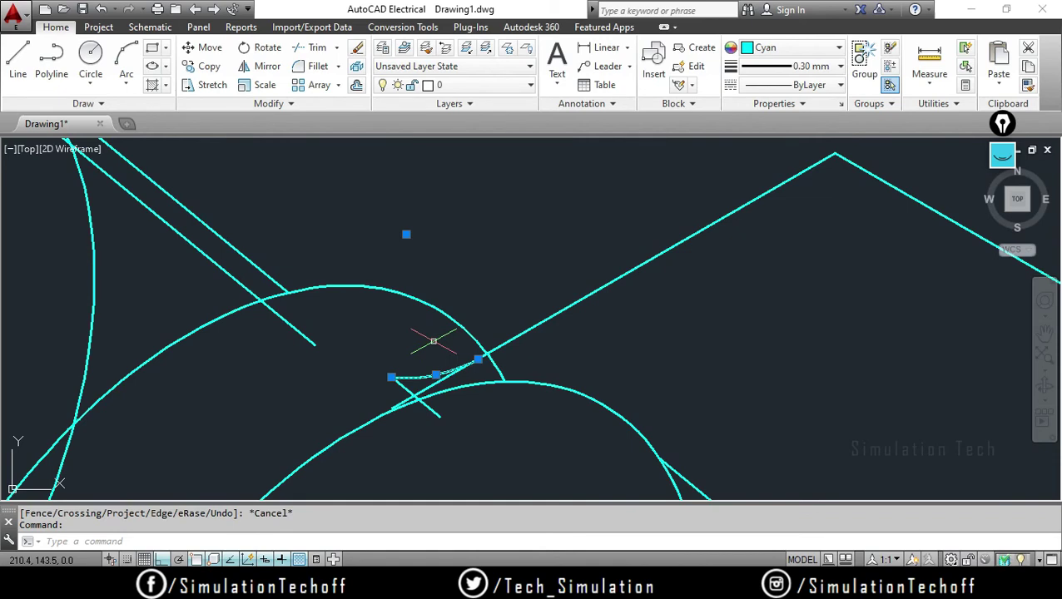
key(Delete)
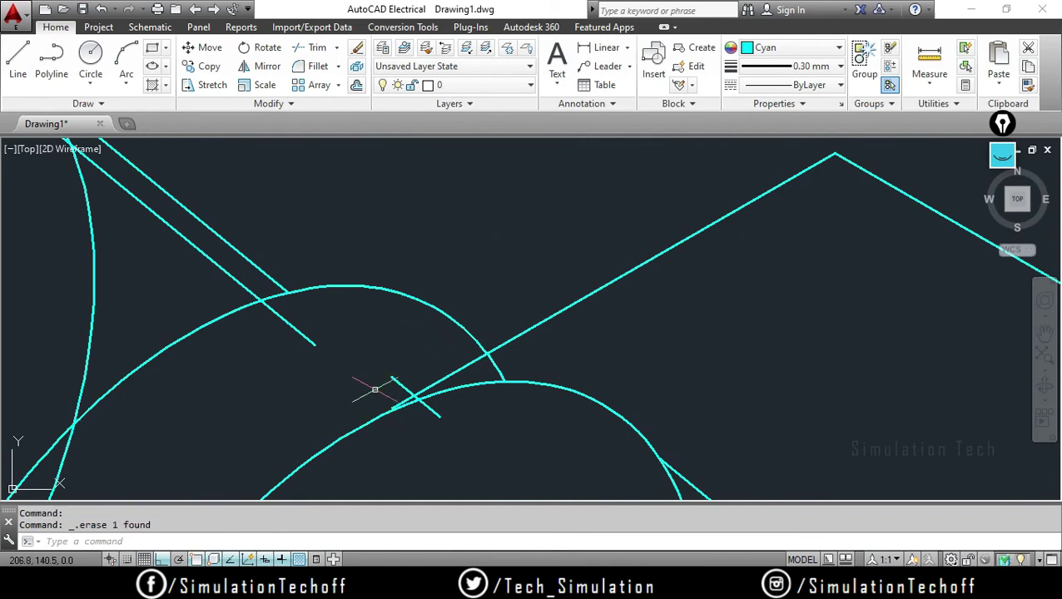
click(407, 383)
key(Delete)
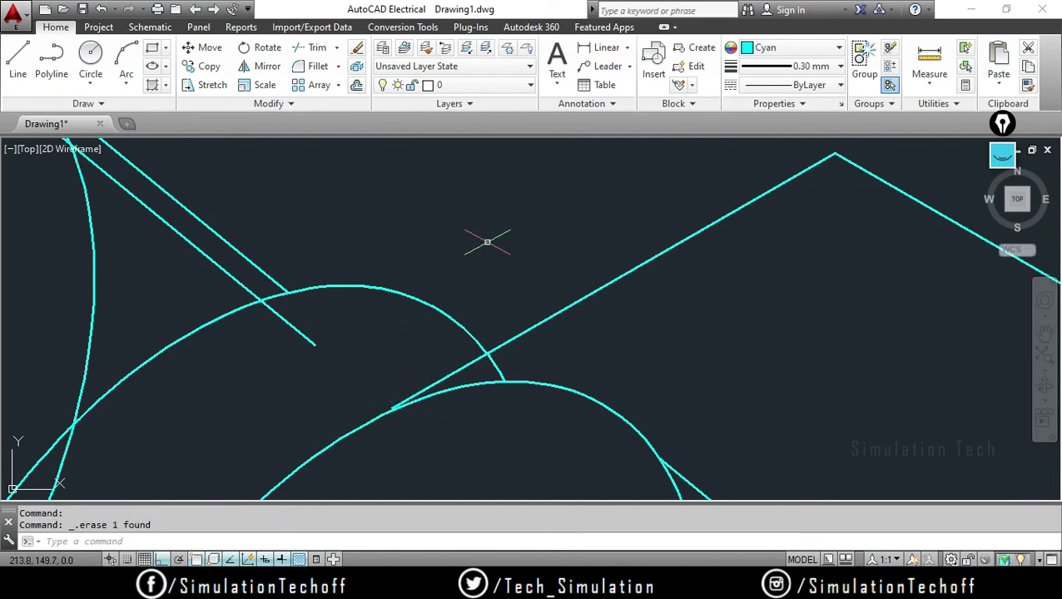
Trim the diagonal segment below the arc and the short line piece inside it
text(tr)
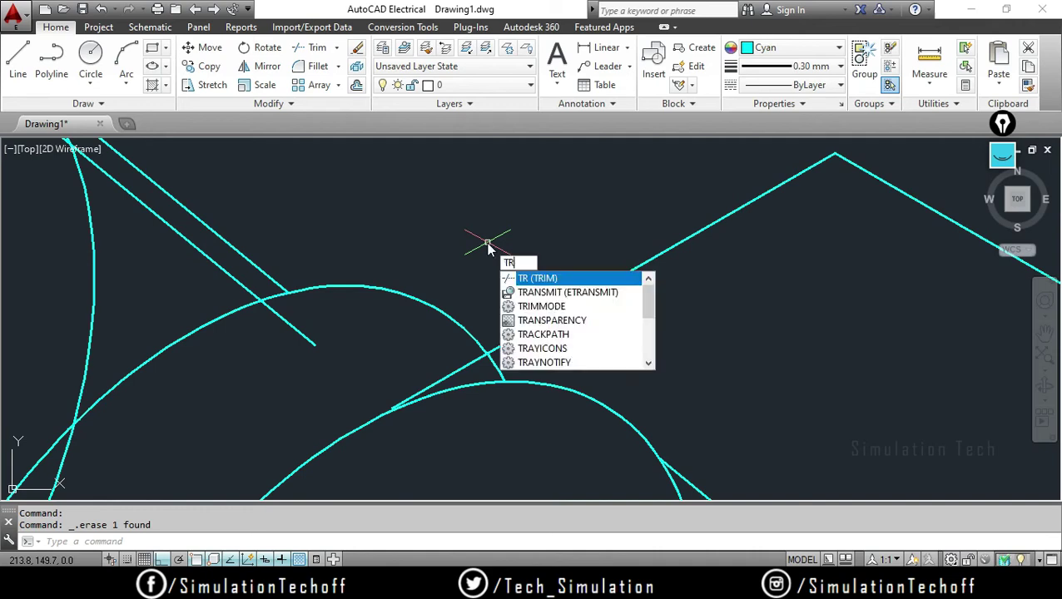
key(Return)
click(466, 368)
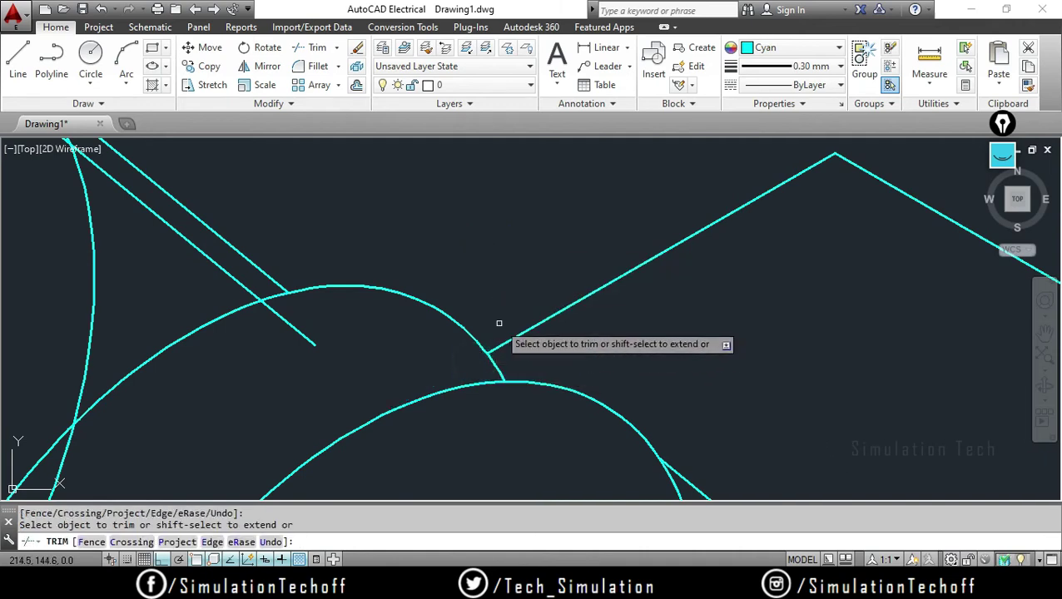
click(298, 332)
key(Escape)
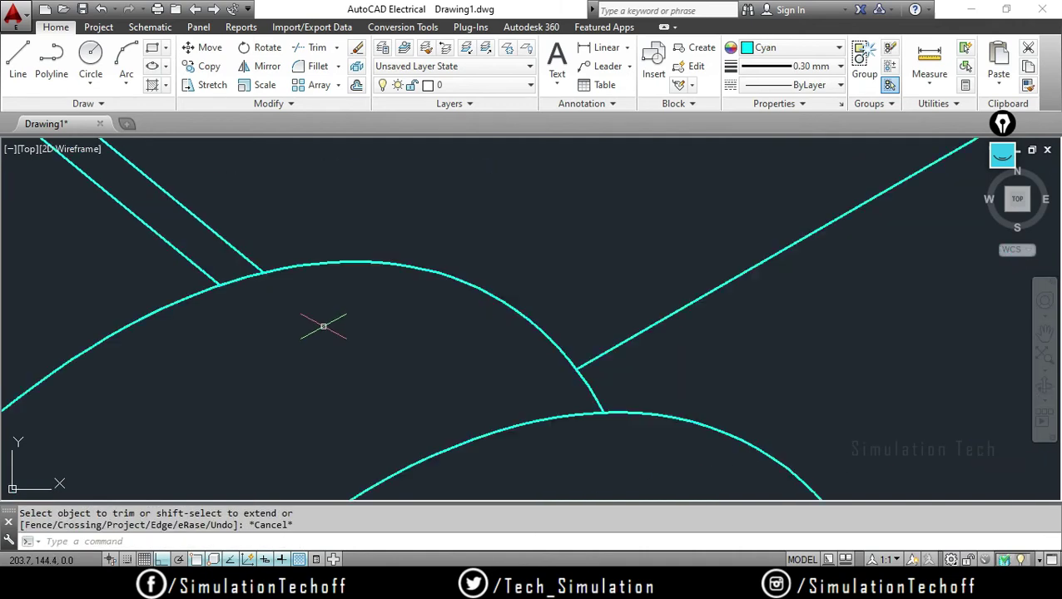
scroll(326, 324, down, 5)
scroll(348, 266, up, 2)
scroll(316, 279, up, 2)
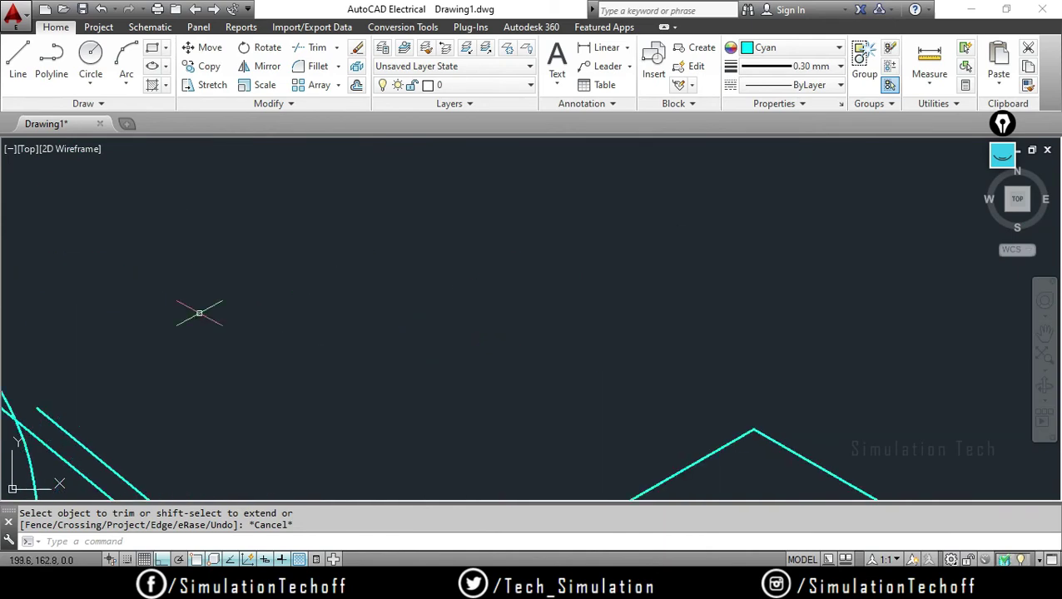
scroll(204, 310, up, 3)
scroll(498, 268, down, 1)
scroll(497, 260, down, 1)
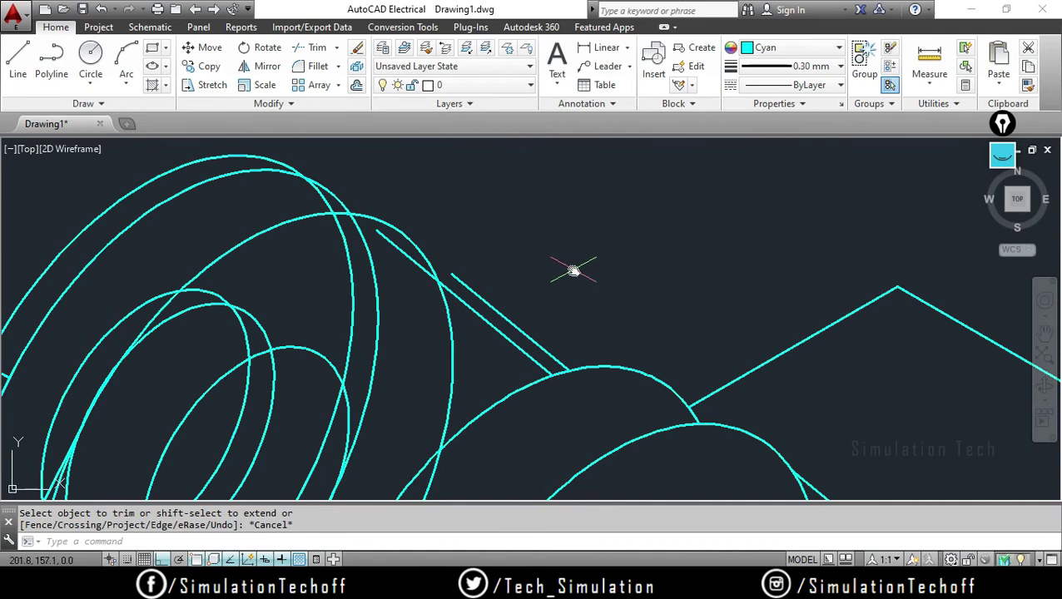
mouse_move(569, 266)
middle_down()
mouse_move(582, 251)
mouse_move(581, 318)
middle_up()
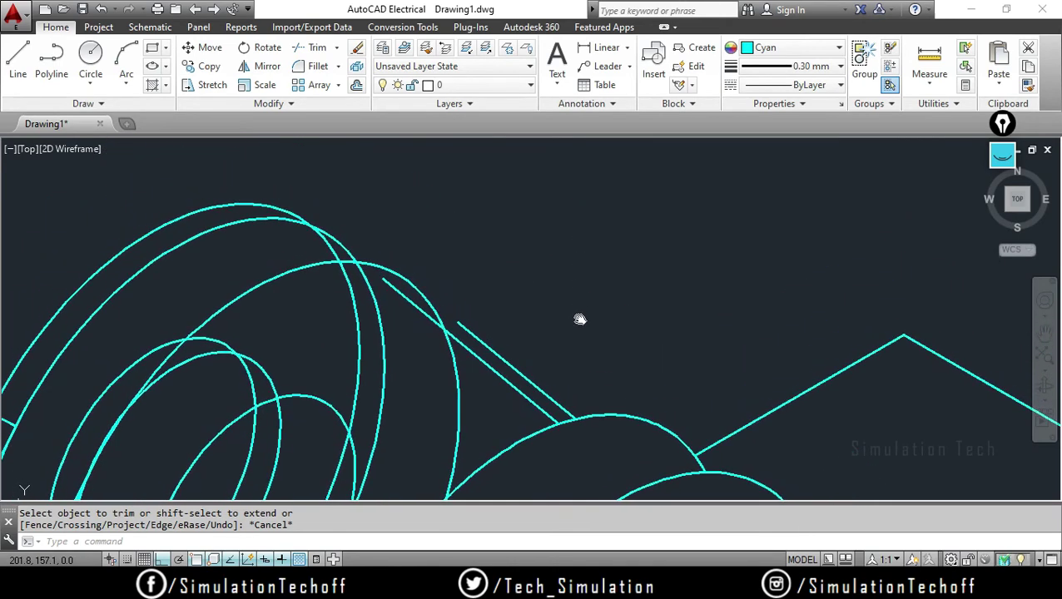
scroll(581, 299, up, 2)
scroll(467, 327, down, 2)
scroll(469, 327, down, 2)
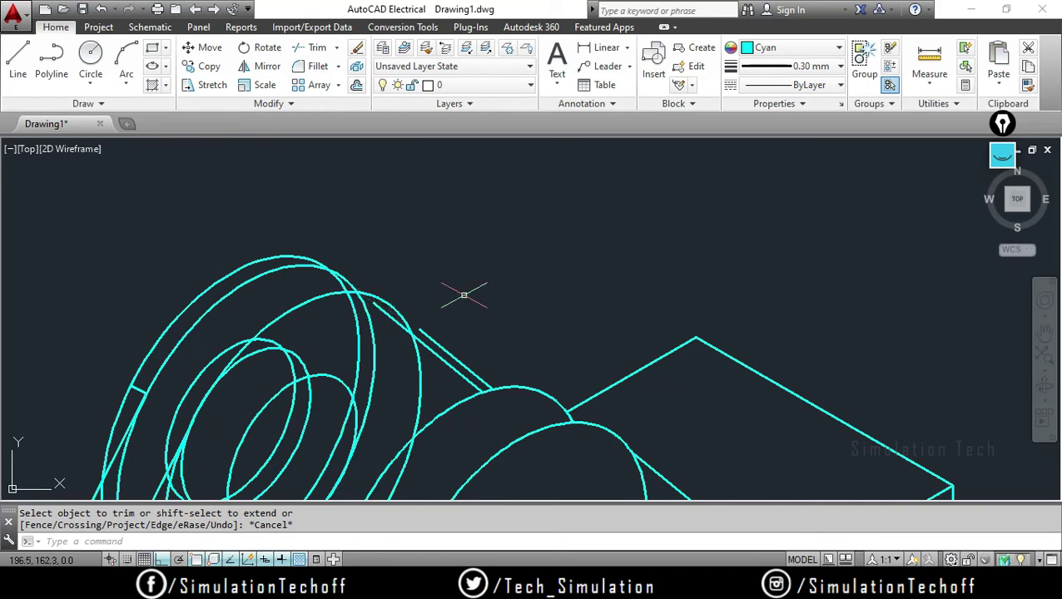
scroll(463, 295, up, 2)
scroll(468, 351, down, 4)
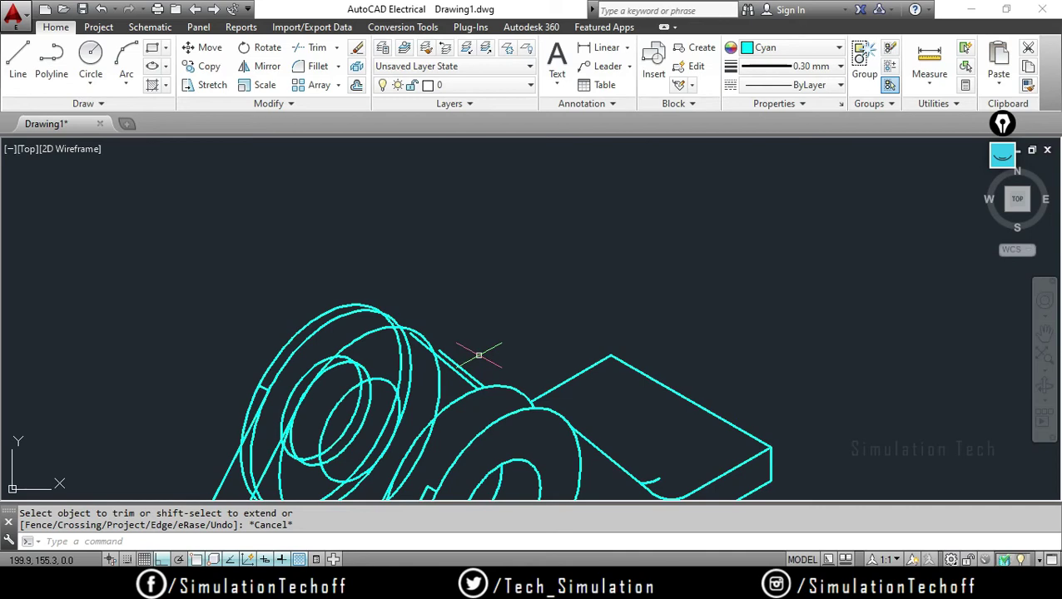
scroll(441, 364, up, 4)
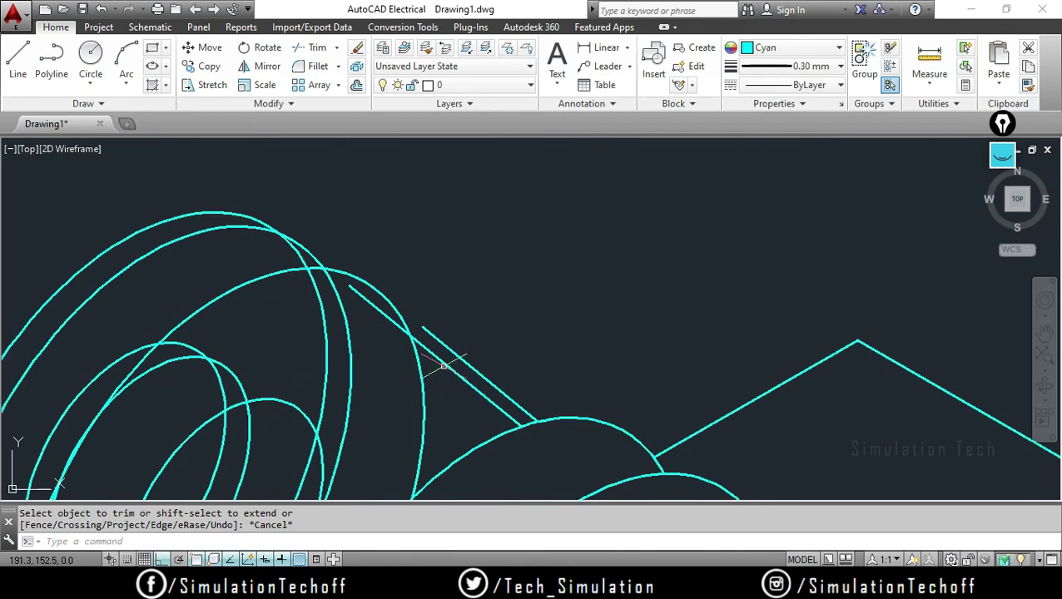
Erase the longer diagonal tangent line and extend the short one up to the outer boss arc
click(446, 366)
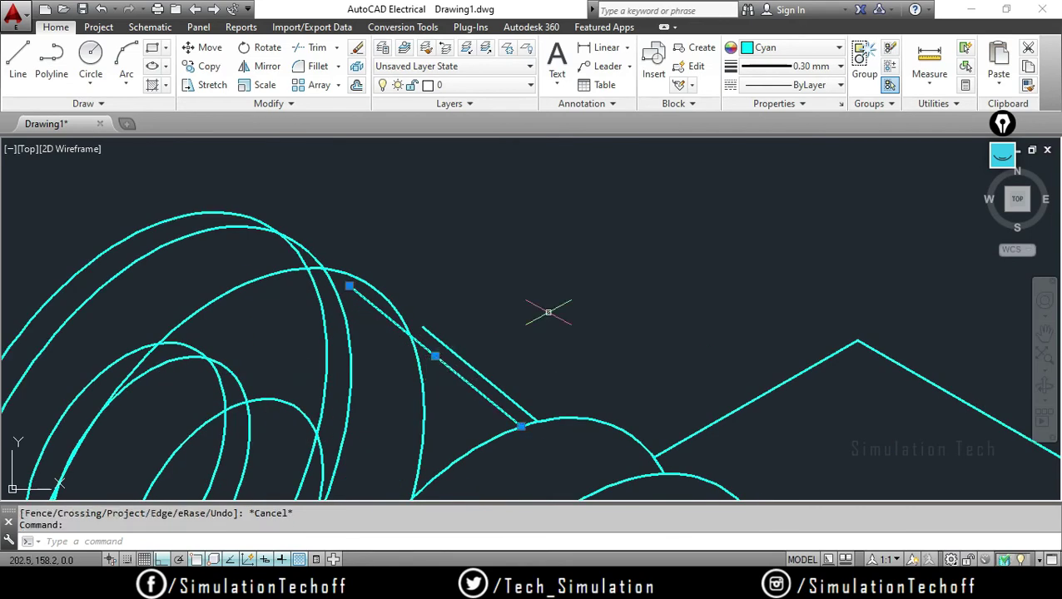
key(Delete)
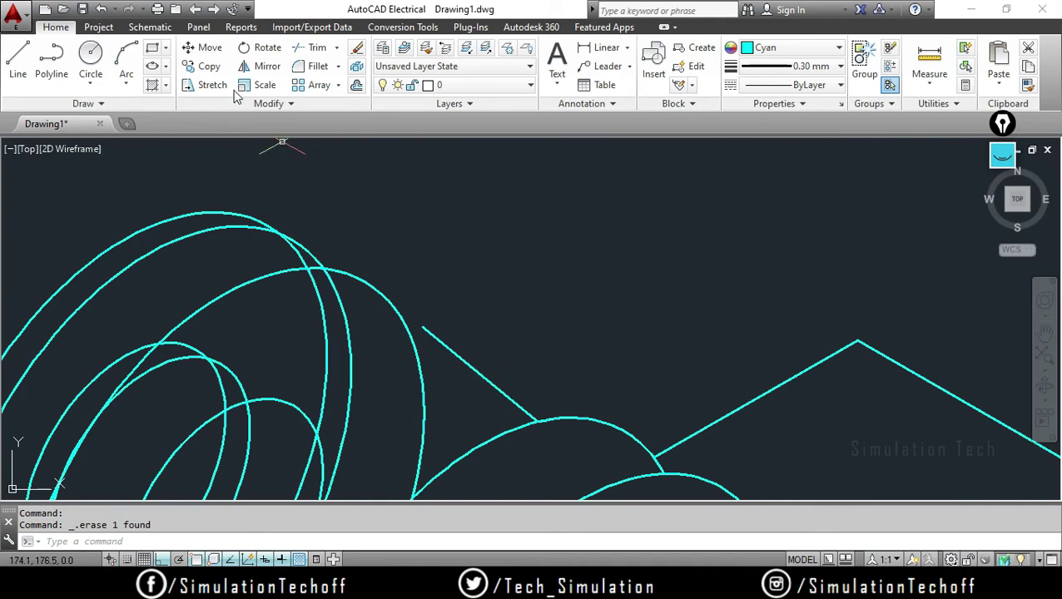
click(337, 49)
click(333, 104)
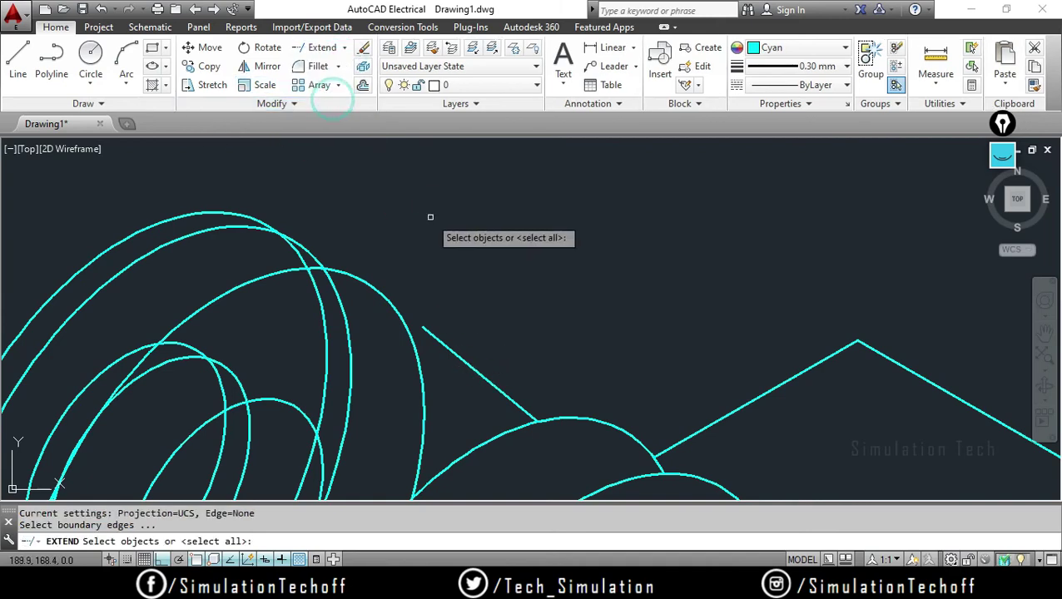
click(438, 339)
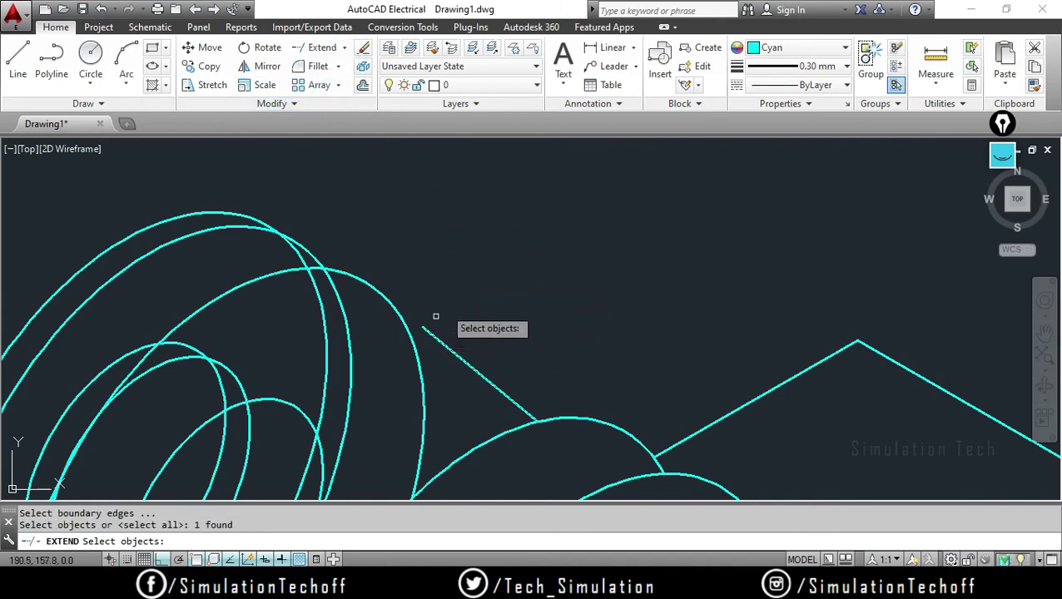
key(Escape)
click(322, 47)
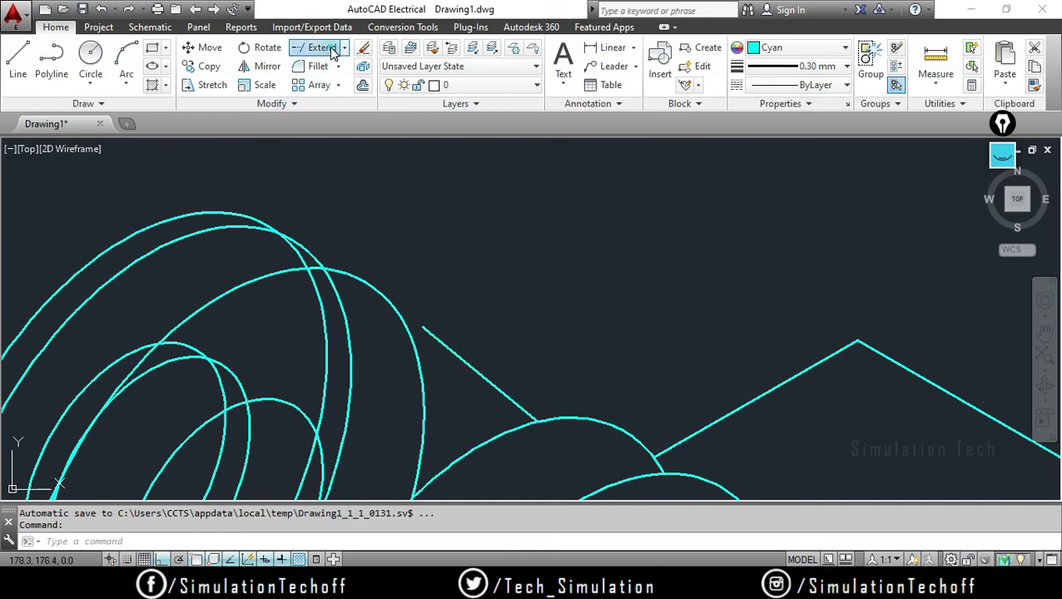
key(Return)
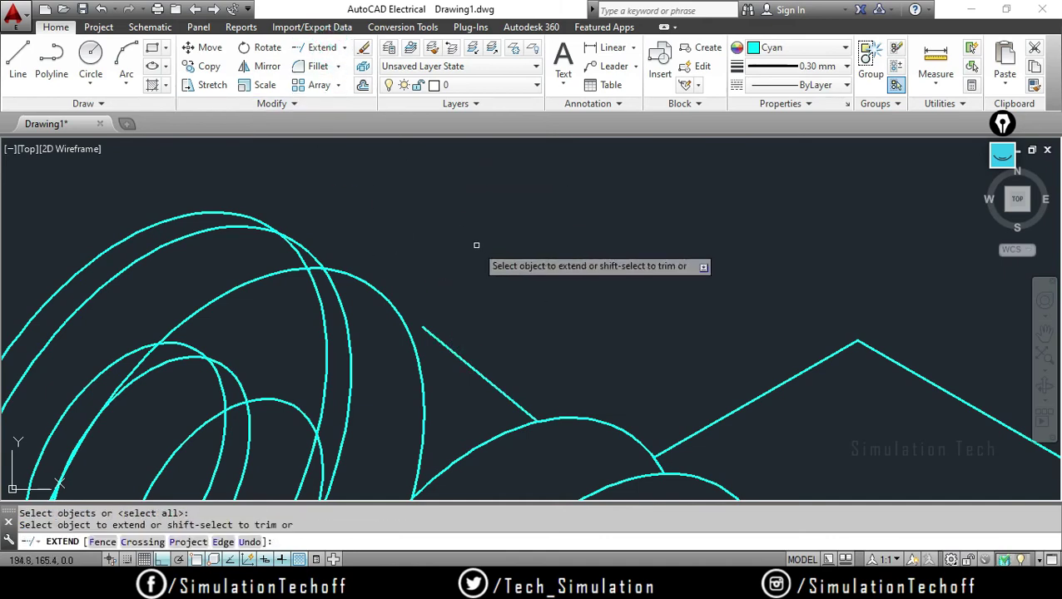
click(464, 360)
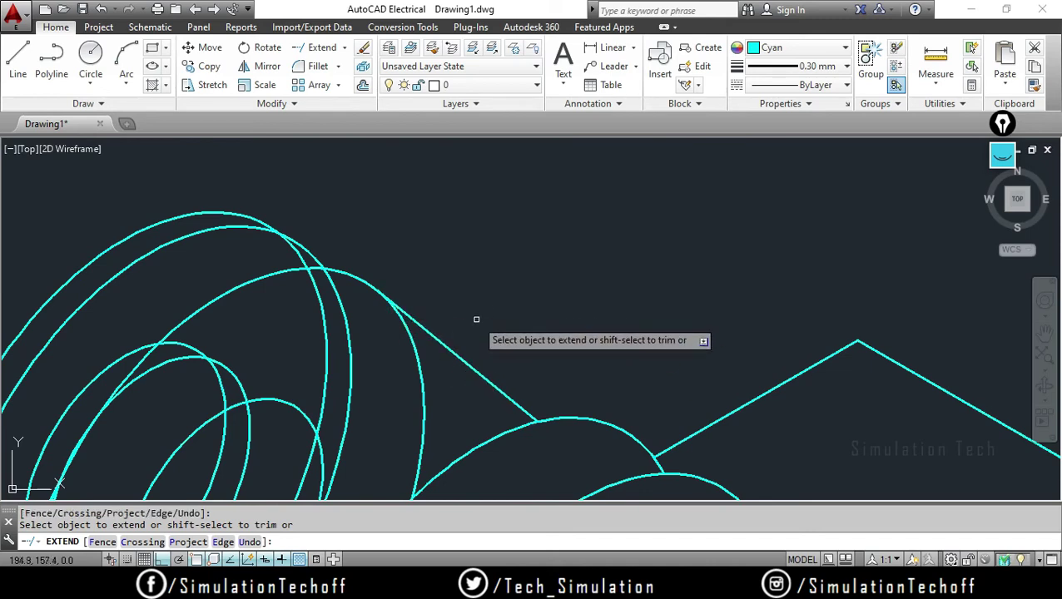
key(Escape)
scroll(489, 313, up, 3)
scroll(489, 313, down, 3)
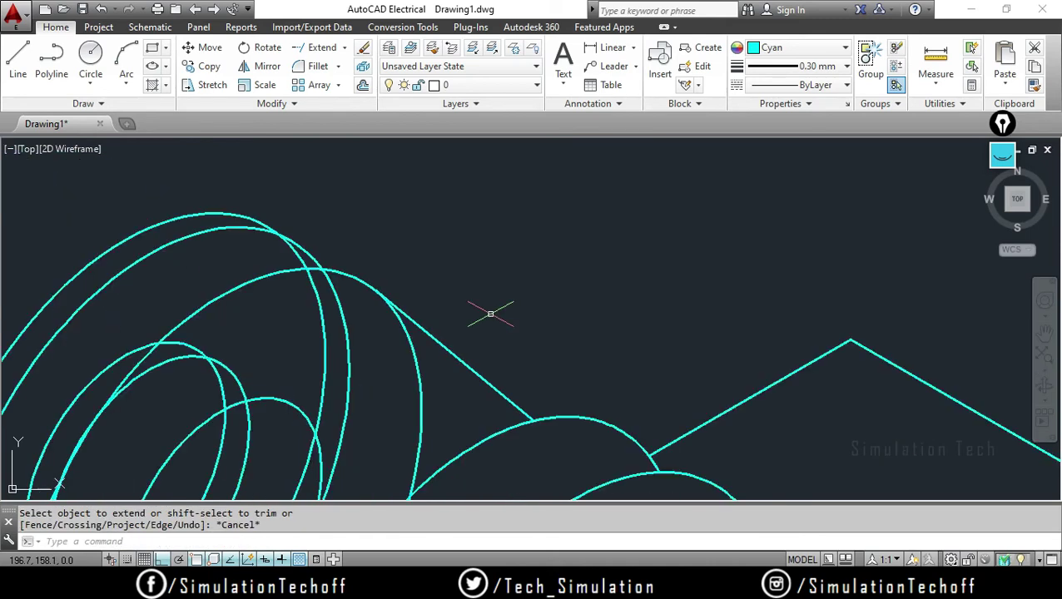
shift+middle_drag(489, 313, 499, 280)
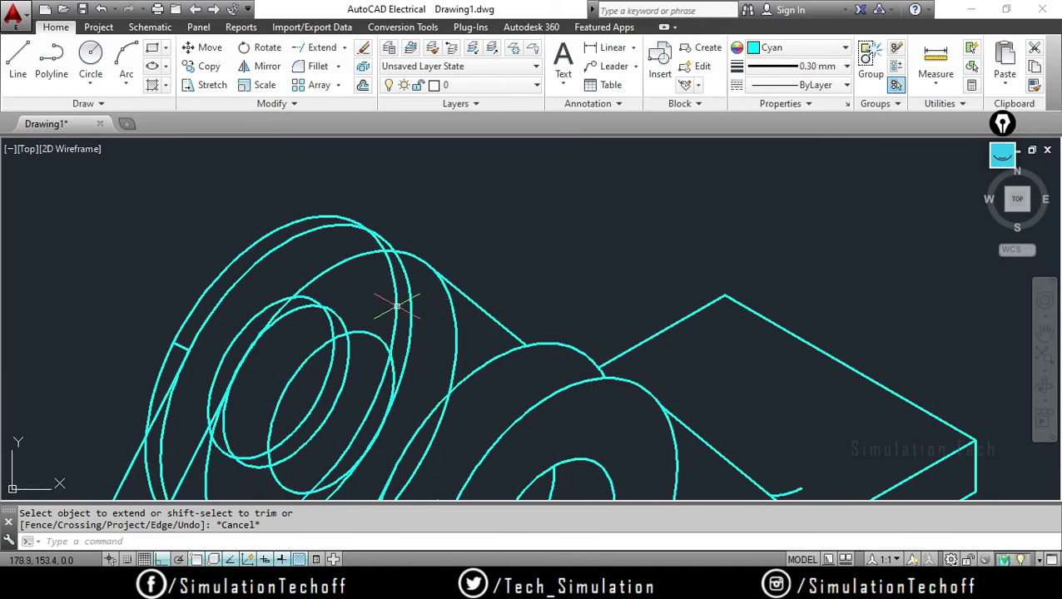
Exit TRIM, then zoom out and pan until the left bore boss and base plate show
scroll(516, 221, up, 5)
scroll(514, 226, down, 1)
scroll(532, 241, down, 1)
text(TR)
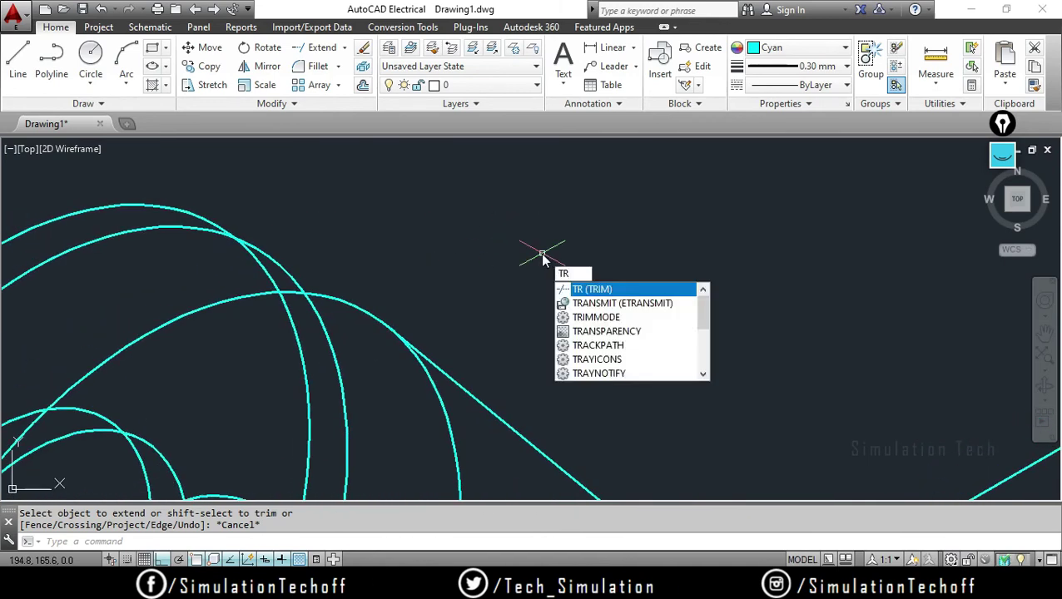
key(Return)
key(Return)
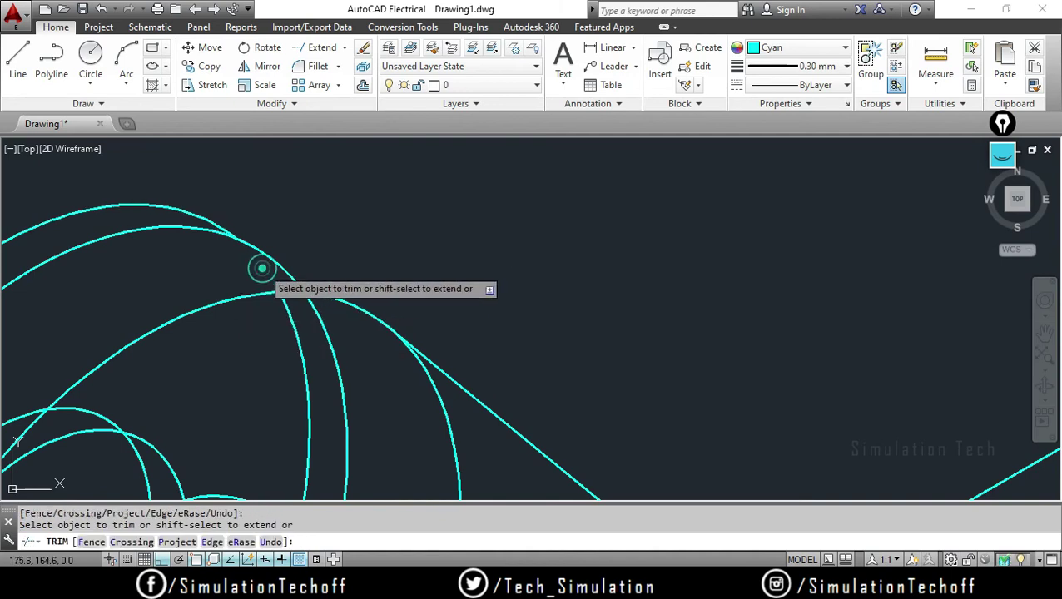
scroll(491, 258, up, 2)
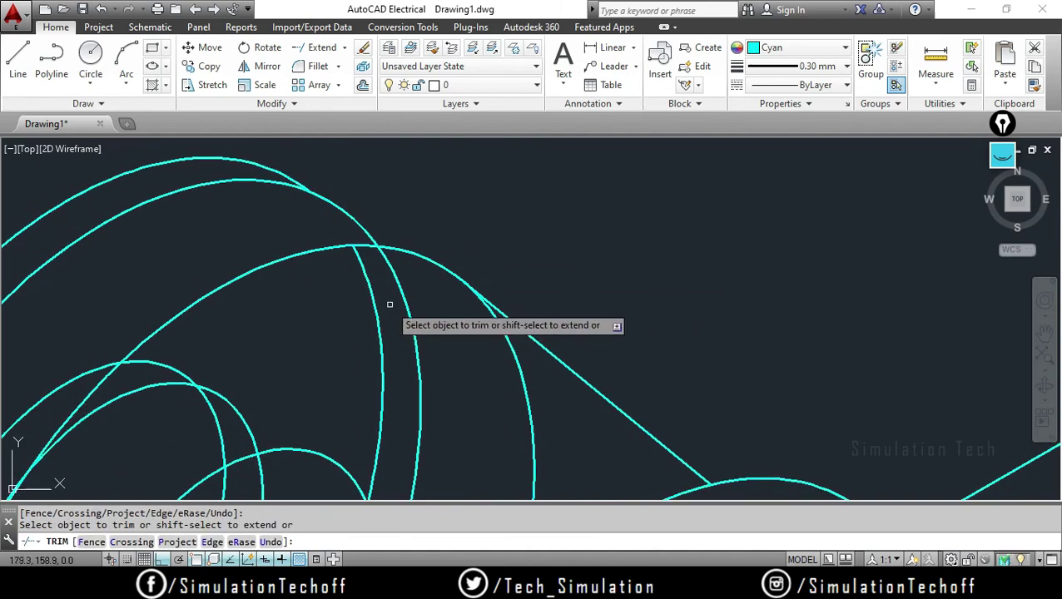
key(Escape)
scroll(682, 236, down, 2)
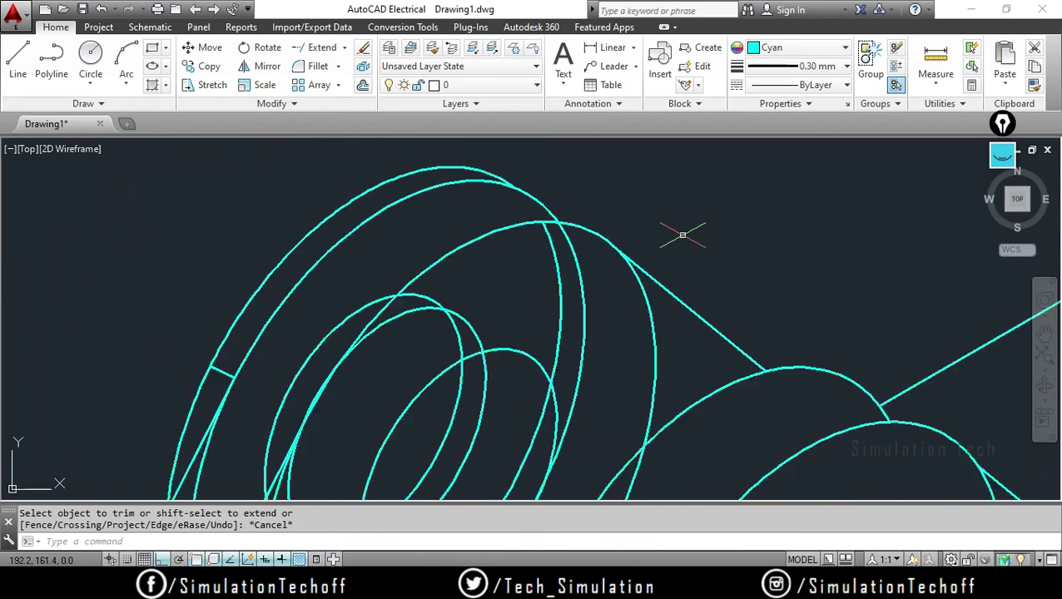
middle_drag(683, 234, 673, 177)
scroll(254, 412, down, 1)
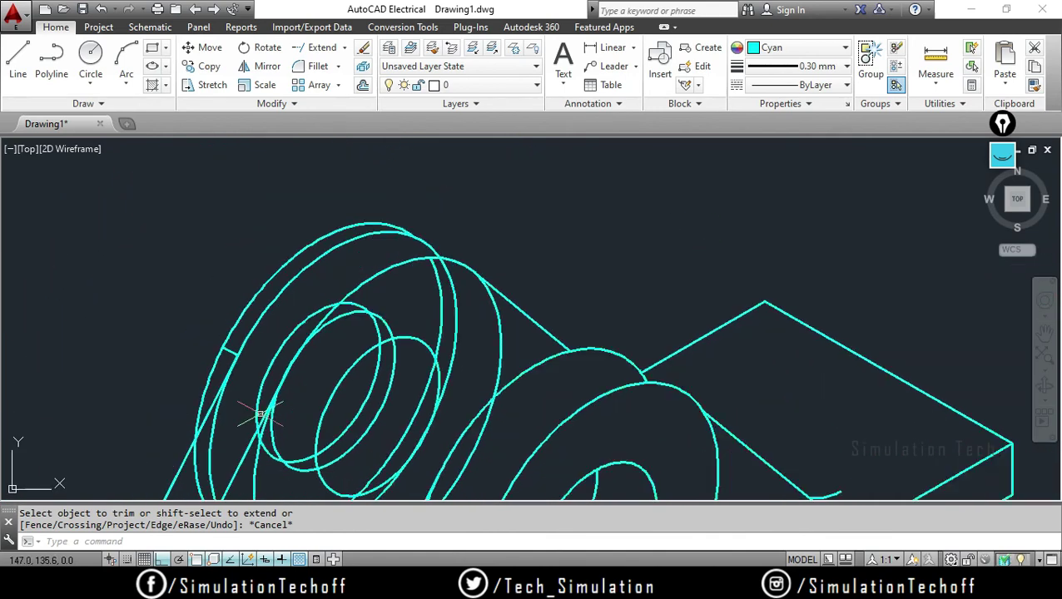
scroll(241, 391, down, 1)
scroll(216, 387, down, 1)
text(TR)
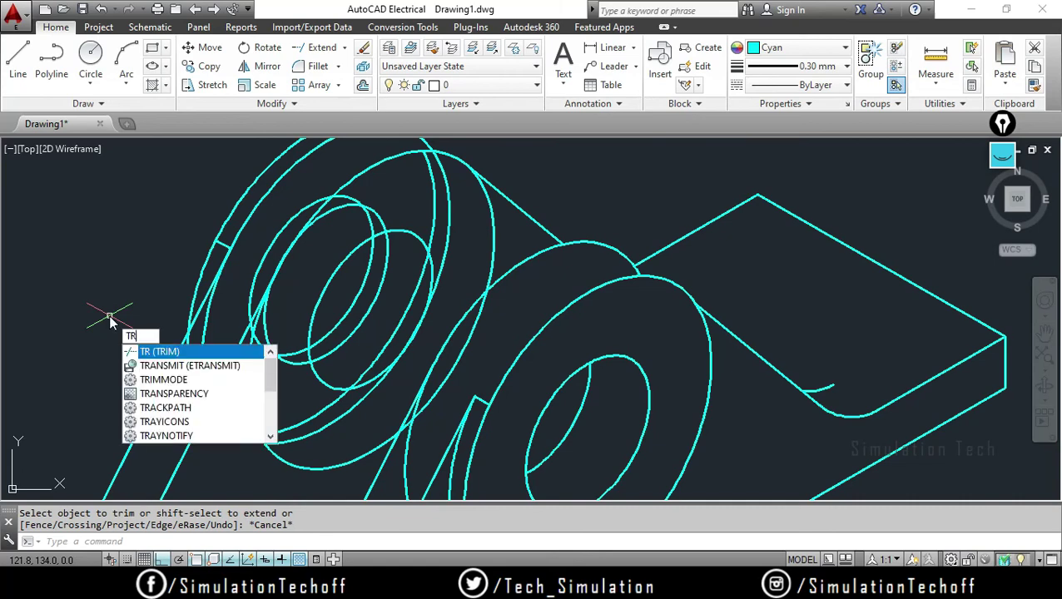
Trim a hidden arc segment on the left boss and erase the stray arc
key(Return)
key(Return)
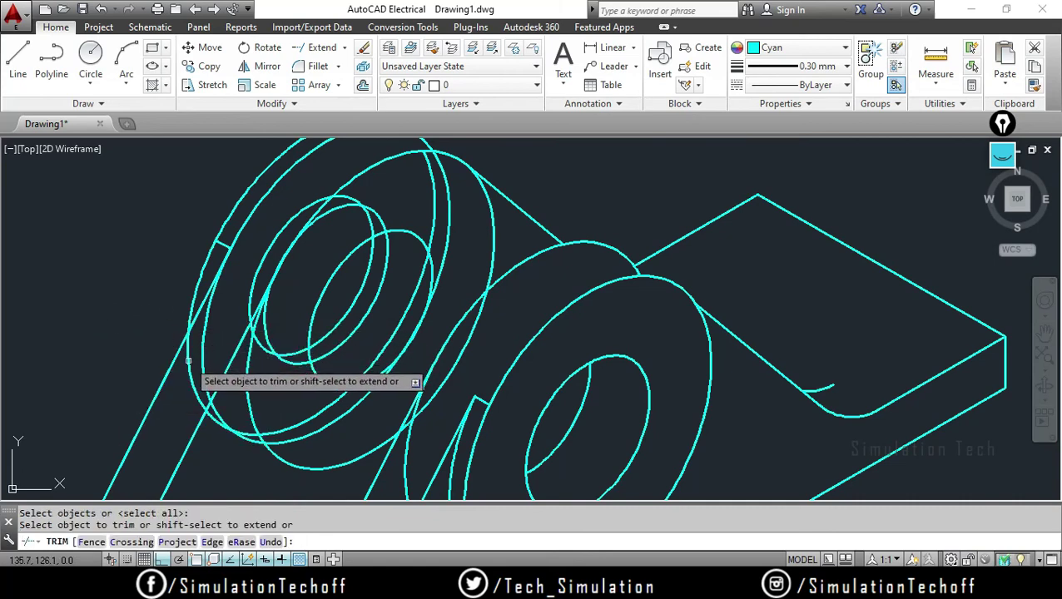
click(190, 358)
key(Escape)
click(430, 219)
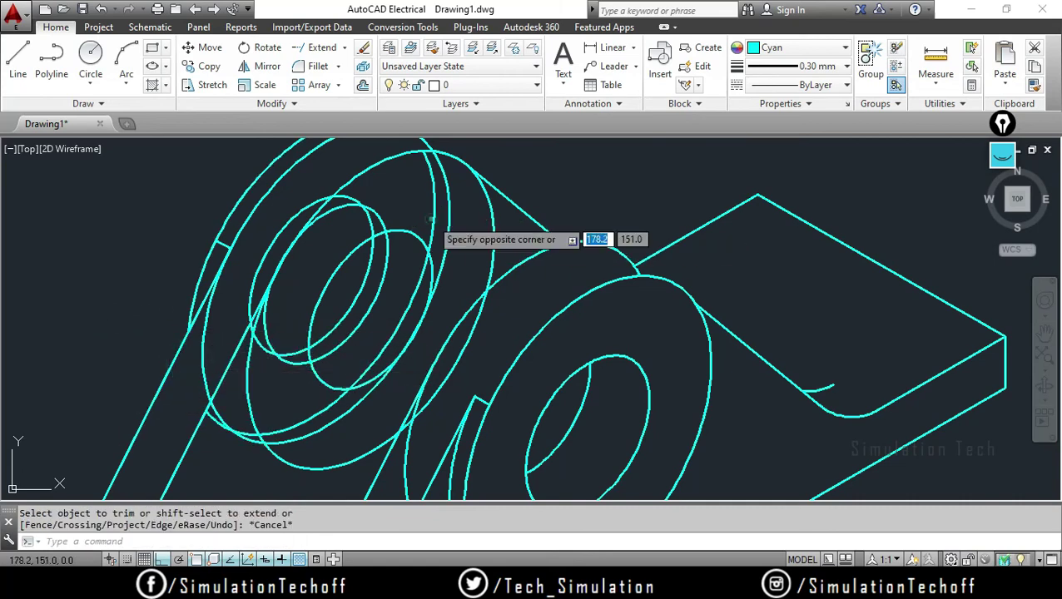
click(432, 221)
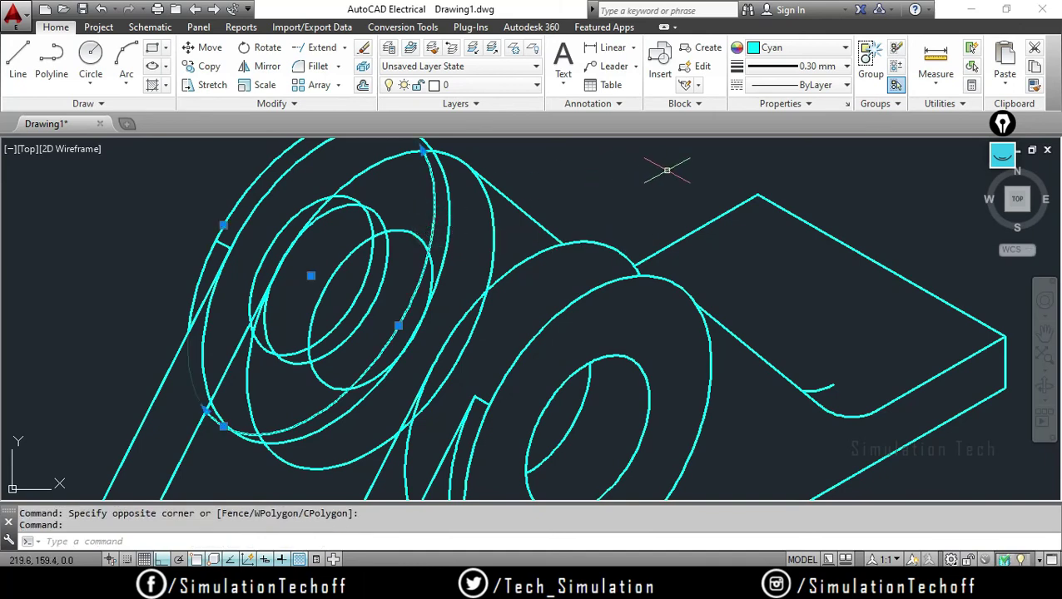
key(Delete)
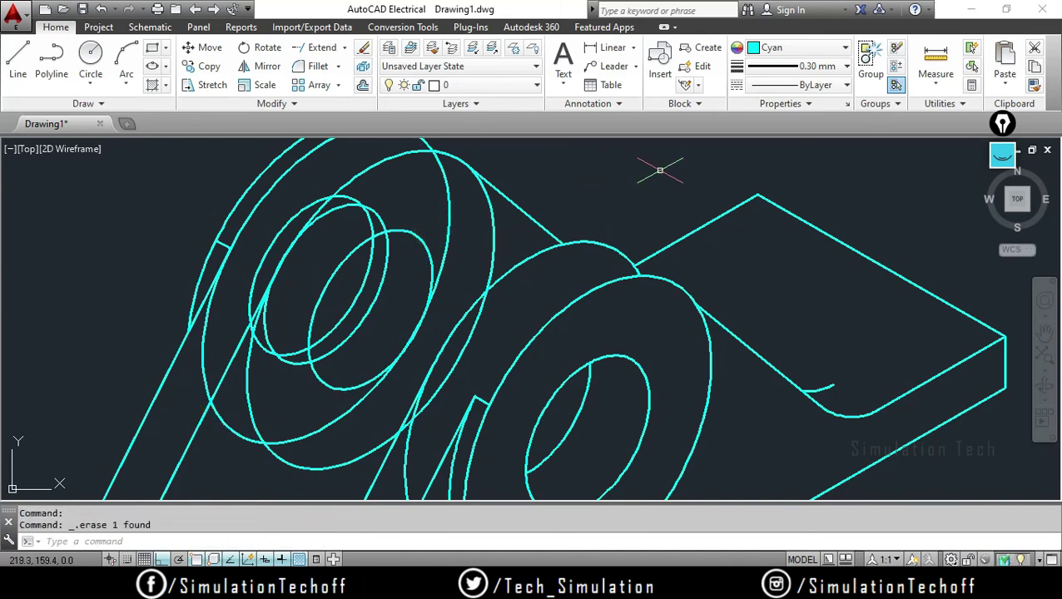
Trim the lower-left arc of the large ellipse and erase the left bore's inner ellipse
scroll(658, 208, down, 2)
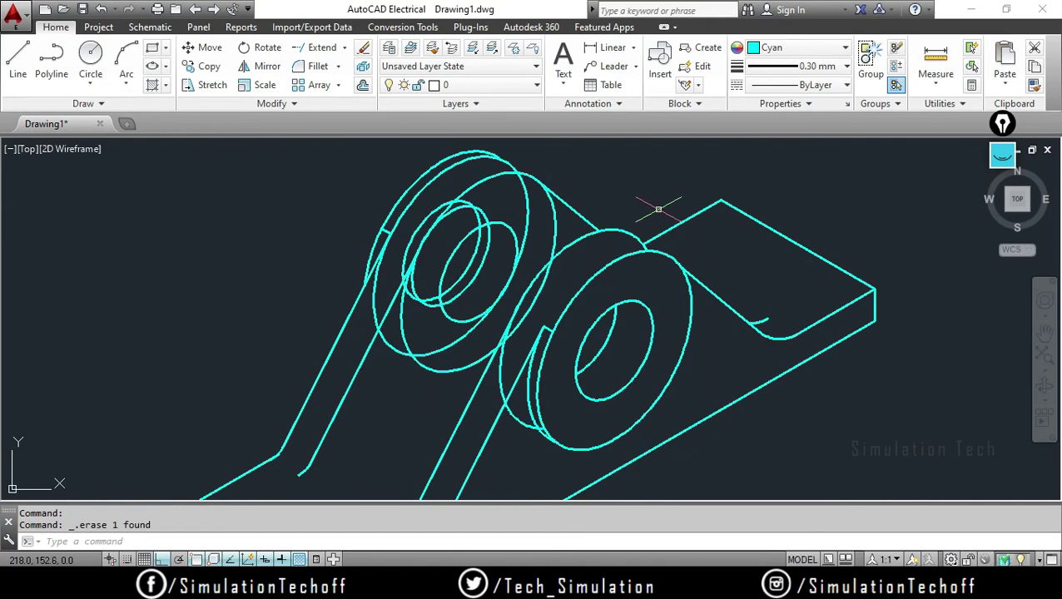
scroll(657, 208, up, 2)
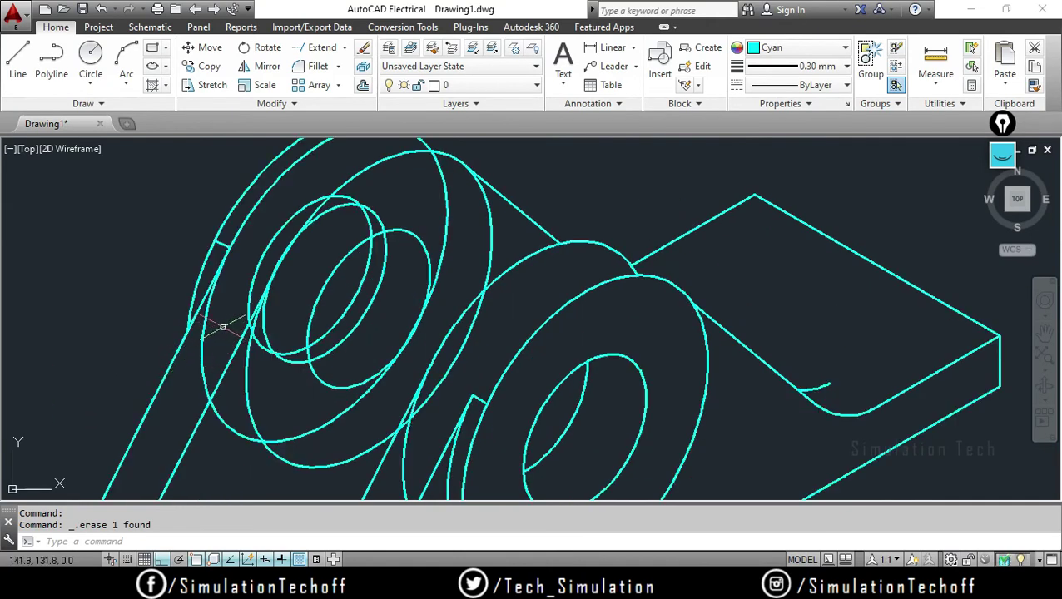
text(TR)
key(Return)
key(Return)
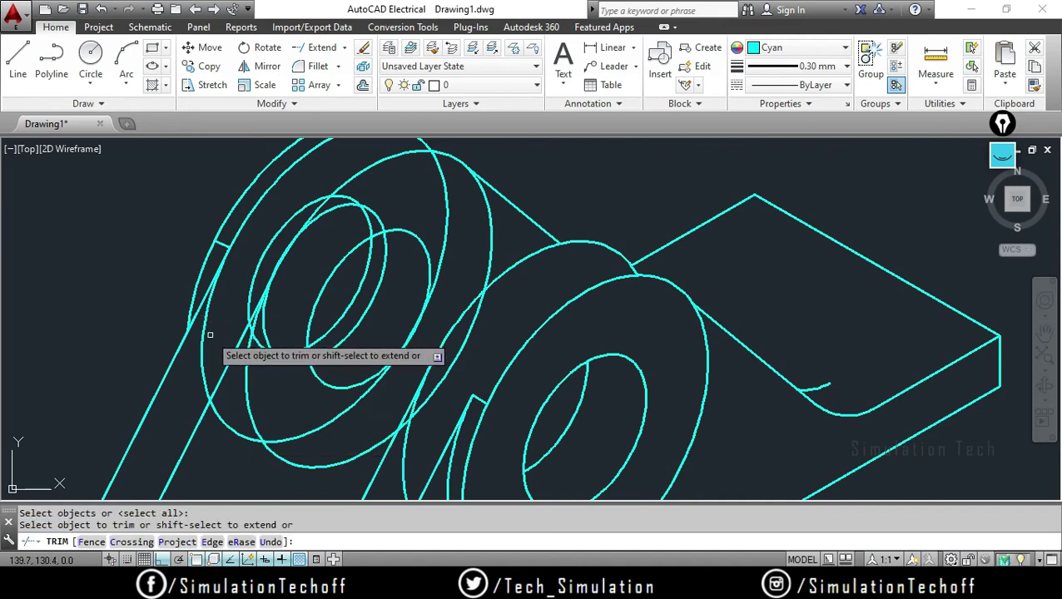
click(204, 341)
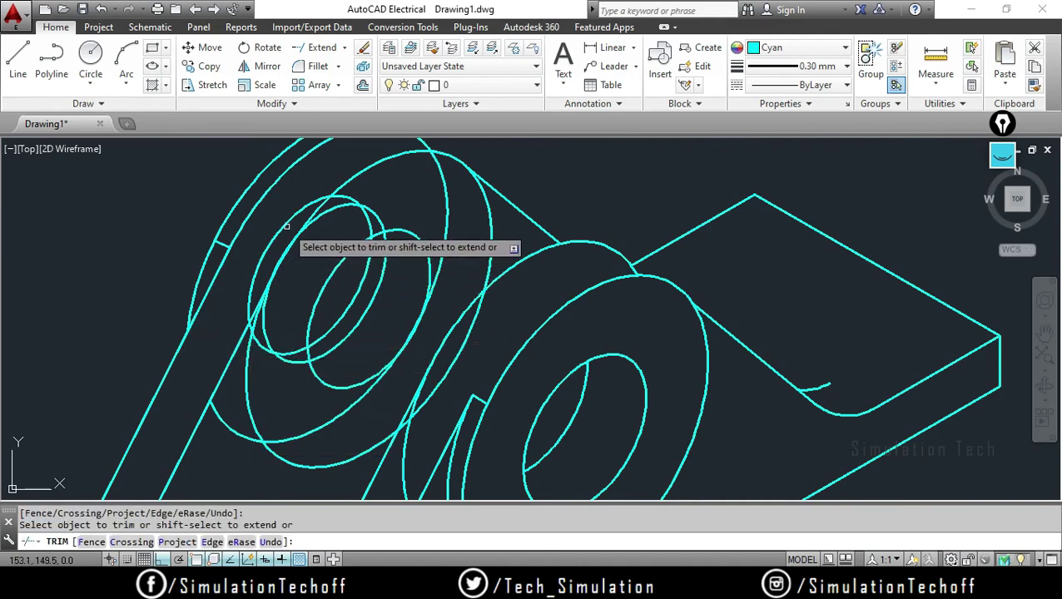
key(Escape)
click(376, 290)
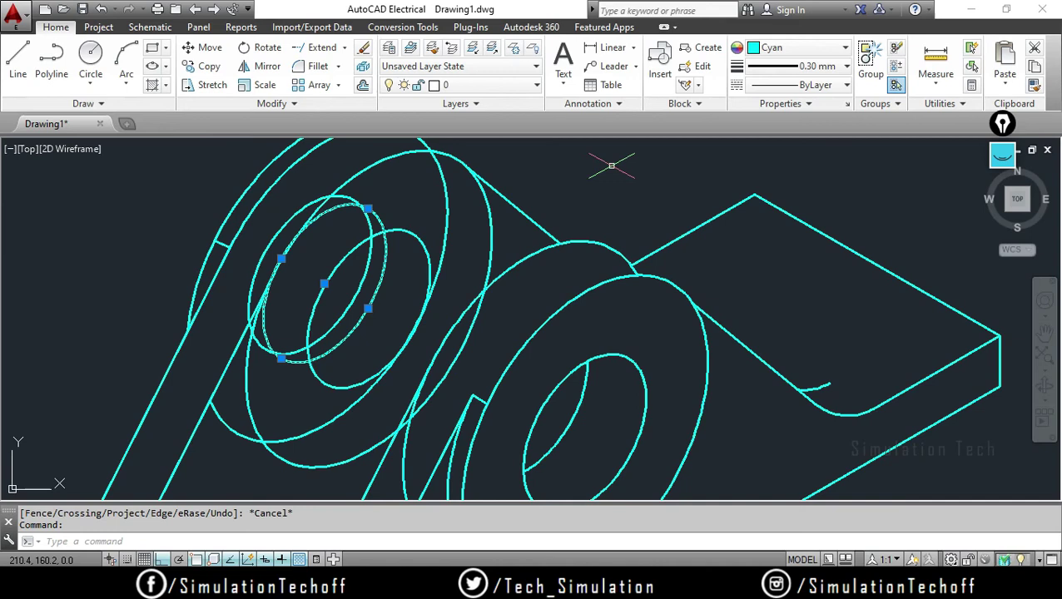
key(Delete)
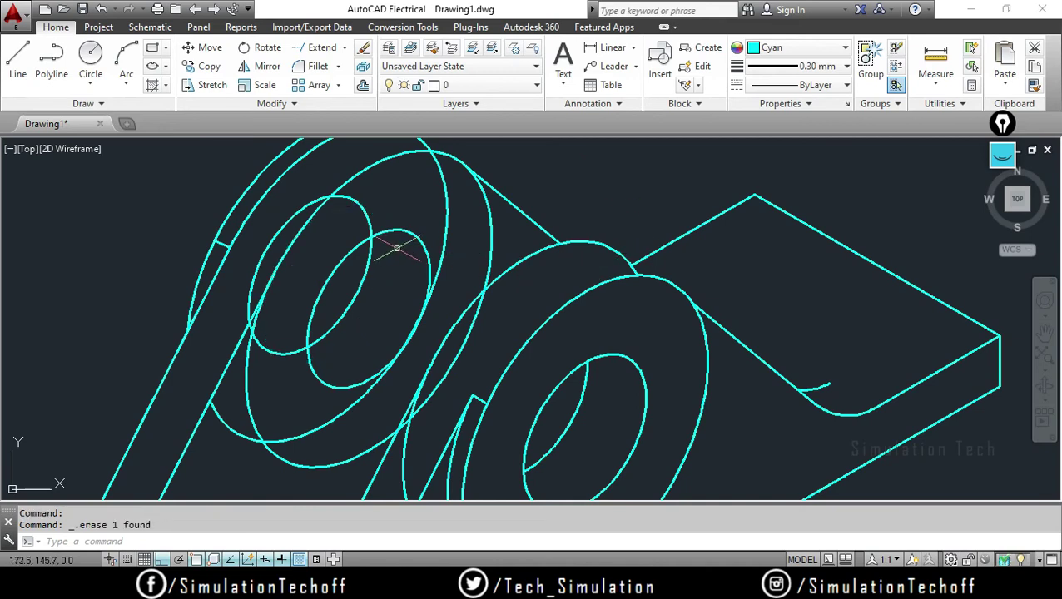
Trim the upper and lower-left hidden arcs of the bore ellipse
text(tr)
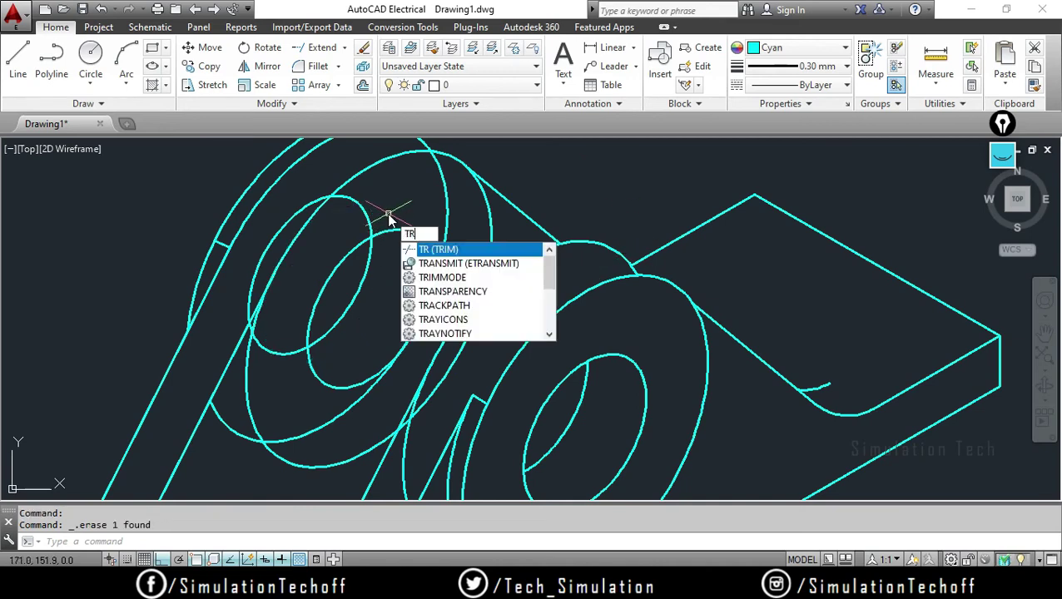
key(Return)
key(Return)
click(367, 217)
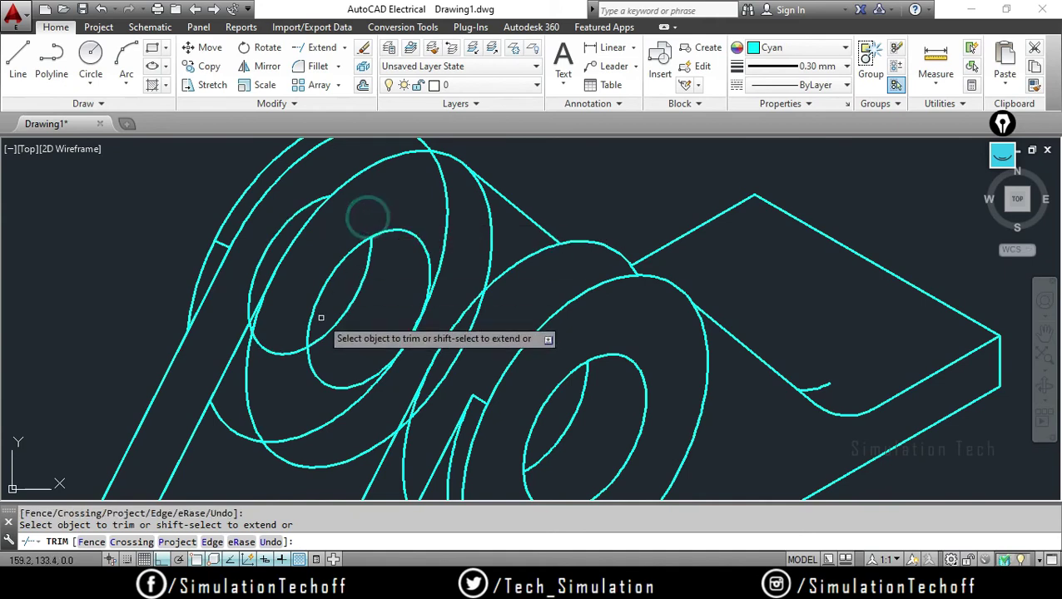
click(294, 349)
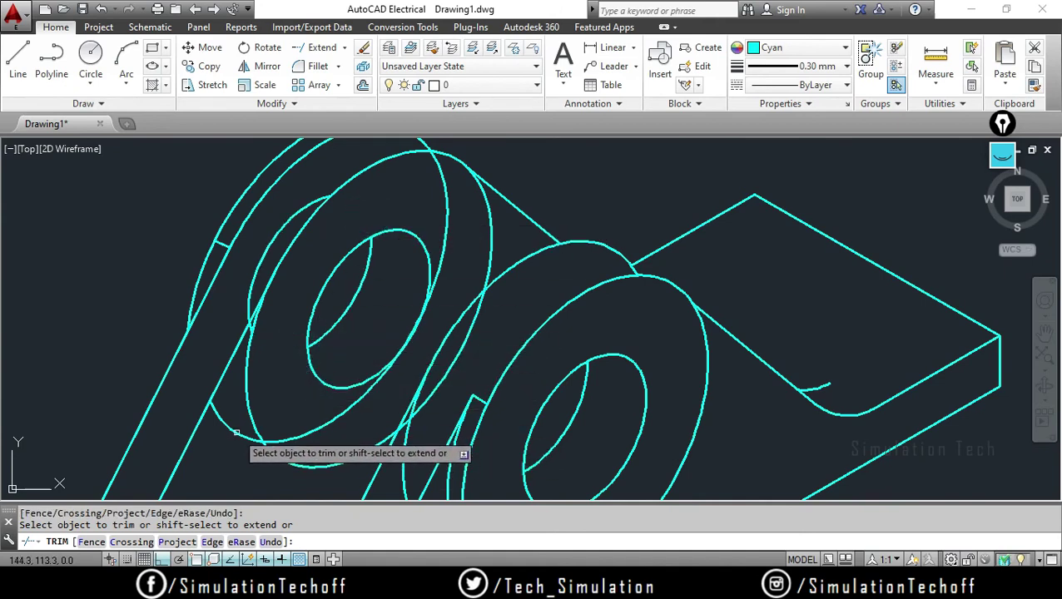
scroll(422, 331, up, 3)
scroll(429, 326, down, 3)
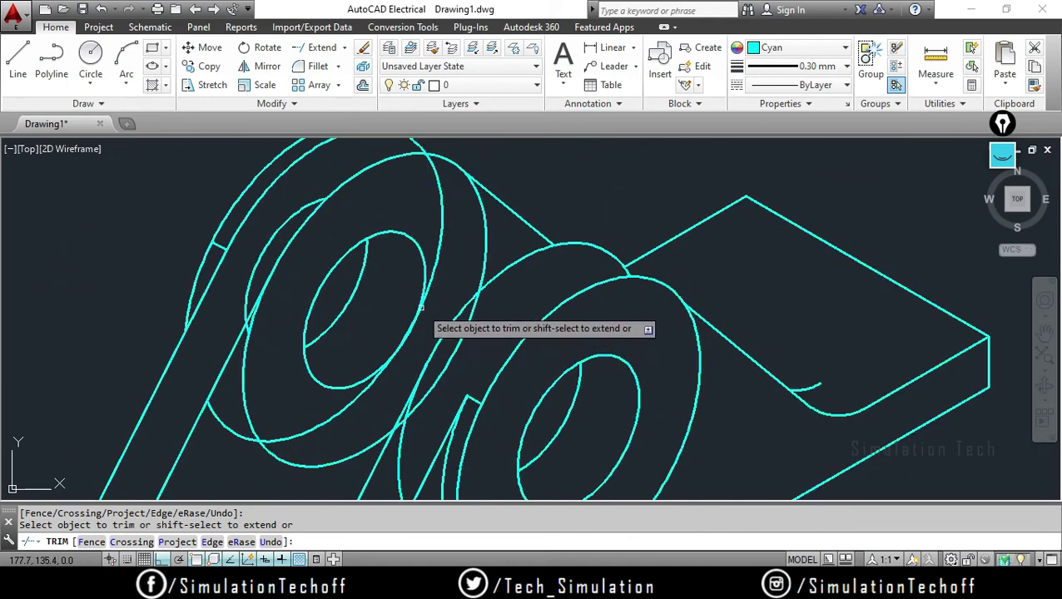
middle_drag(429, 223, 438, 269)
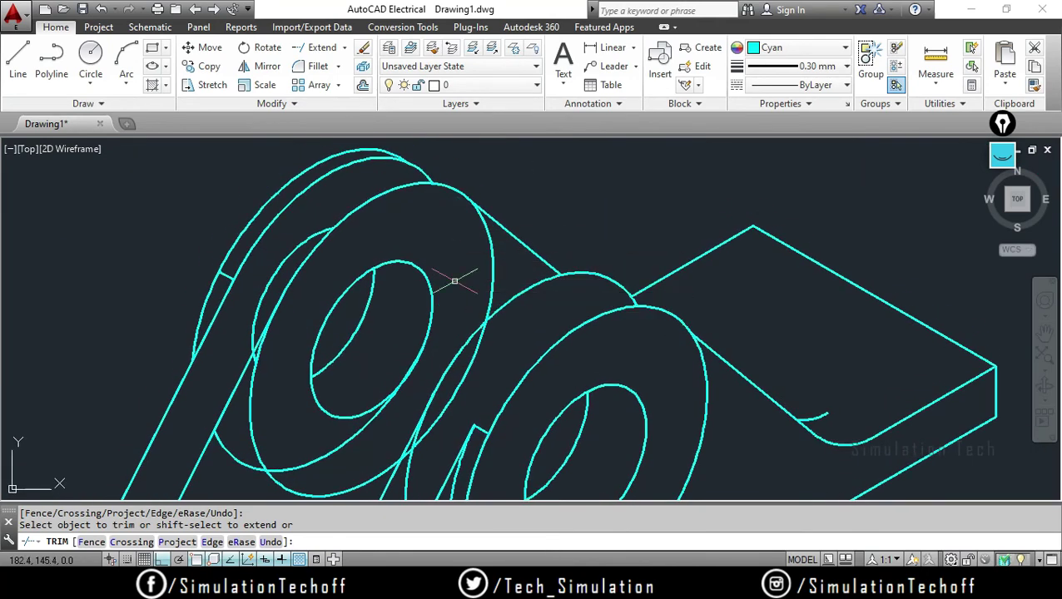
key(Escape)
Erase the two leftover curves around the boss and near the bore
click(339, 458)
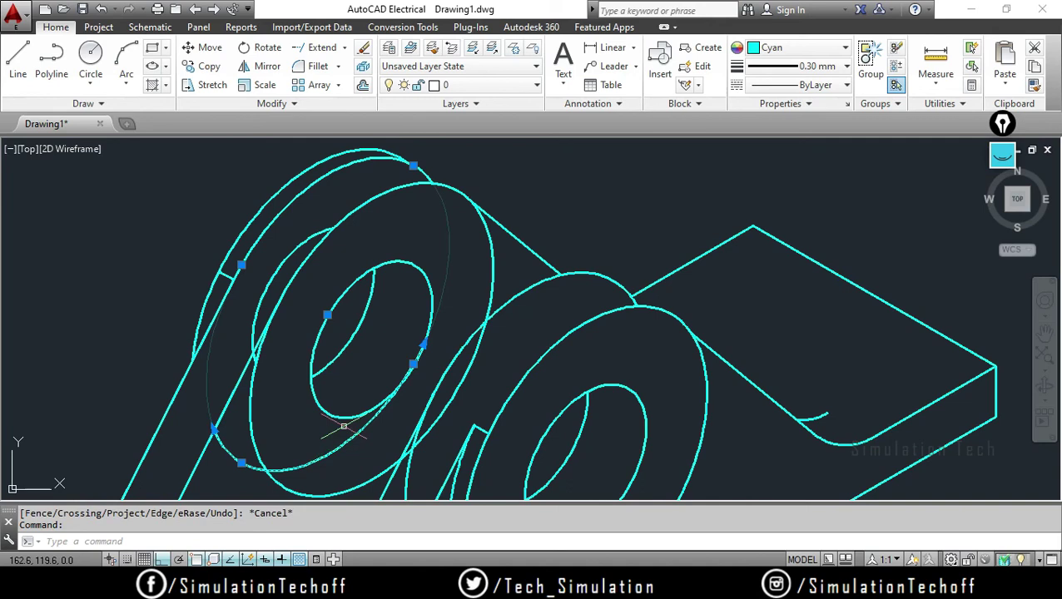
key(Delete)
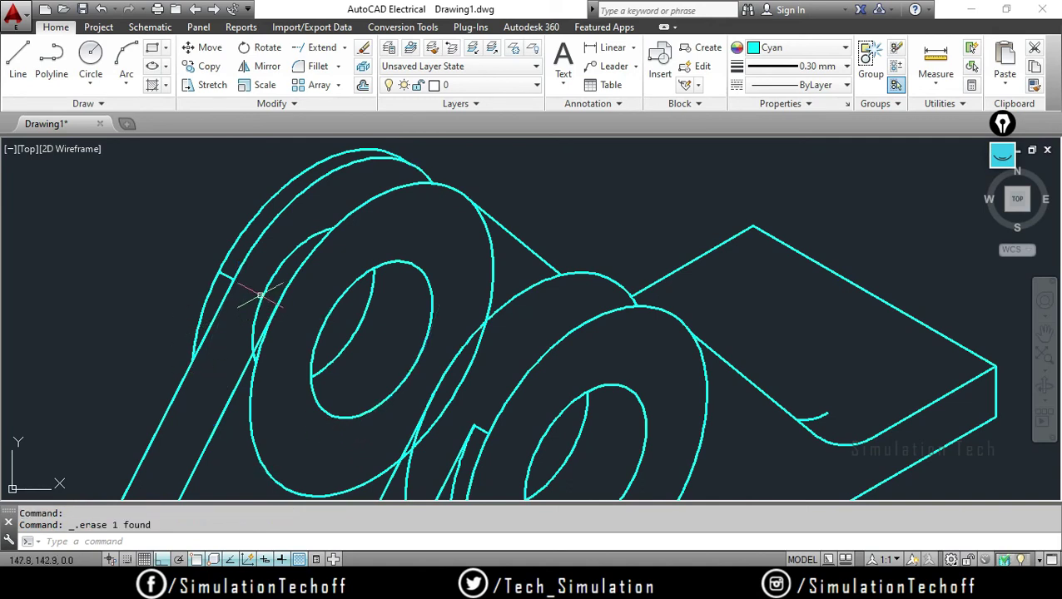
click(259, 296)
key(Delete)
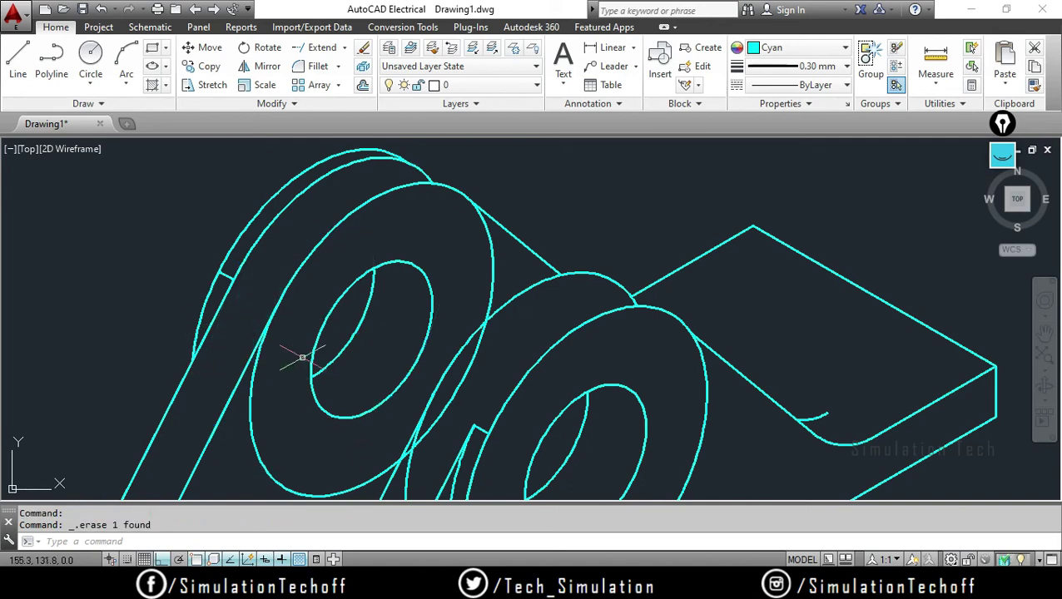
scroll(533, 329, down, 2)
scroll(474, 232, down, 1)
Trim the left ring's lower-left arc and the hidden arc beside the right boss, then erase the leftover arc
scroll(453, 280, down, 1)
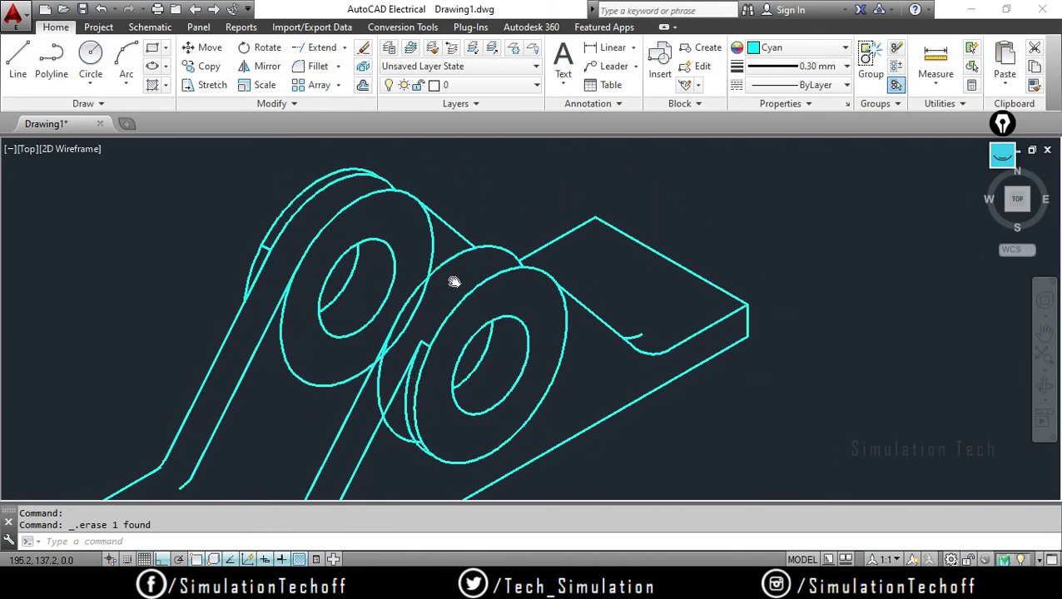
middle_drag(452, 279, 464, 276)
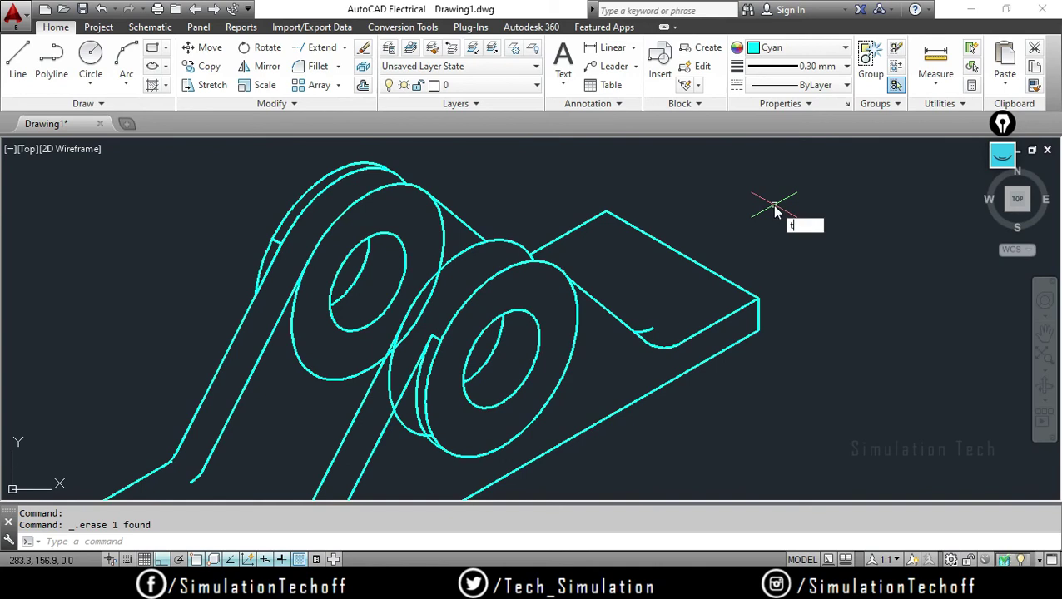
key(Return)
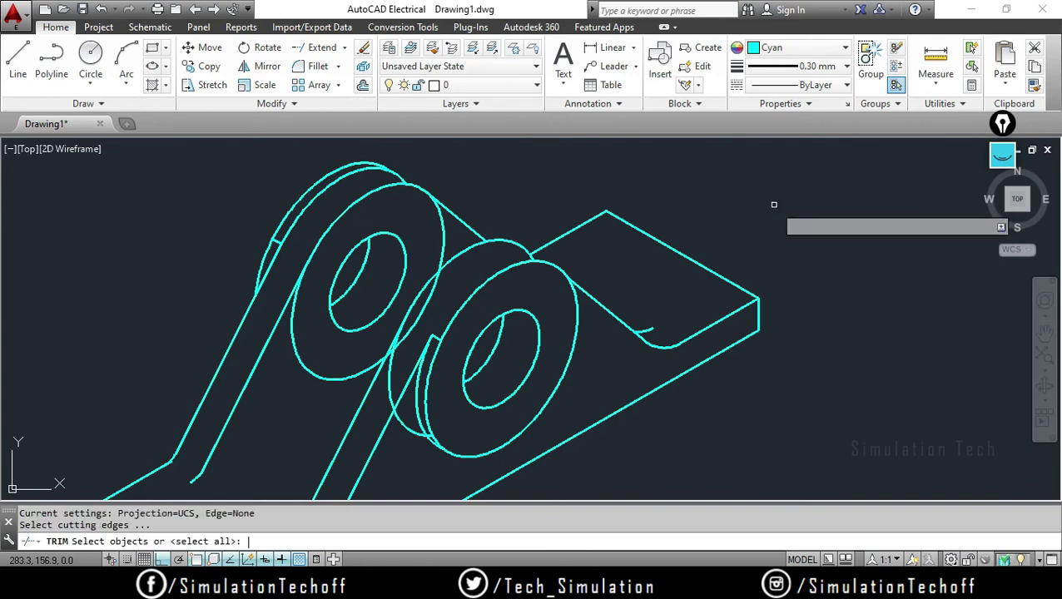
key(Return)
click(292, 316)
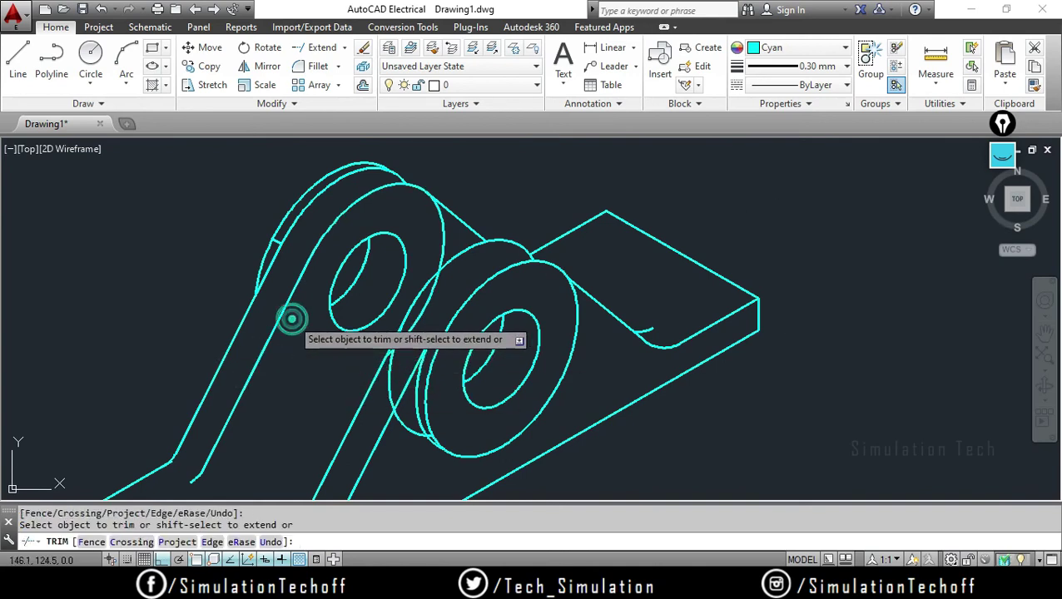
click(442, 244)
key(Escape)
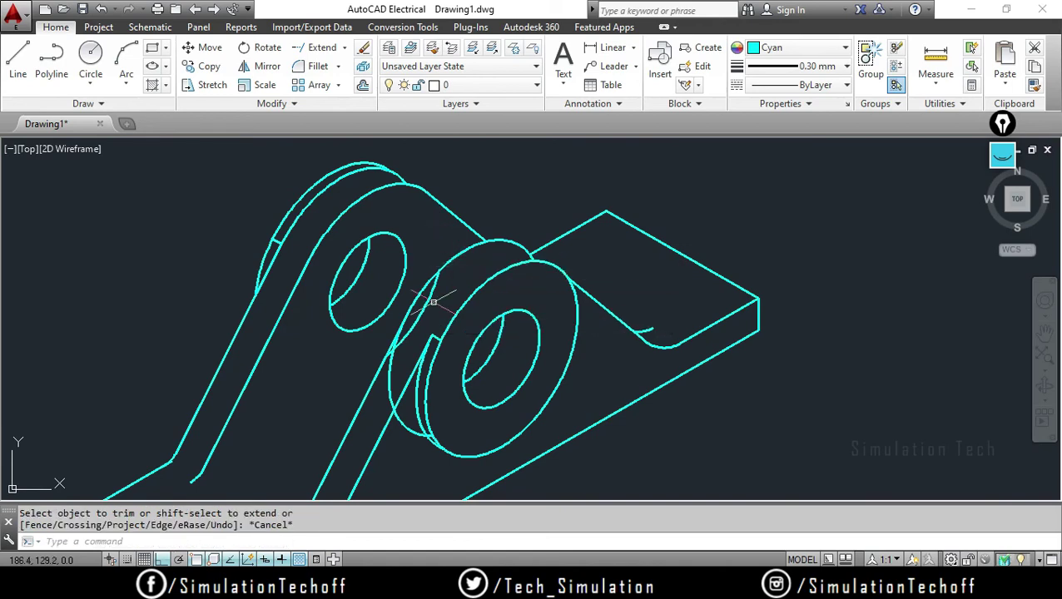
click(428, 299)
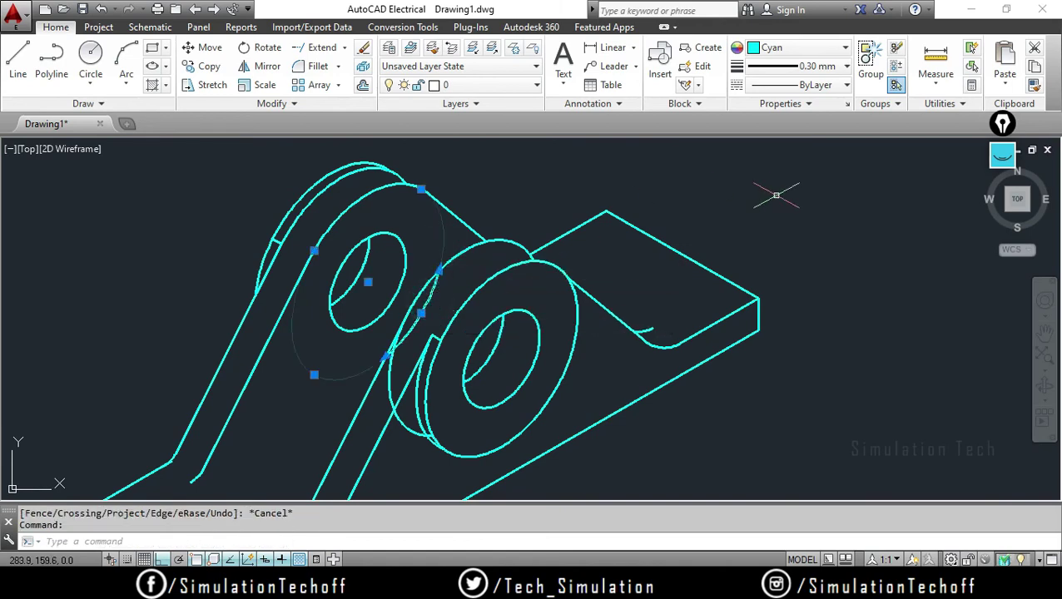
key(Delete)
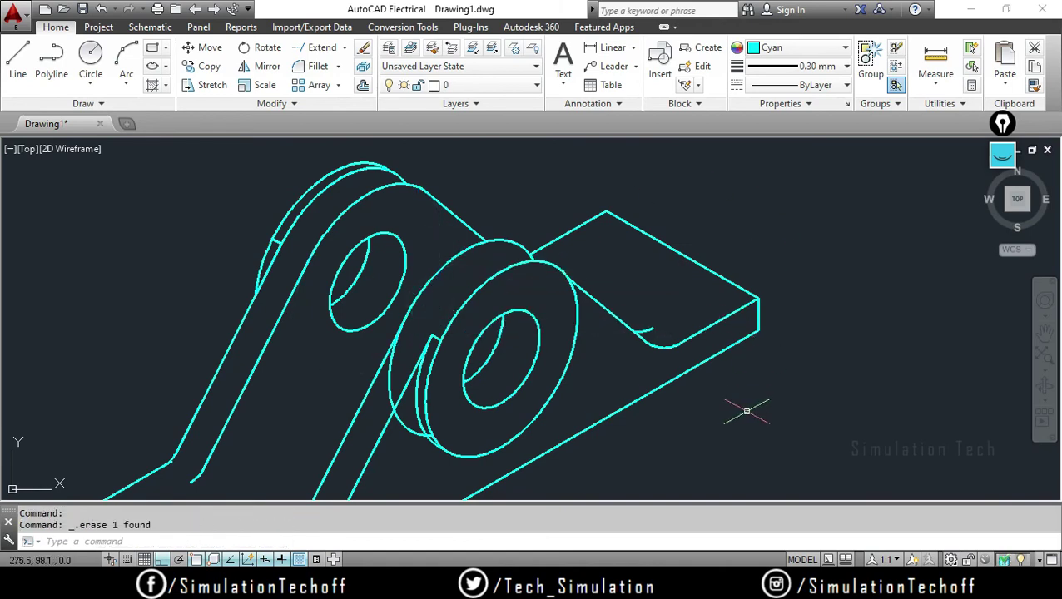
Zoom in on the top curved edges of the rear support
scroll(747, 411, up, 2)
scroll(745, 409, down, 3)
scroll(743, 407, up, 1)
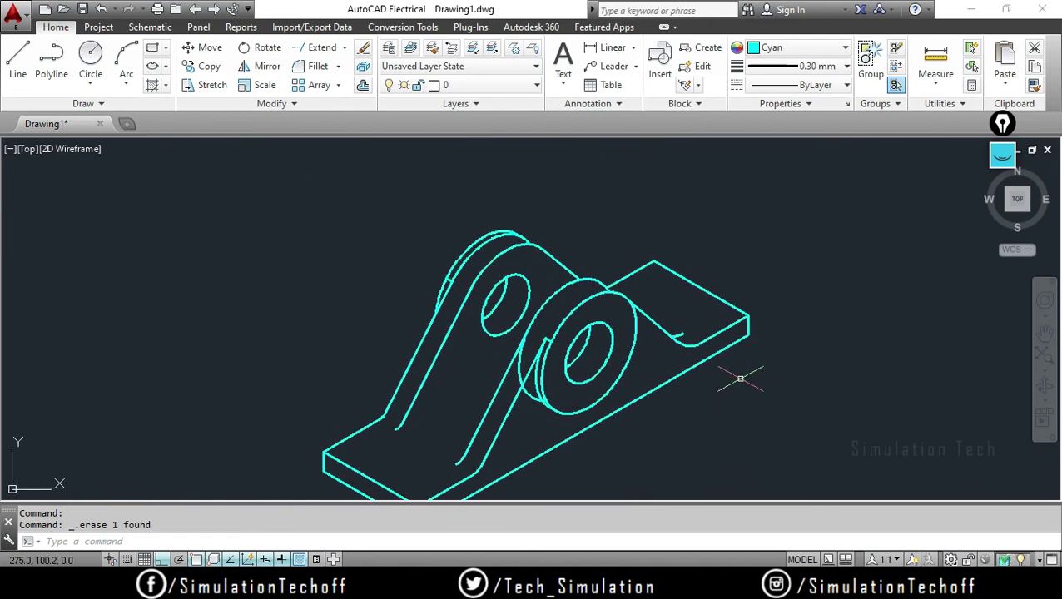
scroll(738, 375, up, 1)
scroll(408, 187, up, 2)
Pan onto the rear support's top arcs, then begin a line there and abandon it
scroll(429, 277, down, 1)
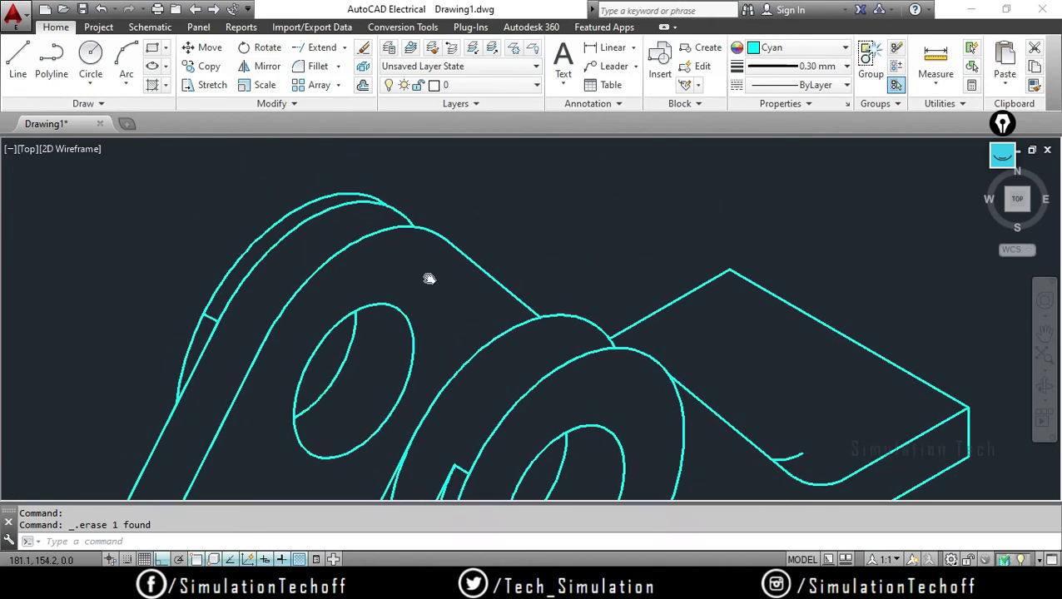
middle_drag(429, 277, 439, 311)
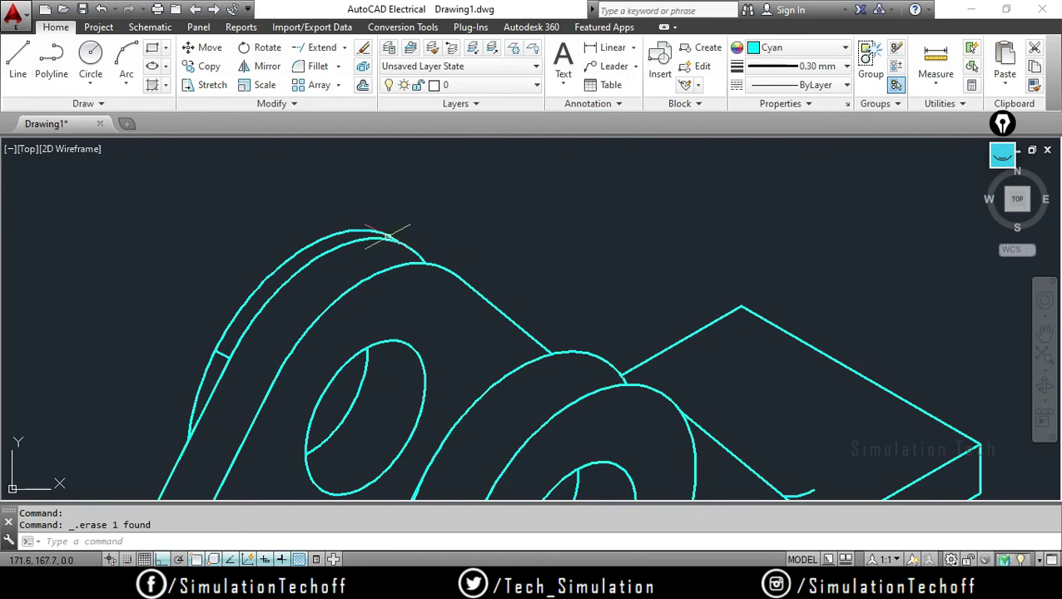
click(18, 59)
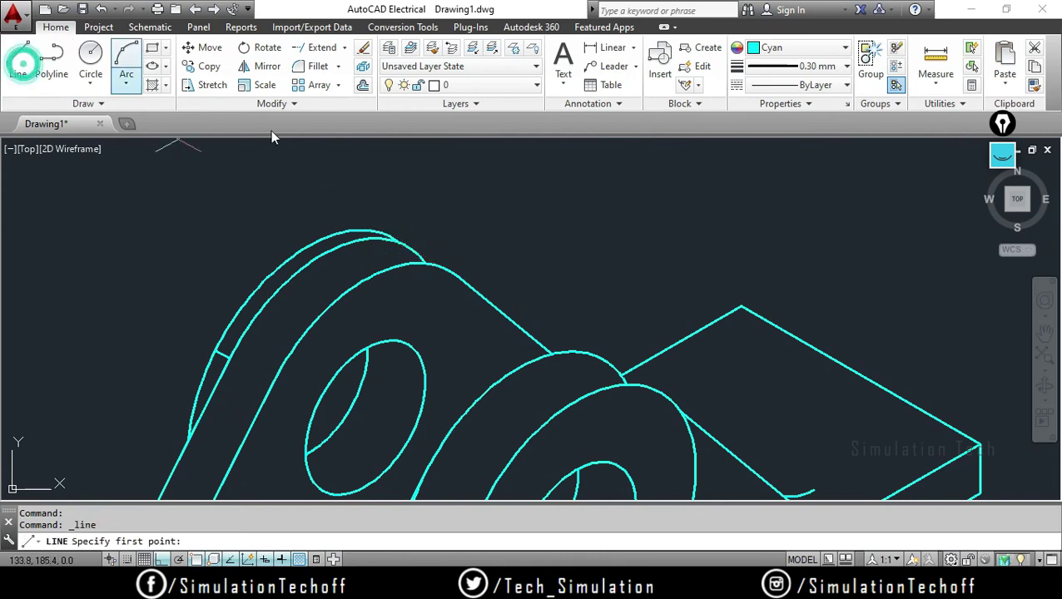
click(399, 243)
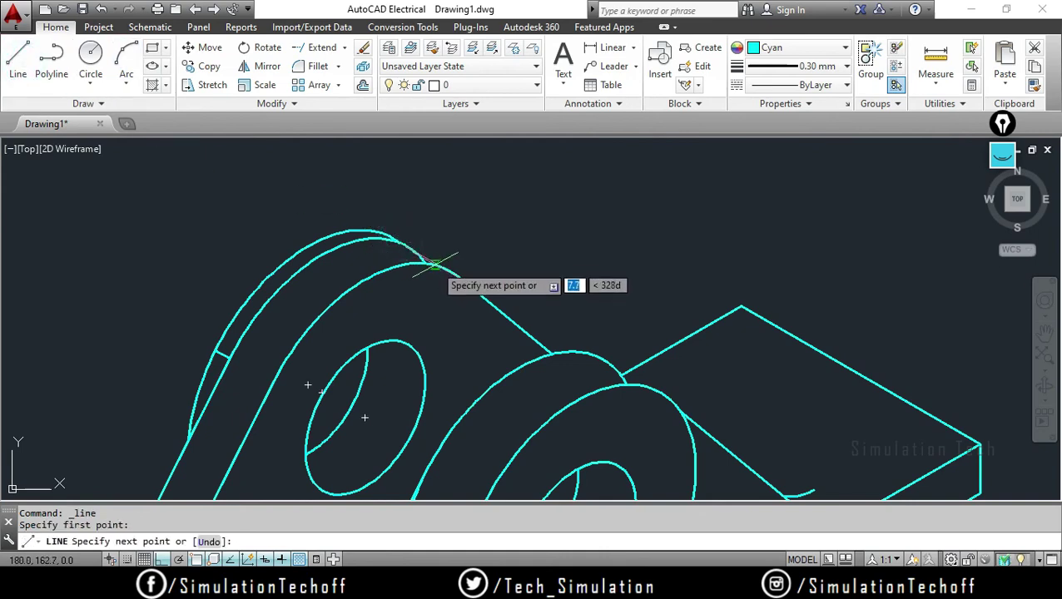
key(Escape)
Trim away the short diagonal stub between the rear support's top arcs
scroll(445, 262, up, 1)
scroll(415, 244, up, 1)
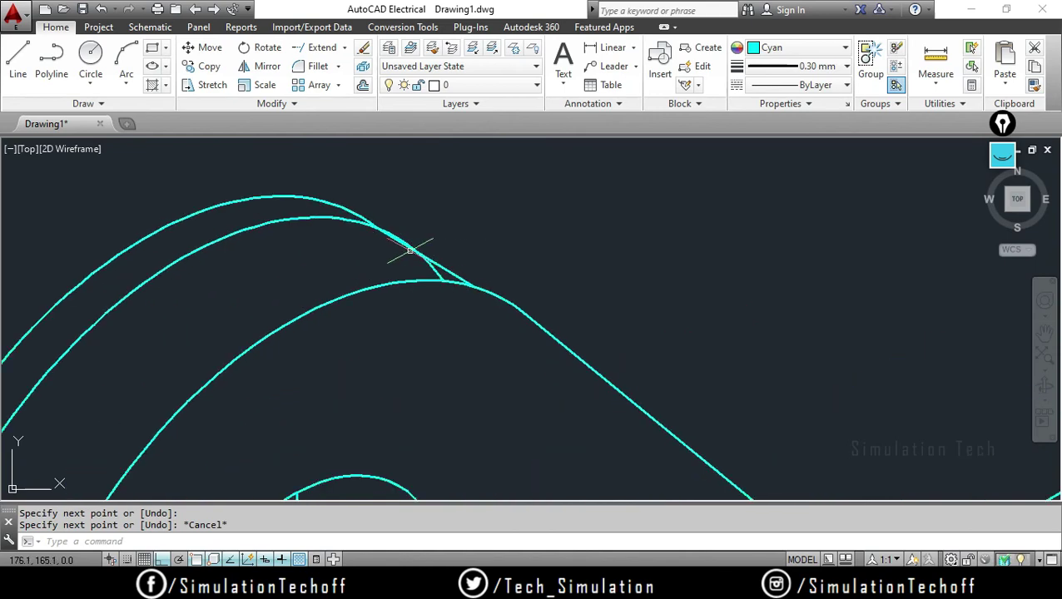
scroll(463, 301, up, 1)
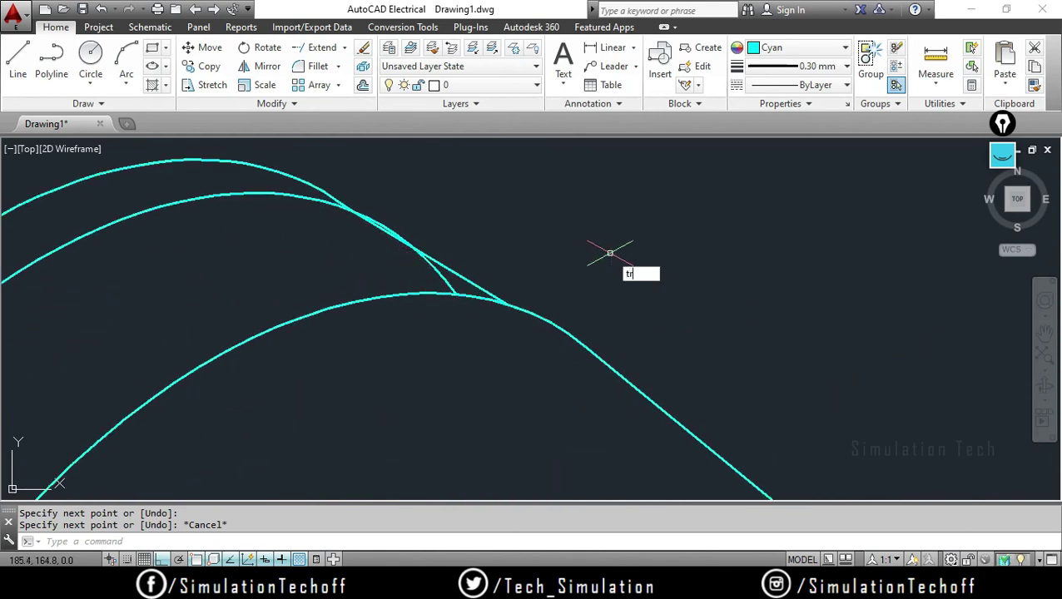
key(Return)
key(Return)
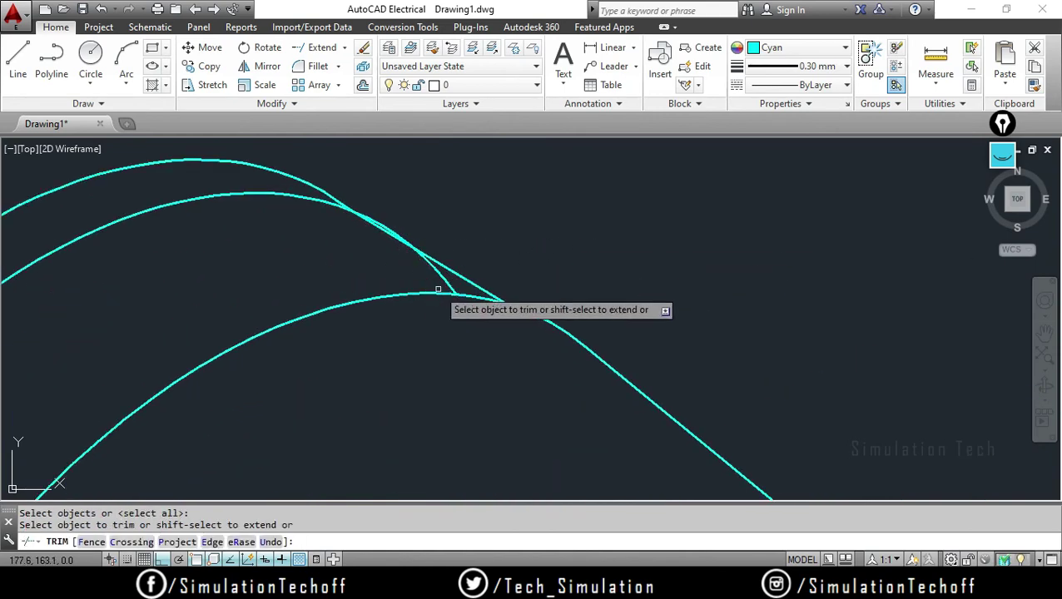
click(439, 282)
key(Escape)
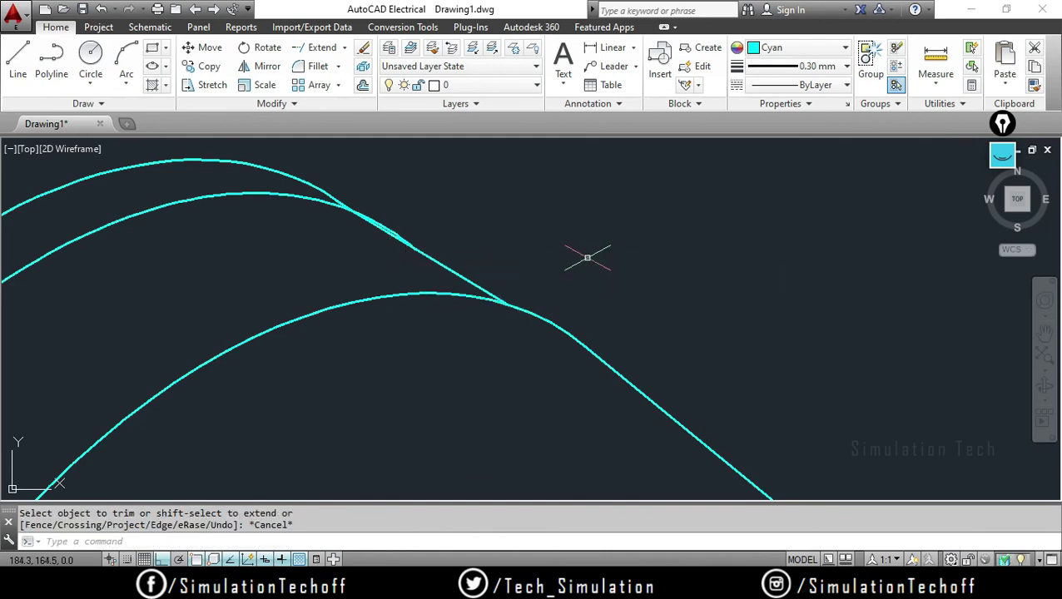
scroll(630, 285, down, 1)
scroll(661, 360, down, 1)
scroll(690, 319, down, 1)
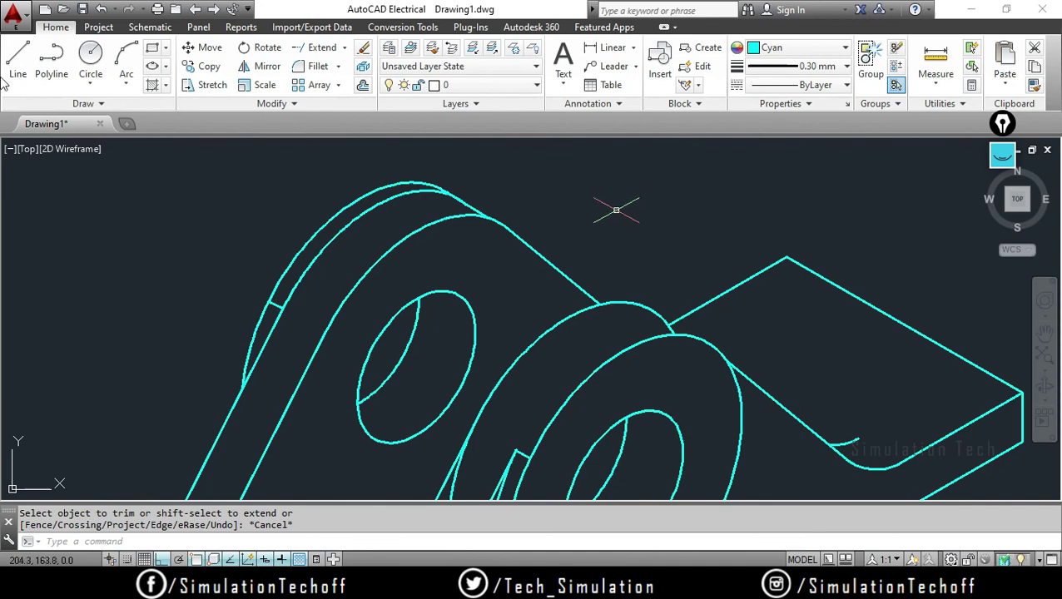
Draw an edge line from the front support's arc to close the open edge
click(17, 57)
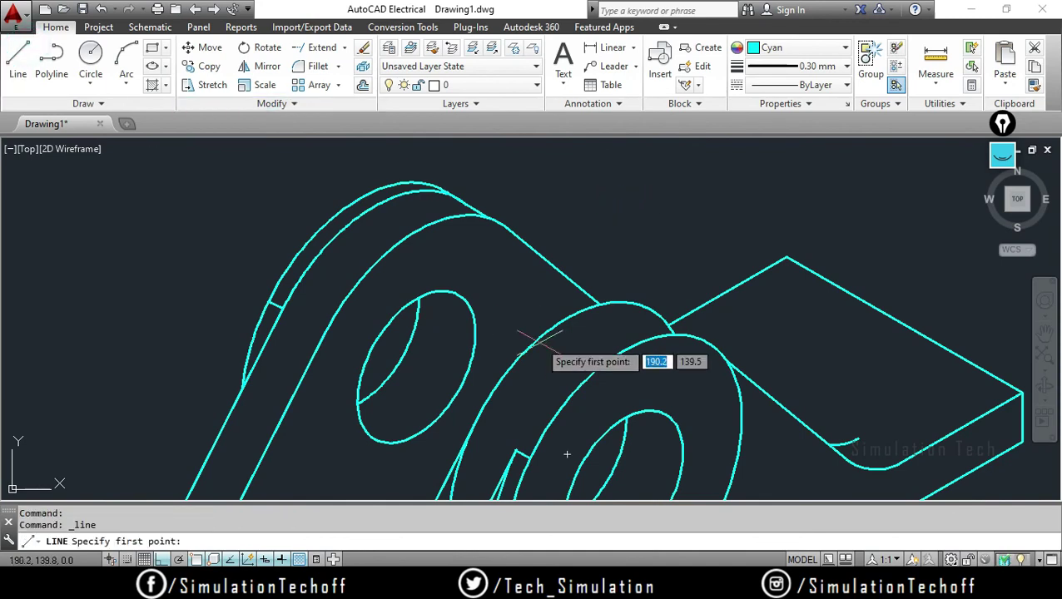
click(649, 309)
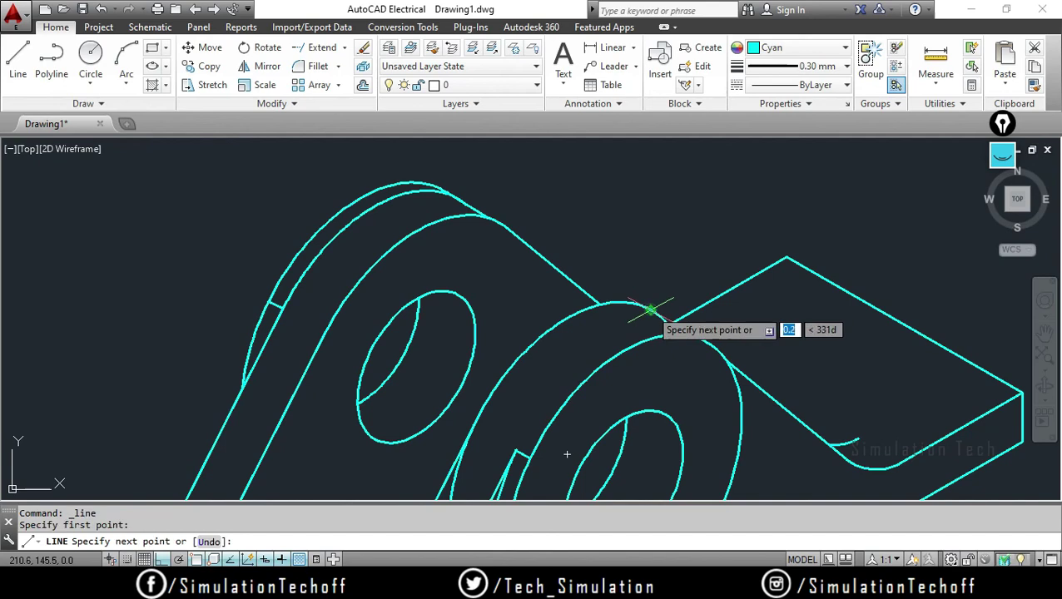
click(701, 340)
key(Escape)
Trim off the leftover arc piece beside the new edge line, then recentre the part
scroll(685, 294, up, 3)
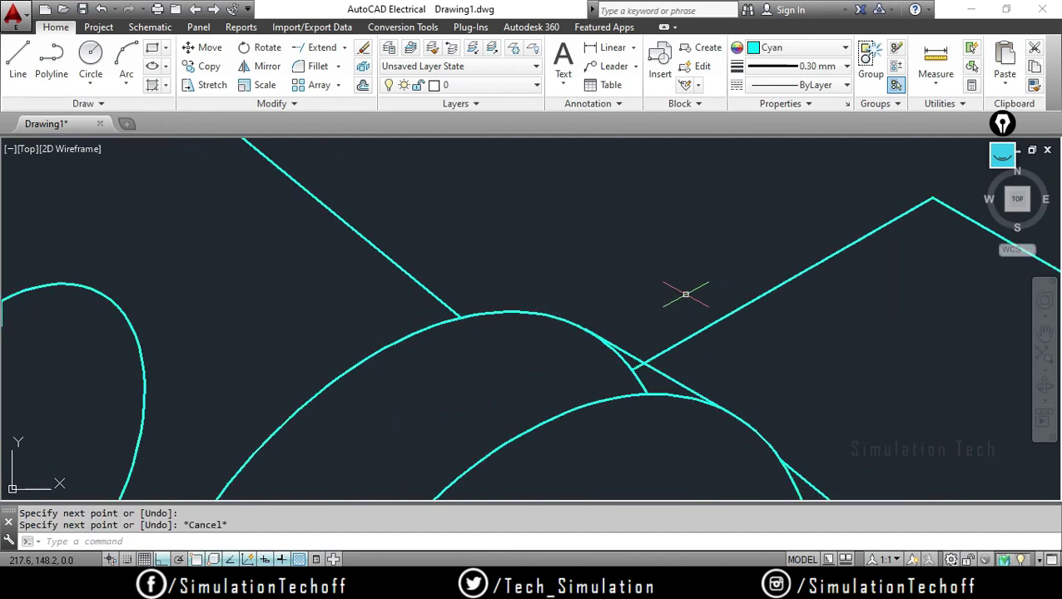
scroll(685, 295, up, 1)
scroll(686, 295, up, 1)
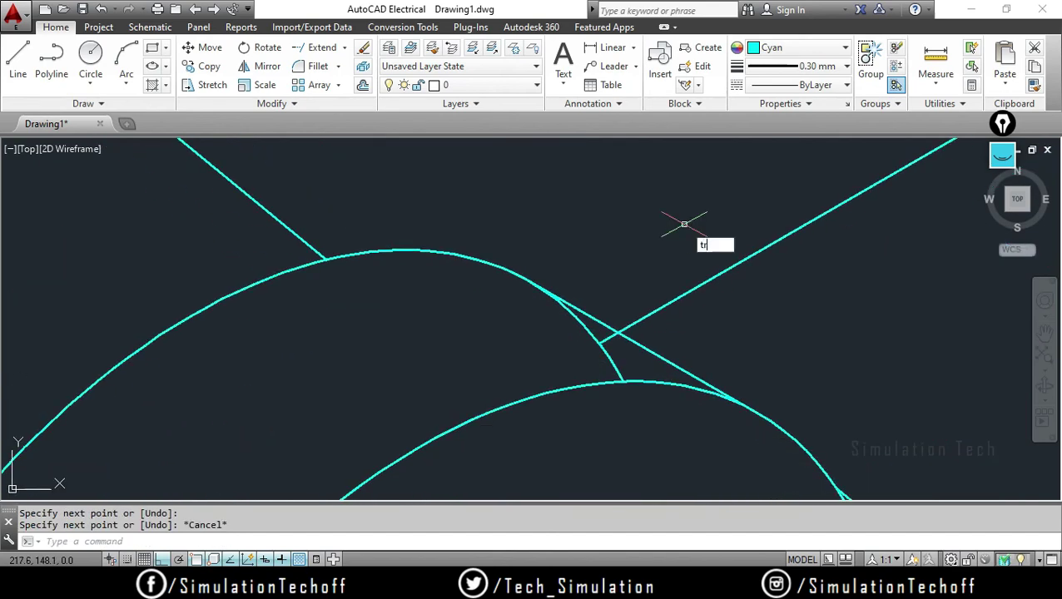
key(Return)
key(Return)
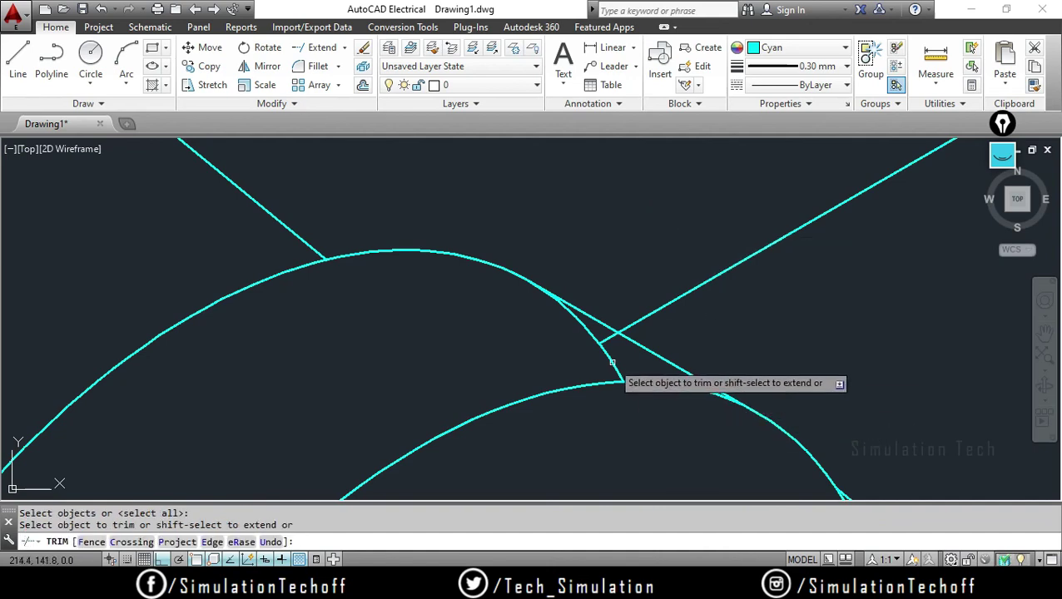
click(595, 338)
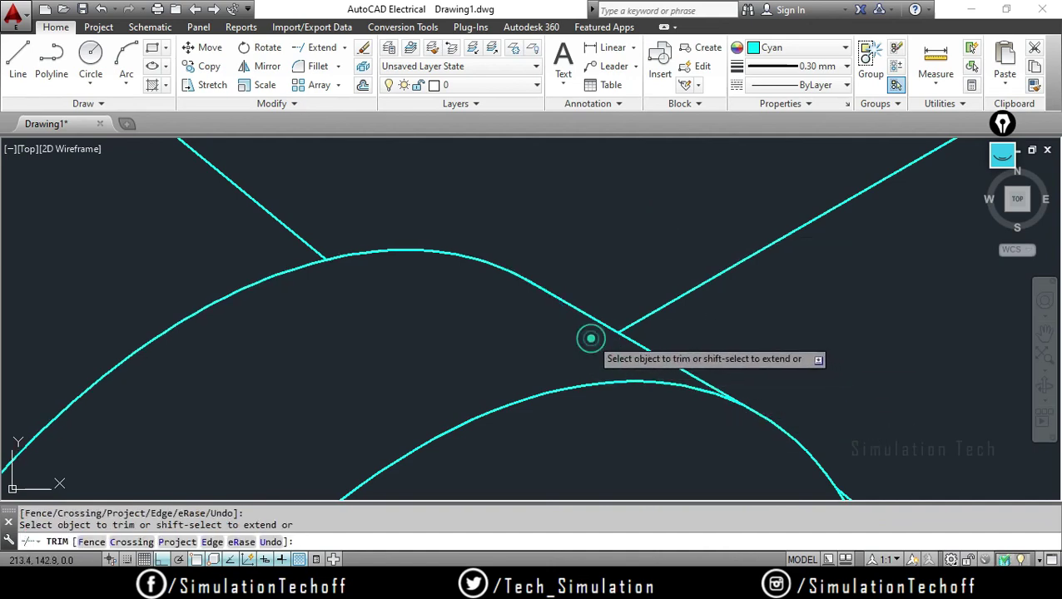
key(Escape)
scroll(619, 353, down, 2)
scroll(682, 415, down, 2)
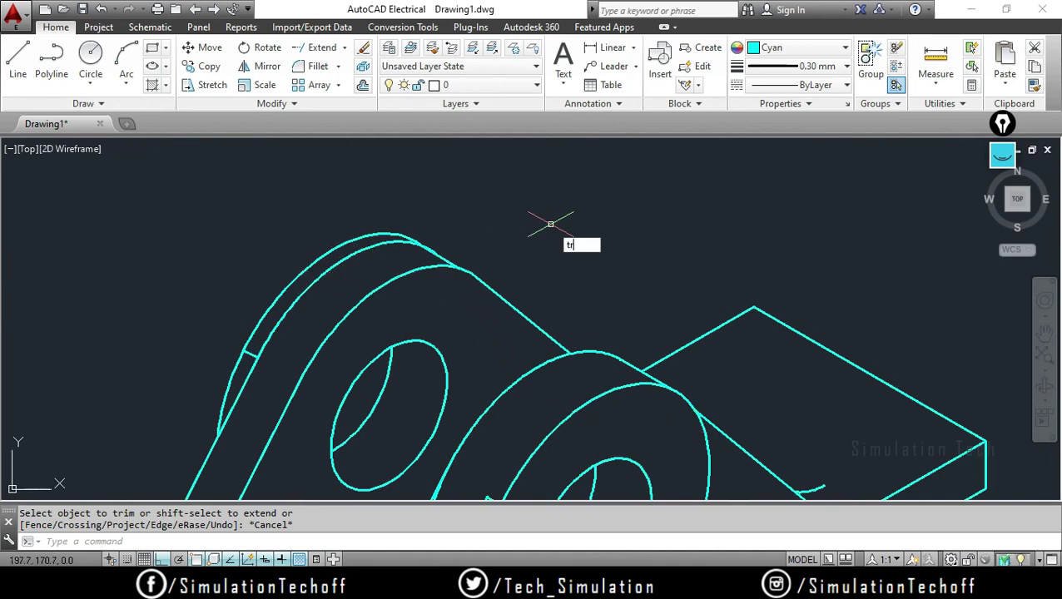
key(Return)
key(Return)
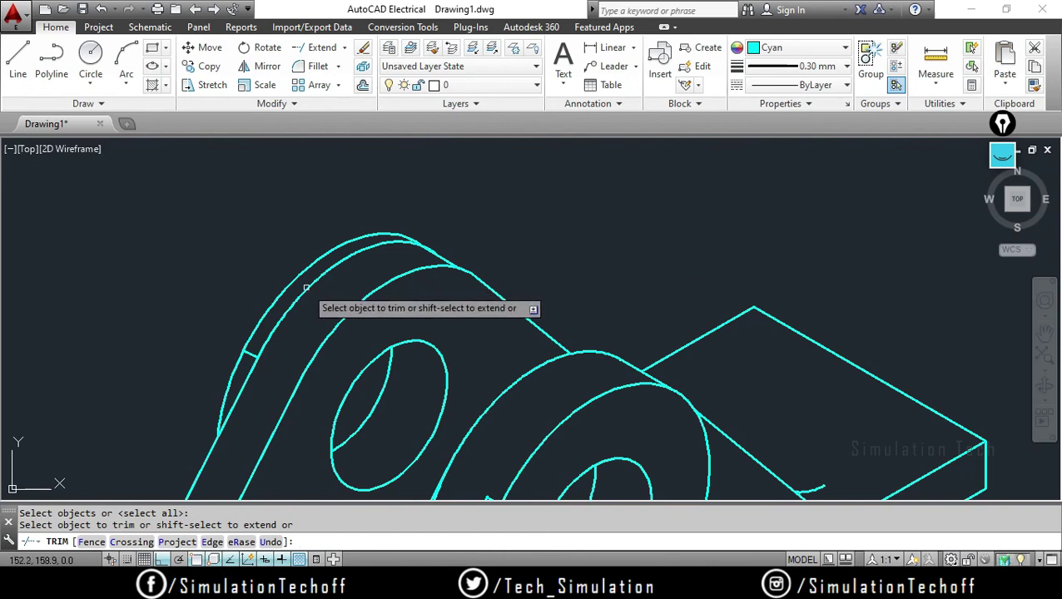
key(Escape)
scroll(548, 269, down, 1)
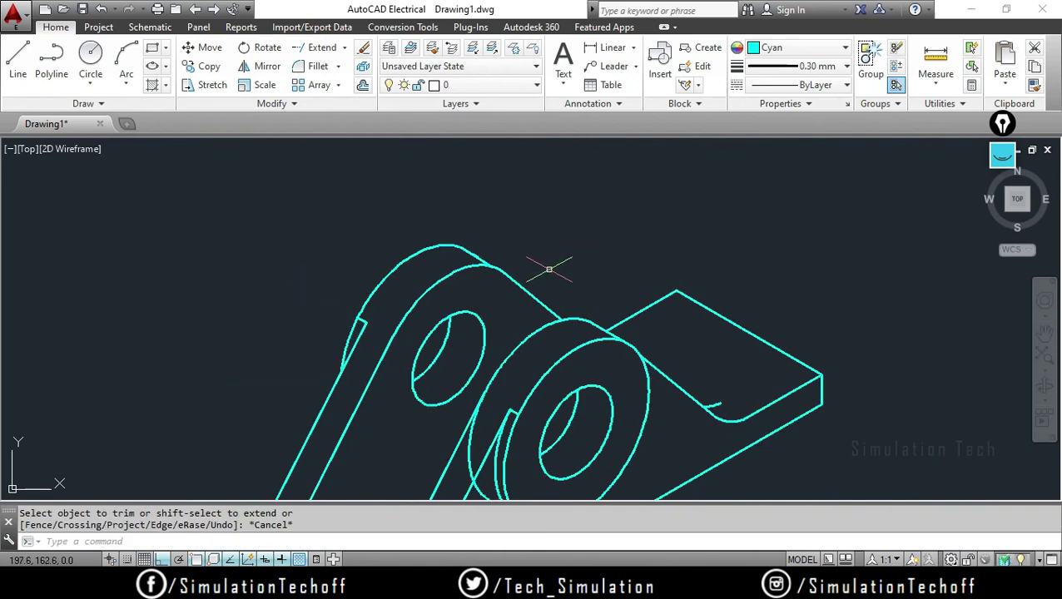
scroll(586, 405, down, 2)
middle_drag(563, 352, 549, 264)
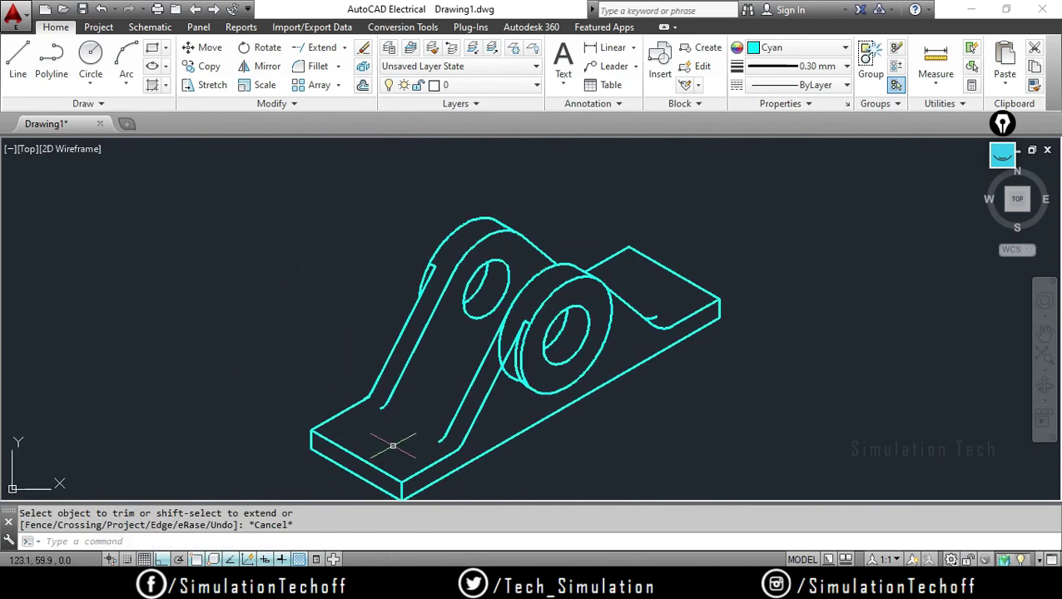
Draw an edge line from the upper curve's end down to the lower curve
click(17, 62)
scroll(450, 445, up, 1)
scroll(498, 408, up, 4)
scroll(522, 319, up, 2)
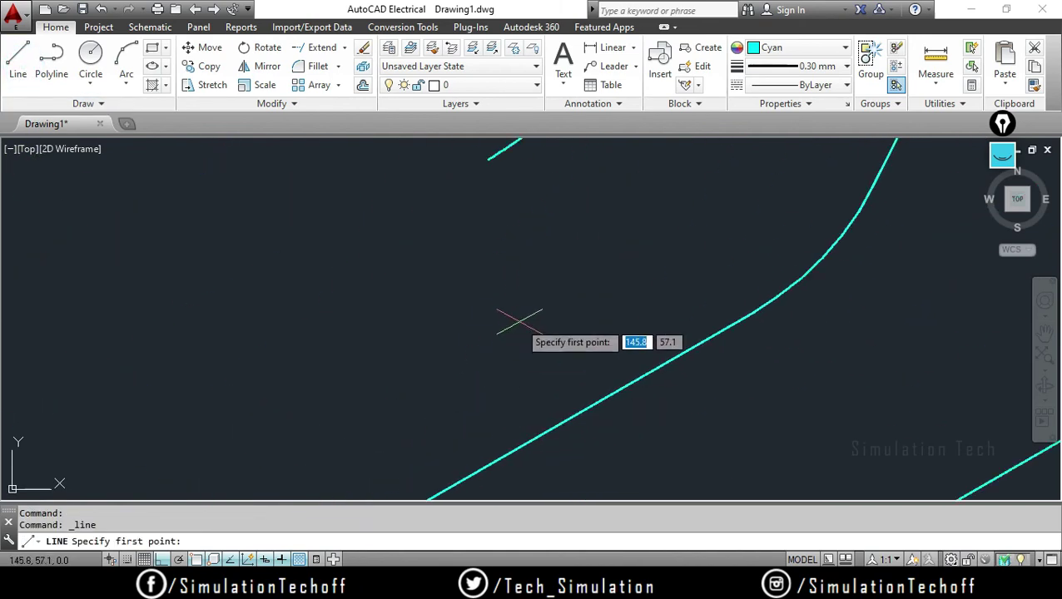
scroll(486, 297, up, 2)
click(450, 235)
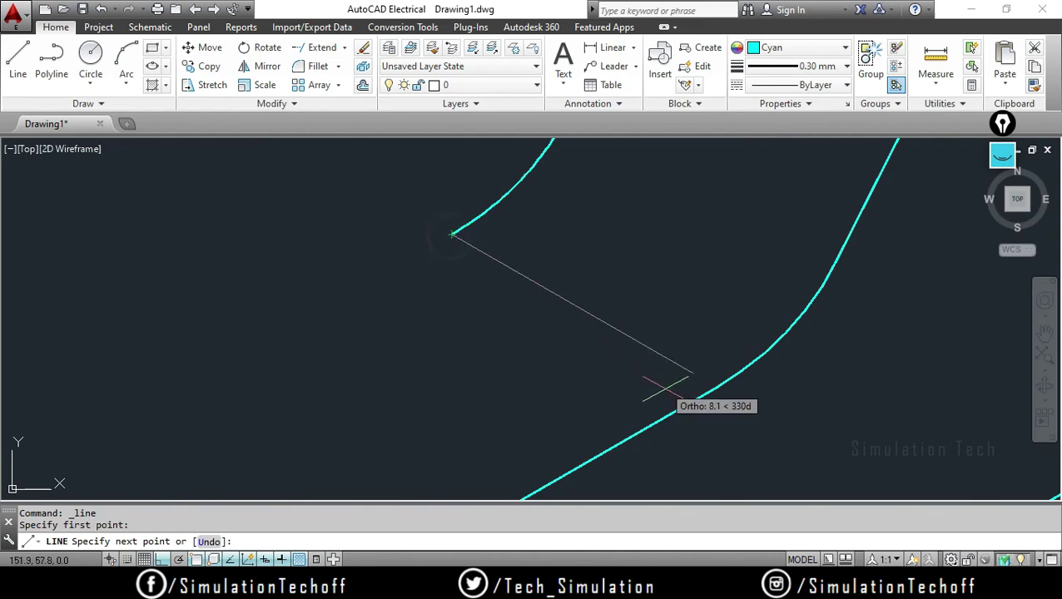
click(715, 386)
key(Escape)
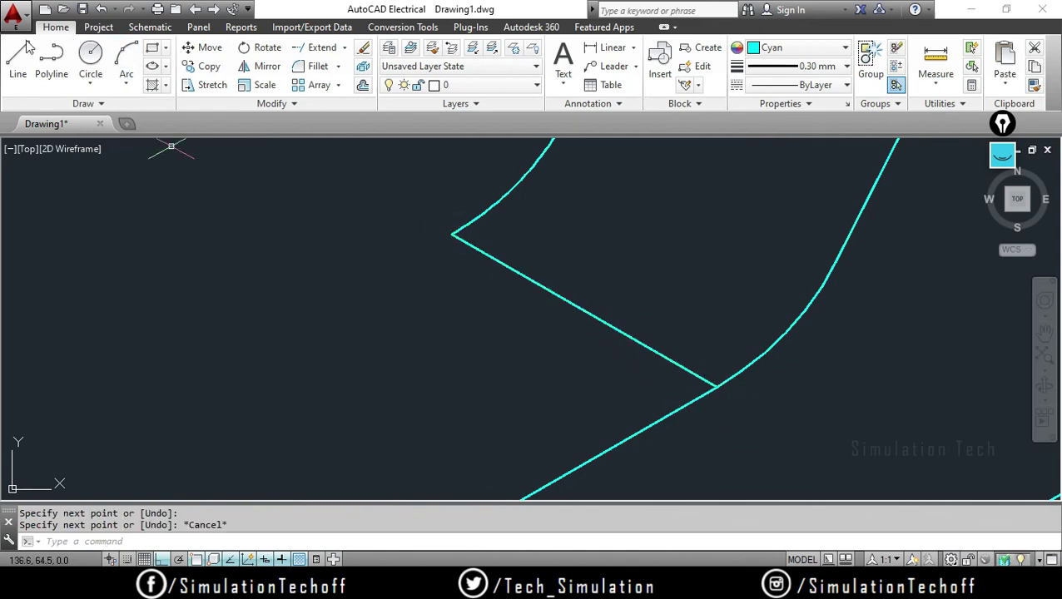
Draw an edge line joining the inner curve to the outer curve
click(21, 57)
middle_drag(530, 149, 486, 249)
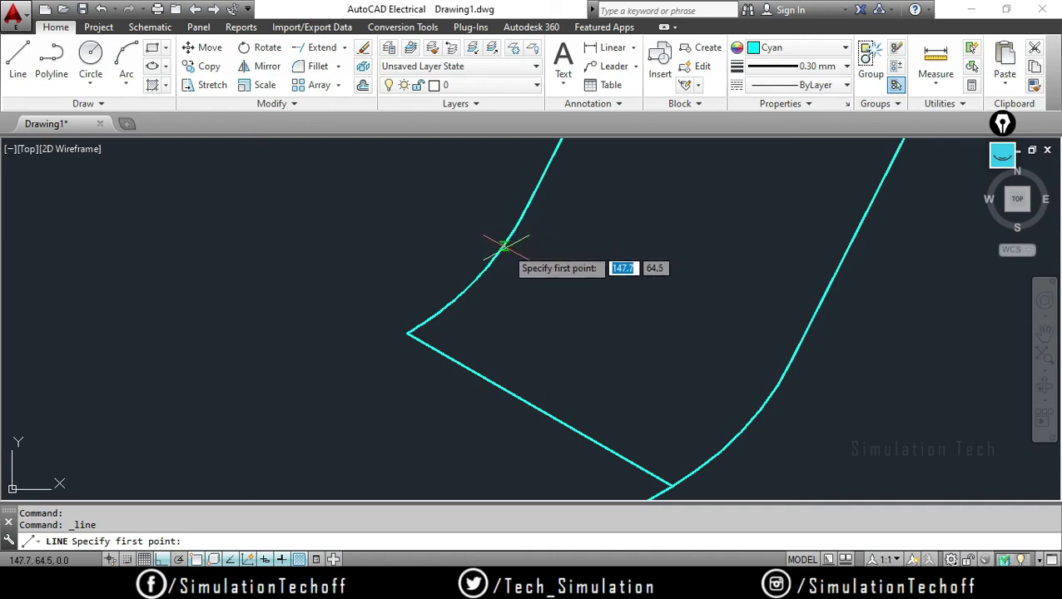
click(528, 207)
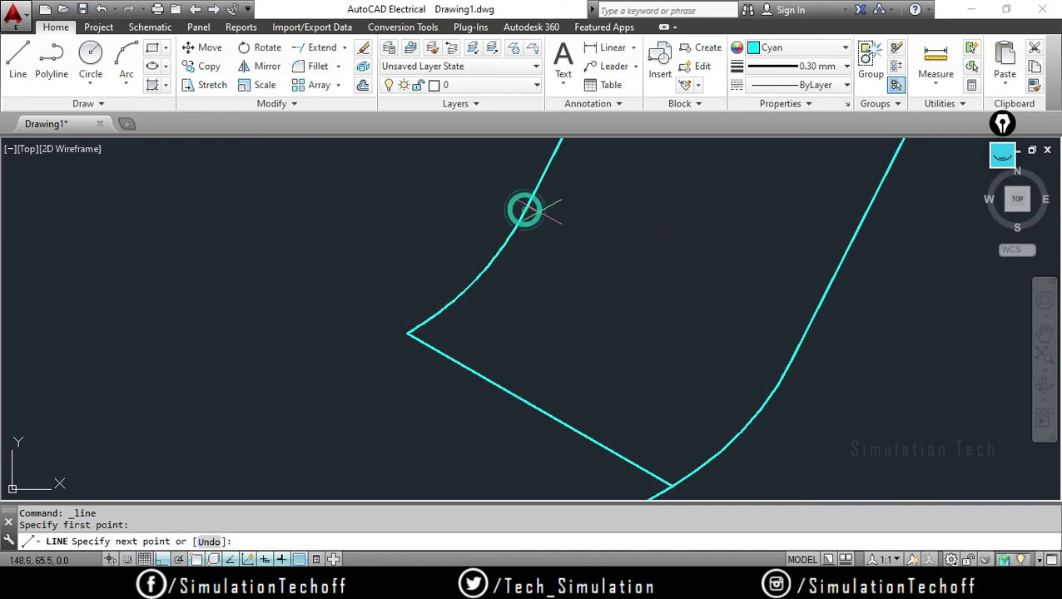
click(795, 364)
key(Escape)
scroll(668, 382, up, 5)
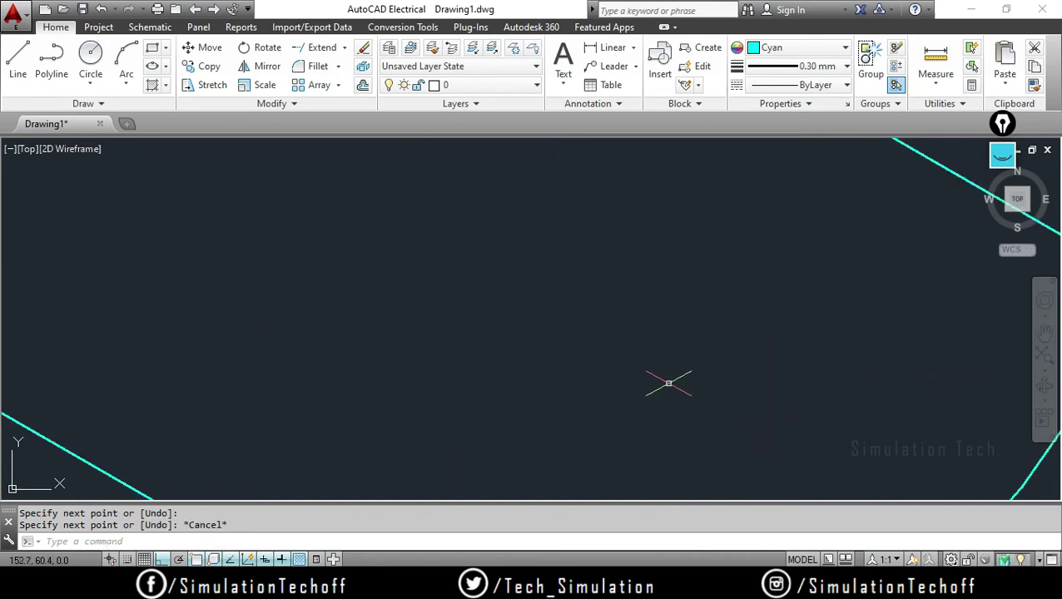
scroll(668, 383, down, 3)
scroll(636, 346, down, 2)
scroll(559, 285, down, 2)
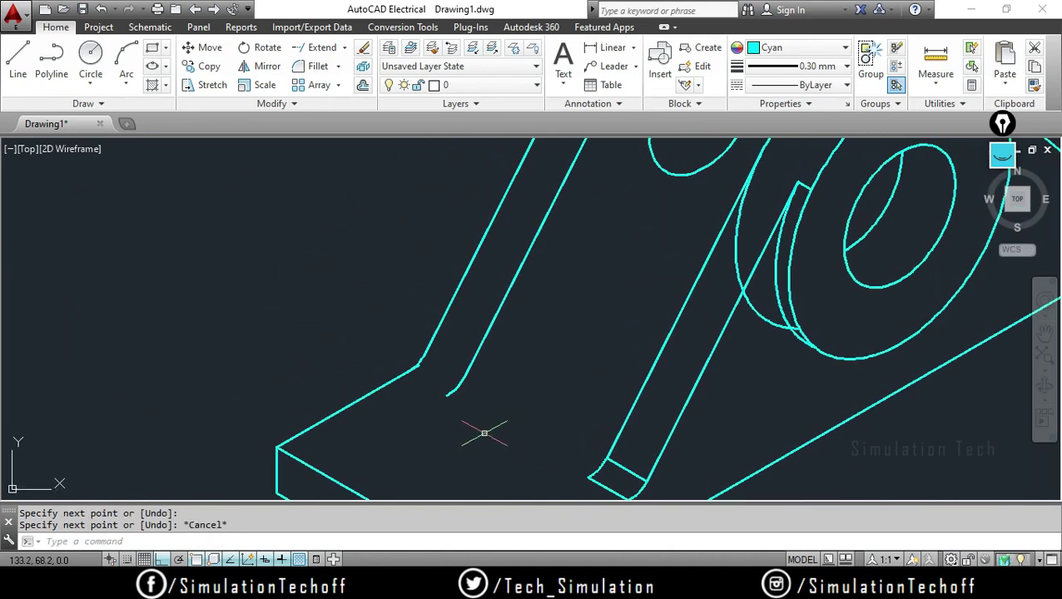
Draw a short line across the rib corner and start another edge line at the slot corner
click(19, 68)
click(444, 398)
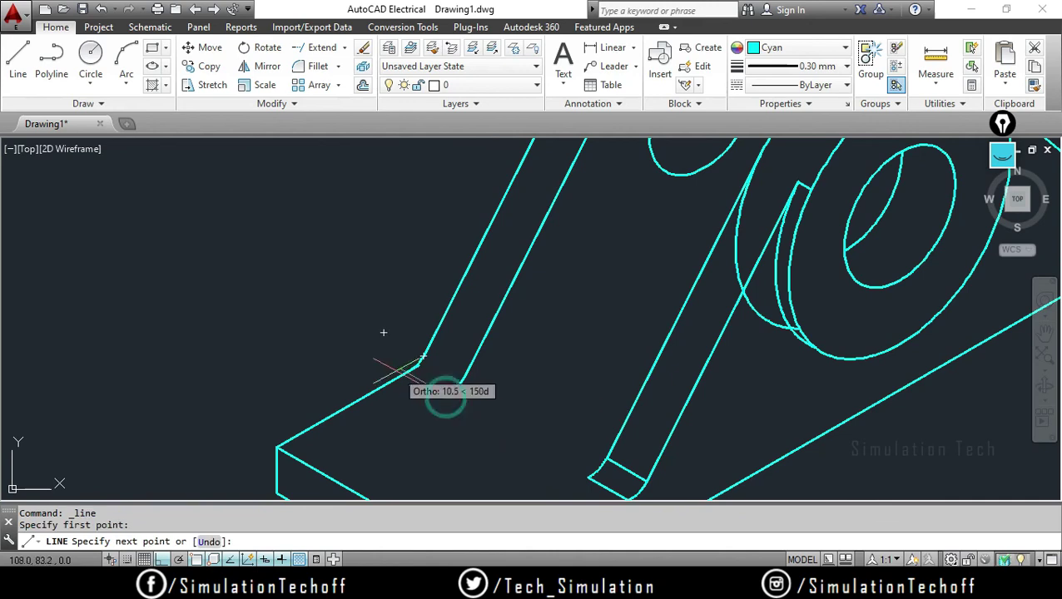
click(407, 371)
key(Escape)
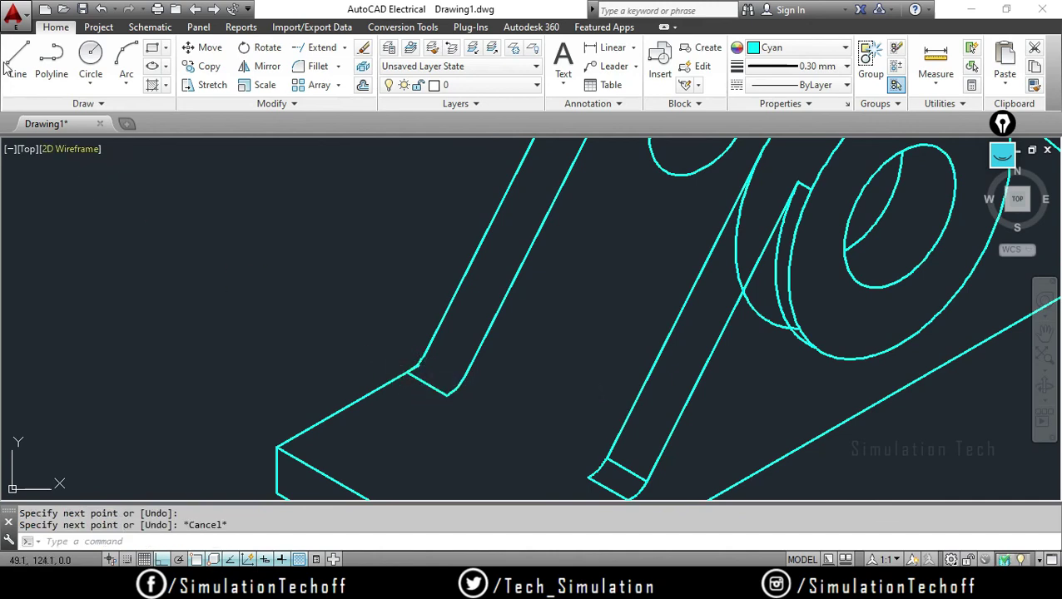
click(10, 66)
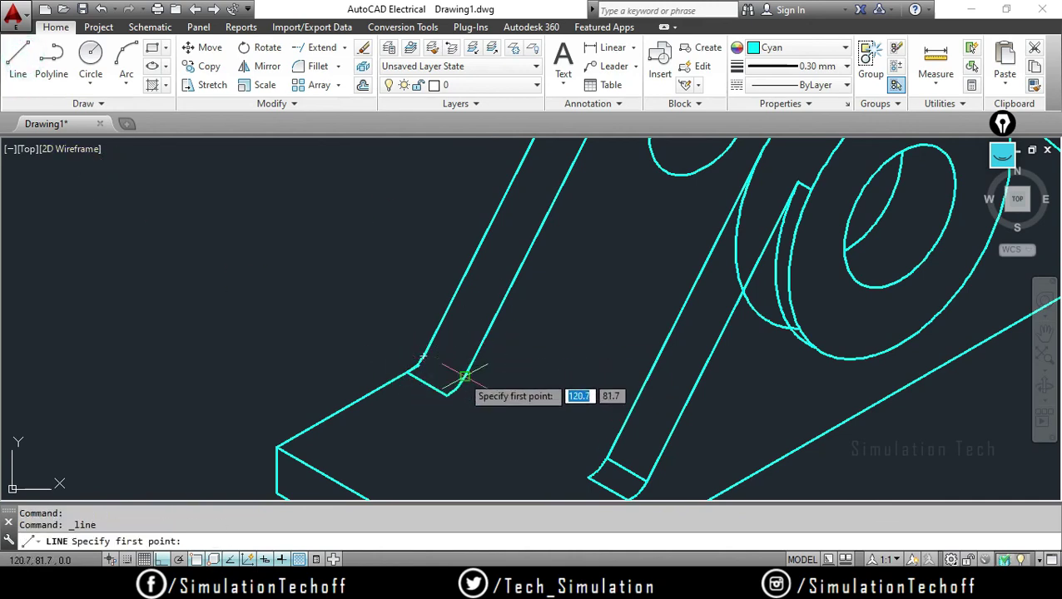
click(420, 357)
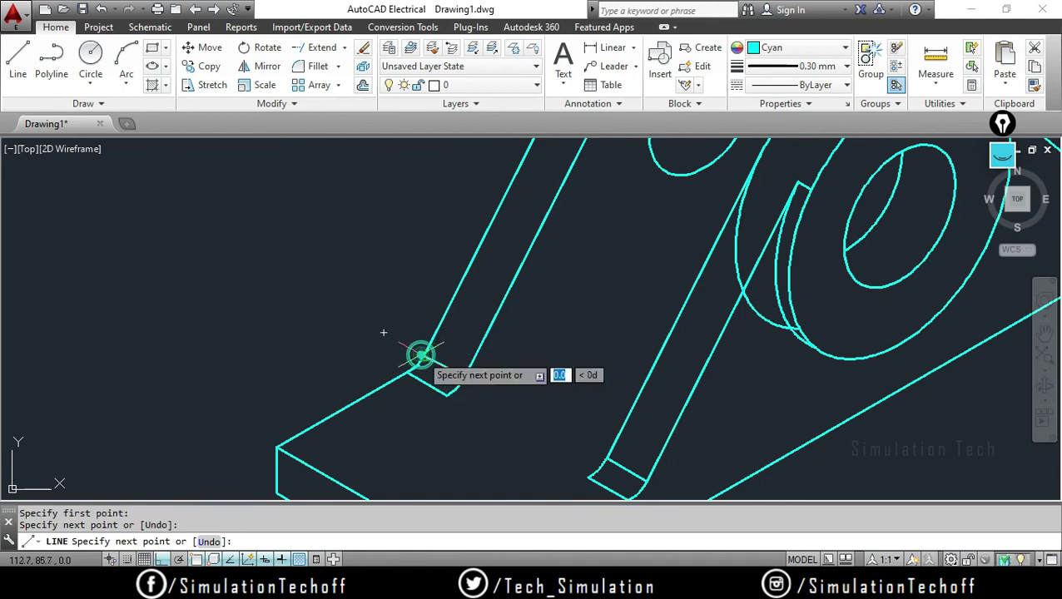
key(Escape)
scroll(416, 366, up, 3)
scroll(405, 419, up, 3)
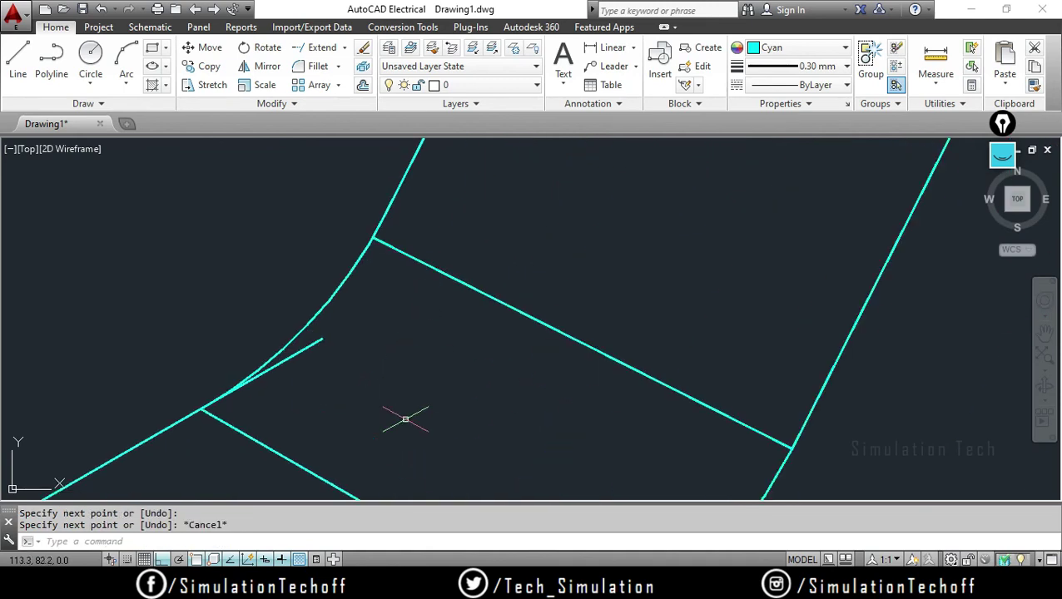
text(TR)
Trim off the line stub extending past the arc
key(Return)
key(Return)
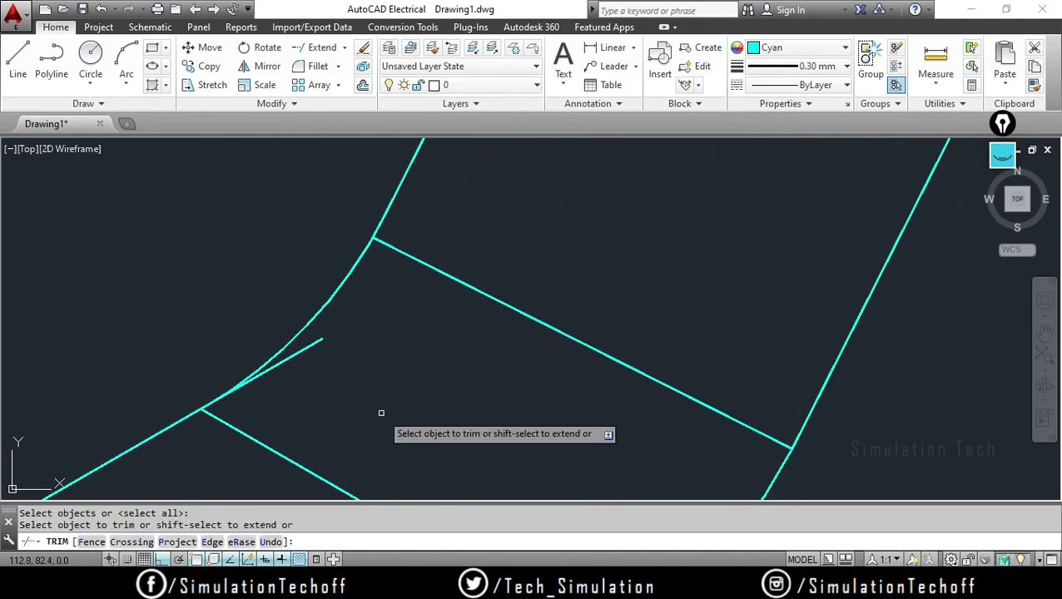
click(304, 349)
key(Escape)
scroll(379, 391, down, 3)
scroll(419, 401, down, 2)
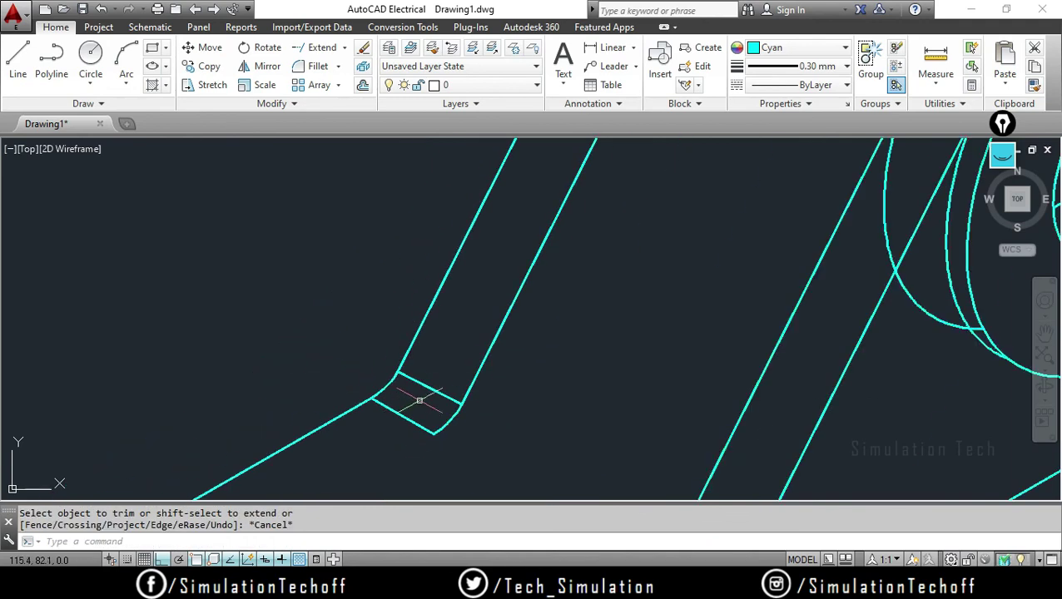
scroll(858, 403, down, 3)
scroll(704, 427, up, 2)
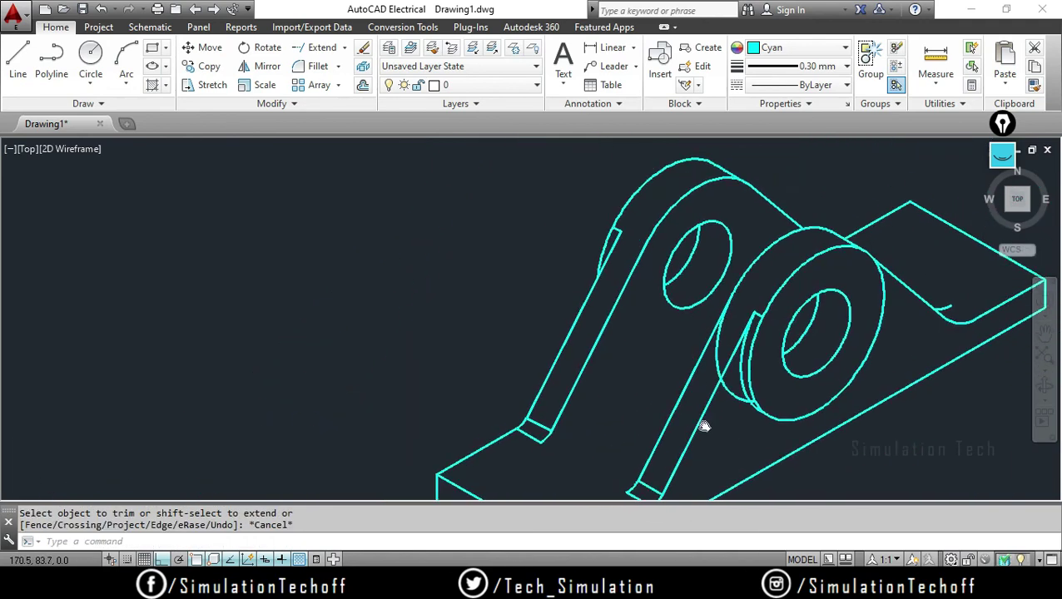
scroll(688, 406, up, 2)
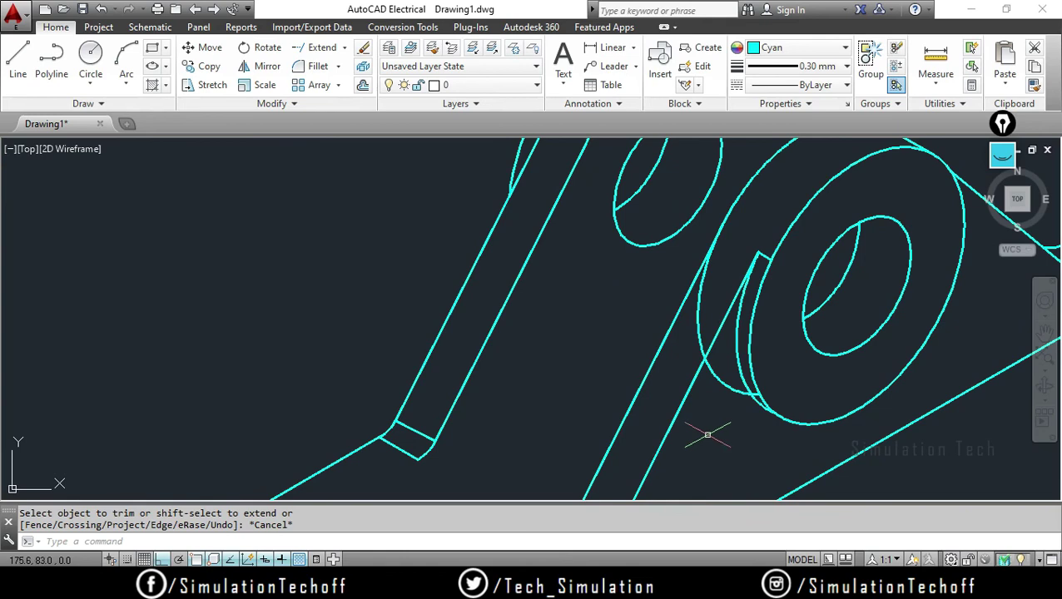
Trim the two extra outer arc segments beside the front boss
text(tr)
key(Return)
key(Return)
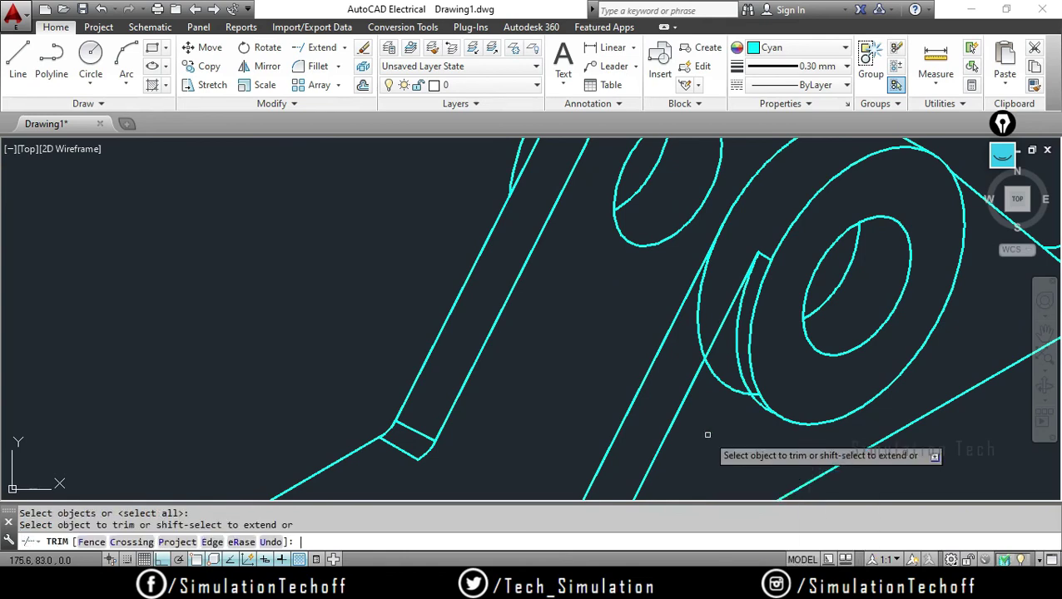
click(697, 298)
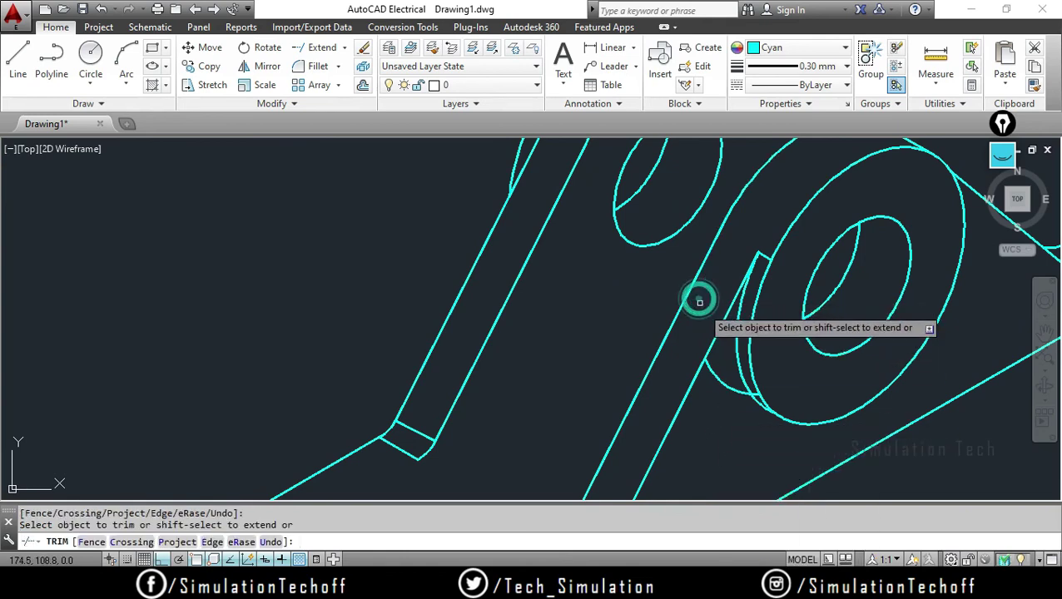
click(718, 381)
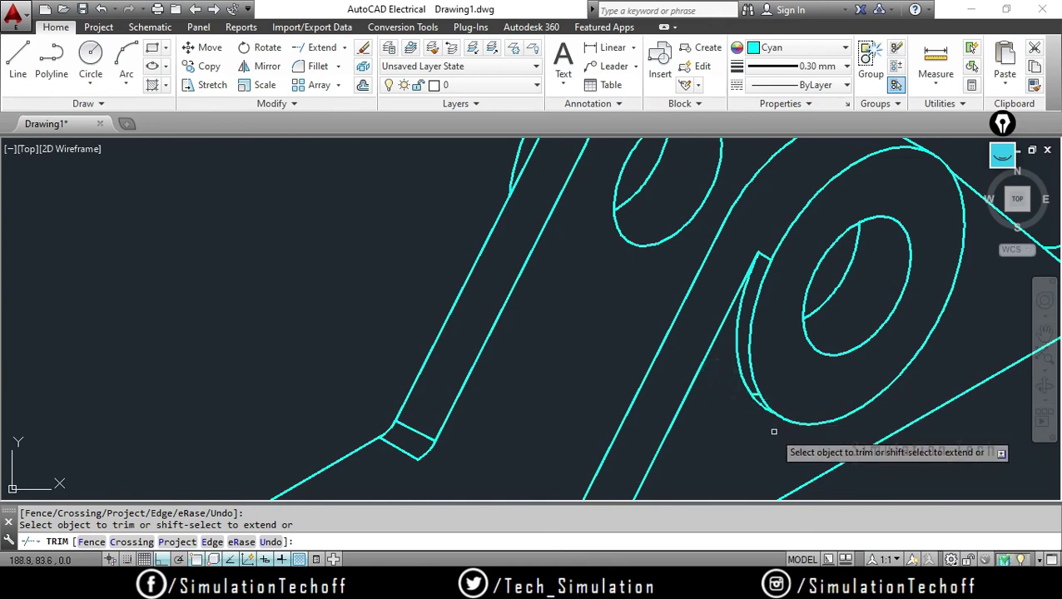
key(Escape)
scroll(721, 392, up, 2)
scroll(721, 393, up, 1)
Delete the leftover stray arc below the right boss
click(723, 390)
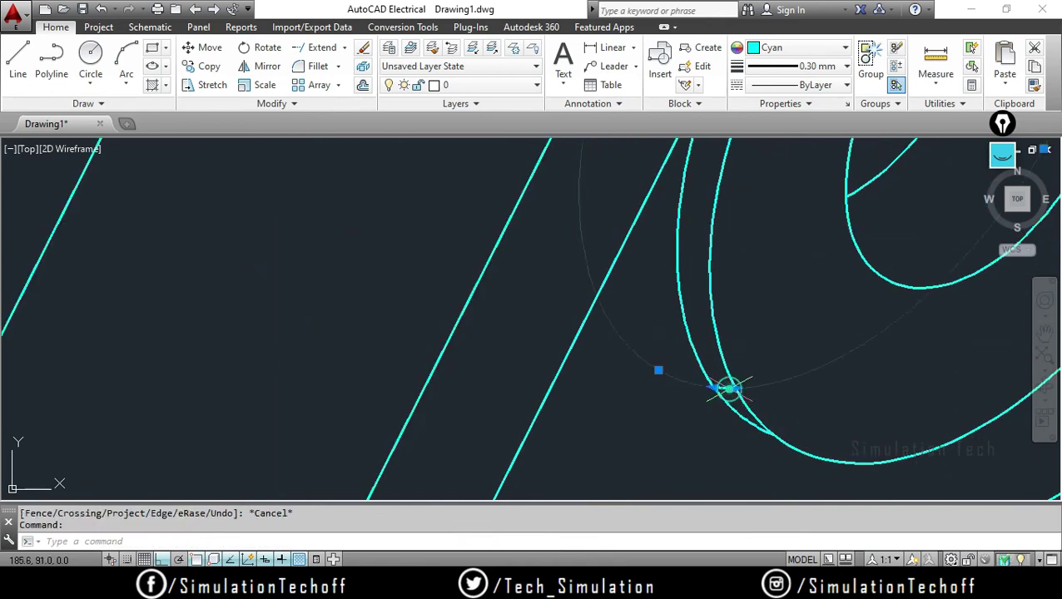
key(Delete)
scroll(735, 384, down, 3)
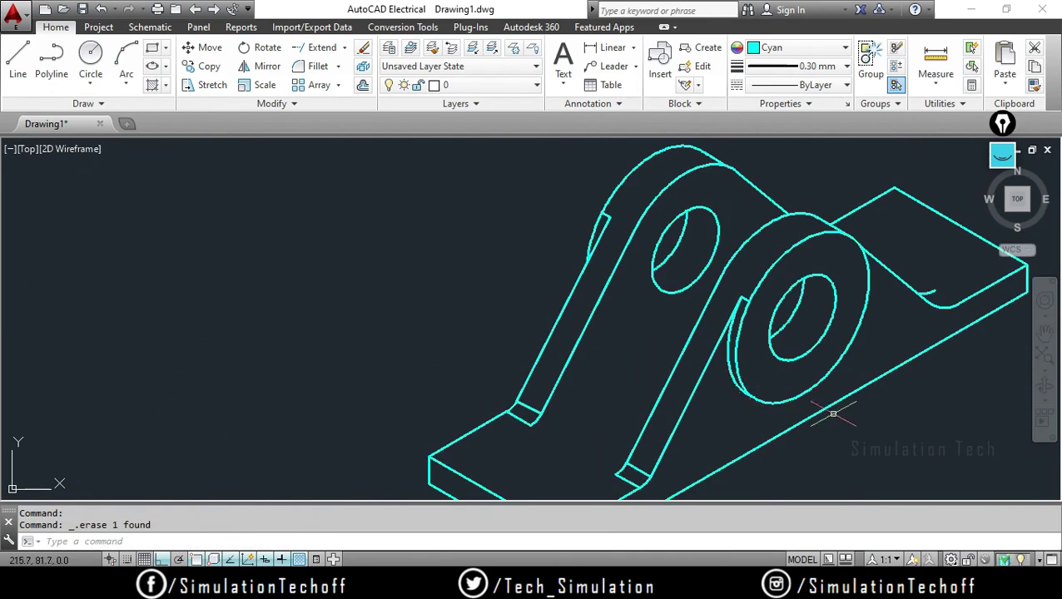
scroll(799, 412, down, 1)
scroll(708, 408, down, 1)
scroll(687, 403, down, 1)
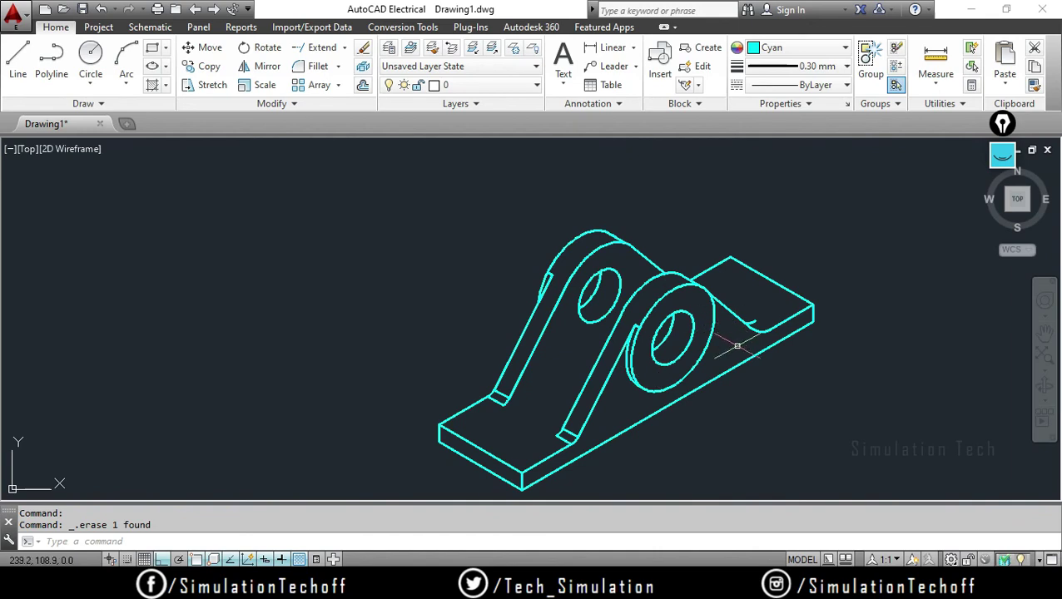
scroll(737, 341, up, 1)
scroll(732, 349, up, 2)
scroll(588, 443, up, 1)
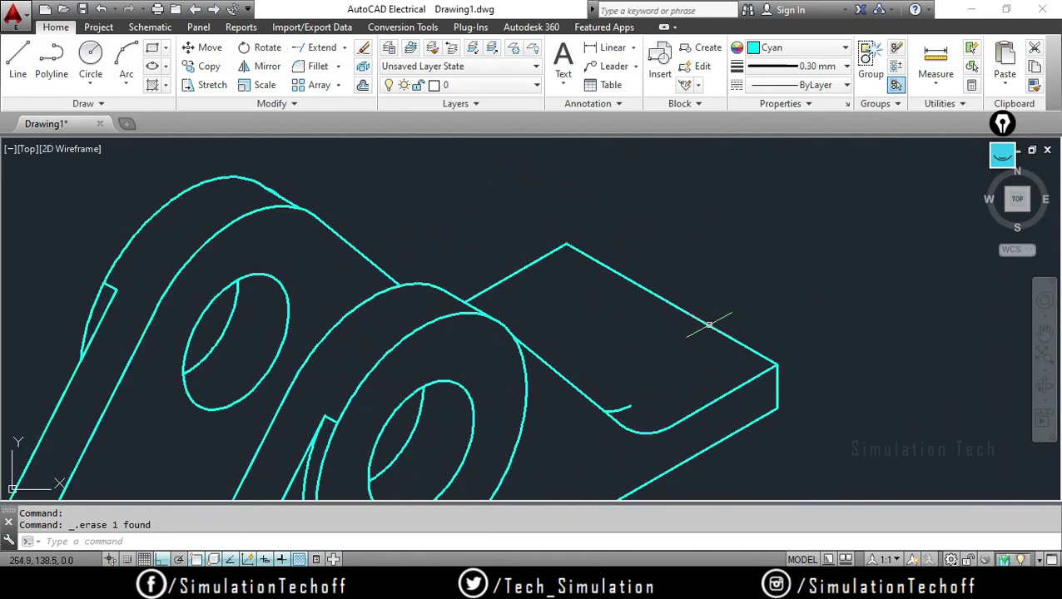
Draw the short edge line from the fillet arc's end to the base front edge
text(L)
key(Return)
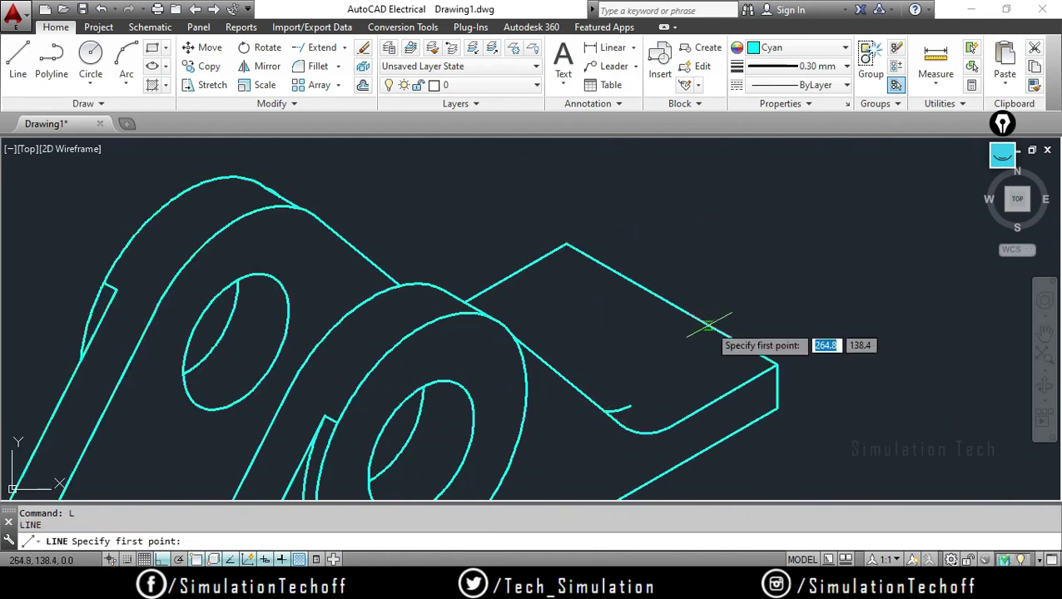
click(630, 406)
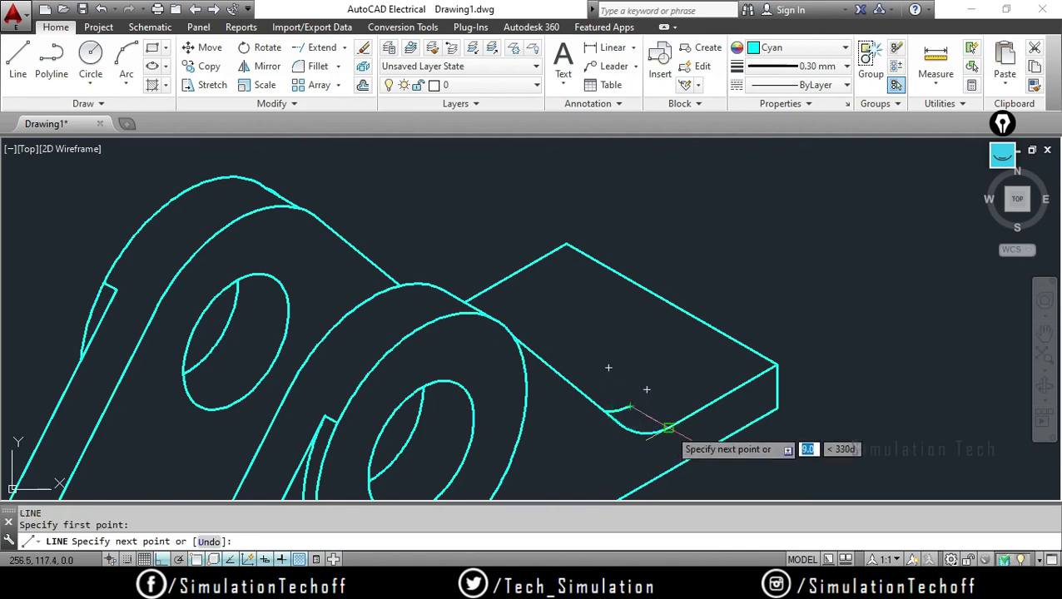
key(Escape)
Zoom and pan to frame the whole bearing in view
scroll(758, 415, up, 3)
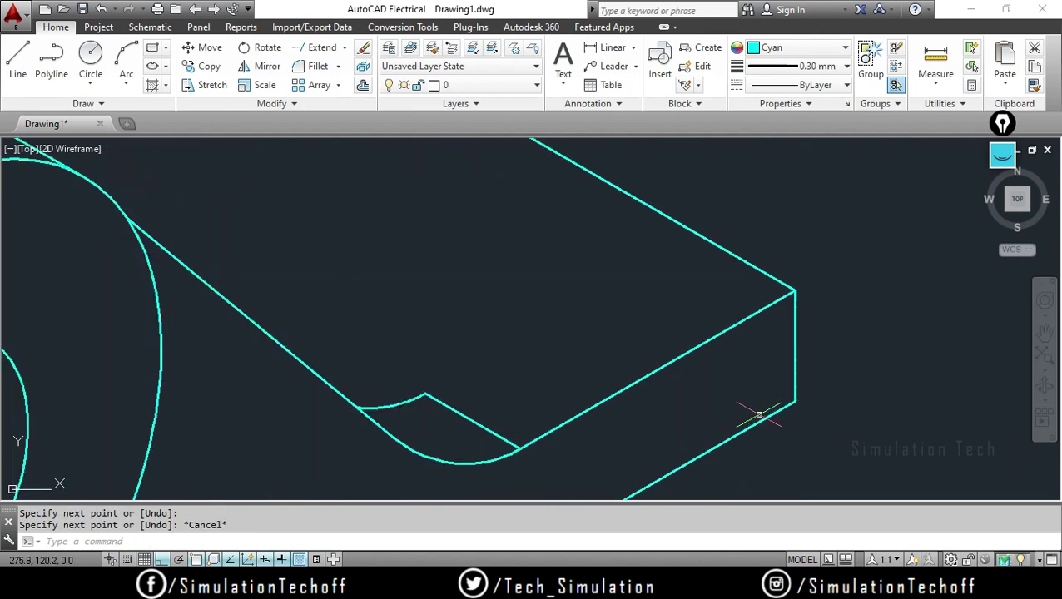
scroll(758, 415, down, 3)
scroll(749, 420, down, 3)
scroll(761, 341, up, 2)
scroll(770, 338, up, 1)
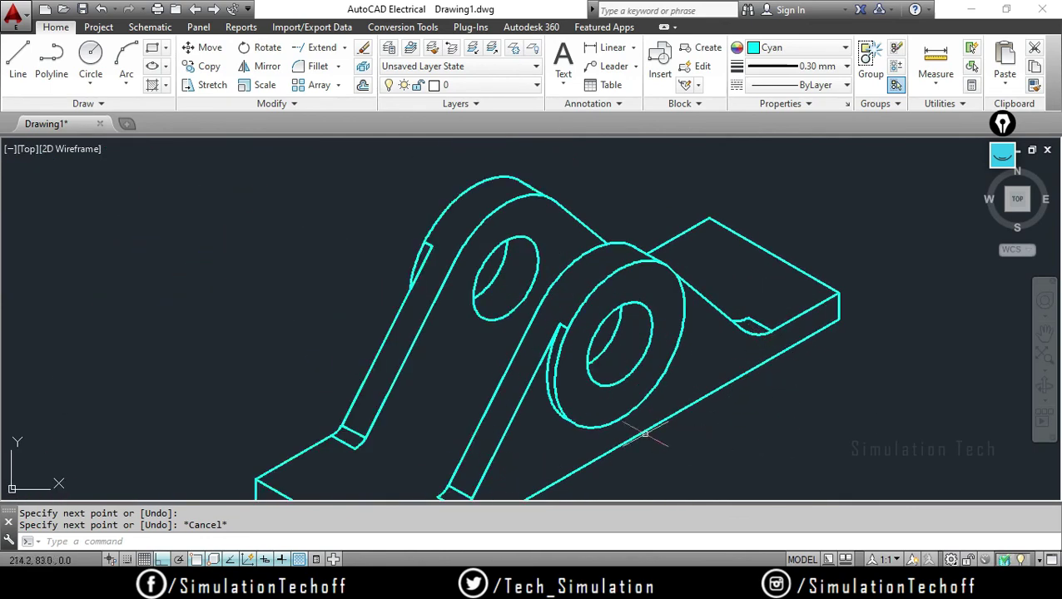
scroll(590, 451, down, 3)
middle_drag(673, 413, 686, 372)
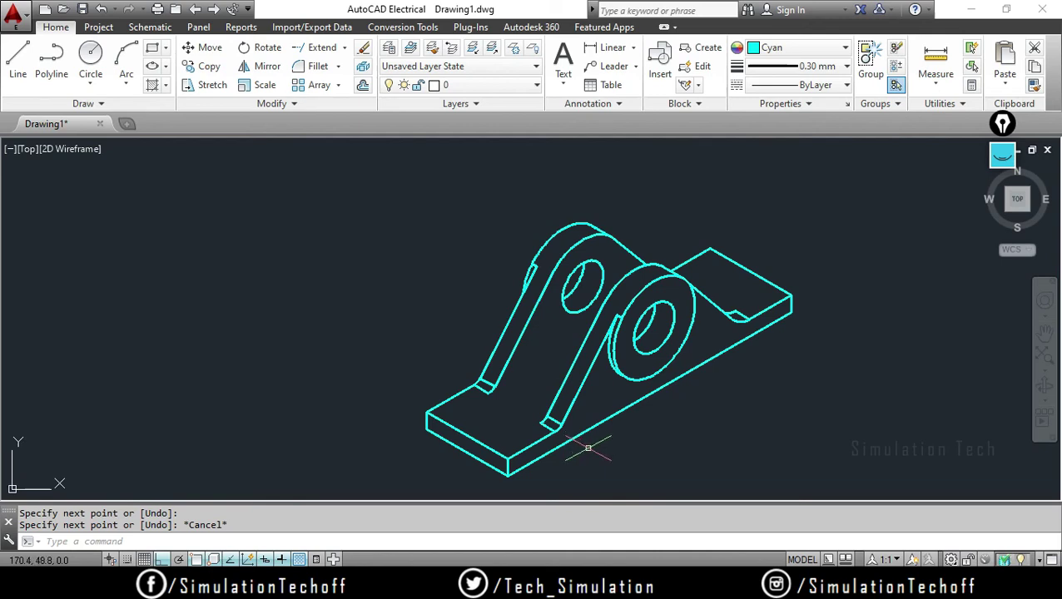
middle_drag(537, 415, 514, 395)
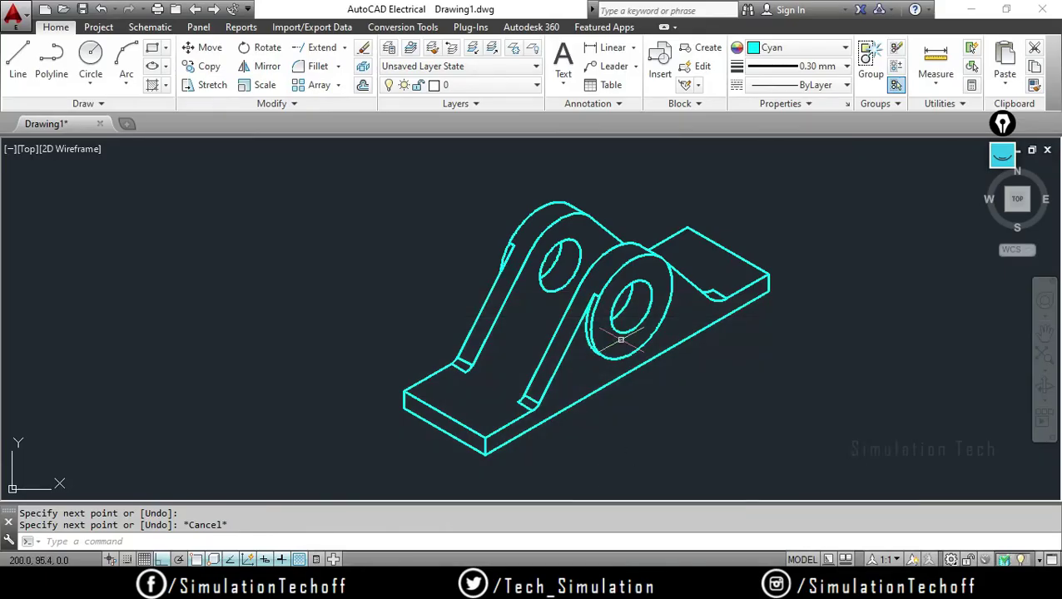
Start an ANSI31 pattern hatch and pick inside both bore holes
click(166, 85)
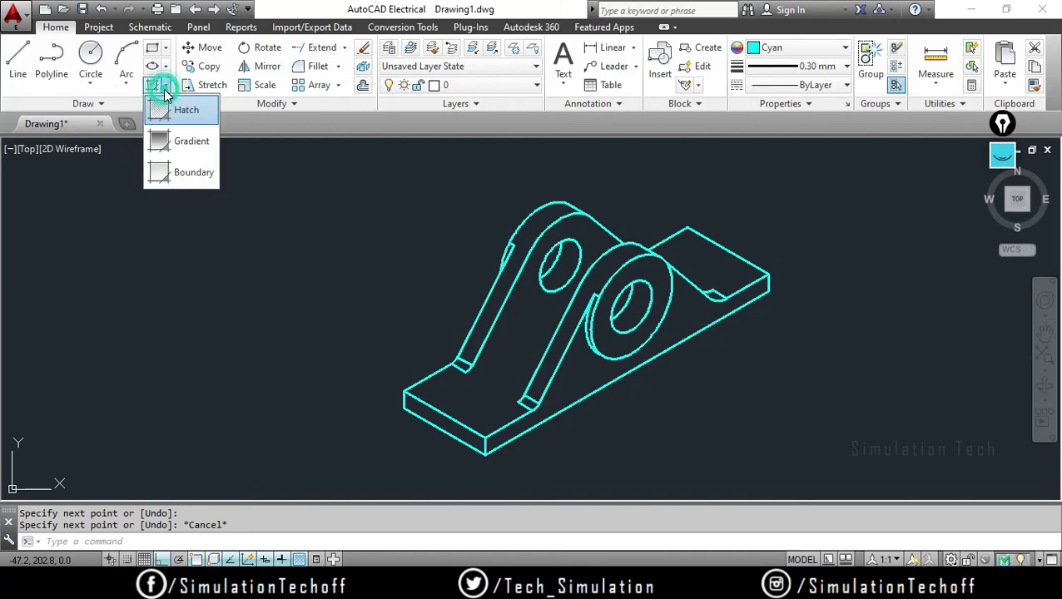
click(186, 109)
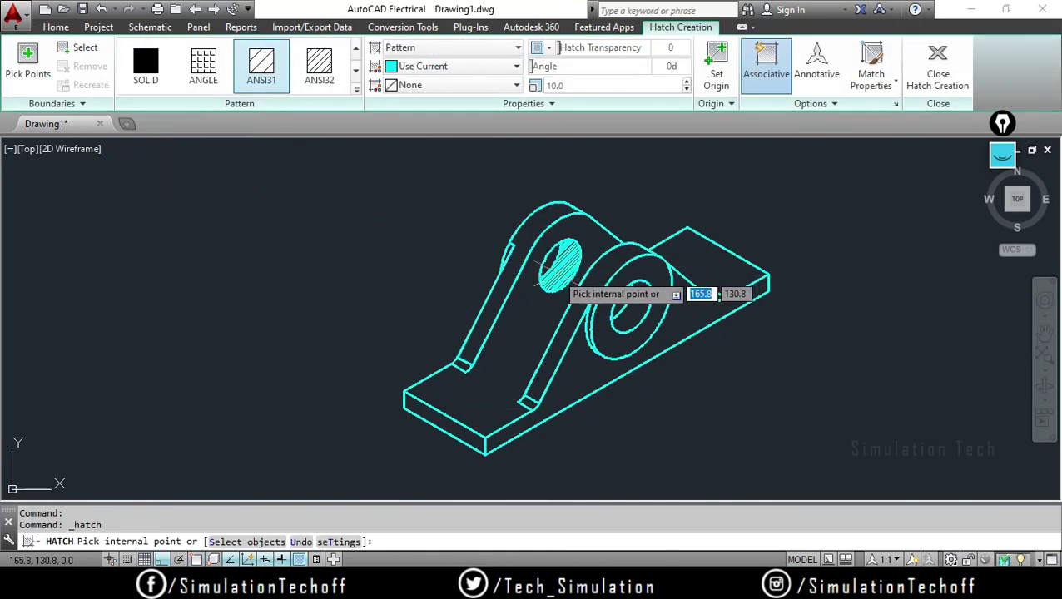
click(556, 264)
click(634, 312)
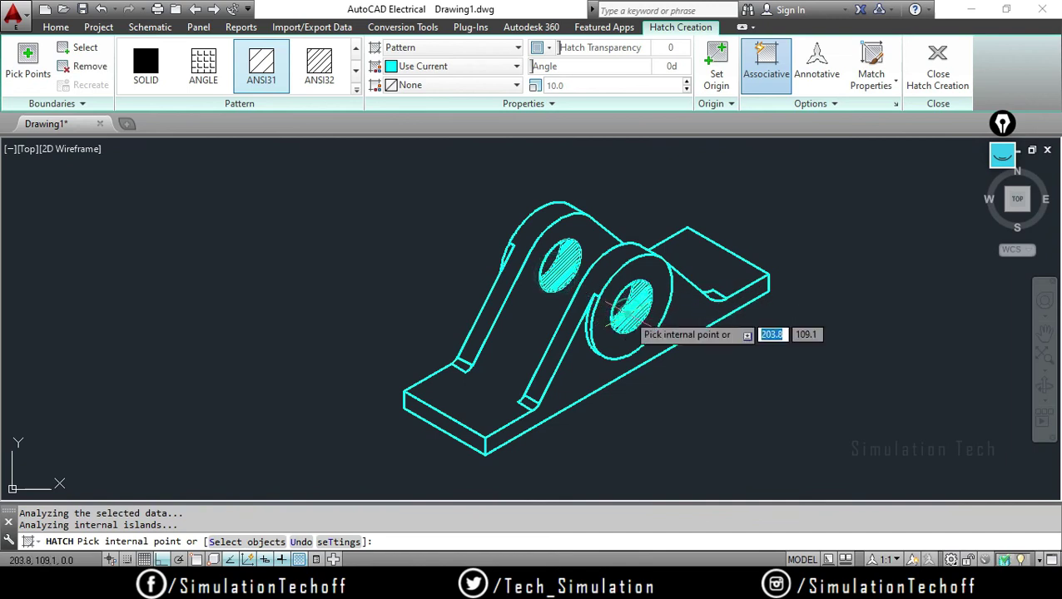
Set the hatch pattern scale to 15 and close Hatch Creation
click(580, 86)
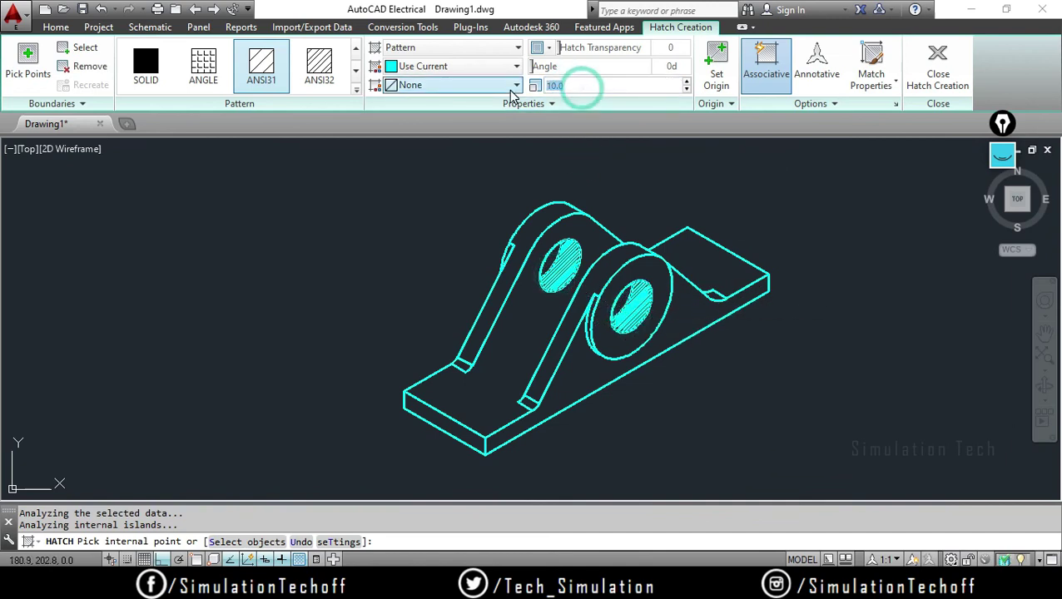
text(20)
key(Return)
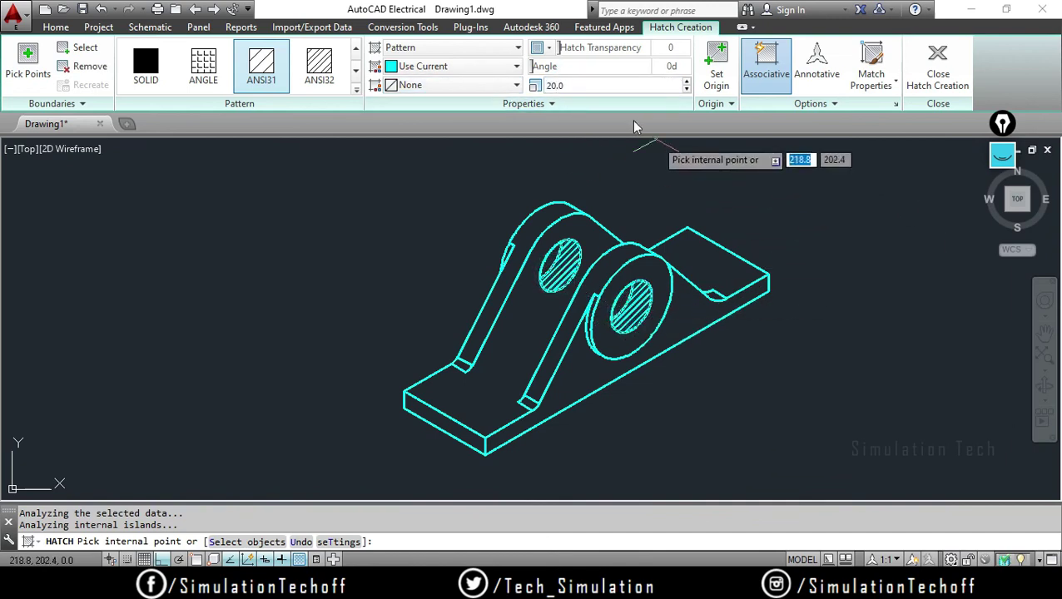
click(592, 87)
text(15)
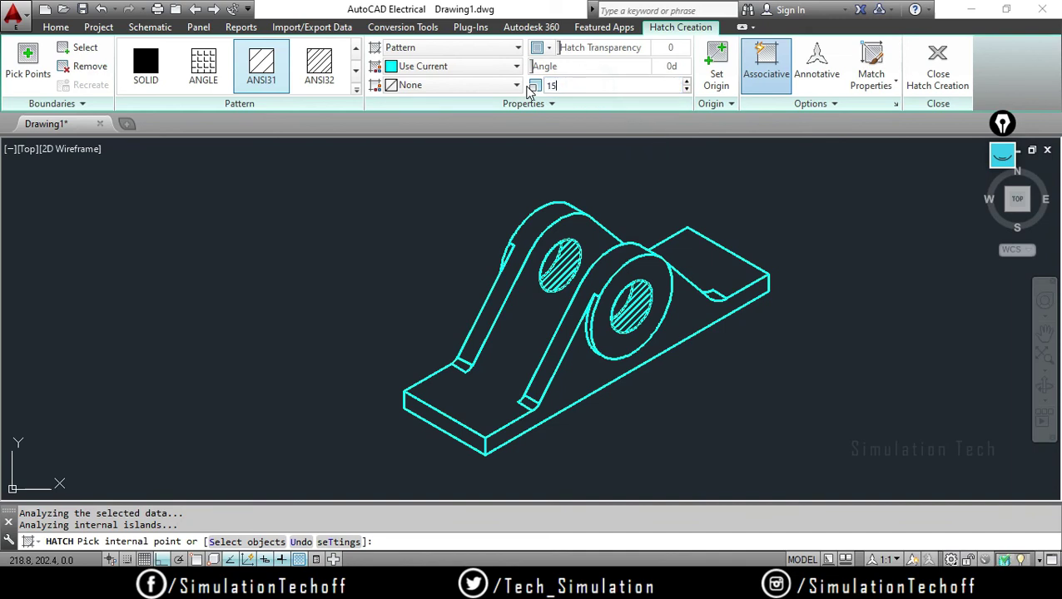
key(Return)
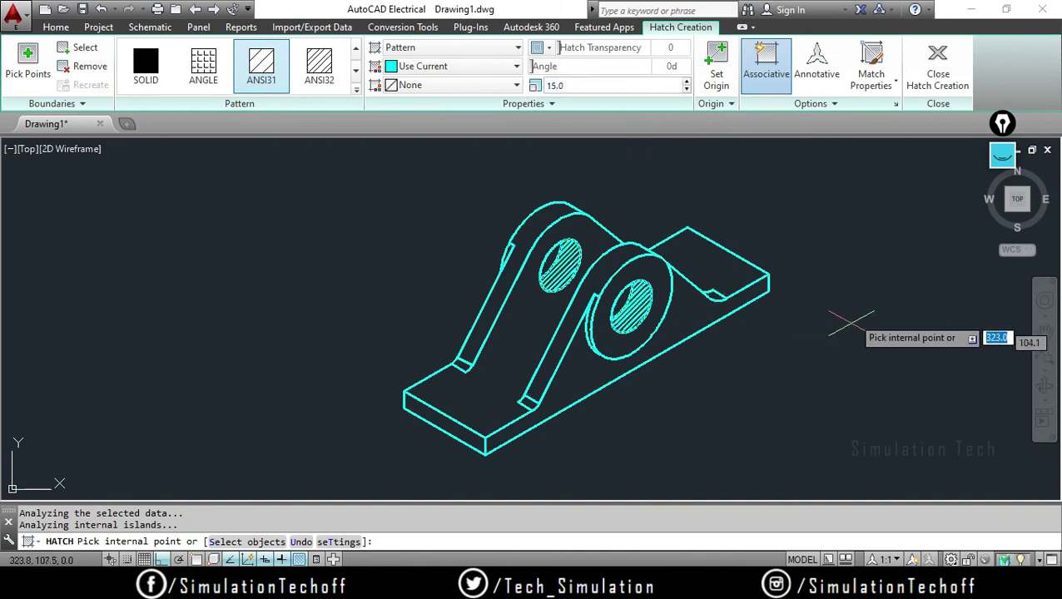
click(938, 67)
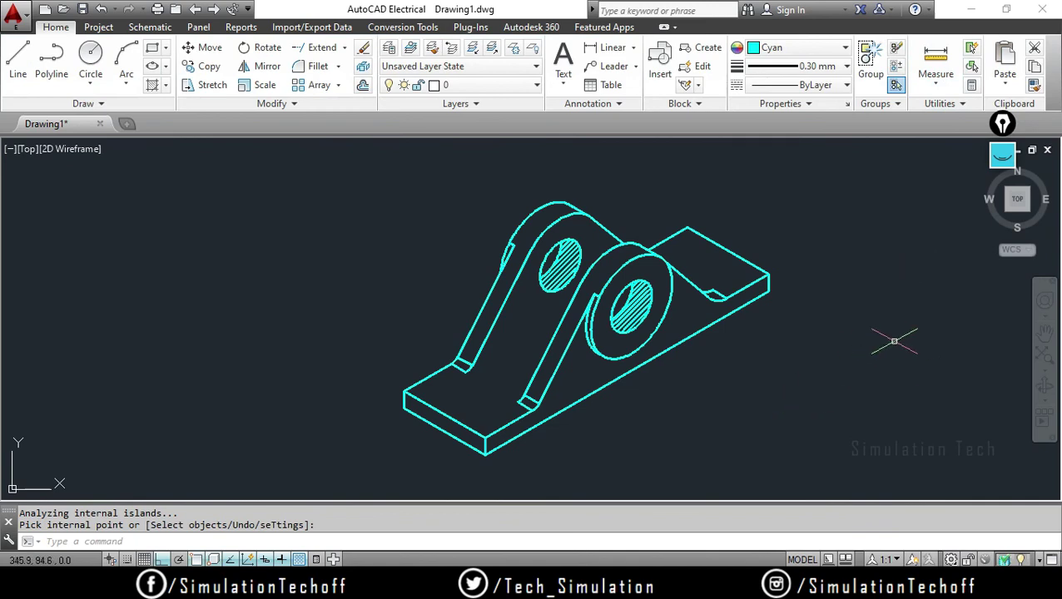